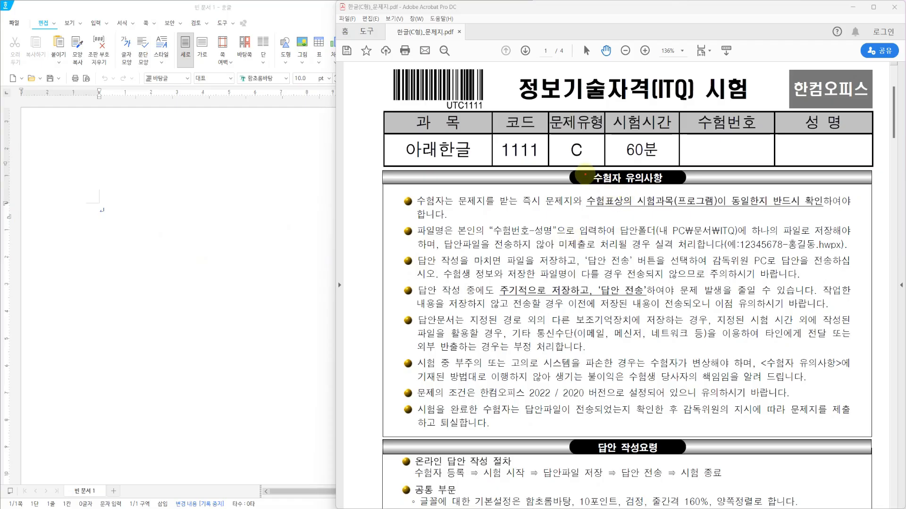
Step: Review the exam notes on file naming and the save folder, and the answer guidelines on which question numbers belong on each page
left_click_drag(565, 158, 677, 194)
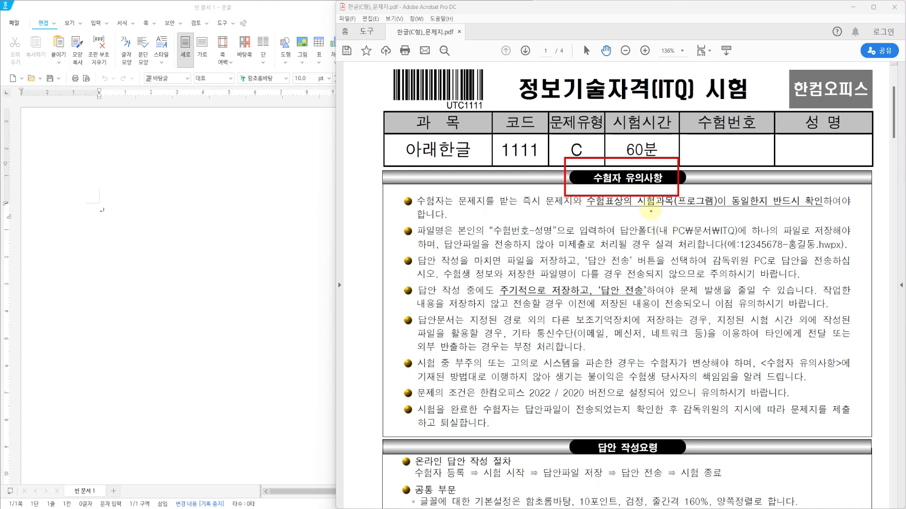
left_click_drag(651, 209, 743, 242)
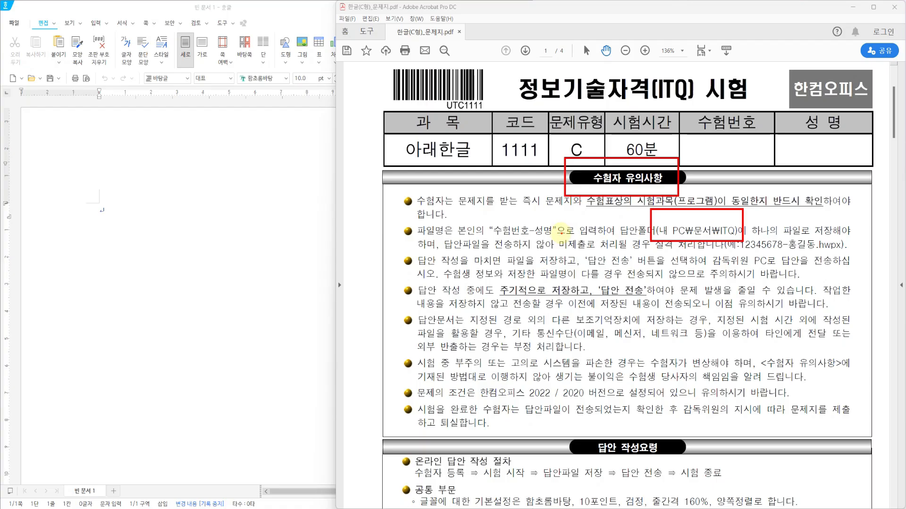
left_click_drag(478, 212, 560, 240)
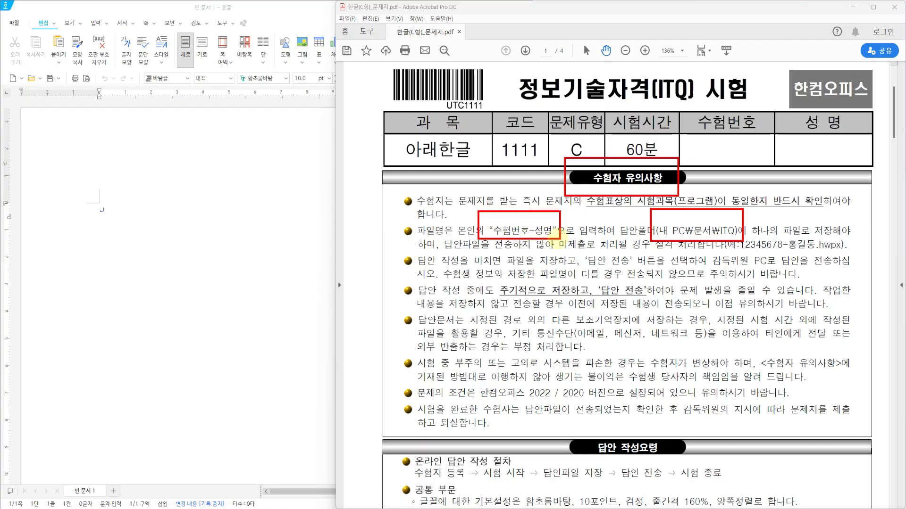
mouse_move(636, 216)
left_mouse_down()
mouse_move(641, 228)
mouse_move(650, 214)
left_mouse_up()
scroll(630, 366, "down", 3)
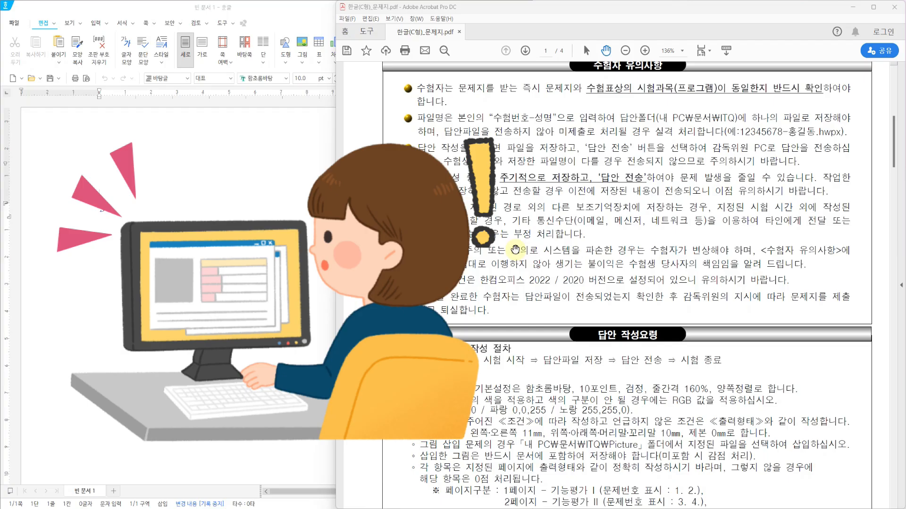
scroll(515, 249, "down", 2)
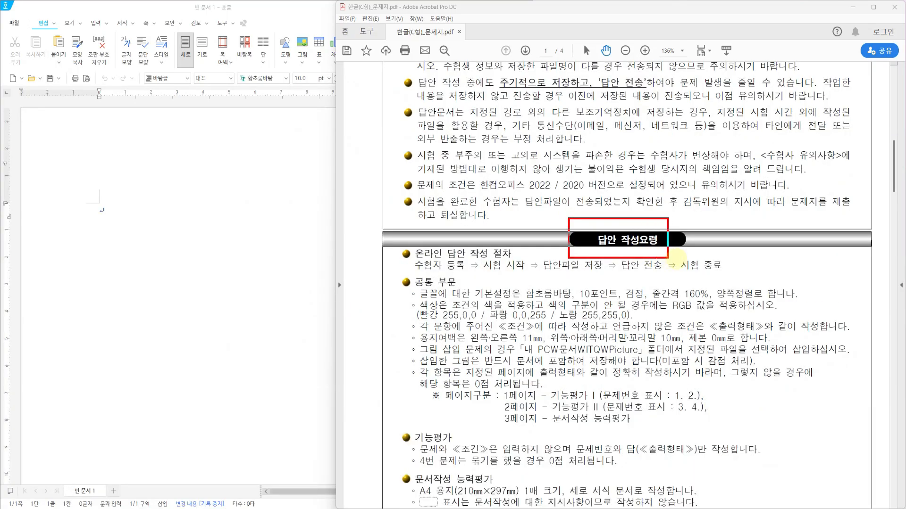
mouse_move(496, 388)
left_mouse_down()
mouse_move(536, 421)
mouse_move(663, 438)
mouse_move(715, 434)
left_mouse_up()
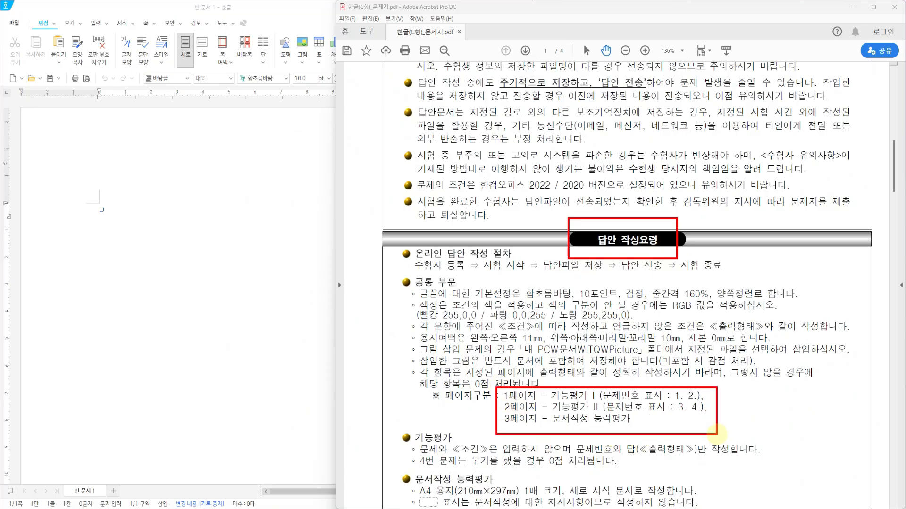
left_click_drag(663, 379, 700, 403)
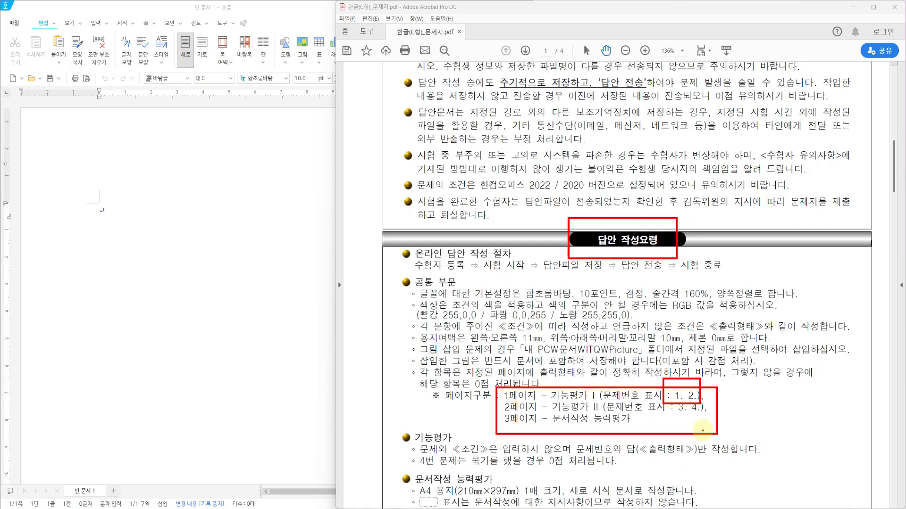
left_click_drag(675, 400, 702, 422)
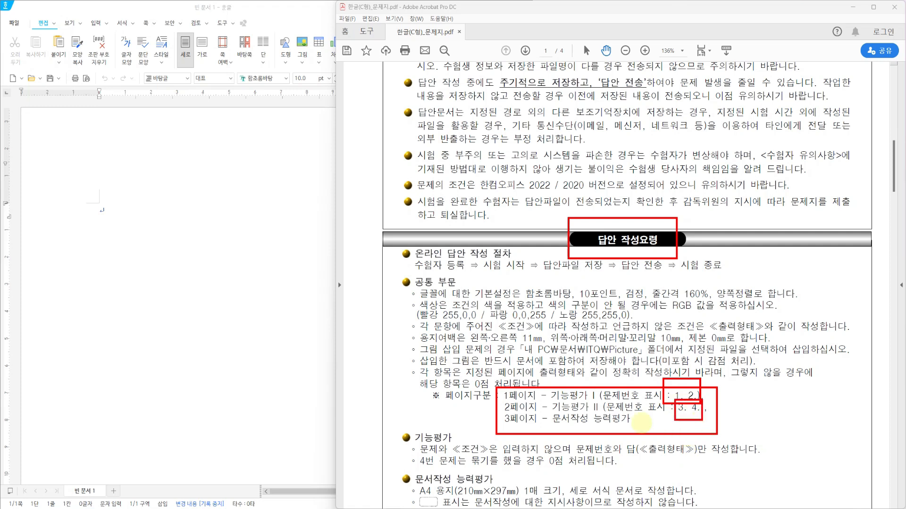
left_click_drag(546, 409, 633, 434)
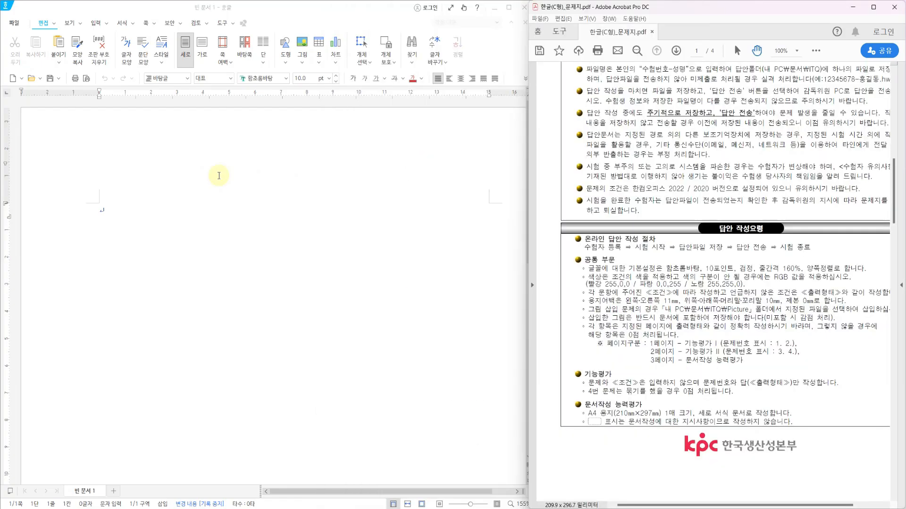
Step: Turn the blank document's page outline view off and back on
left_click(218, 176)
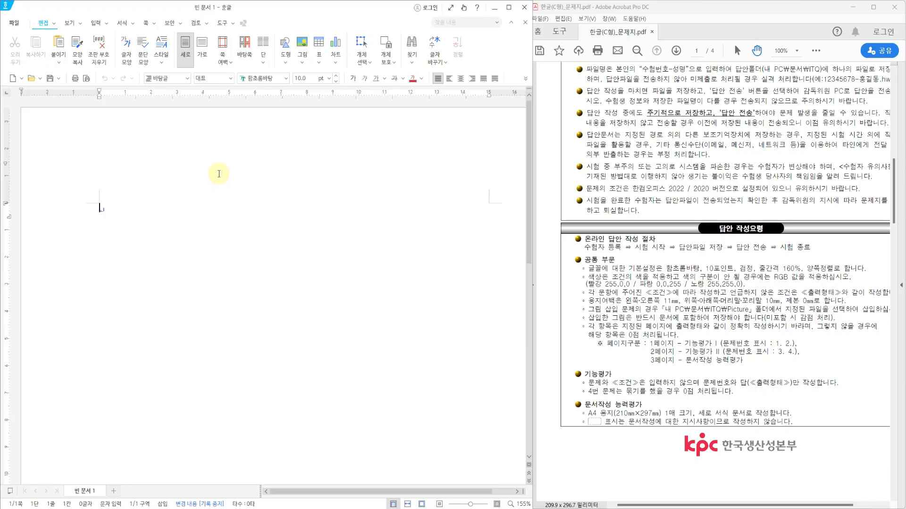
key("Hangul")
key("ctrl+g")
key("l")
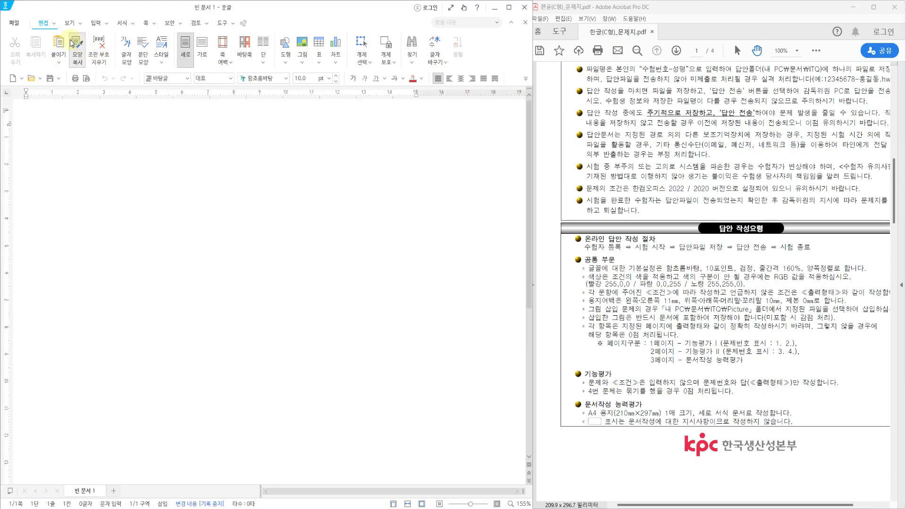
left_click(68, 24)
left_click(15, 52)
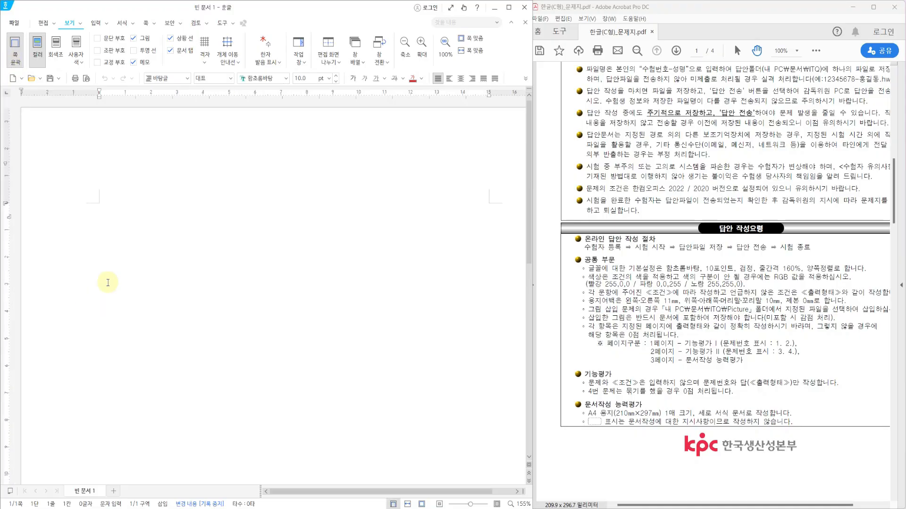
Step: Show the paragraph marks and proofreading marks in the document
left_click(98, 38)
left_click(97, 62)
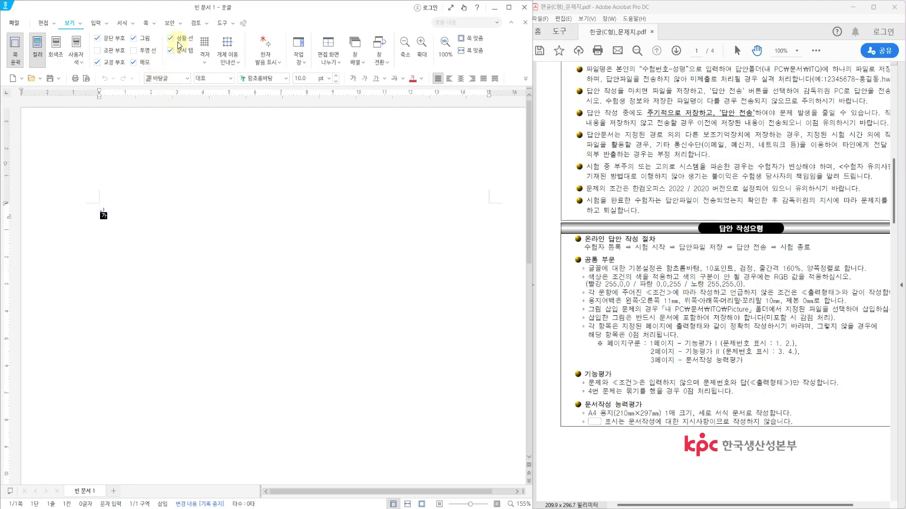
key("ctrl+2")
left_click_drag(127, 27, 156, 45)
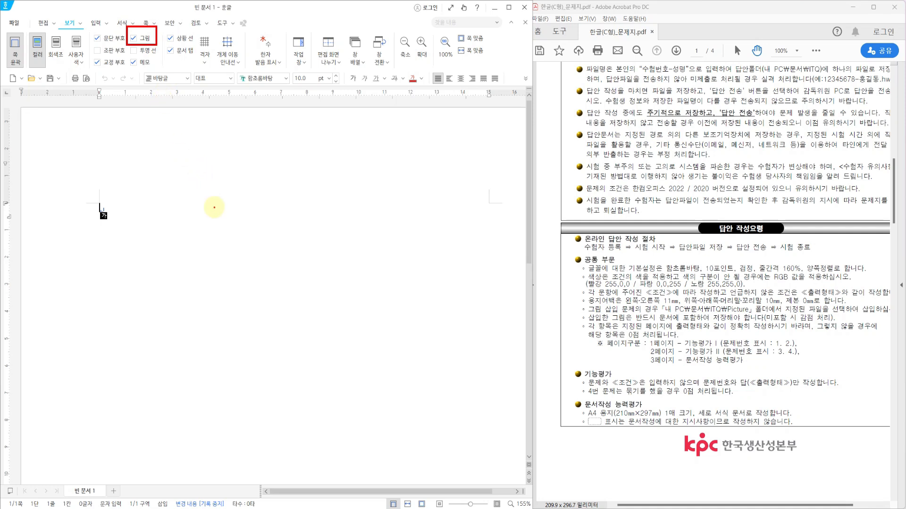
key("Escape")
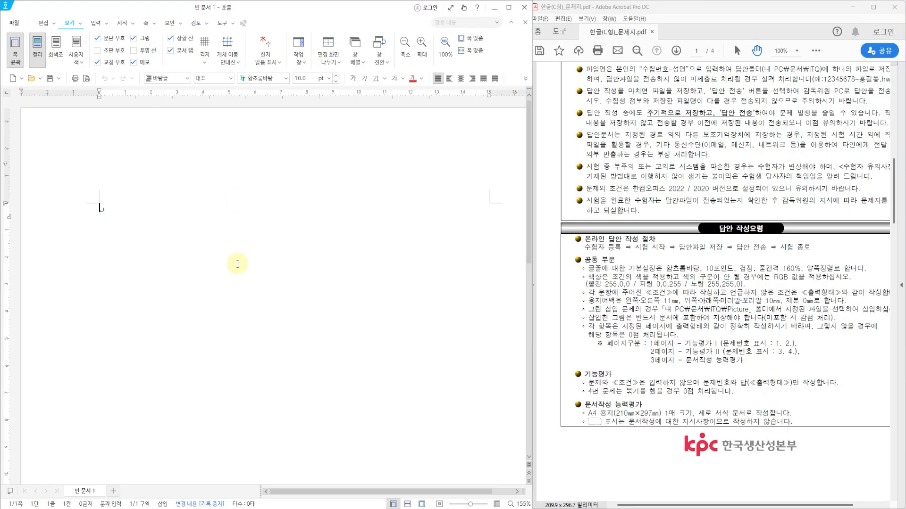
Step: In the page setup, set the top margin and the header margin to 10 mm each
key("F7")
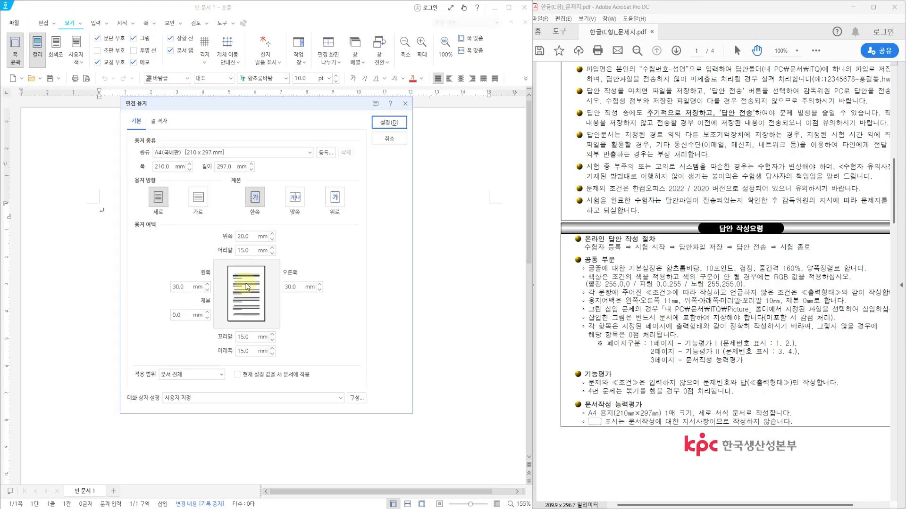
mouse_move(226, 214)
left_mouse_down()
mouse_move(249, 365)
mouse_move(273, 371)
left_mouse_up()
mouse_move(250, 215)
left_mouse_down()
mouse_move(249, 226)
mouse_move(269, 215)
left_mouse_up()
mouse_move(161, 264)
left_mouse_down()
mouse_move(198, 280)
mouse_move(342, 303)
left_mouse_up()
mouse_move(364, 266)
left_mouse_down()
mouse_move(361, 289)
mouse_move(369, 285)
left_mouse_up()
left_click(370, 295)
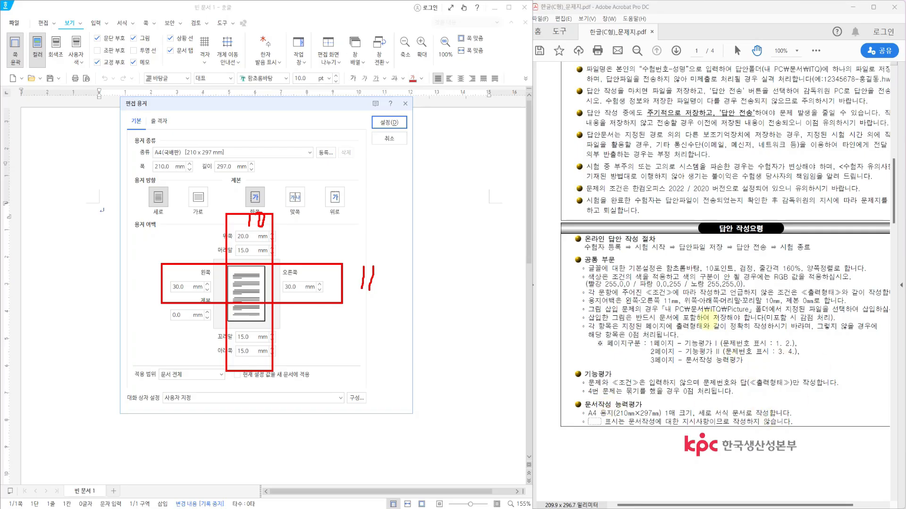
mouse_move(577, 290)
left_mouse_down()
mouse_move(592, 304)
mouse_move(849, 309)
left_mouse_up()
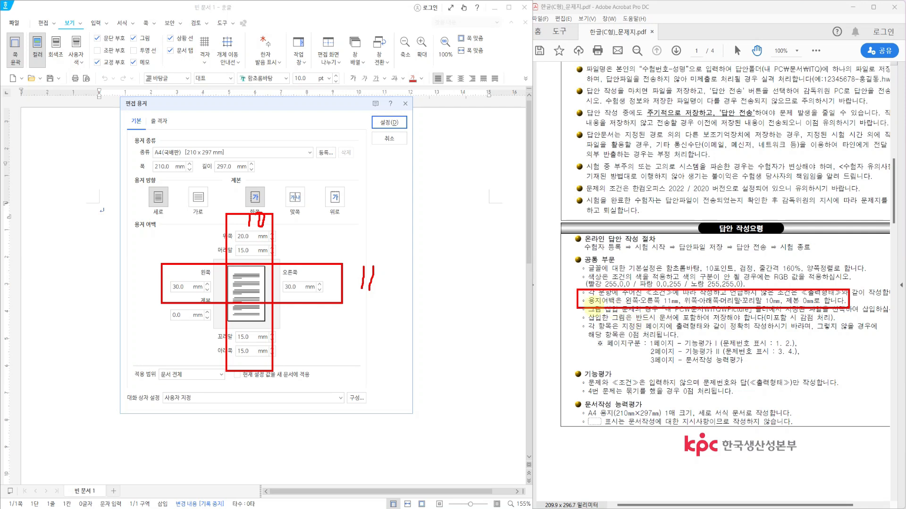
double_click(241, 236)
type("10")
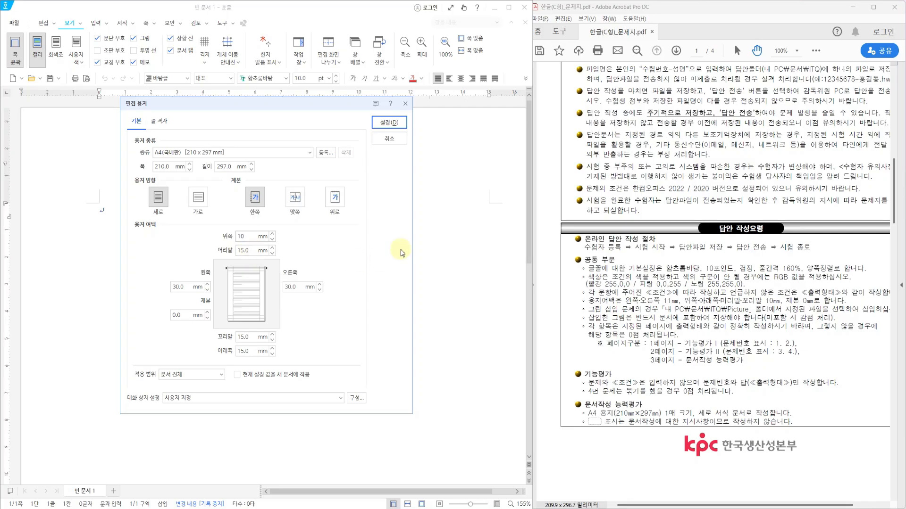
key("Tab")
type("10")
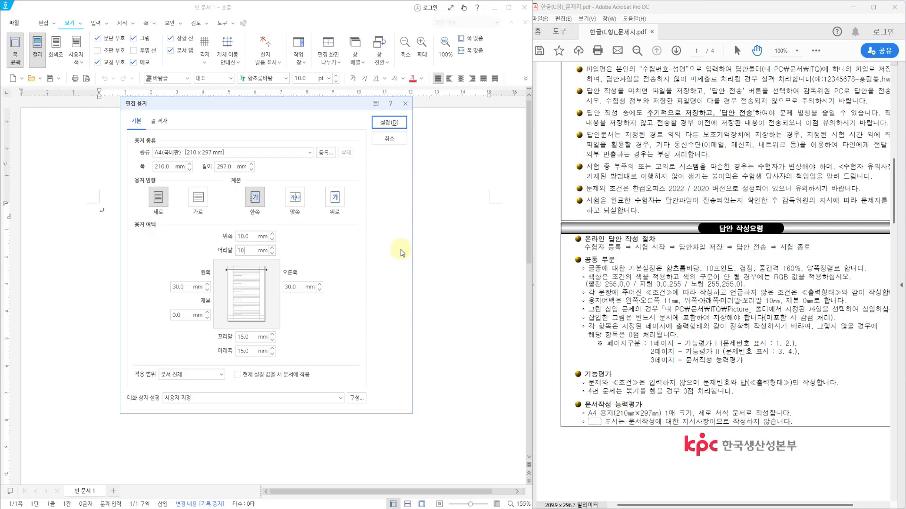
Step: Set the left and right margins to 11 mm and the footer and bottom margins to 10 mm, and apply the page setup
key("Tab")
type("11")
key("Tab")
key("Tab")
type("11")
key("Tab")
type("10")
key("Tab")
type("10")
left_click(389, 122)
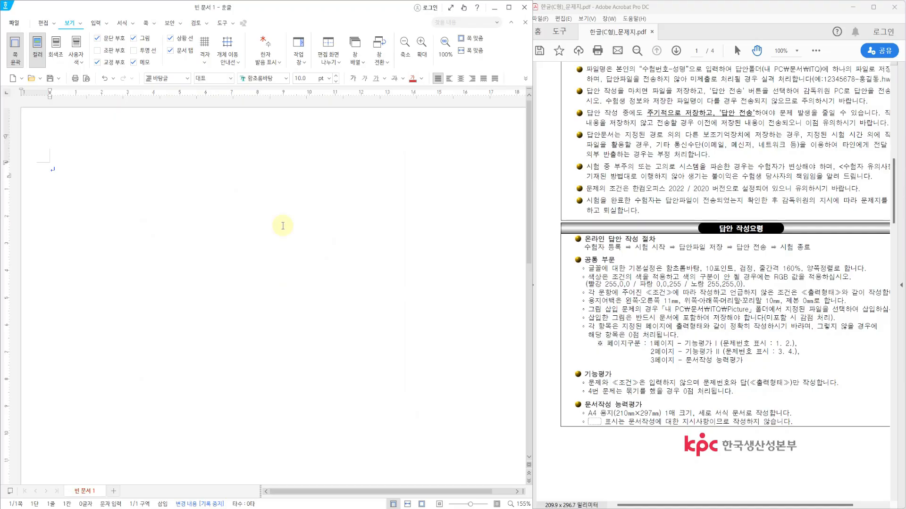
Step: Save the document as an HWPX file in the 문서\ITQ folder, named with the candidate number and name
left_click(14, 22)
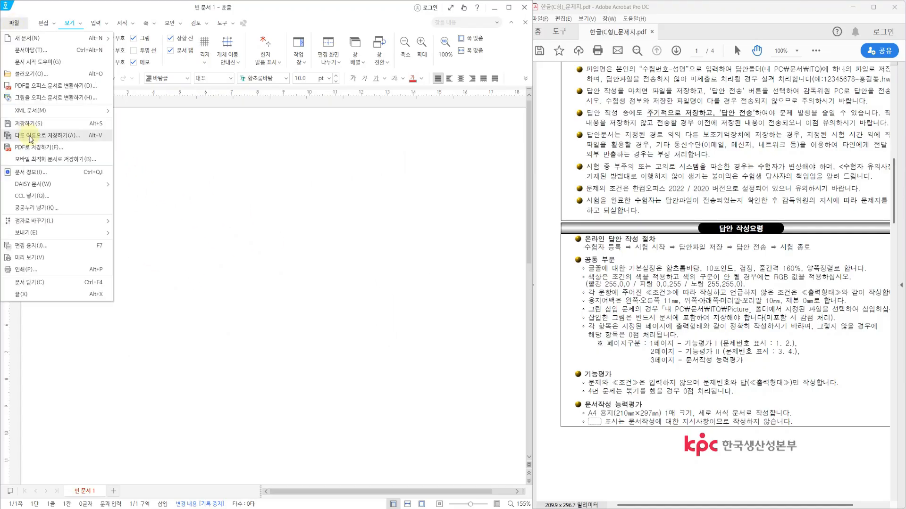
left_click(31, 137)
scroll(719, 82, "up", 1)
left_click_drag(635, 71, 687, 86)
left_click_drag(758, 67, 825, 86)
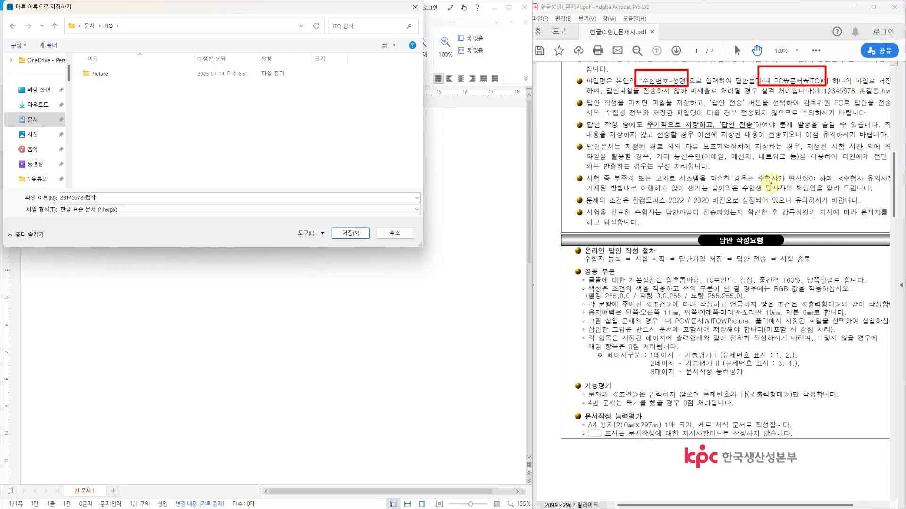
mouse_move(4, 113)
left_mouse_down()
mouse_move(39, 130)
mouse_move(46, 114)
left_mouse_up()
mouse_move(83, 28)
left_mouse_down()
mouse_move(103, 18)
mouse_move(83, 30)
left_mouse_up()
left_click_drag(46, 184, 110, 203)
left_click_drag(326, 219, 367, 252)
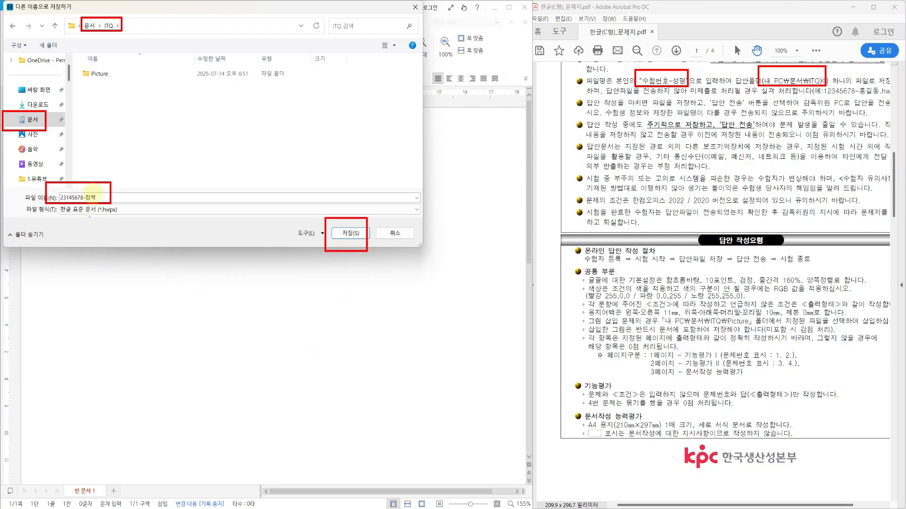
mouse_move(83, 158)
left_mouse_down()
mouse_move(79, 182)
mouse_move(69, 169)
mouse_move(91, 168)
left_mouse_up()
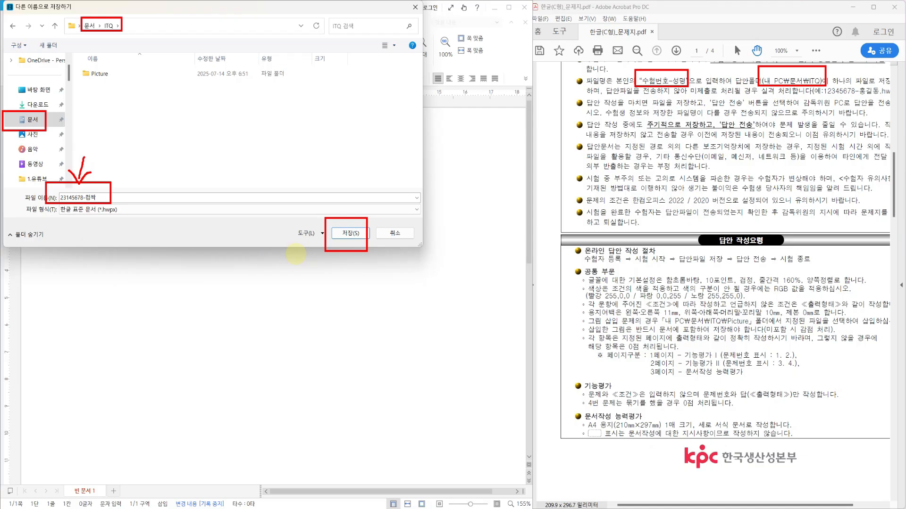
key("Escape")
left_click(351, 234)
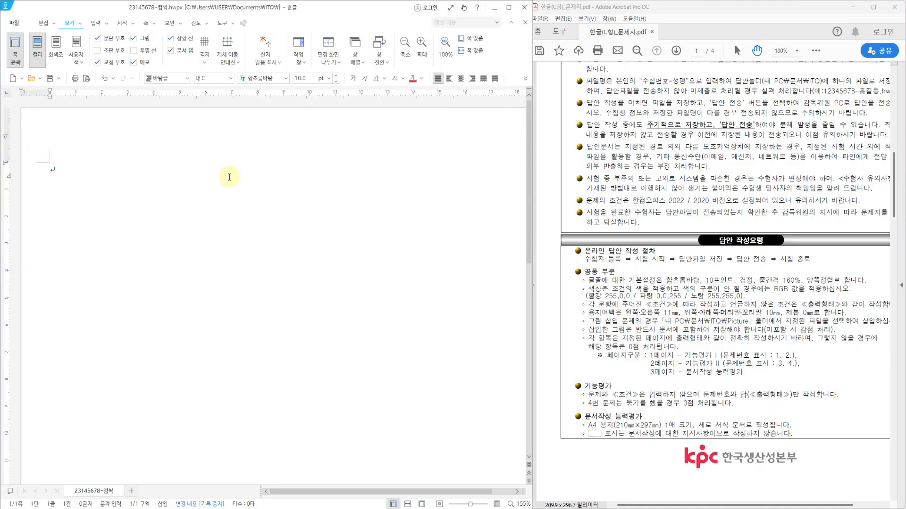
left_click_drag(122, 2, 309, 16)
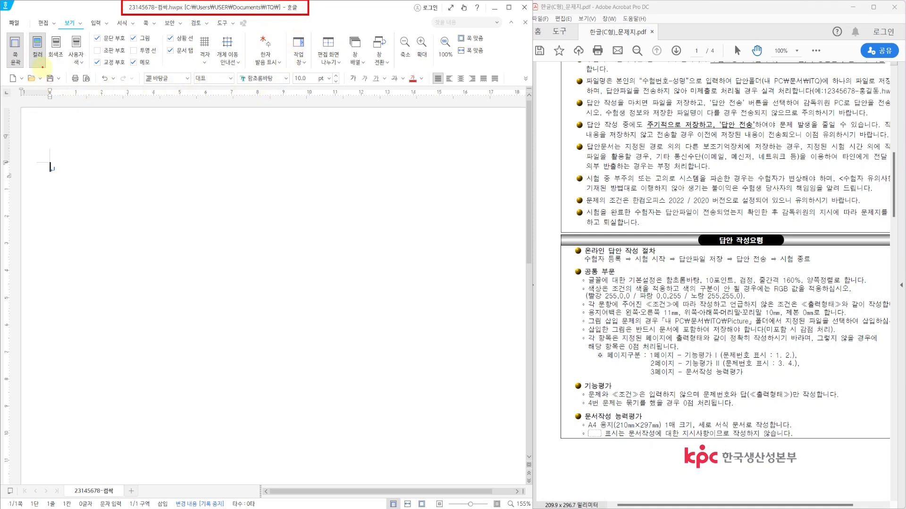
left_click_drag(41, 67, 62, 85)
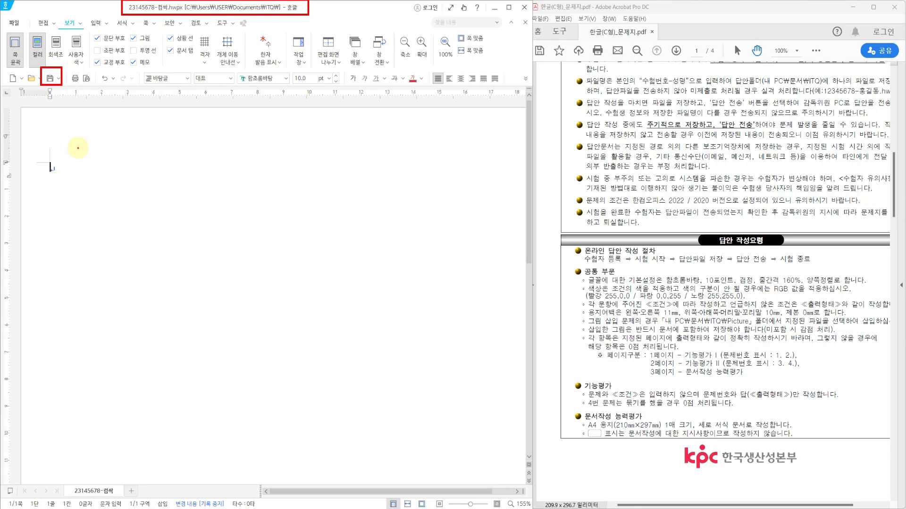
key("Escape")
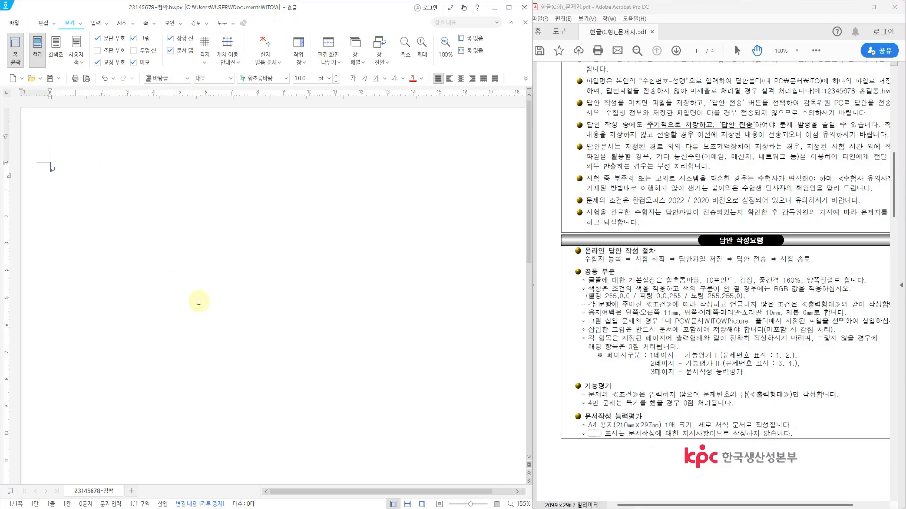
Step: Enter the question number "1." on the first line and add four line breaks after it
key("Hangul")
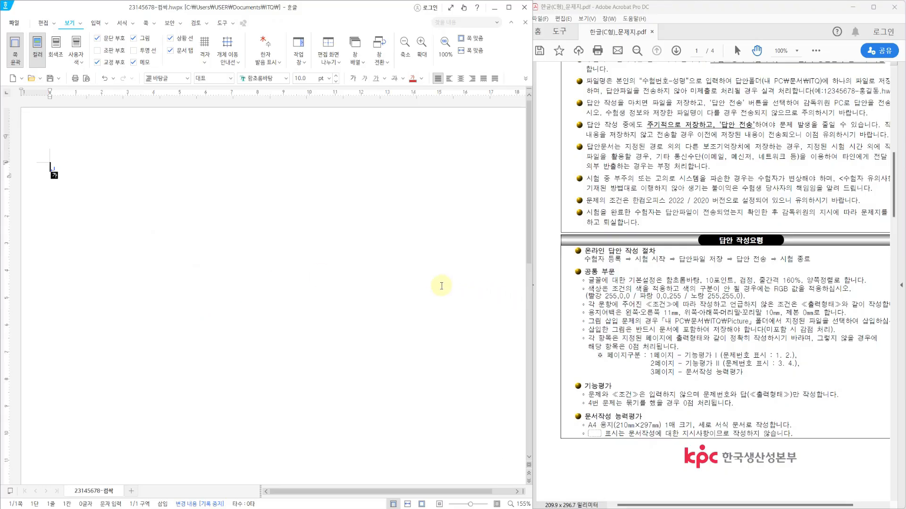
type("1.")
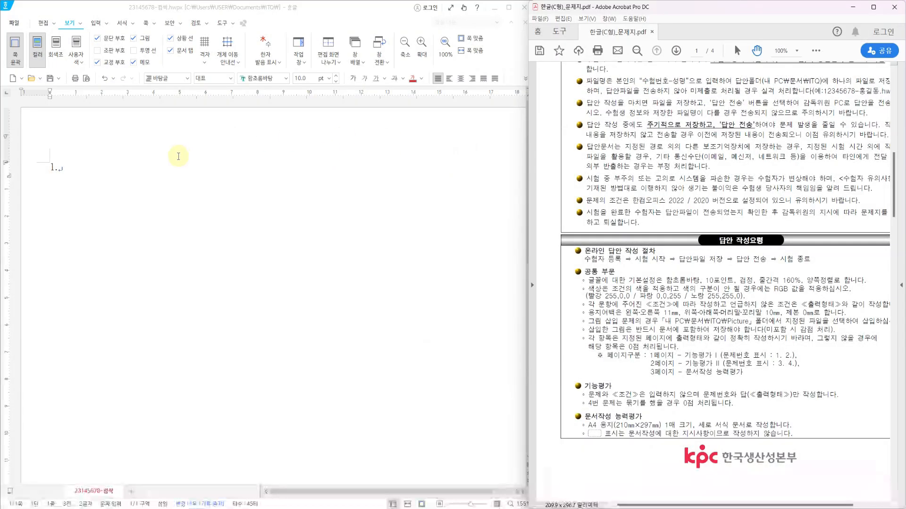
left_click(179, 156)
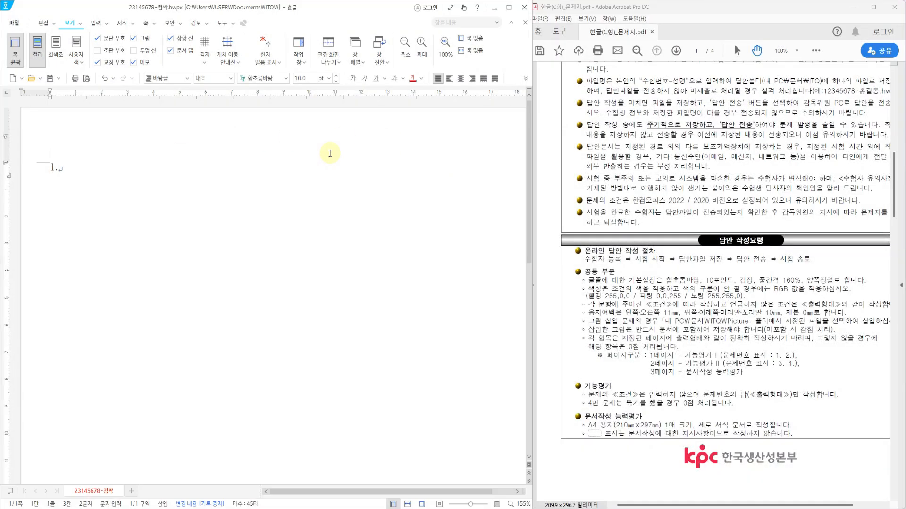
key("Hangul")
key("Return")
key("Return")
key("Return")
key("Return")
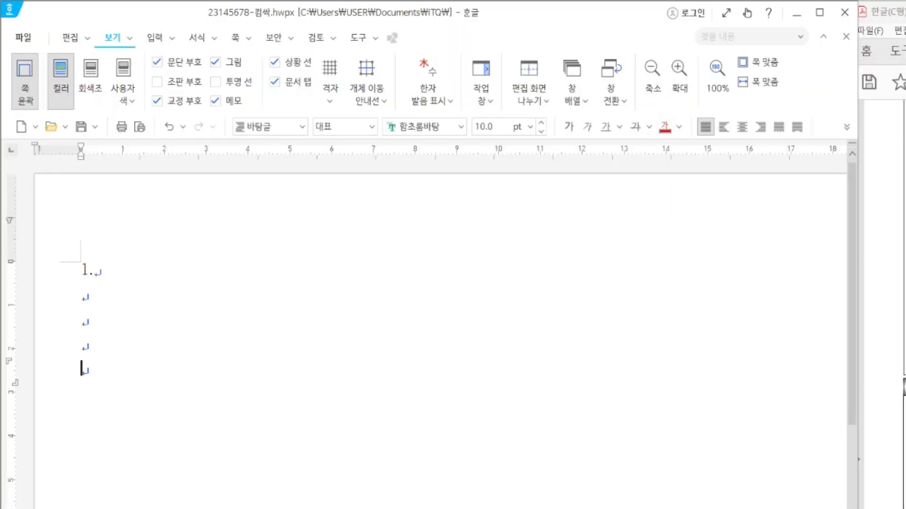
Step: Enter the question number "2." on the fifth line and add four line breaks after it
type("2.")
key("Return")
key("Return")
key("Return")
key("Return")
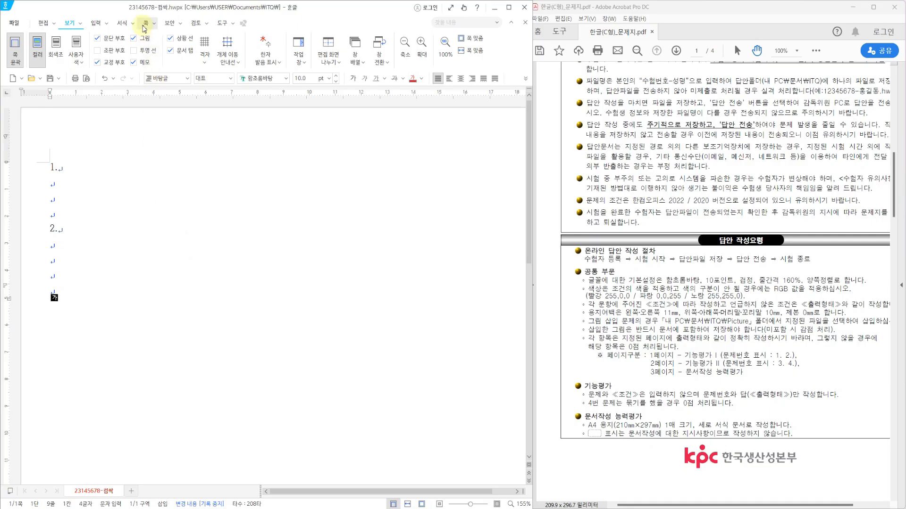
Step: Insert a section break below question 2 to start the second page as a new section
left_click(146, 23)
left_click(458, 57)
scroll(89, 432, "down", 3)
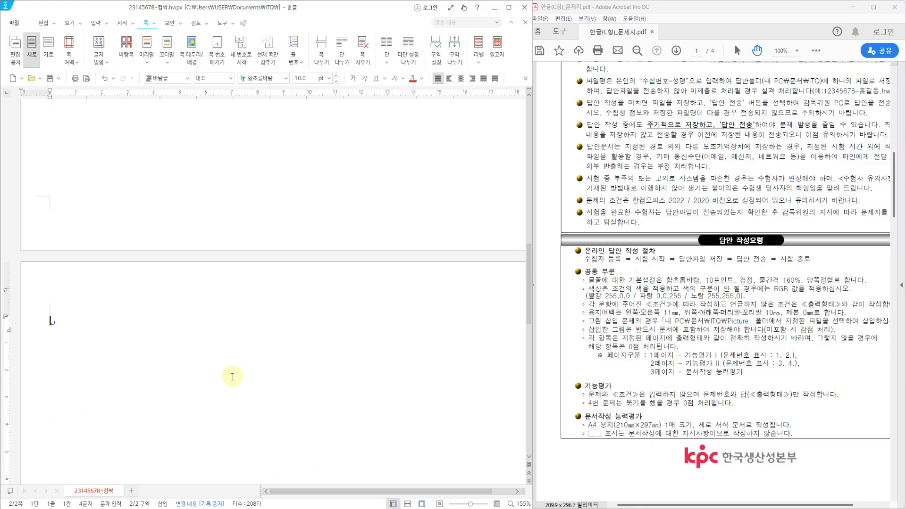
Step: Undo the last section break and insert it again below question 2
key("Hangul")
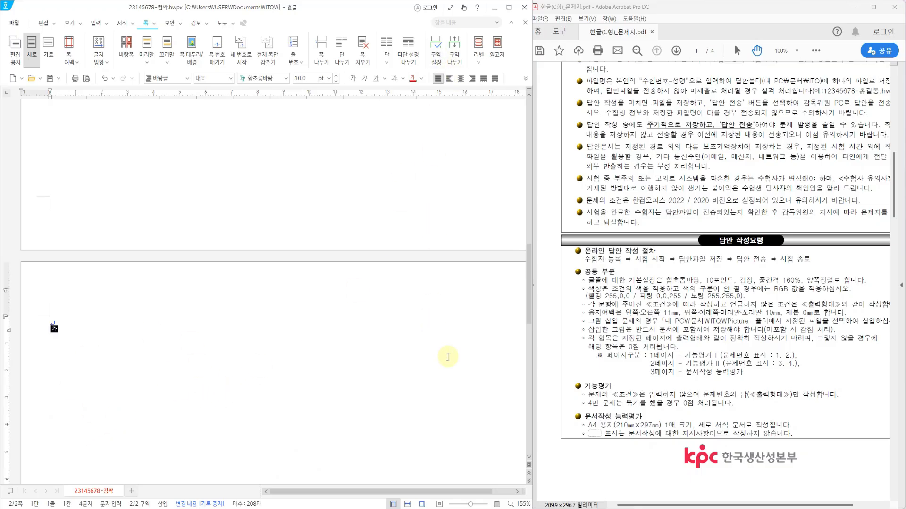
key("ctrl+z")
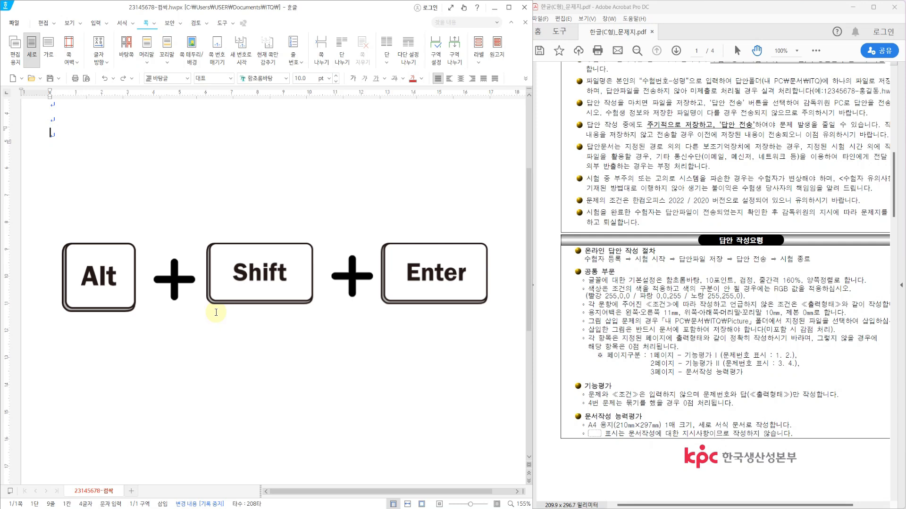
key("alt+shift+Return")
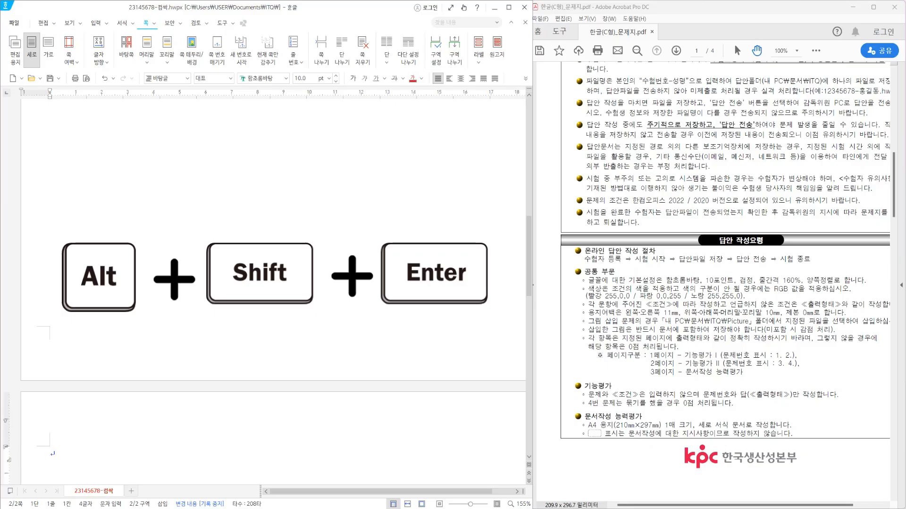
scroll(207, 415, "down", 5)
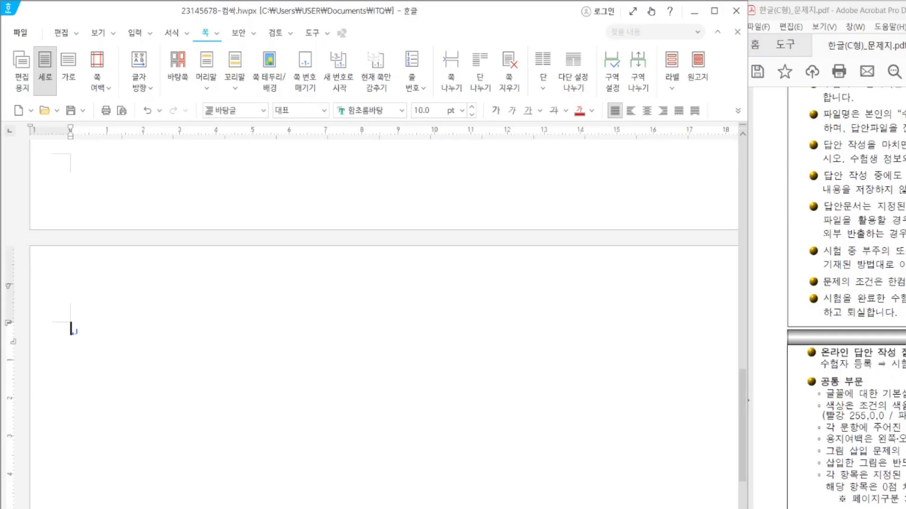
Step: Enter question number "3." on the second page's first line and "4." on its fifth line, followed by three line breaks
type("3.")
key("Return")
key("Return")
key("Return")
key("Return")
type("4.")
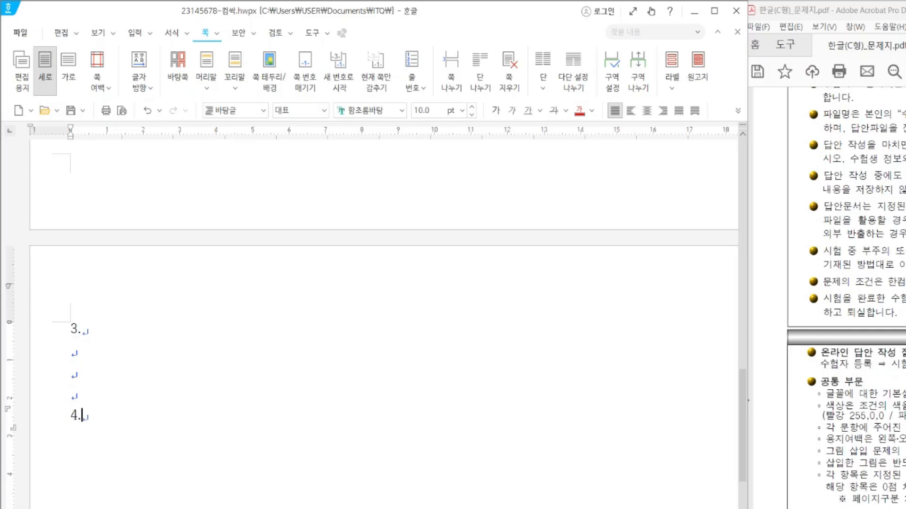
key("Return")
key("Return")
key("Return")
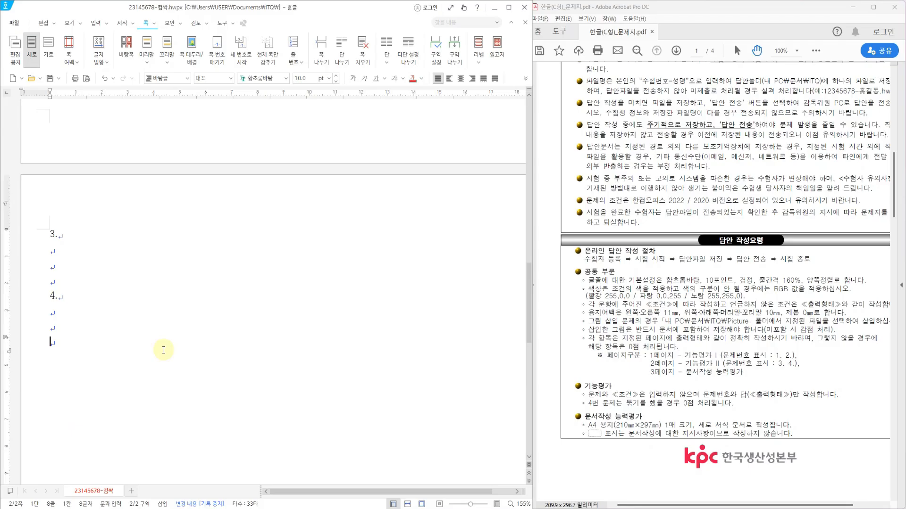
Step: Insert a section break below question 4 to start the third page as a new section
scroll(231, 481, "down", 3)
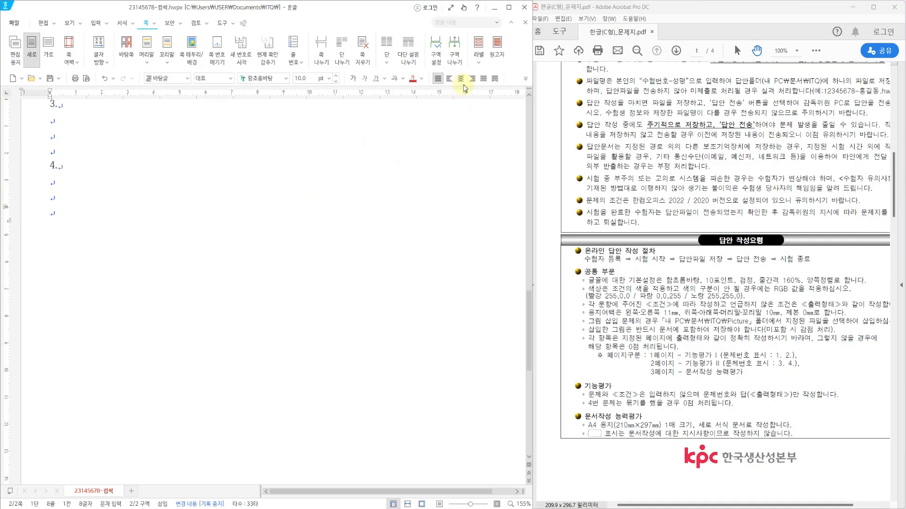
left_click(454, 50)
scroll(220, 432, "down", 2)
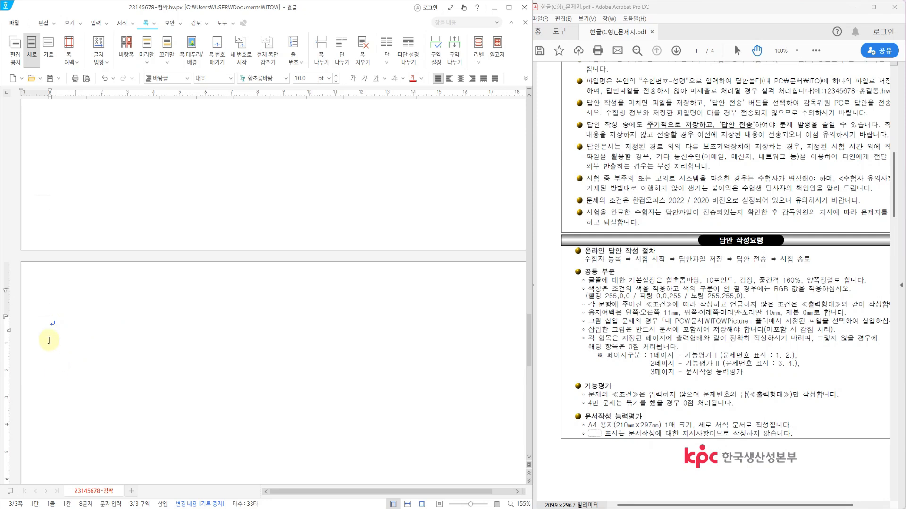
scroll(245, 384, "down", 3)
scroll(278, 392, "down", 3)
scroll(288, 402, "up", 5)
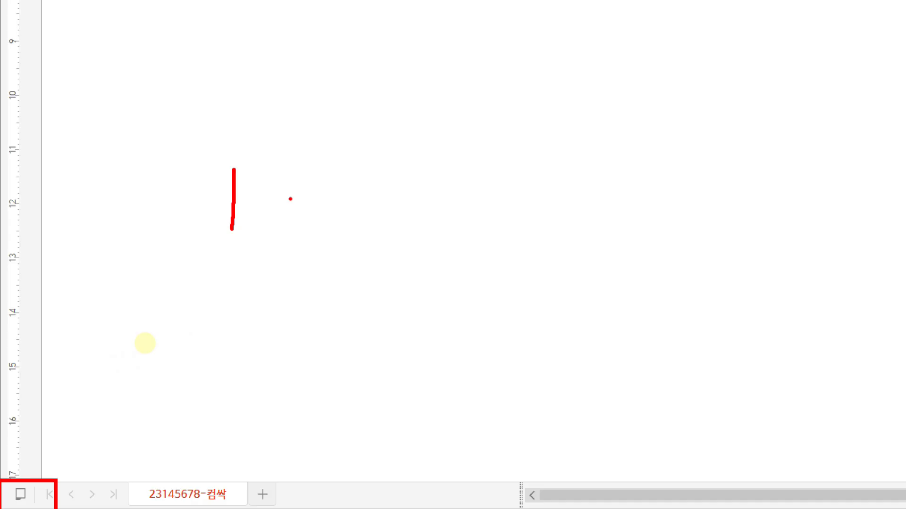
left_click_drag(319, 139, 232, 283)
mouse_move(328, 166)
left_mouse_down()
mouse_move(351, 249)
mouse_move(325, 230)
left_mouse_up()
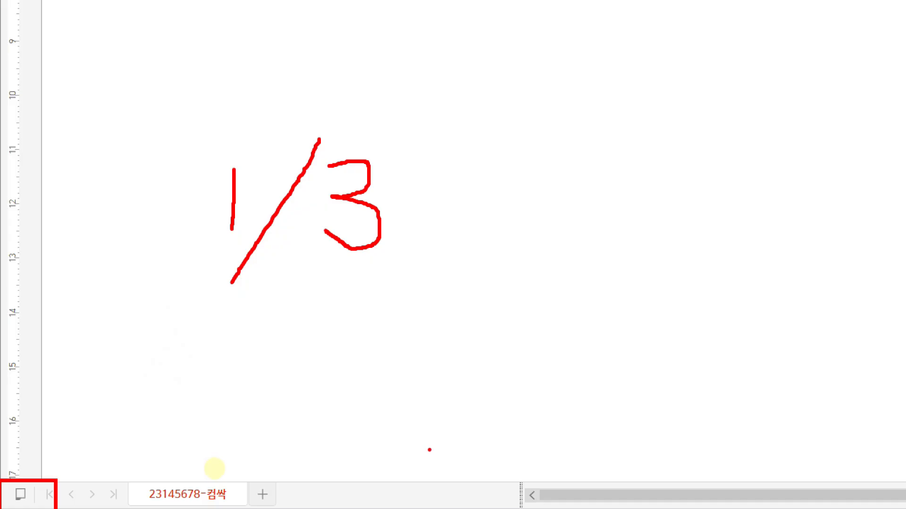
mouse_move(396, 305)
left_mouse_down()
mouse_move(384, 305)
mouse_move(340, 107)
mouse_move(450, 275)
mouse_move(382, 318)
left_mouse_up()
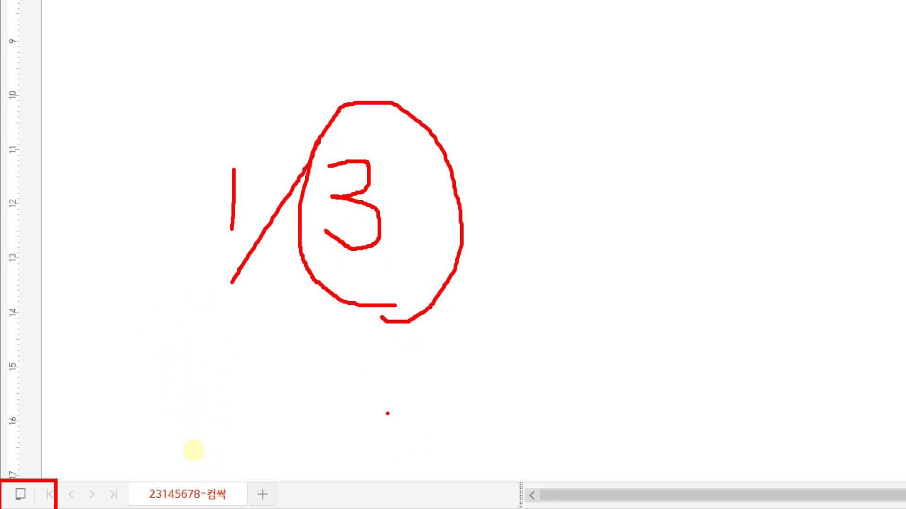
mouse_move(149, 314)
left_mouse_down()
mouse_move(411, 314)
mouse_move(405, 95)
mouse_move(169, 303)
mouse_move(171, 346)
left_mouse_up()
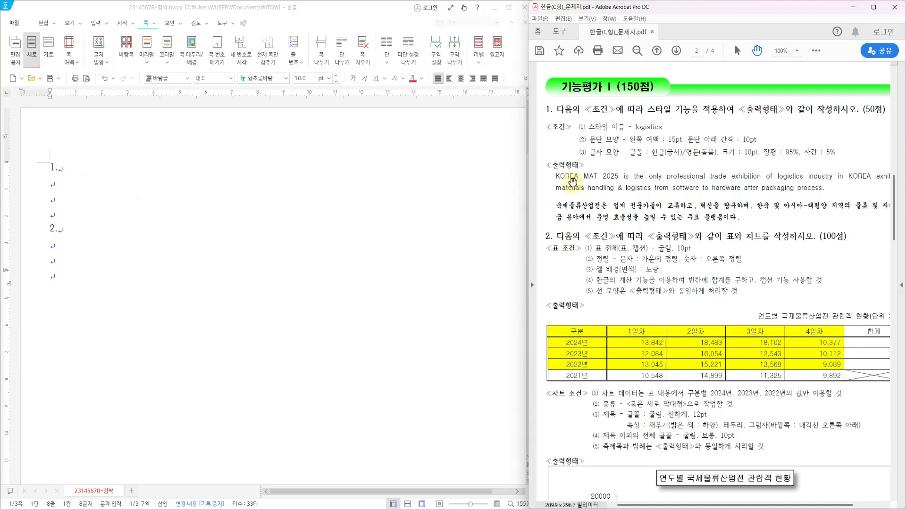
left_click_drag(541, 64, 669, 98)
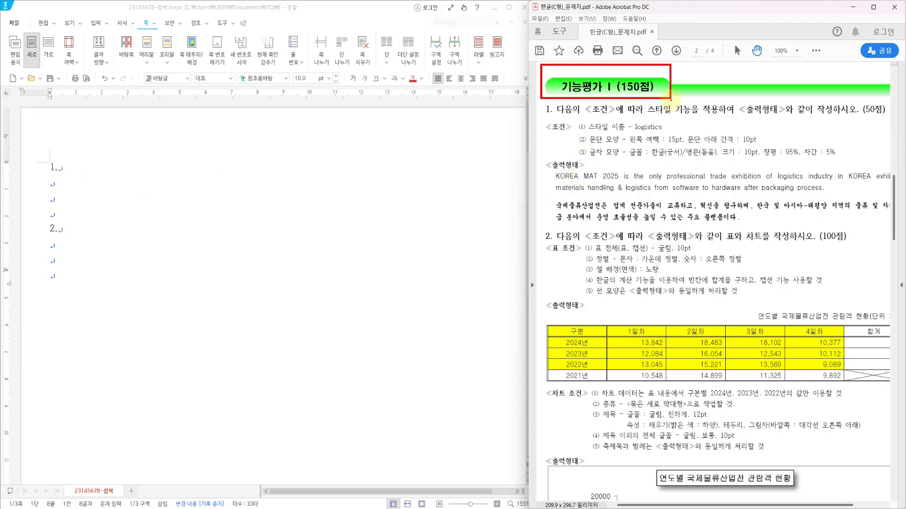
mouse_move(562, 123)
left_mouse_down()
mouse_move(546, 105)
mouse_move(558, 124)
left_mouse_up()
mouse_move(550, 249)
left_mouse_down()
mouse_move(530, 253)
mouse_move(546, 265)
left_mouse_up()
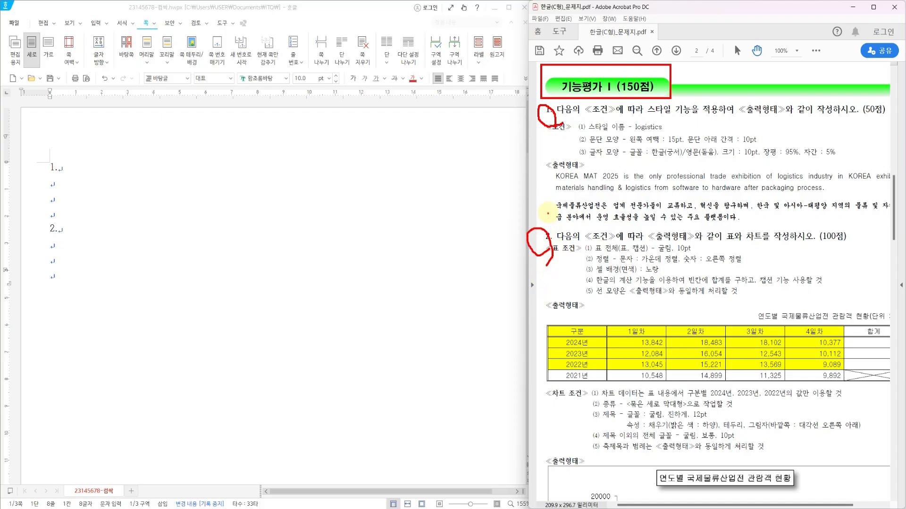
key("Escape")
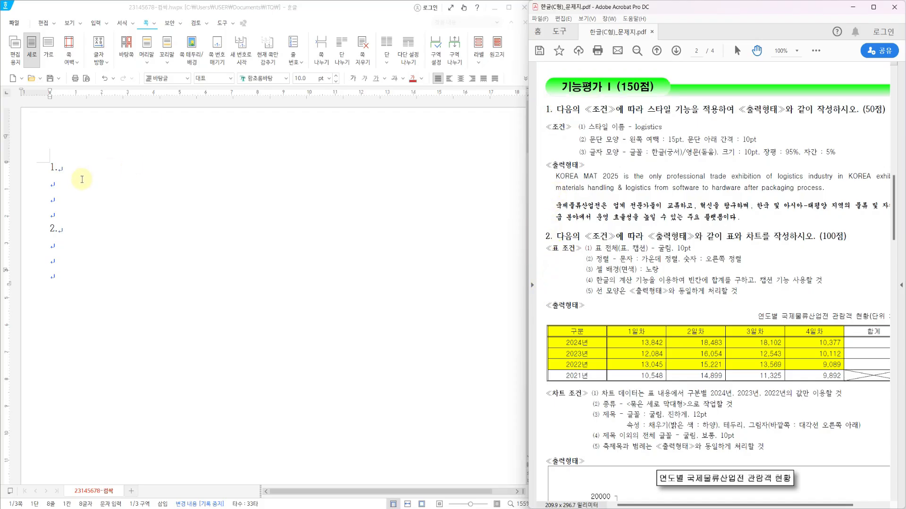
Step: Enter the exam sheet's English paragraph below question number 1, from "KOREA MAT 2025 is the only professional trade exhibition" to "packaging process."
left_click(57, 185)
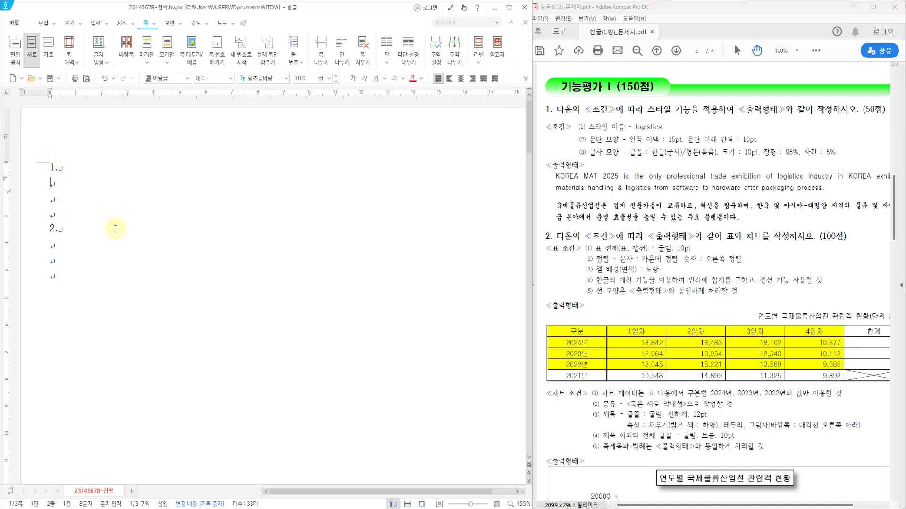
left_click(68, 174)
key("Down")
left_click_drag(636, 504, 646, 505)
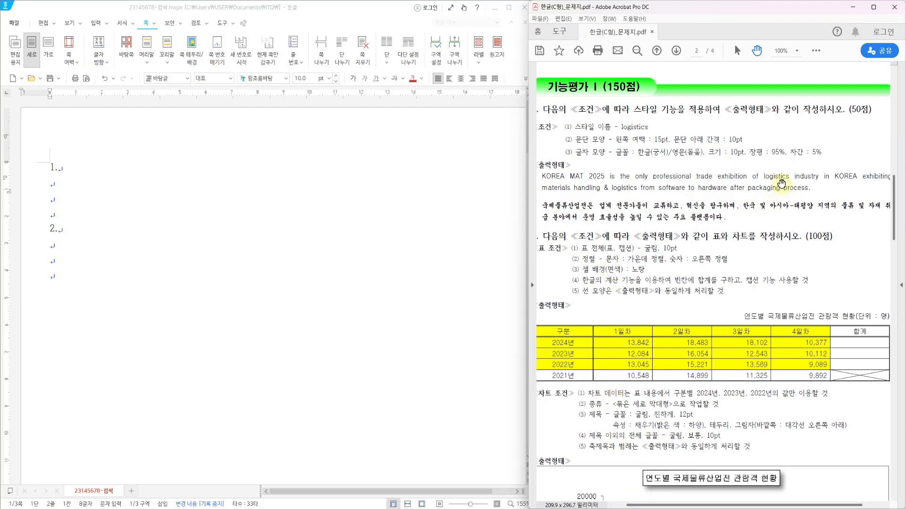
mouse_move(796, 196)
left_mouse_down()
mouse_move(801, 204)
mouse_move(813, 190)
left_mouse_up()
left_click_drag(818, 189, 828, 181)
key("Escape")
left_click(292, 215)
type("KOREA MA")
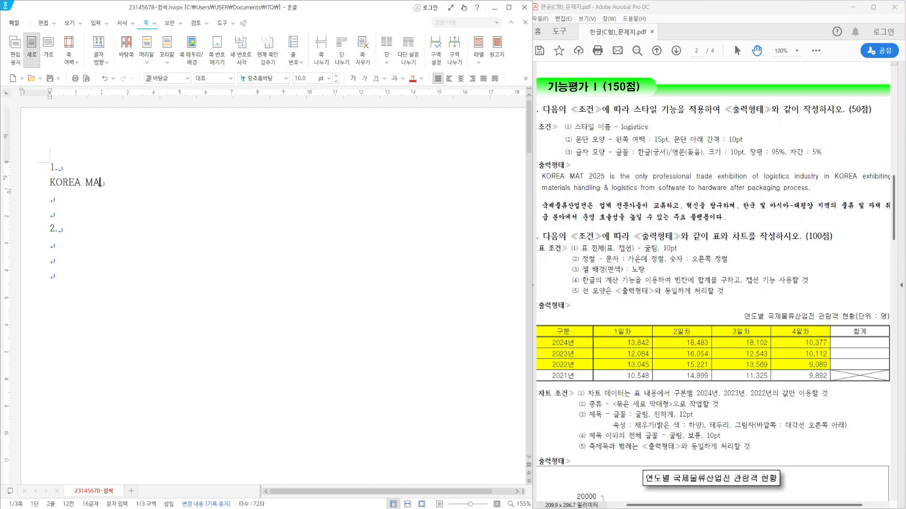
type("T 2025 is the only professional treade")
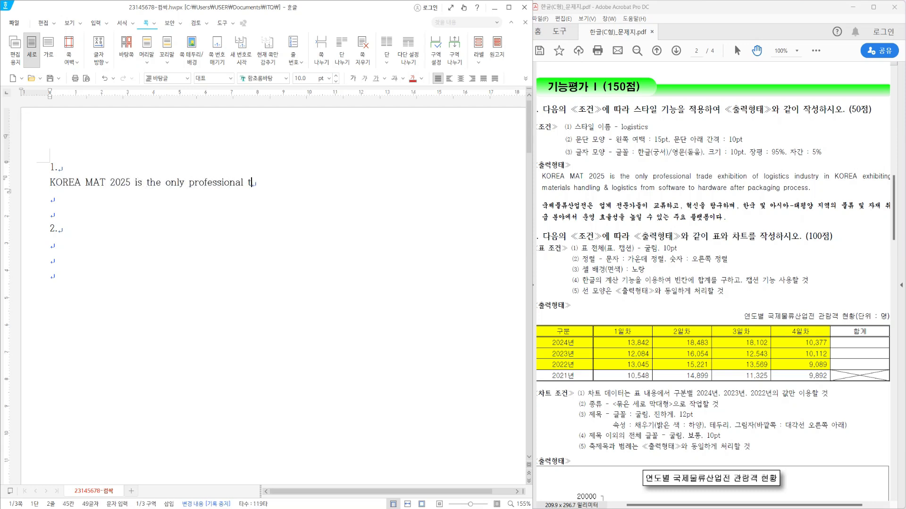
key("BackSpace")
key("BackSpace")
key("BackSpace")
key("BackSpace")
type("ade exhibition of logistics industr")
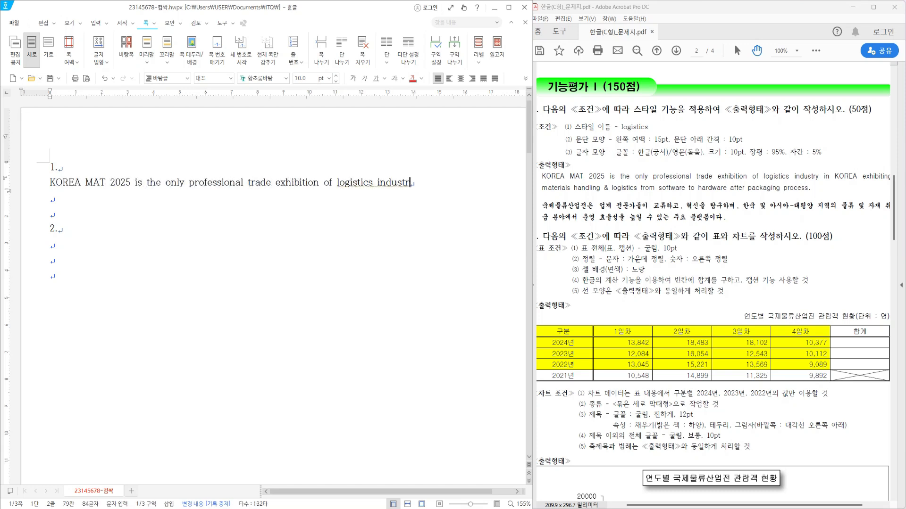
type("y in KOREA exhibiting materials handlin")
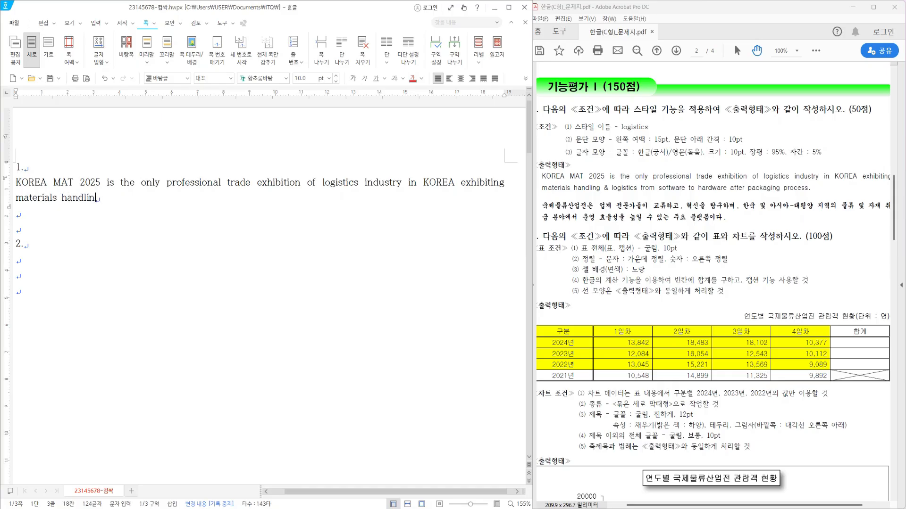
type("g & logistics from software to hardware agr")
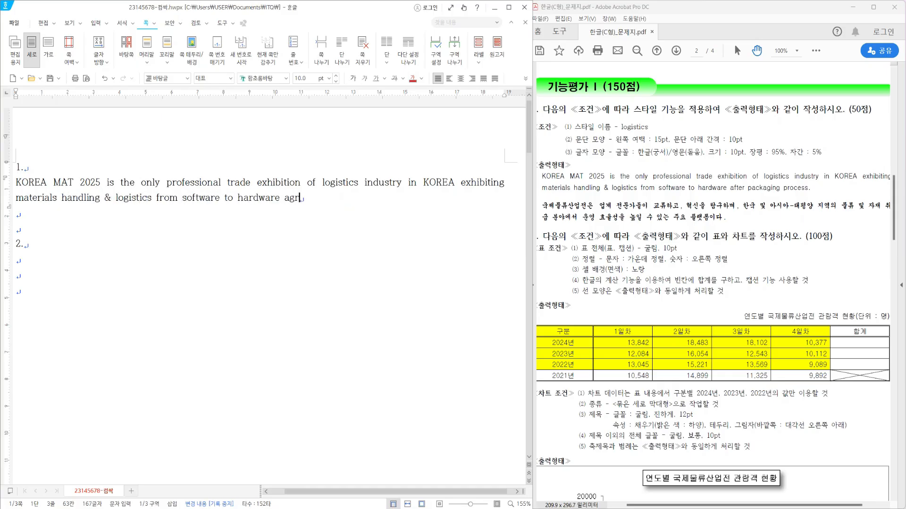
type("er packaging process.")
Step: Add the exam sheet's Korean paragraph below the English one, from "국제물류산업전은 업계 전문가들이 교류하고" to "수 있는 주요 플랫폼이다."
key("Return")
type("국제물")
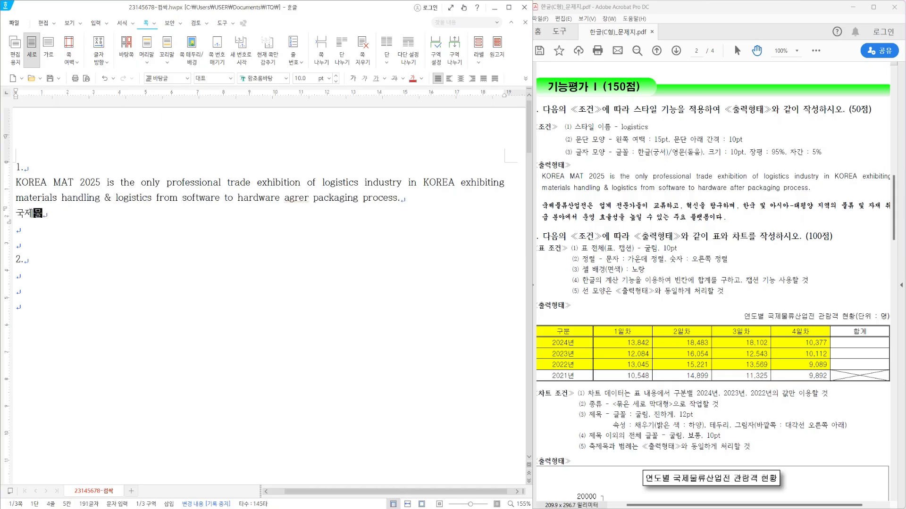
type("류산업전은 업계 전문가들이 교류하고, 혁신을 탐구하며, 한국 및 아시")
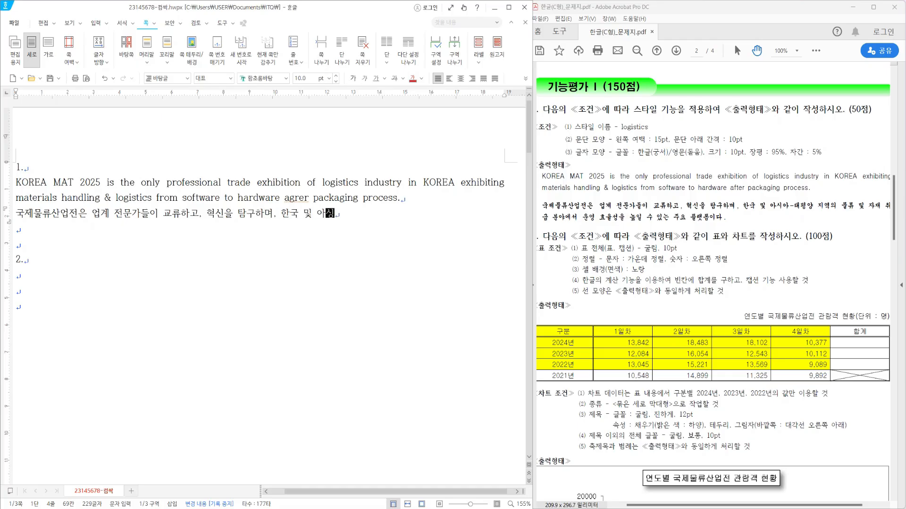
type("아-태평양 지역의 물류 및 자재 취급 분야에서 운영 효율성을 높일")
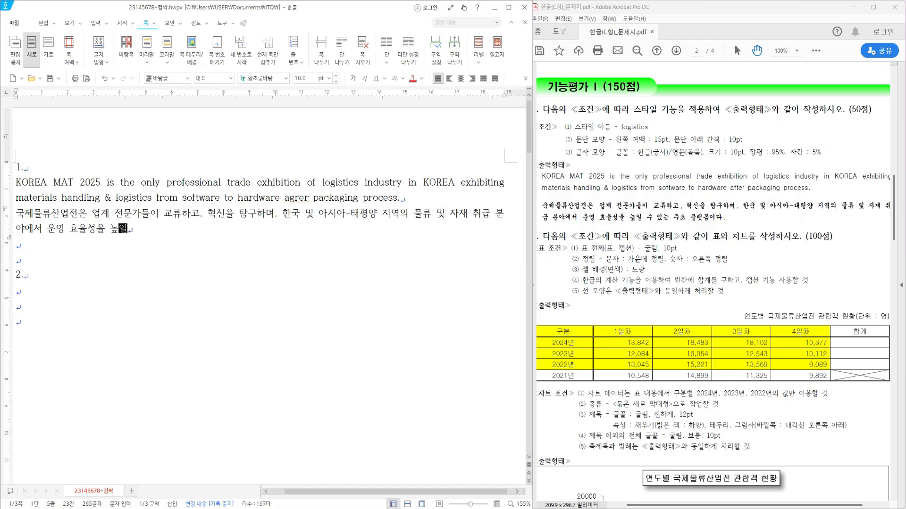
type(" 수 있는 주요 플랫폼이다.")
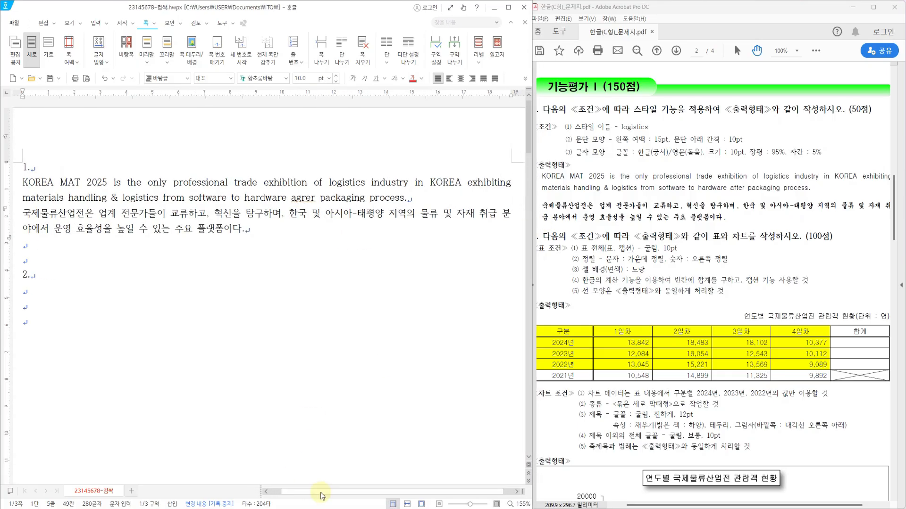
Step: Select the English and Korean paragraphs of question 1 and start adding a new style for them
left_click(37, 195)
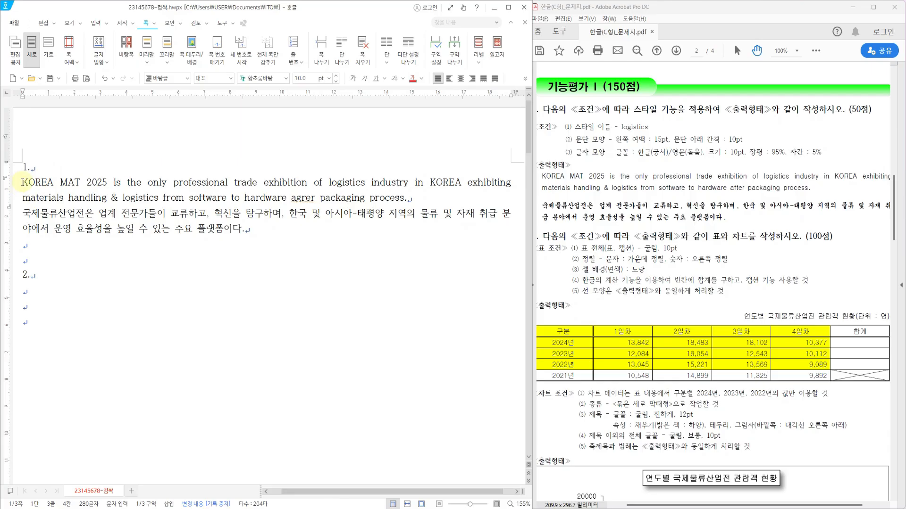
left_click_drag(22, 181, 250, 231)
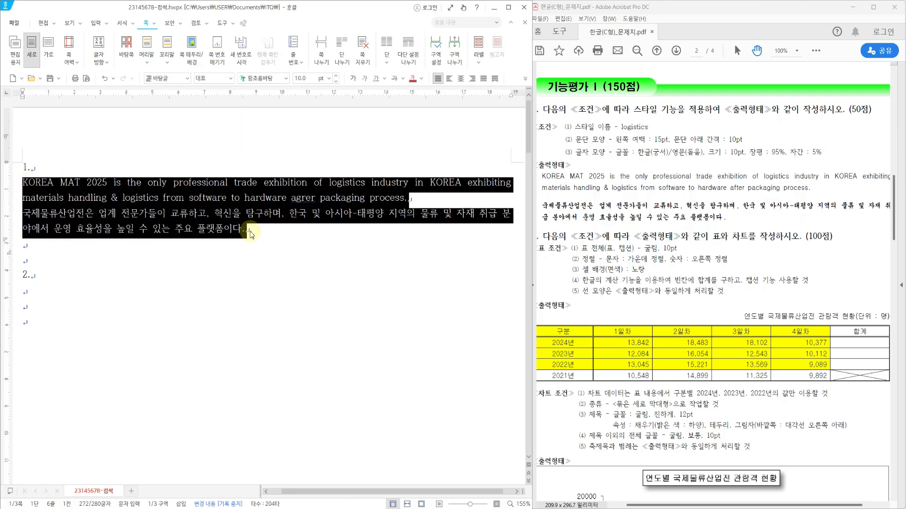
key("F6")
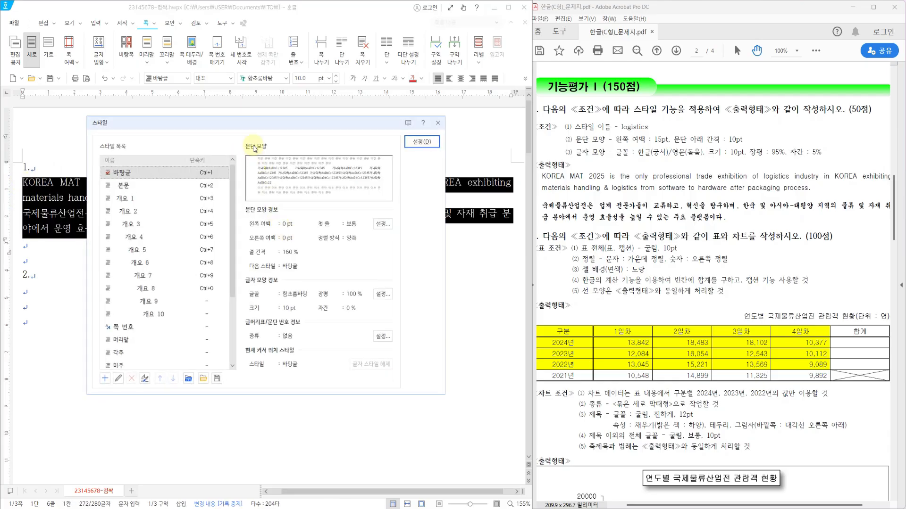
left_click_drag(260, 128, 275, 135)
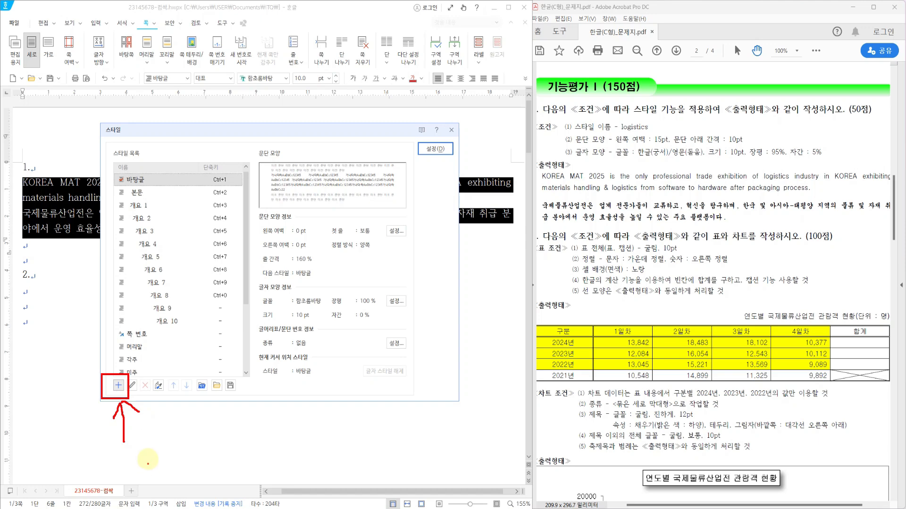
left_click(118, 385)
mouse_move(285, 209)
left_mouse_down()
mouse_move(361, 212)
mouse_move(575, 190)
mouse_move(481, 191)
left_mouse_up()
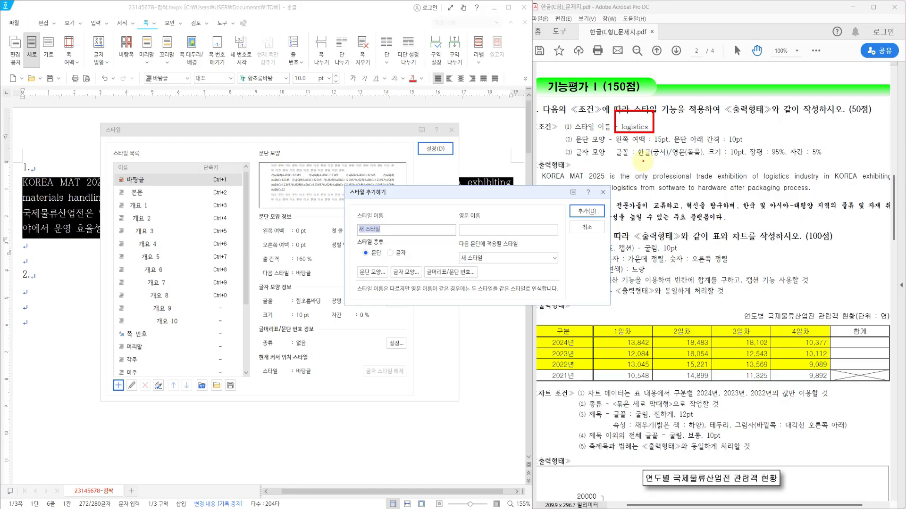
mouse_move(571, 134)
left_mouse_down()
mouse_move(609, 148)
mouse_move(606, 160)
left_mouse_up()
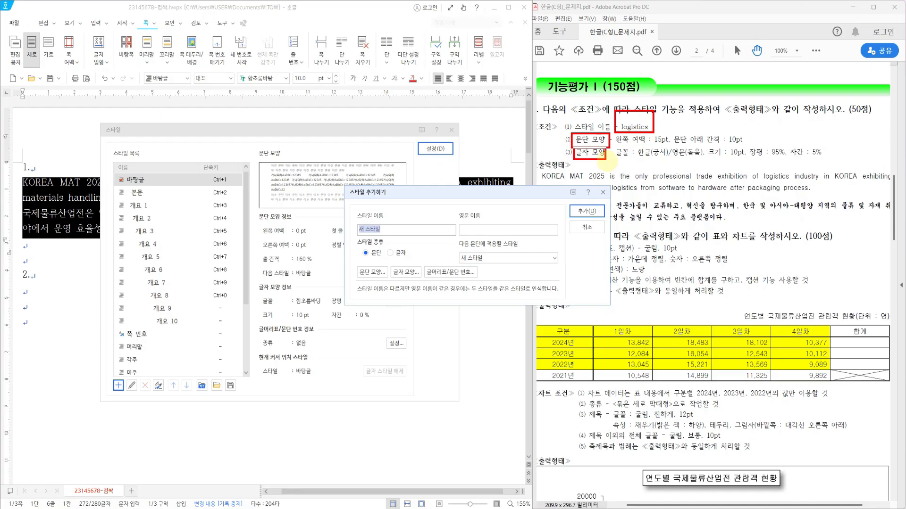
mouse_move(355, 263)
left_mouse_down()
mouse_move(383, 283)
mouse_move(420, 285)
left_mouse_up()
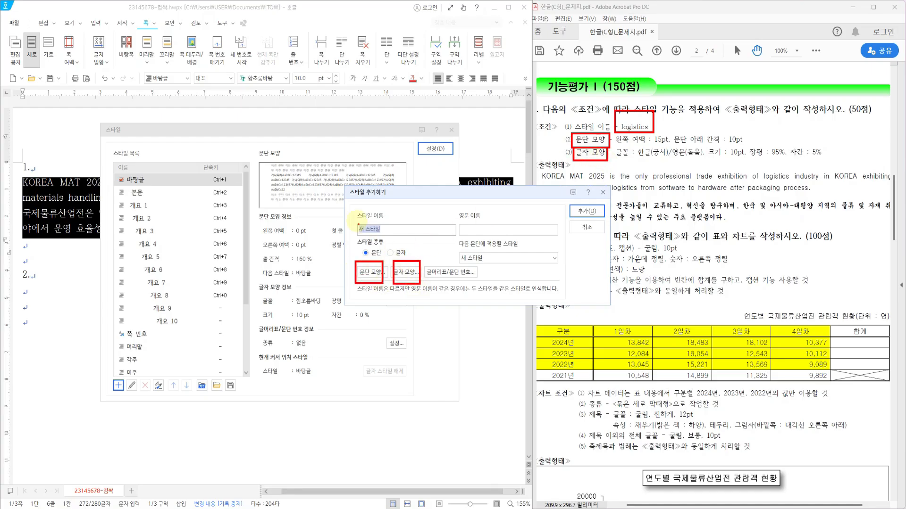
left_click_drag(351, 218, 393, 237)
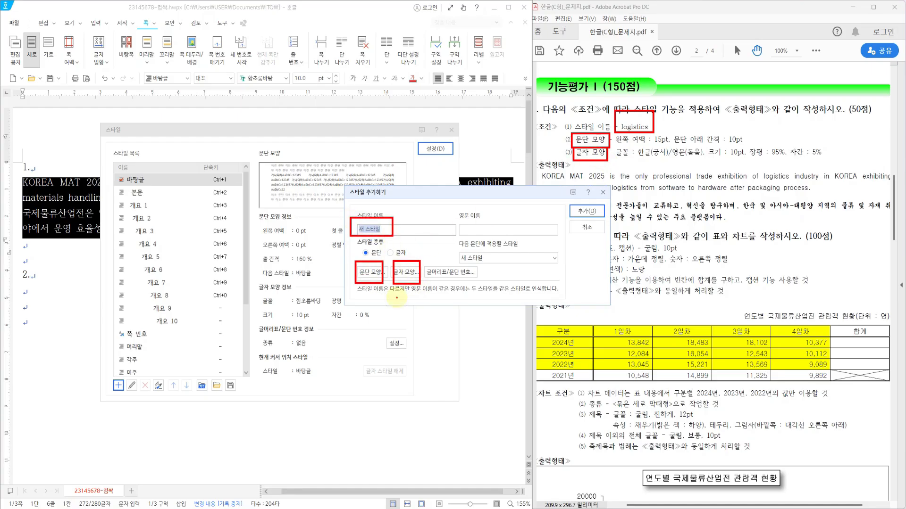
left_click_drag(343, 272, 348, 270)
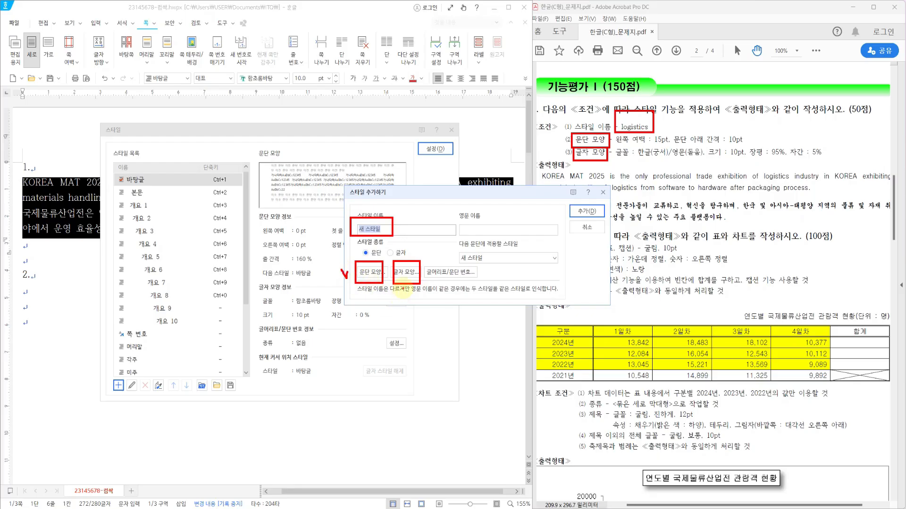
Step: Name the new style "logistics"
mouse_move(406, 286)
left_mouse_down()
mouse_move(410, 295)
mouse_move(417, 285)
left_mouse_up()
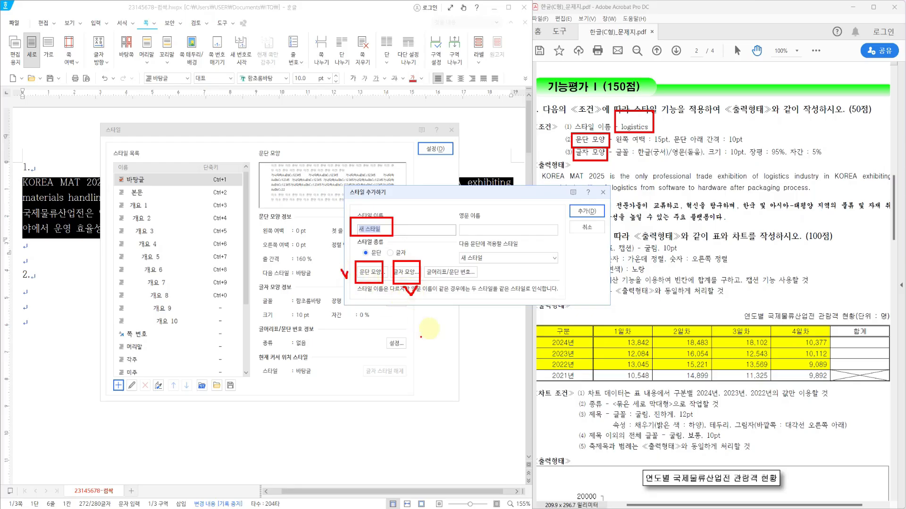
mouse_move(603, 221)
left_mouse_down()
mouse_move(569, 204)
mouse_move(605, 218)
mouse_move(595, 225)
left_mouse_up()
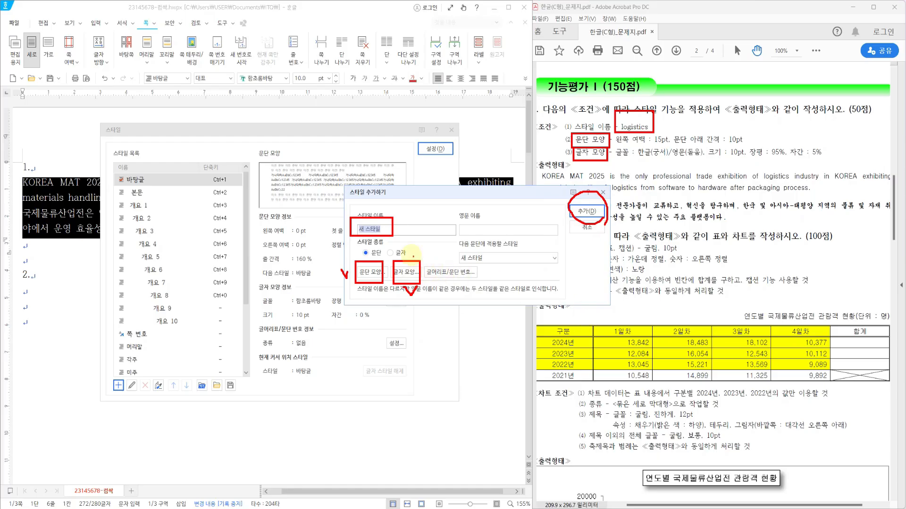
key("Escape")
type("logistics")
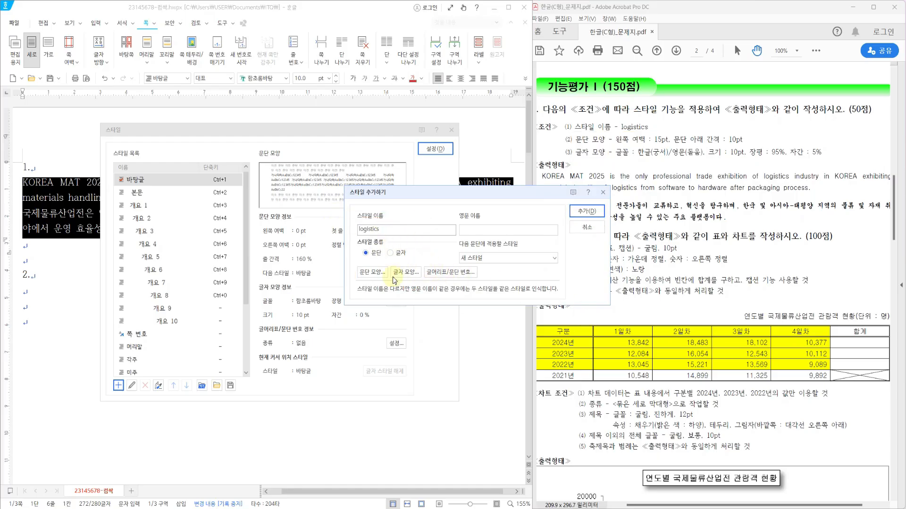
Step: Set the style's paragraph shape to a 15 pt left margin and 10 pt spacing below the paragraph
left_click(373, 272)
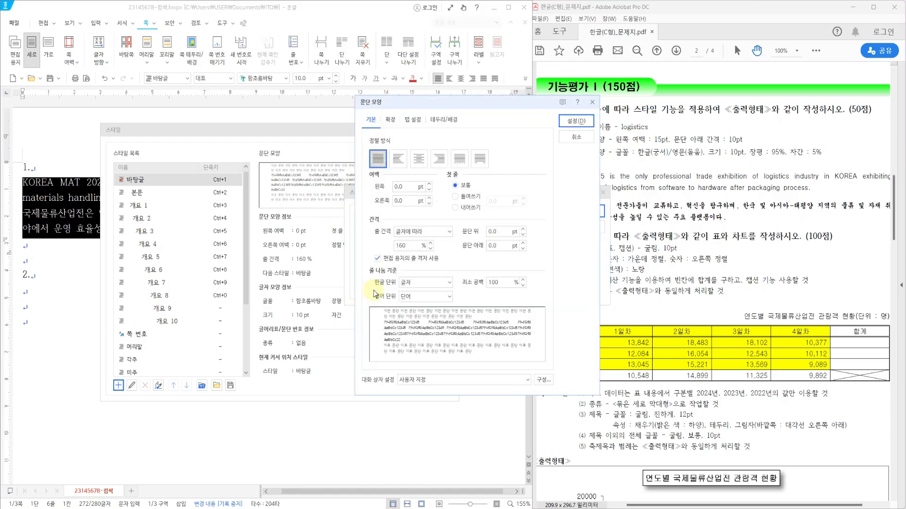
left_click_drag(467, 110, 397, 171)
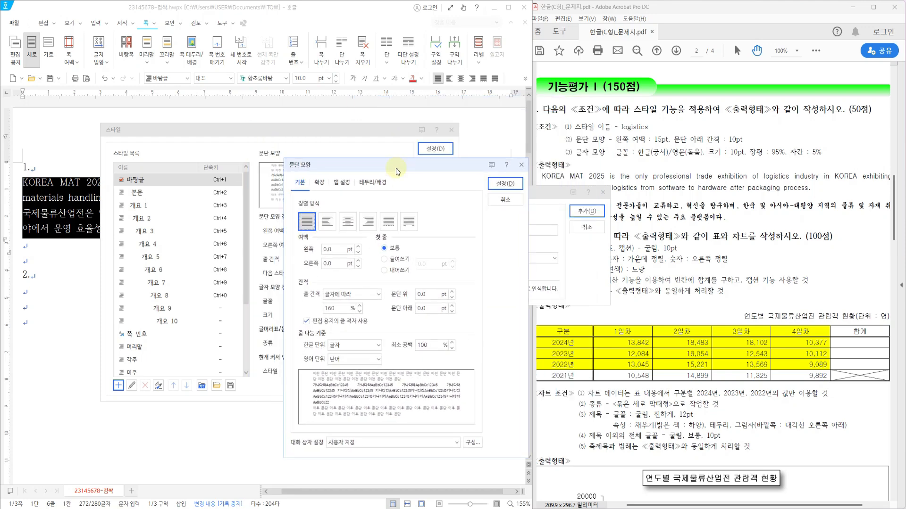
mouse_move(608, 129)
left_mouse_down()
mouse_move(648, 146)
mouse_move(681, 135)
mouse_move(721, 148)
left_mouse_up()
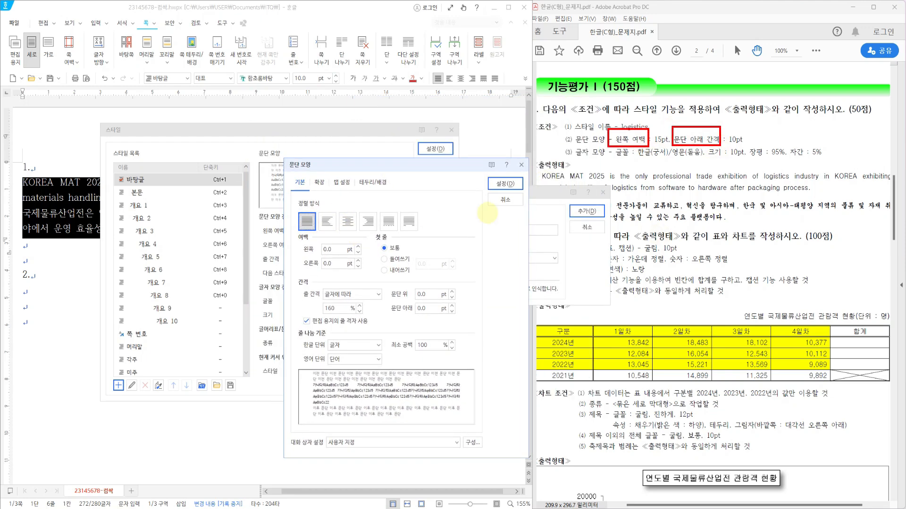
left_click_drag(291, 229, 373, 256)
left_click_drag(386, 301, 462, 326)
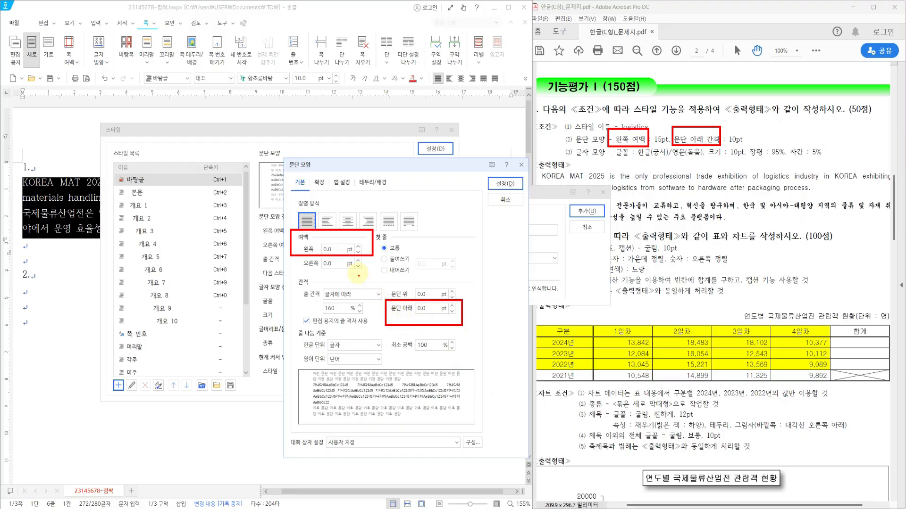
double_click(326, 249)
type("15")
double_click(423, 307)
type("10")
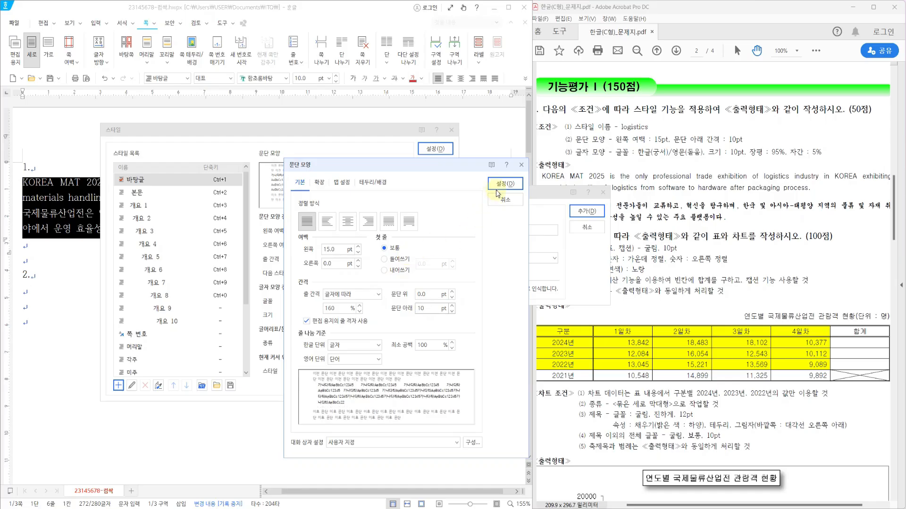
left_click(496, 194)
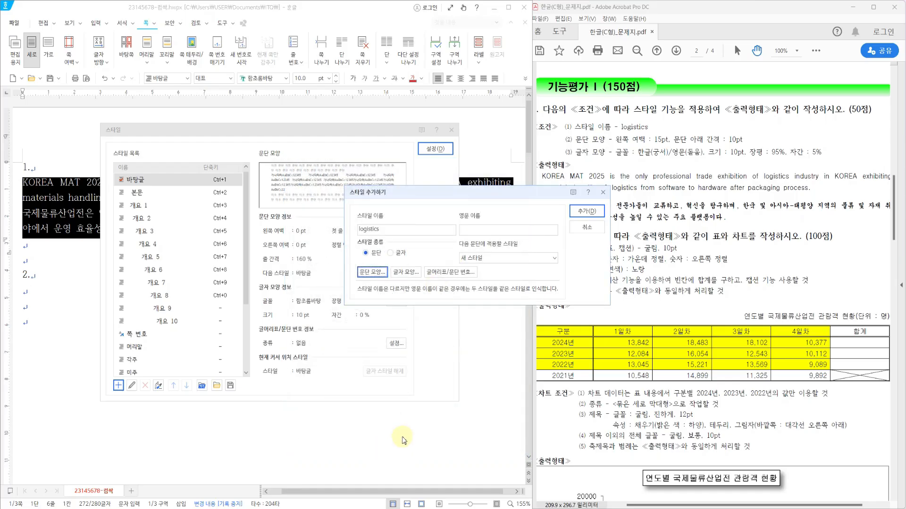
Step: Set the style's character width (장평) to 95% and letter spacing (자간) to 5% for the 대표 language setting
left_click(409, 276)
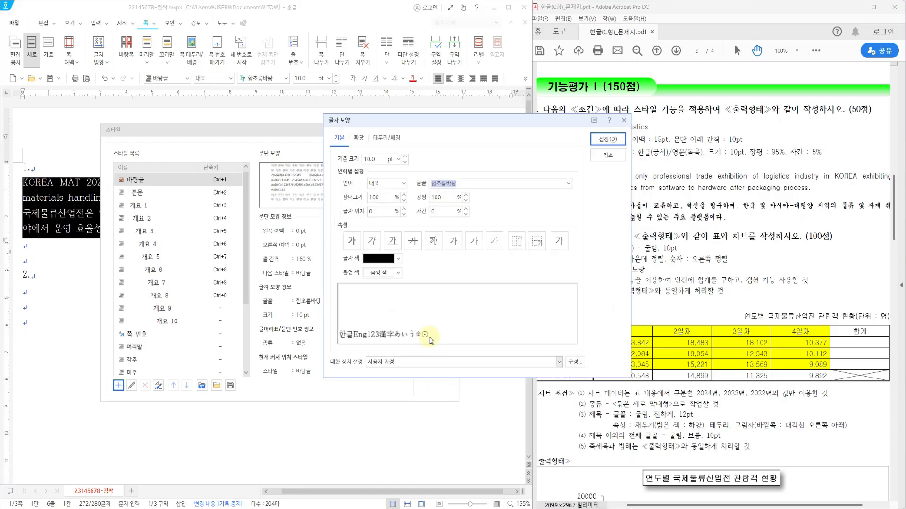
left_click(545, 107)
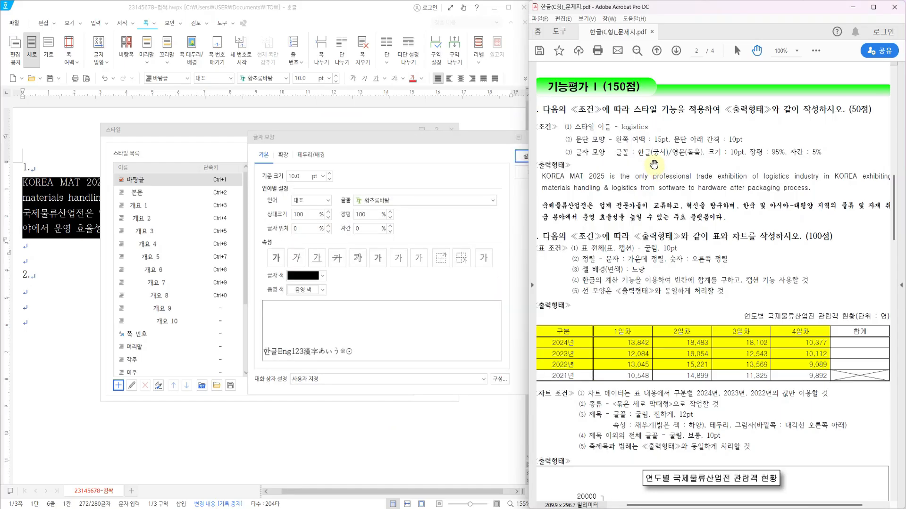
mouse_move(632, 138)
left_mouse_down()
mouse_move(663, 166)
mouse_move(697, 168)
left_mouse_up()
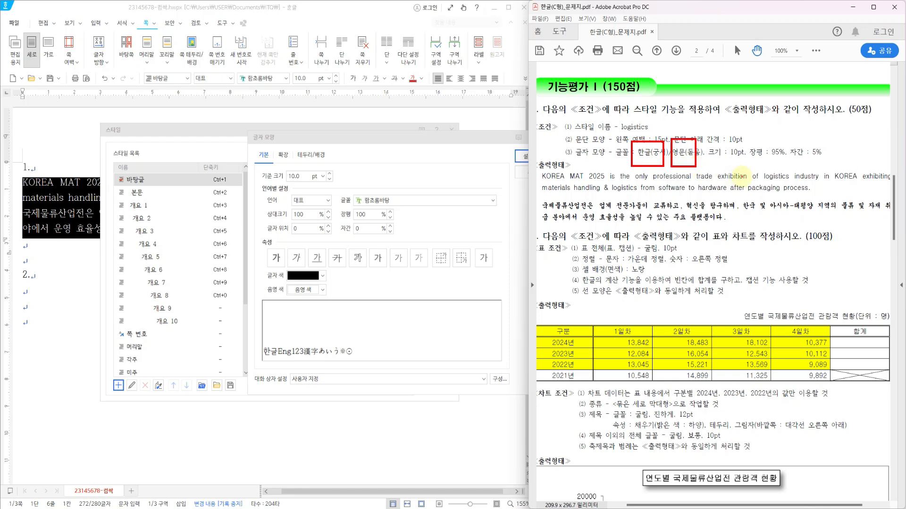
left_click_drag(746, 137, 829, 164)
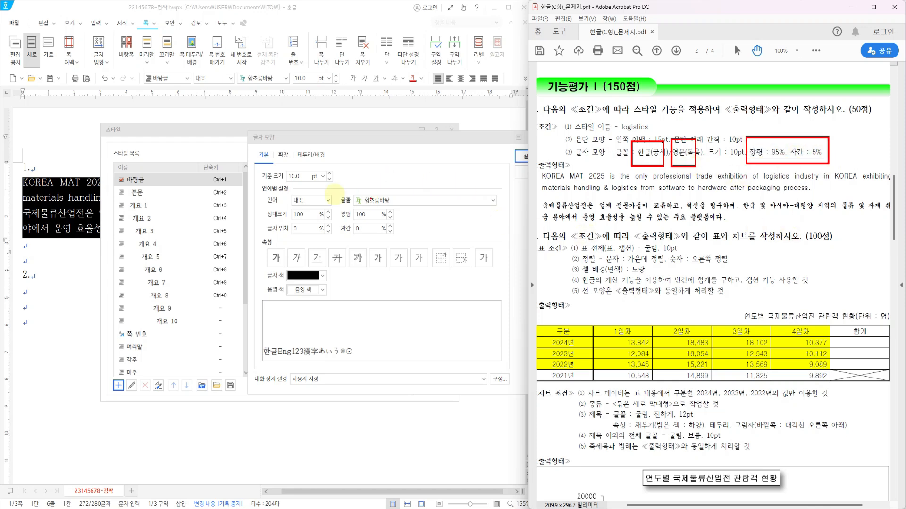
mouse_move(304, 208)
left_mouse_down()
mouse_move(314, 178)
mouse_move(342, 231)
mouse_move(399, 226)
mouse_move(333, 208)
mouse_move(330, 229)
left_mouse_up()
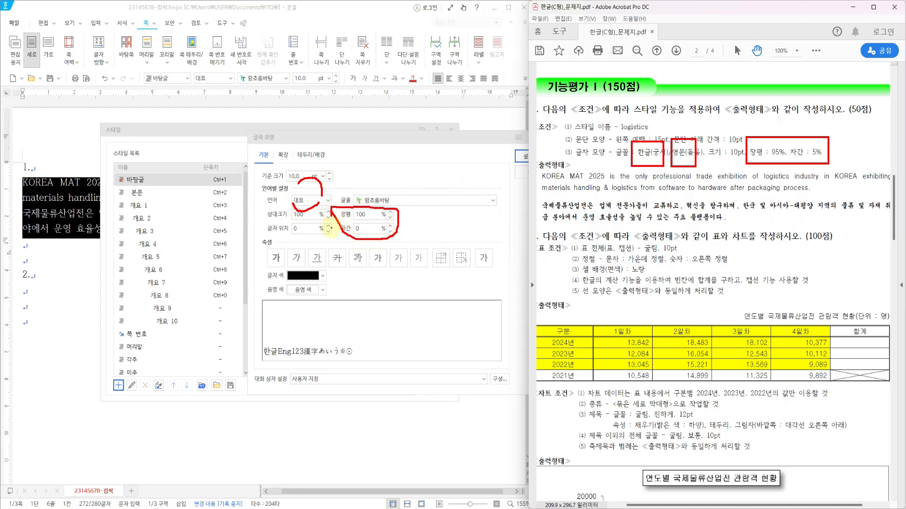
key("Escape")
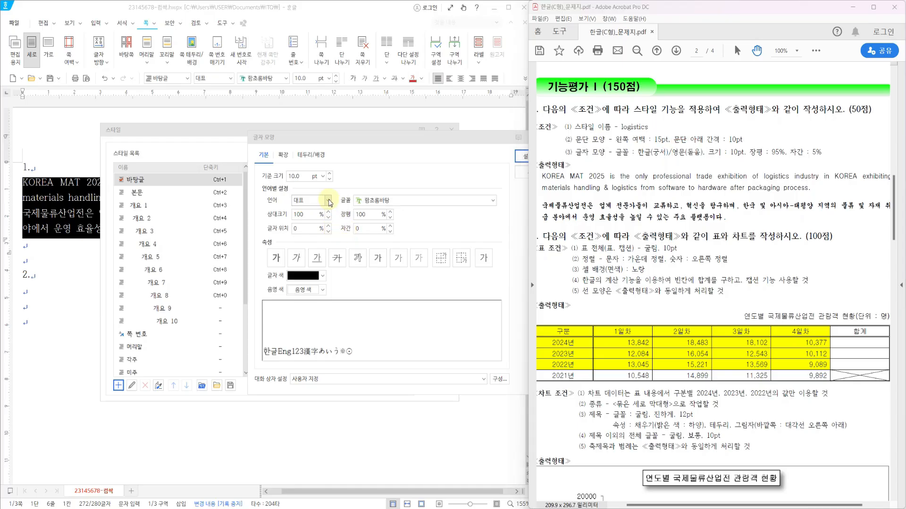
left_click(327, 200)
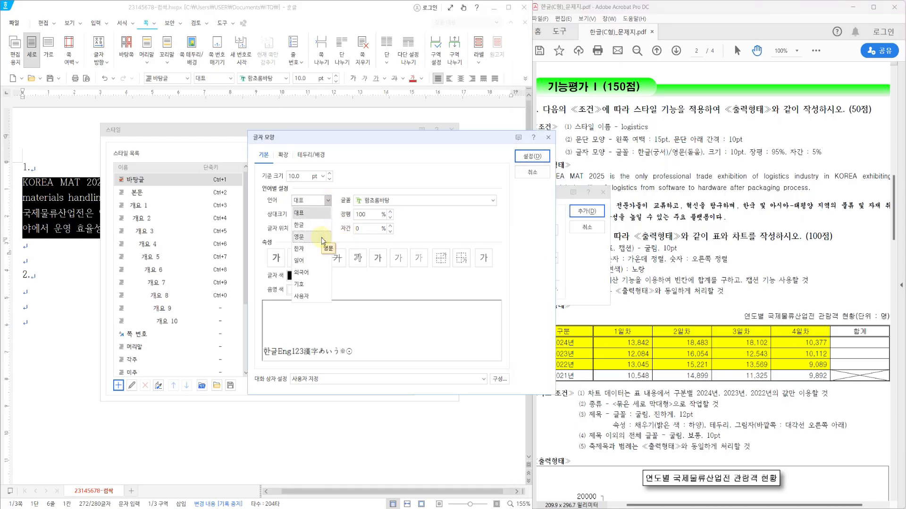
left_click(325, 215)
left_click(346, 216)
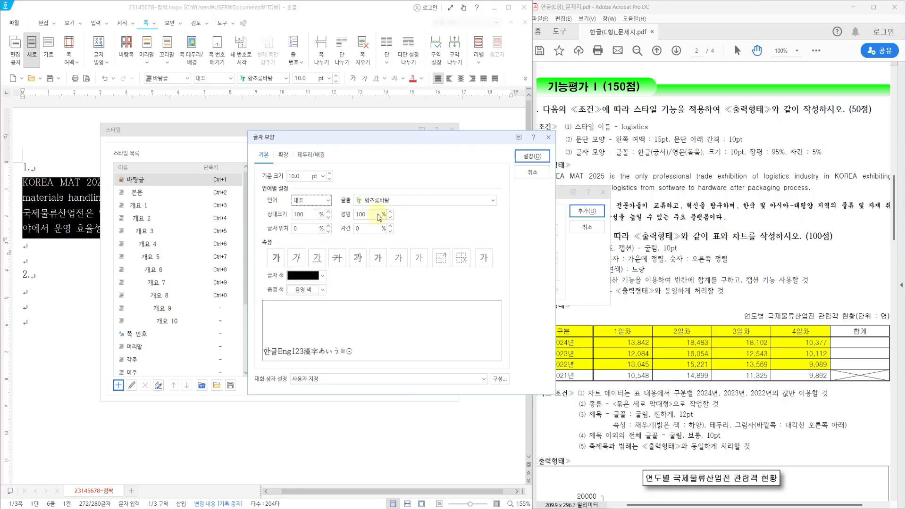
type("95")
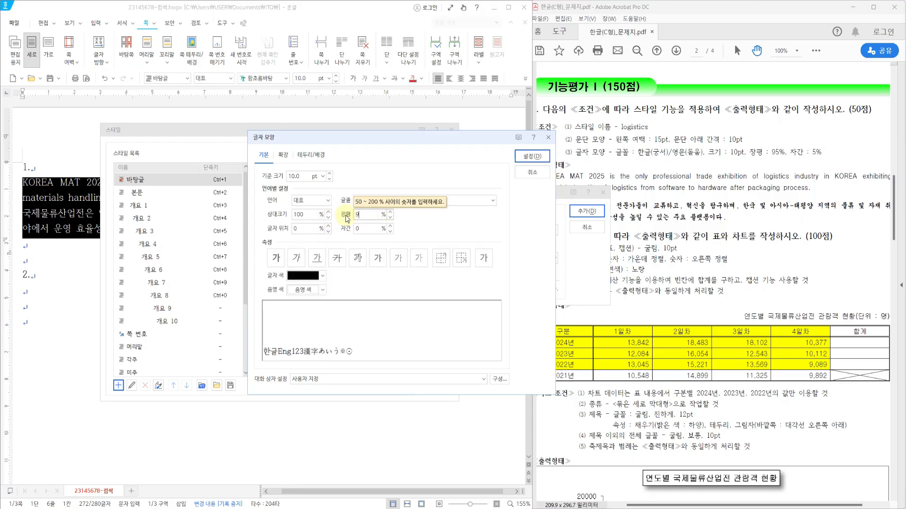
left_click(350, 231)
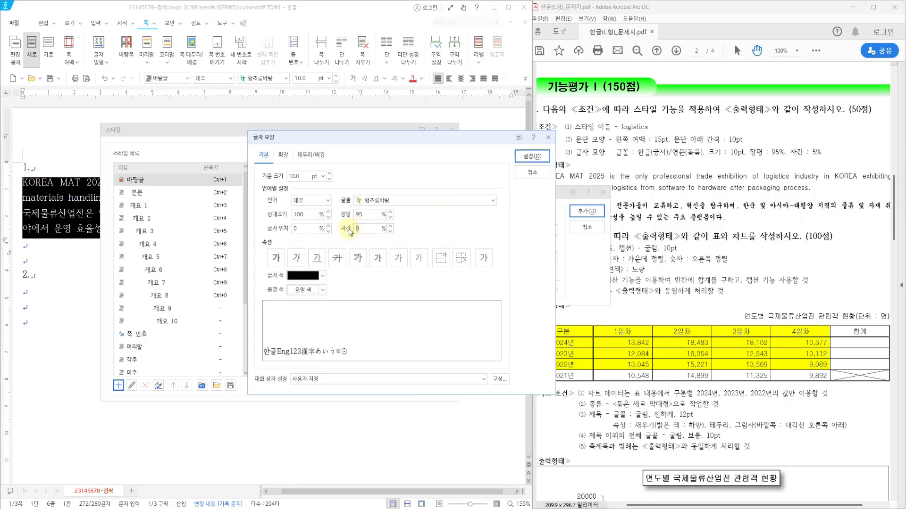
type("5")
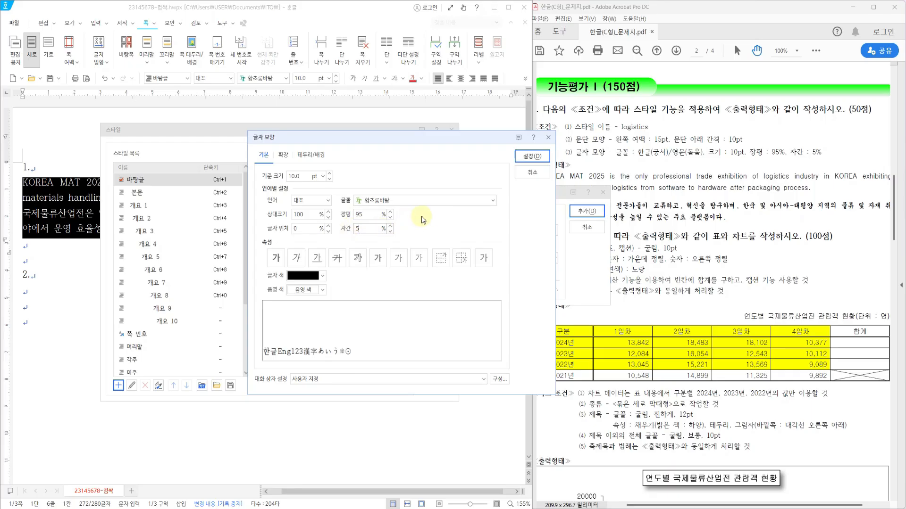
Step: Set the style's Korean (한글) font to 궁서
left_click(318, 200)
left_click(309, 220)
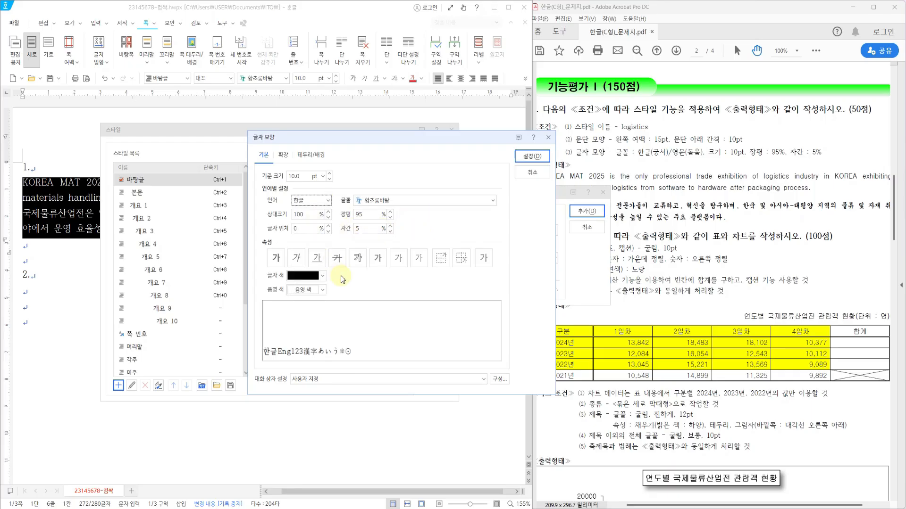
left_click(490, 202)
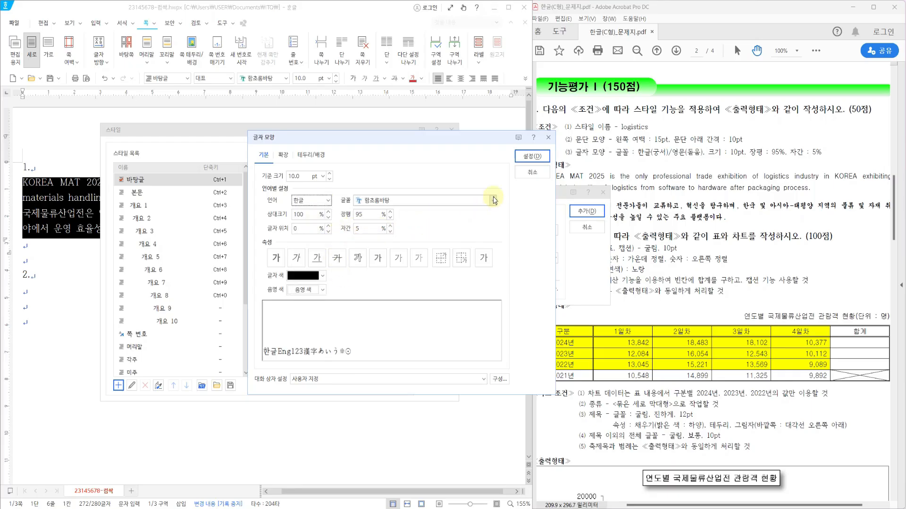
type("ㄱ")
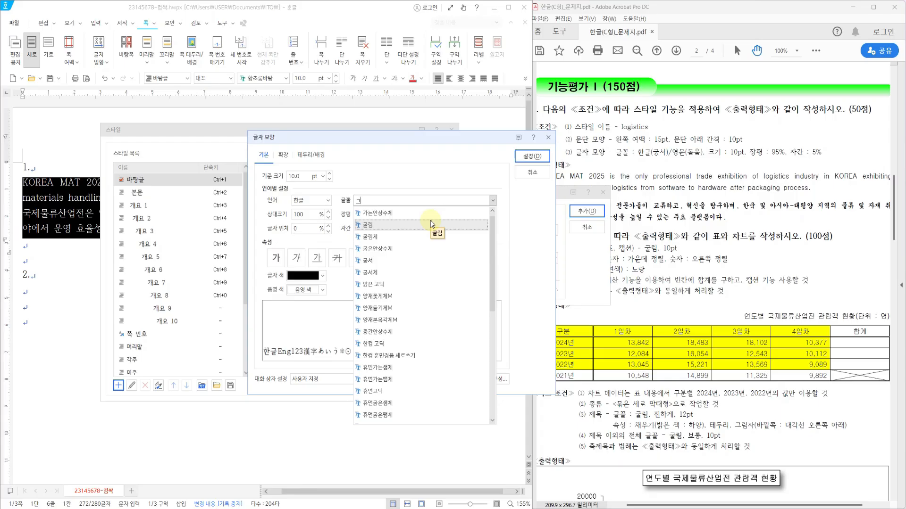
left_click(409, 261)
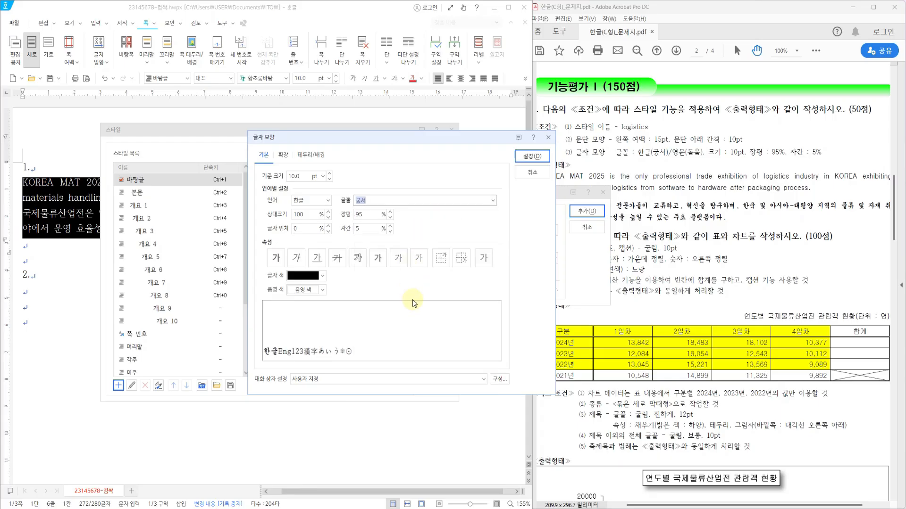
Step: Set the style's English (영문) font to 돋움 and accept the character shape settings
left_click(311, 200)
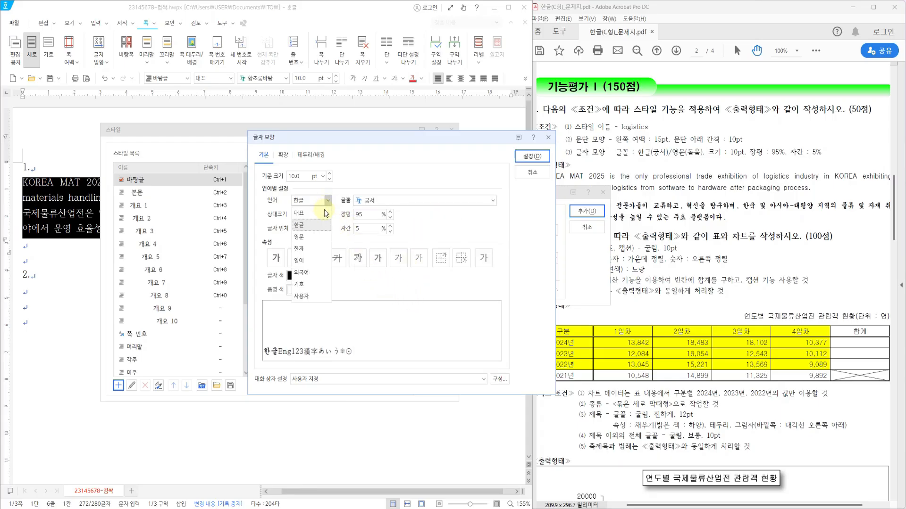
left_click(317, 236)
left_click(490, 203)
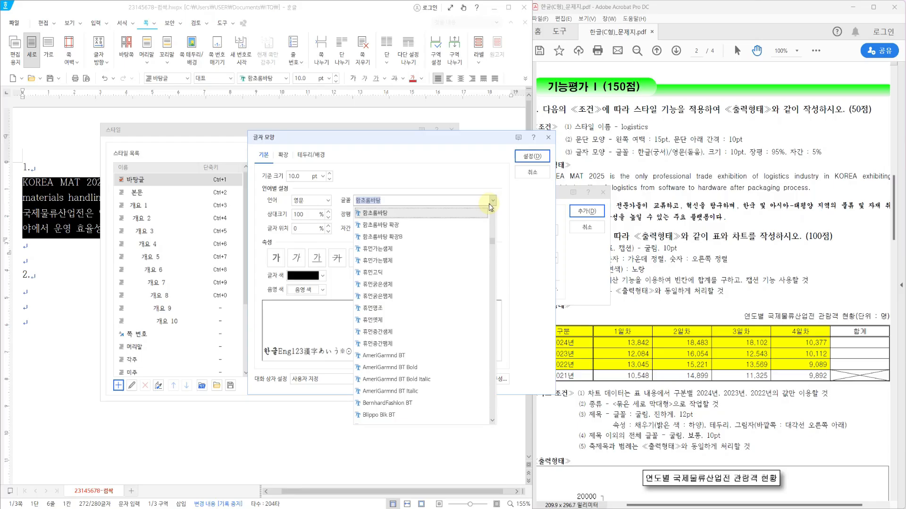
type("돋")
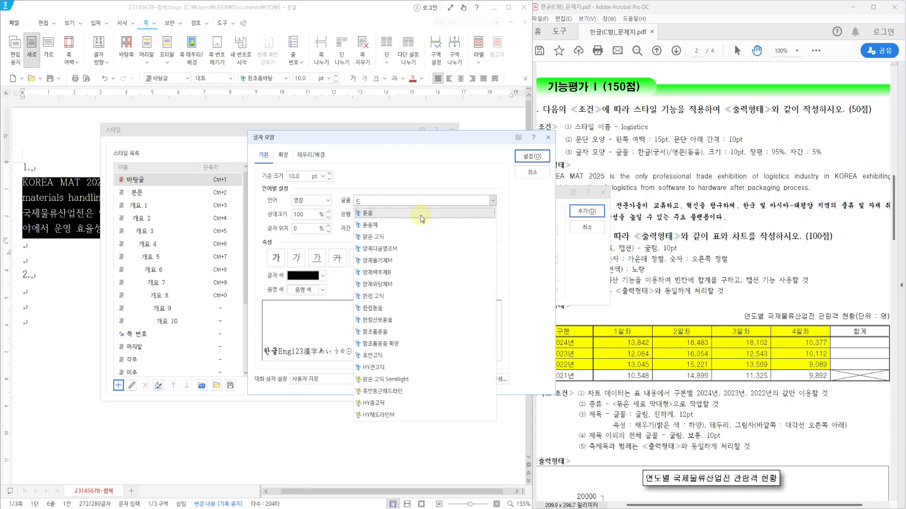
left_click(421, 217)
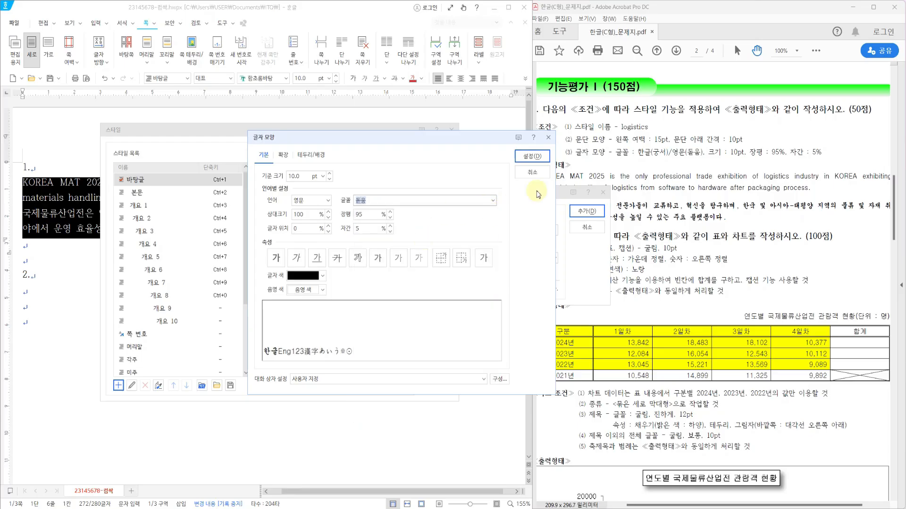
left_click(532, 156)
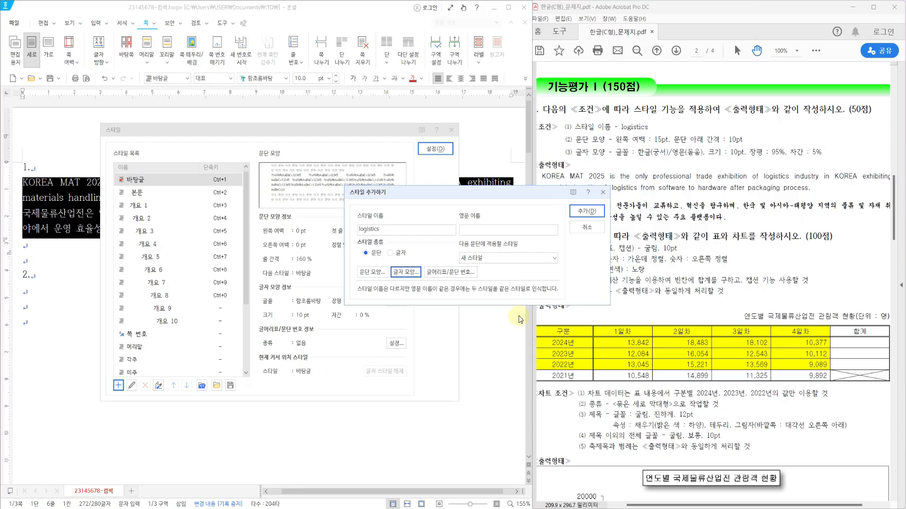
Step: Add the logistics style to the style list and apply it to the selected paragraphs of question 1
left_click(583, 214)
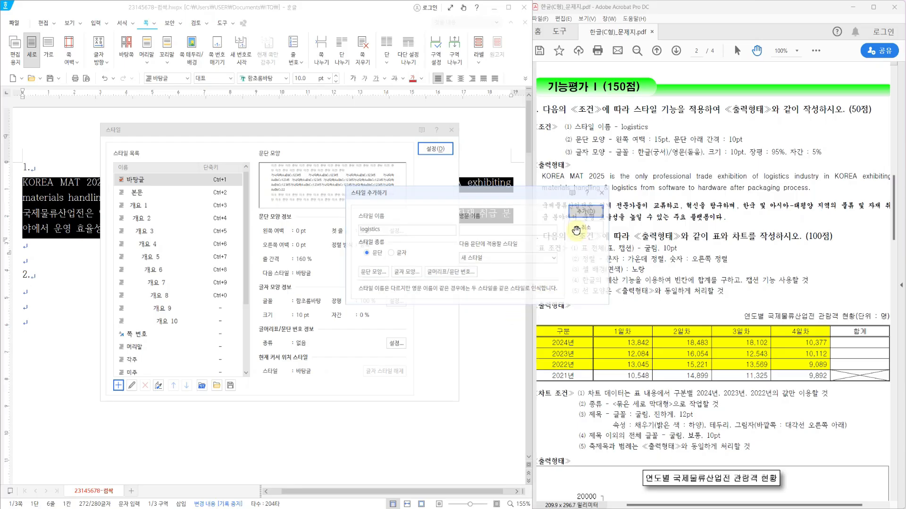
mouse_move(115, 179)
left_mouse_down()
mouse_move(173, 204)
mouse_move(200, 179)
left_mouse_up()
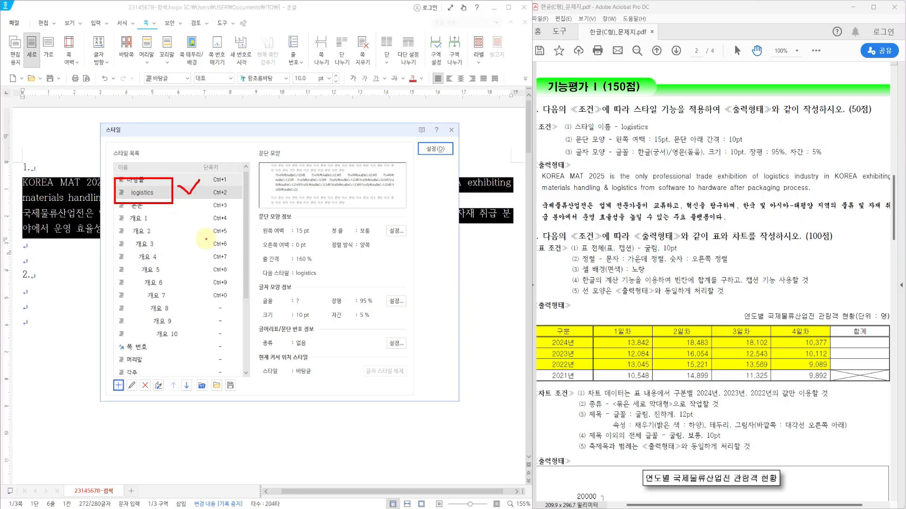
key("Escape")
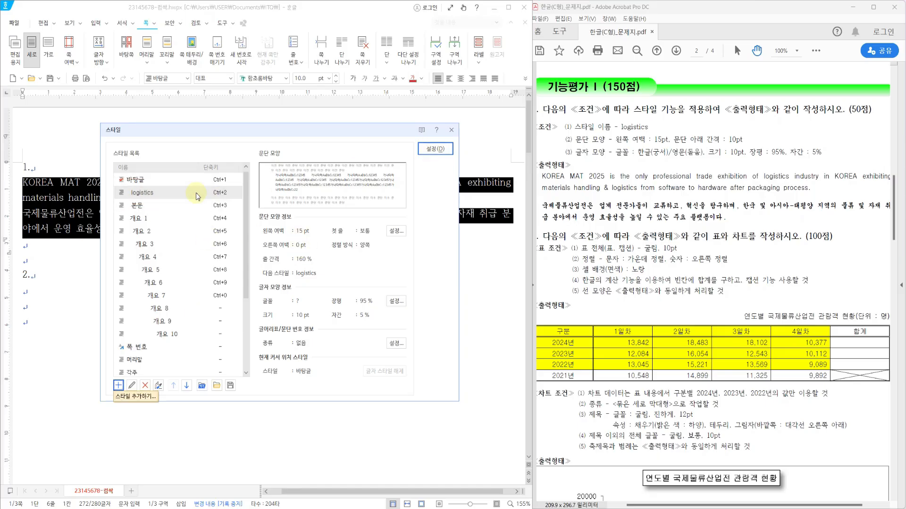
left_click(434, 149)
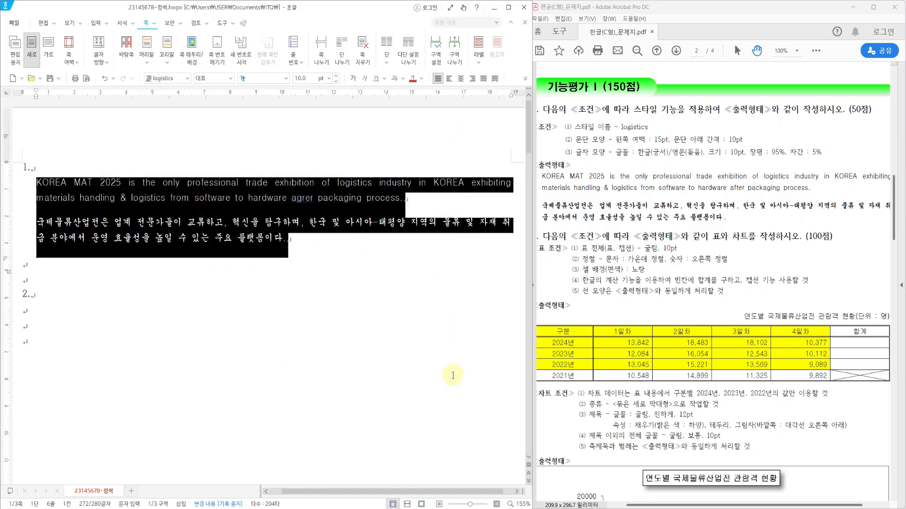
Step: Compare the line endings of question 1's styled paragraphs with the exam sheet's sample output
left_click(437, 297)
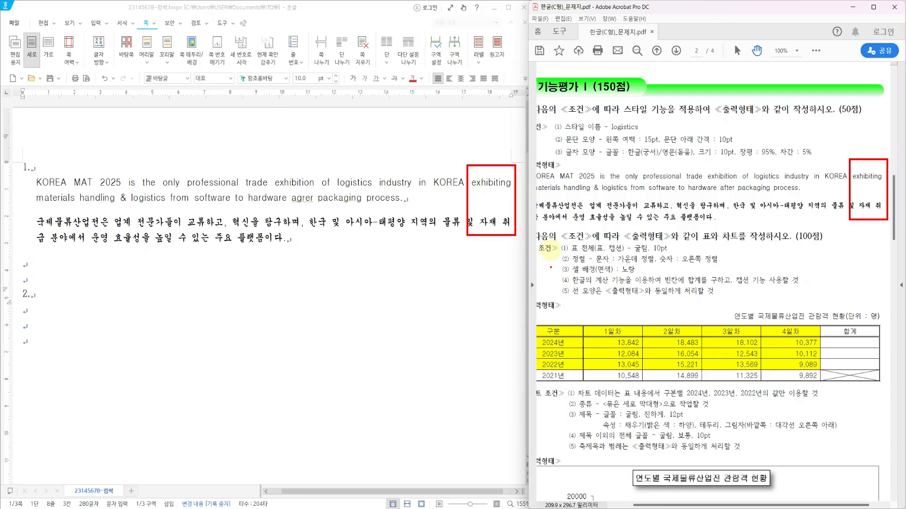
left_click_drag(474, 192, 519, 203)
left_click_drag(482, 232, 515, 236)
key("Escape")
left_click_drag(402, 492, 366, 493)
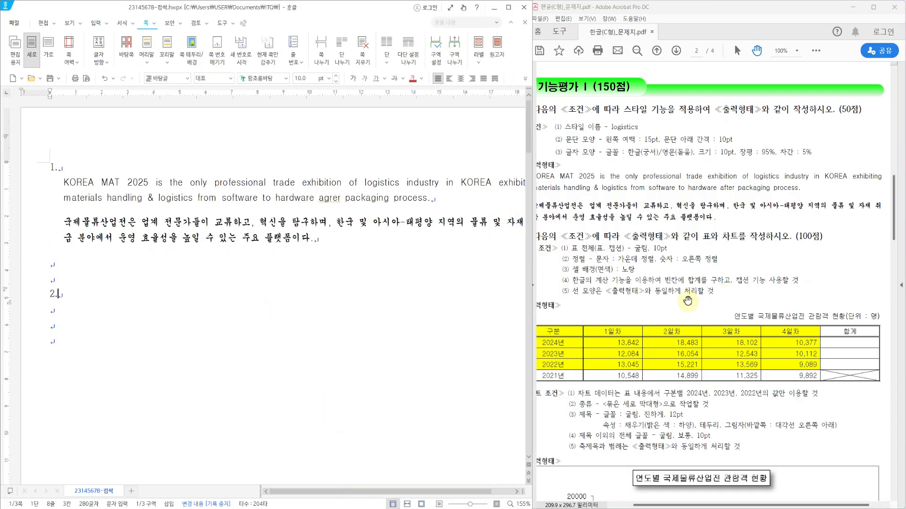
Step: Place the text cursor on the empty line directly below number 2 in the answer document
left_click(659, 266)
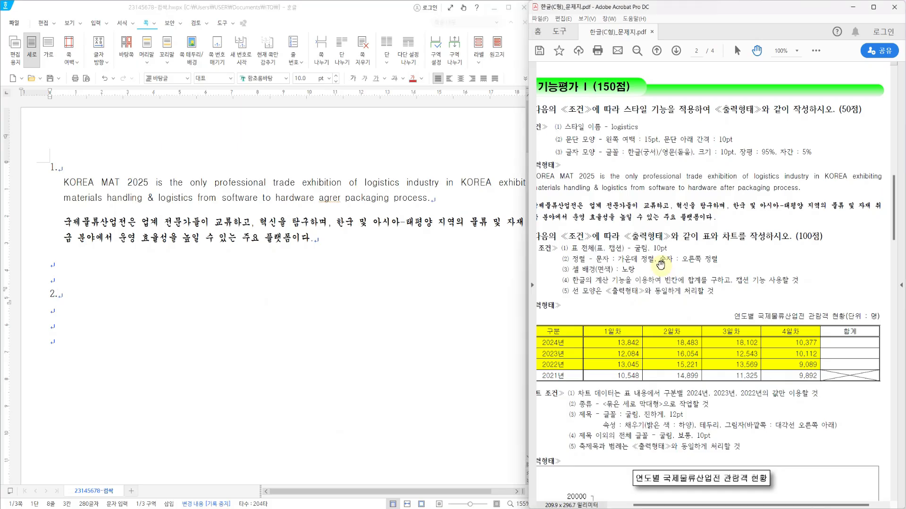
left_click(80, 306)
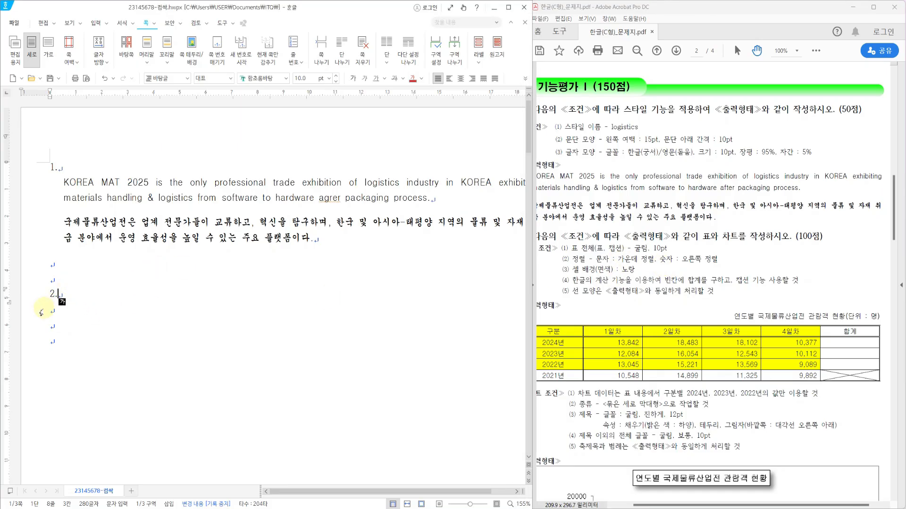
left_click(50, 310)
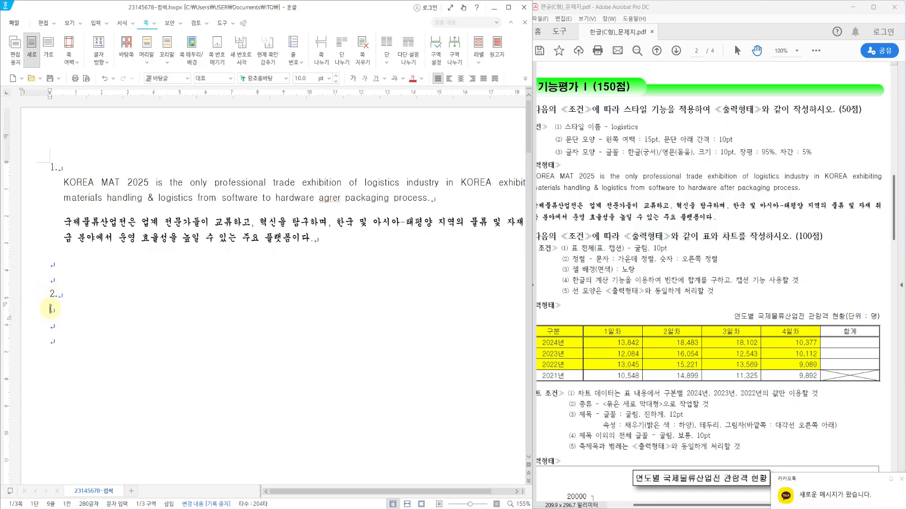
Step: Examine question 2's sample table and chart together with their conditions in the exam sheet
mouse_move(554, 323)
left_mouse_down()
mouse_move(569, 211)
mouse_move(746, 278)
mouse_move(902, 275)
left_mouse_up()
key("ctrl+2")
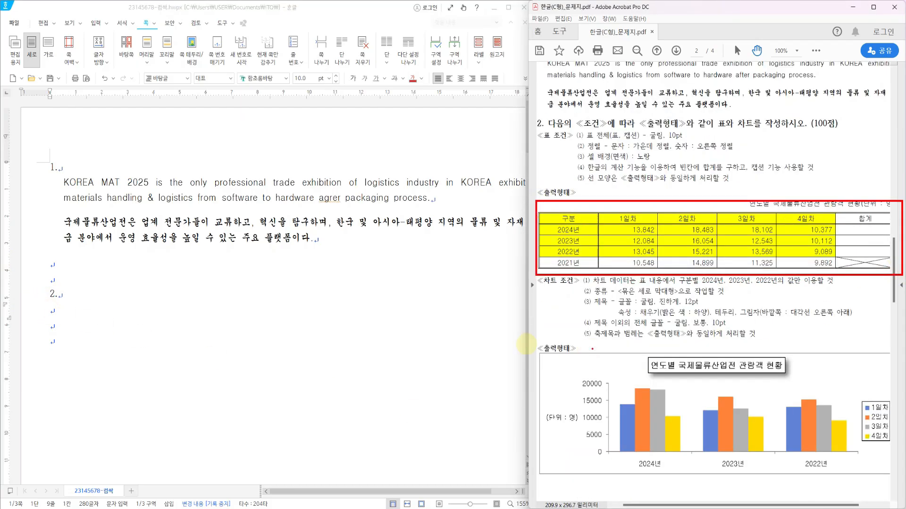
left_click_drag(540, 349, 896, 486)
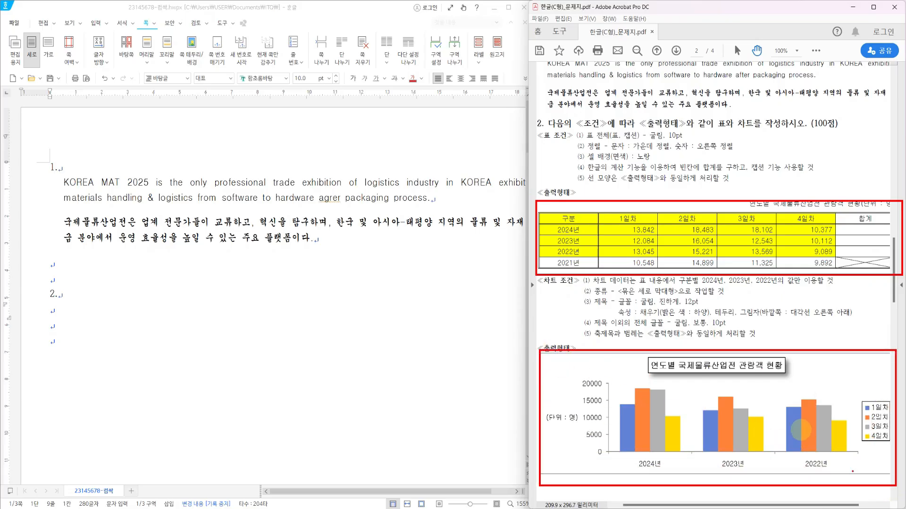
mouse_move(684, 185)
left_mouse_down()
mouse_move(705, 188)
mouse_move(708, 180)
left_mouse_up()
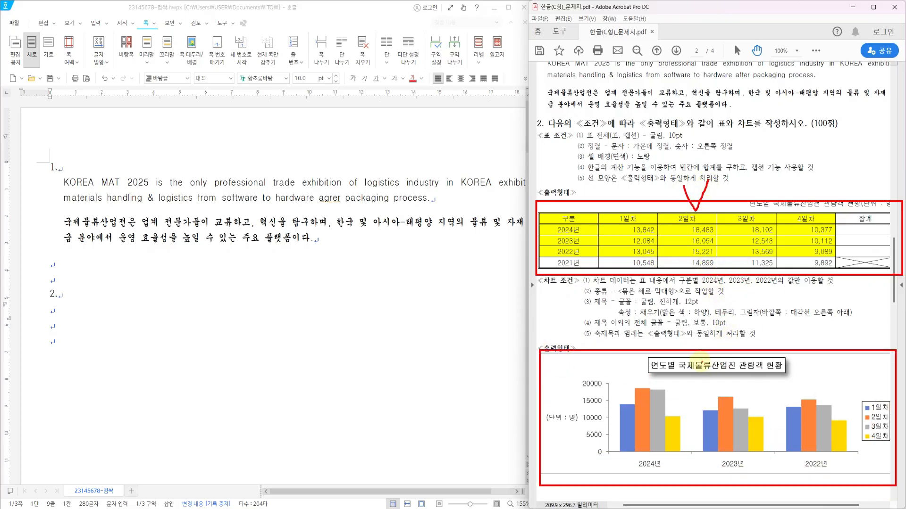
left_click_drag(807, 342, 851, 337)
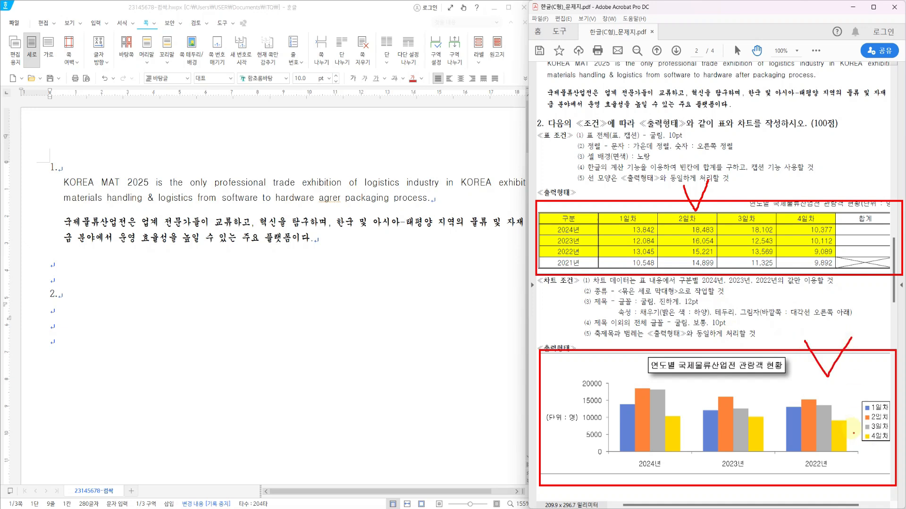
key("Escape")
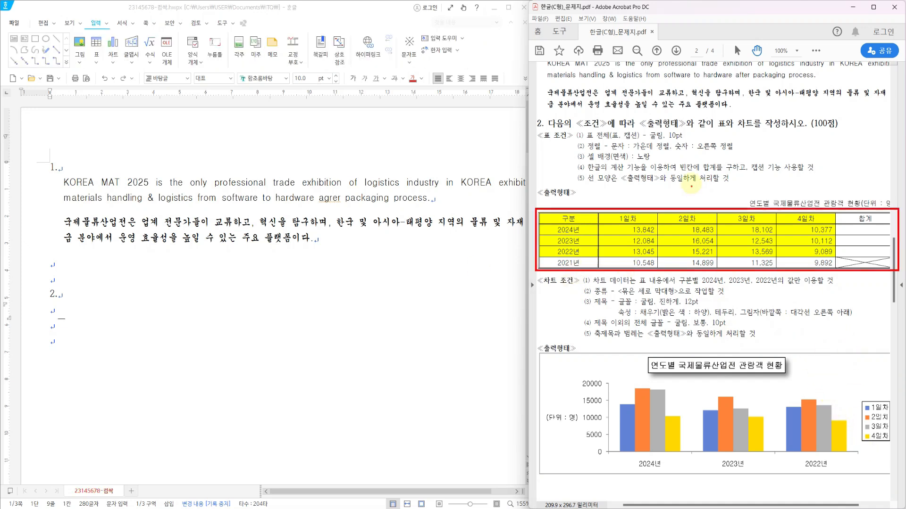
left_click_drag(691, 185, 691, 202)
left_click_drag(594, 235, 590, 253)
left_click_drag(595, 235, 605, 234)
key("Escape")
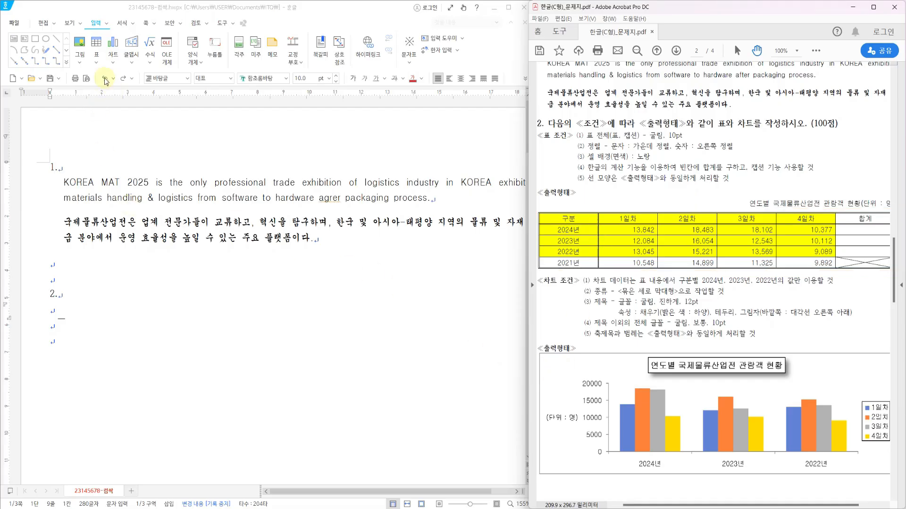
Step: Insert a table with 5 rows and 6 columns below number 2
left_click(97, 62)
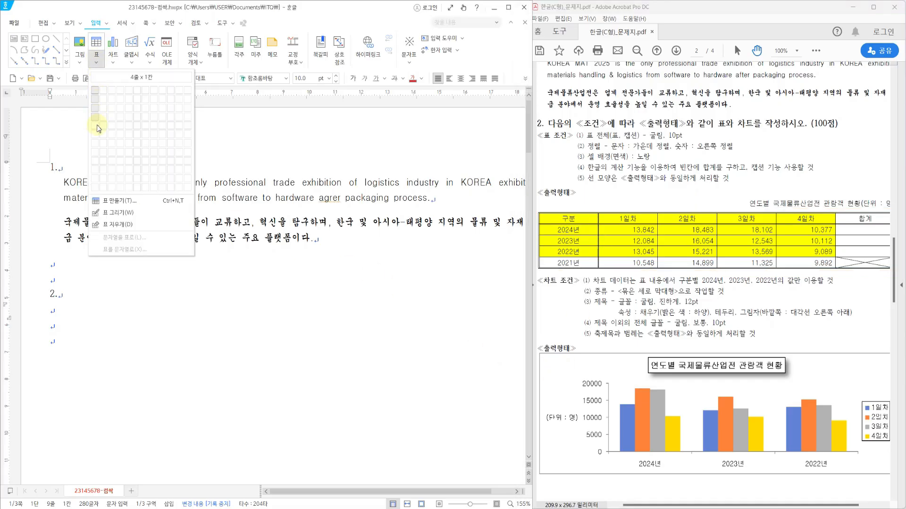
left_click(140, 131)
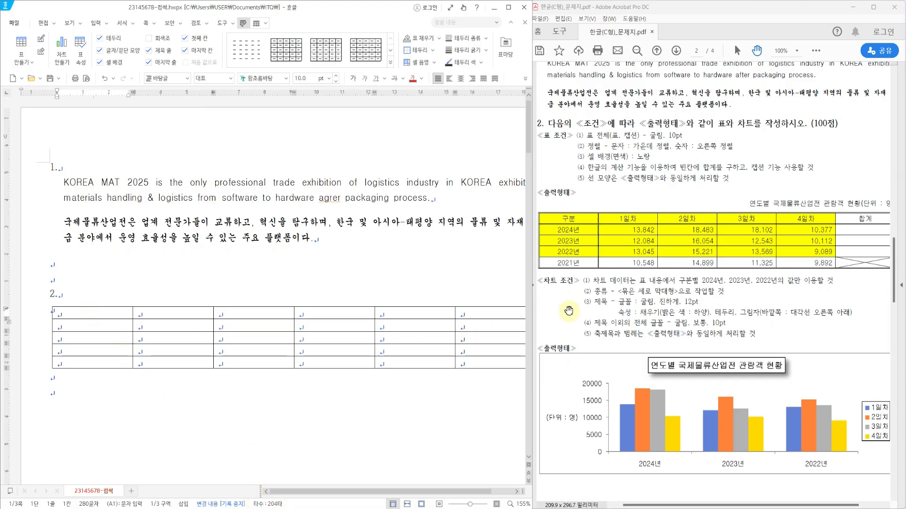
key("Hangul")
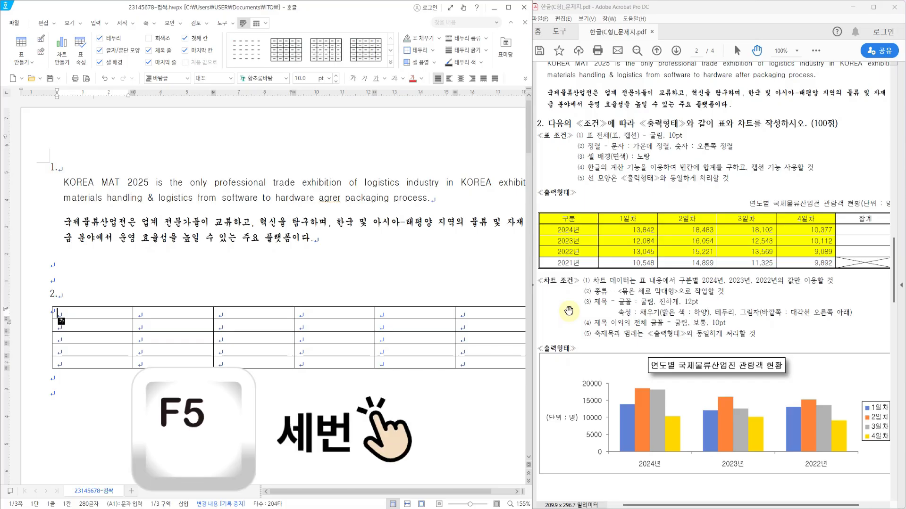
Step: Select all cells of the new table and increase the height of its rows evenly by three increments
key("F5")
key("F5")
key("F5")
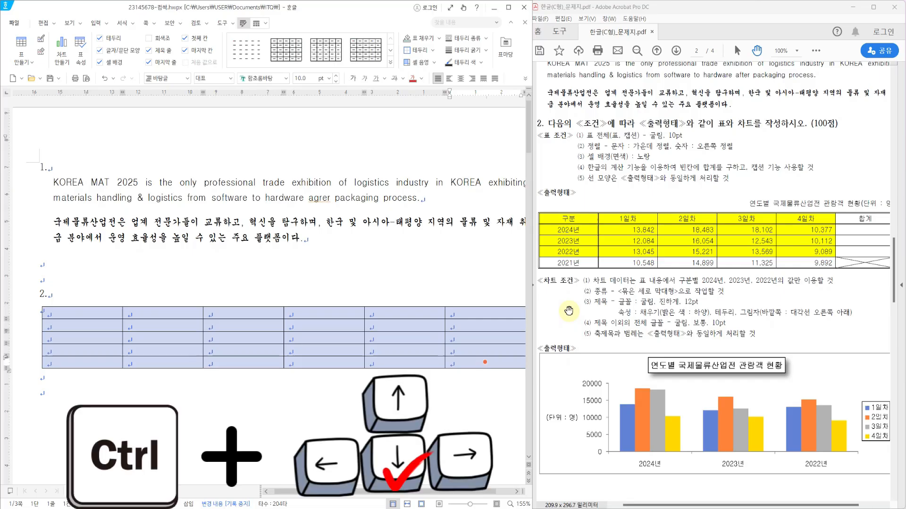
key("ctrl+Down")
key("ctrl+Down")
key("ctrl+Down")
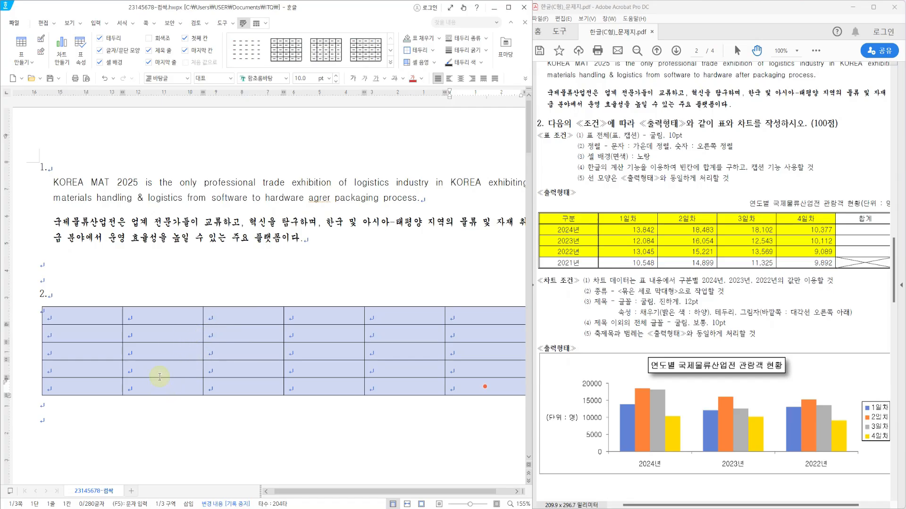
key("Escape")
Step: Apply a double-line outer border to the whole table
left_click(86, 313)
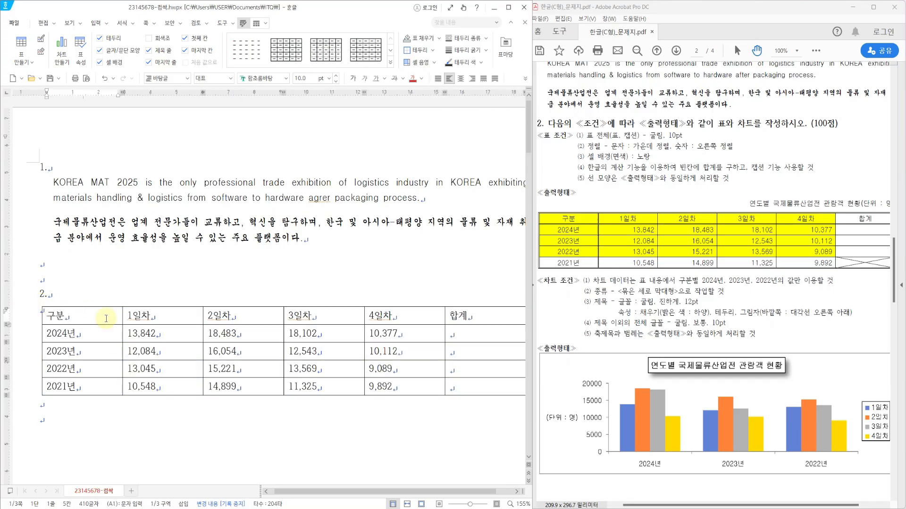
key("F5")
key("F5")
key("F5")
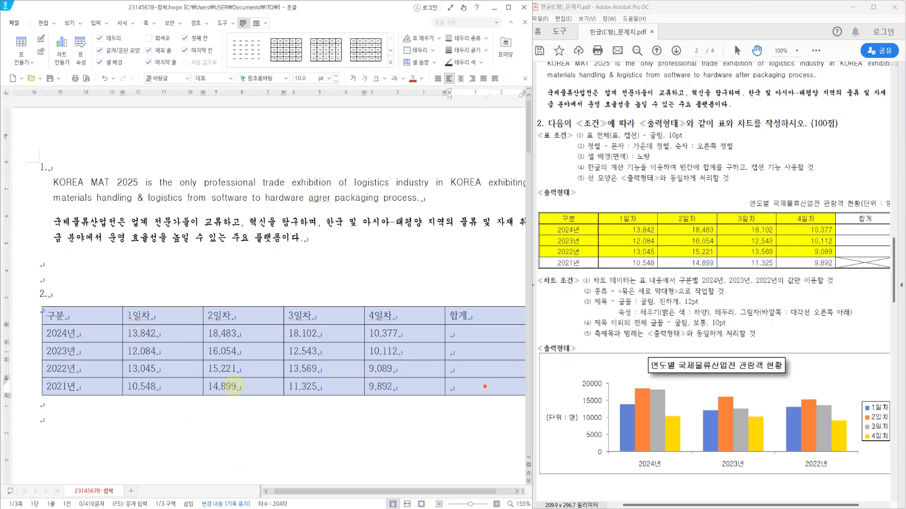
key("l")
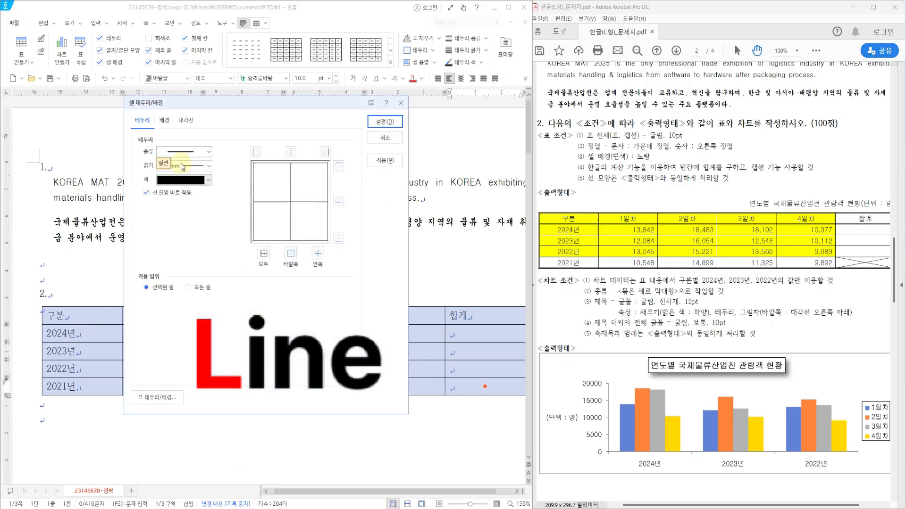
left_click(181, 152)
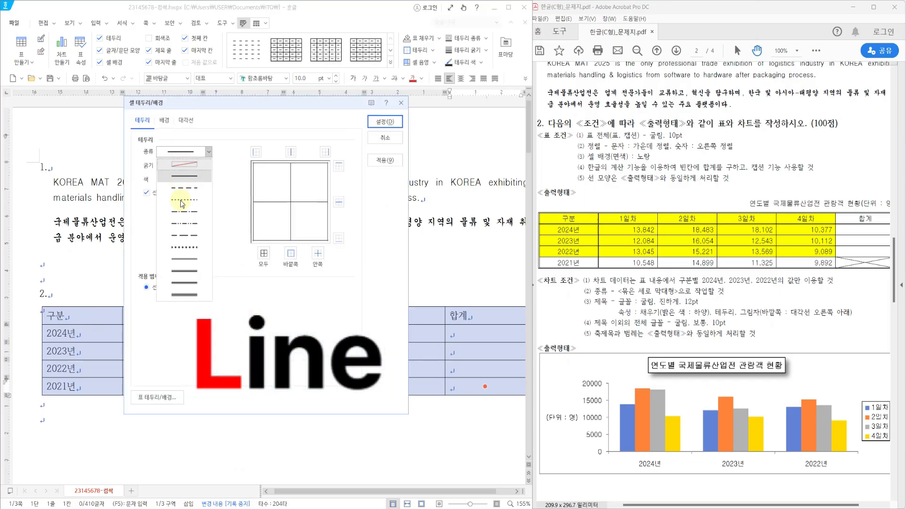
left_click(189, 266)
left_click(291, 253)
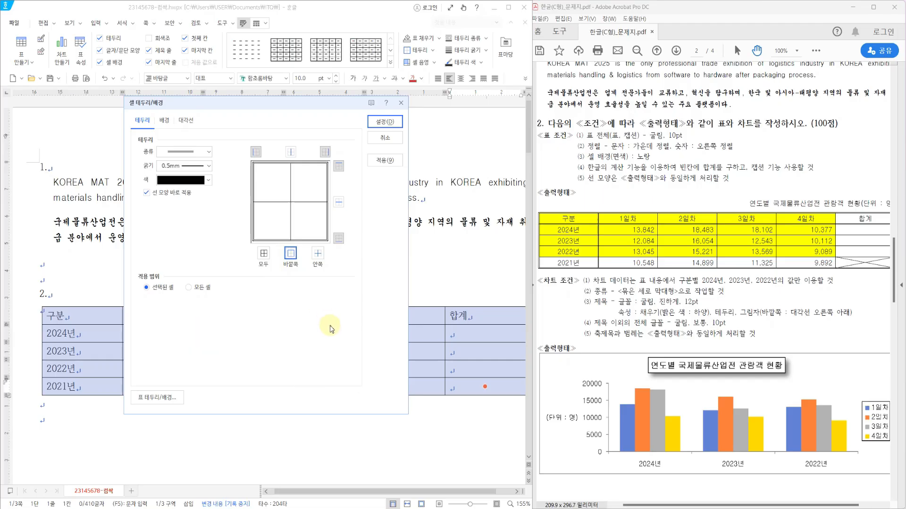
left_click(385, 122)
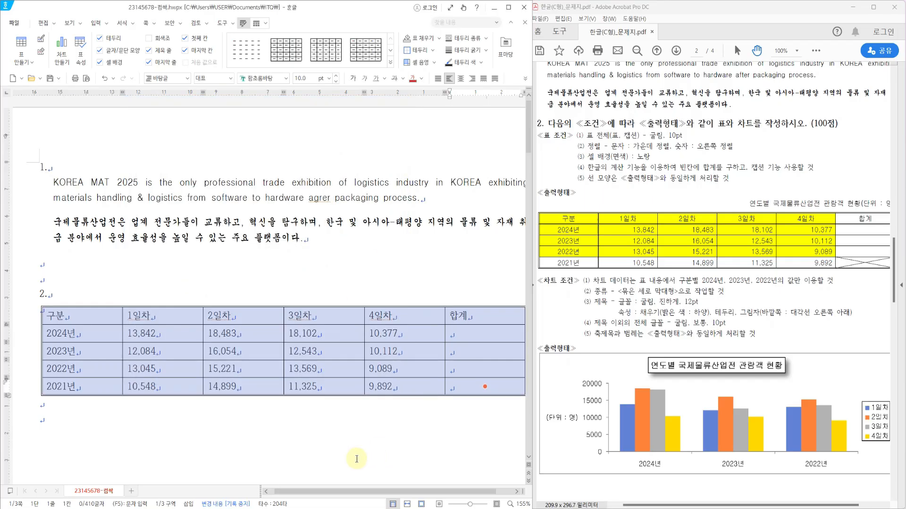
left_click(209, 452)
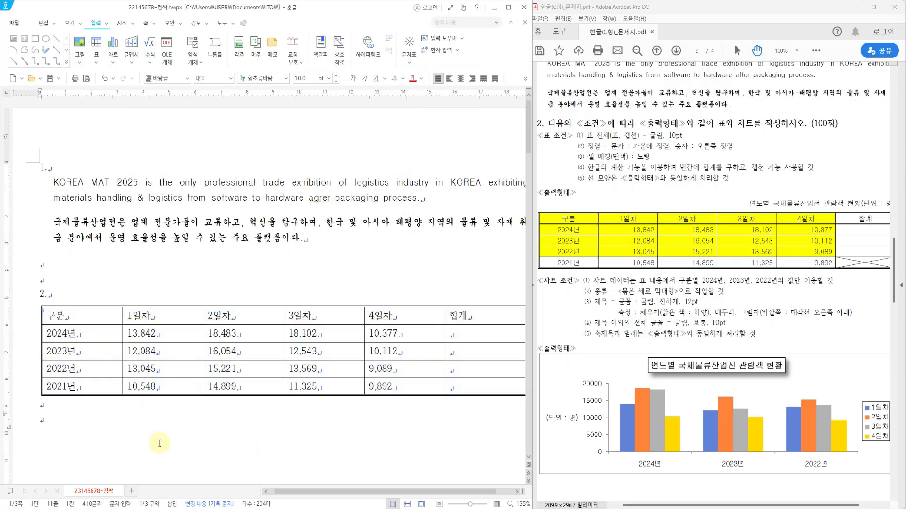
Step: Apply a double-line bottom border to the table's header row, from 구분 to 합계
left_click_drag(109, 313, 474, 310)
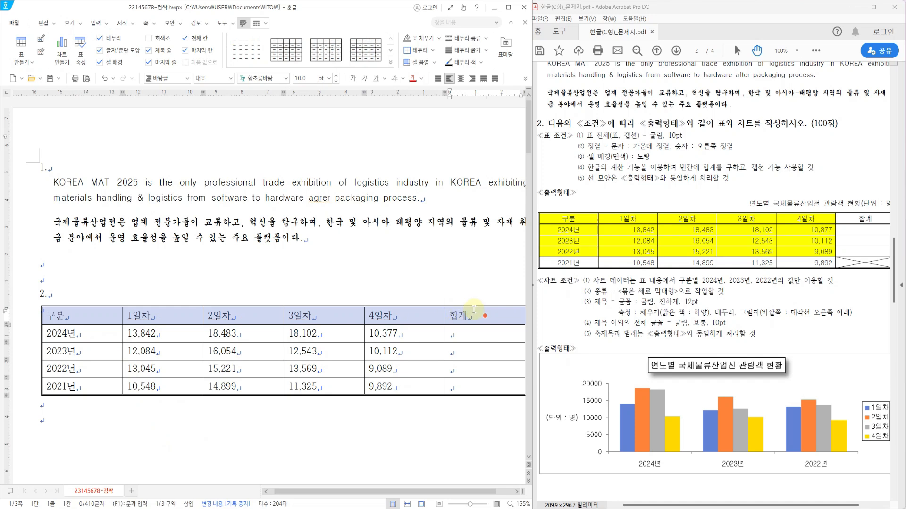
key("l")
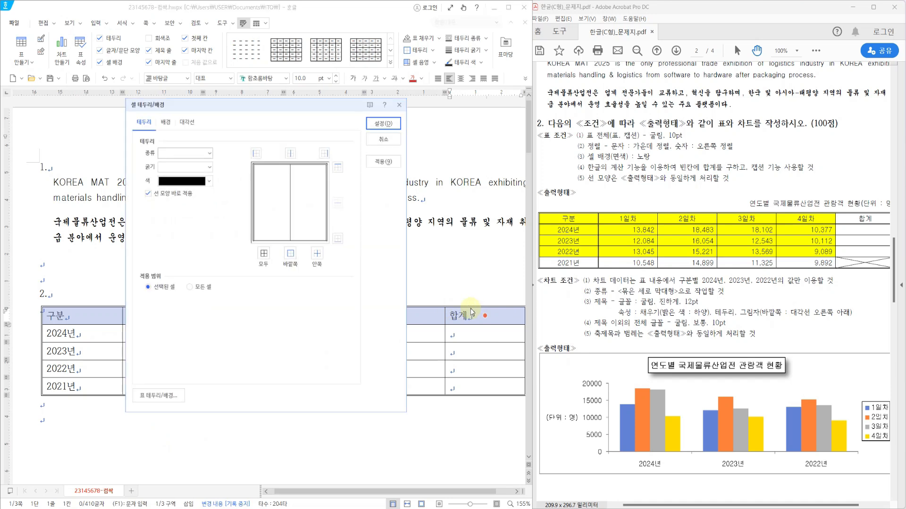
left_click(193, 156)
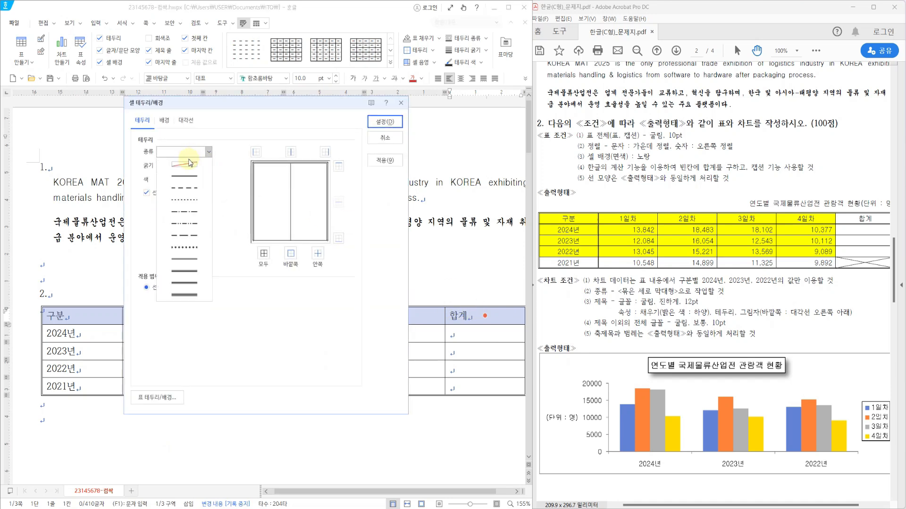
left_click(191, 259)
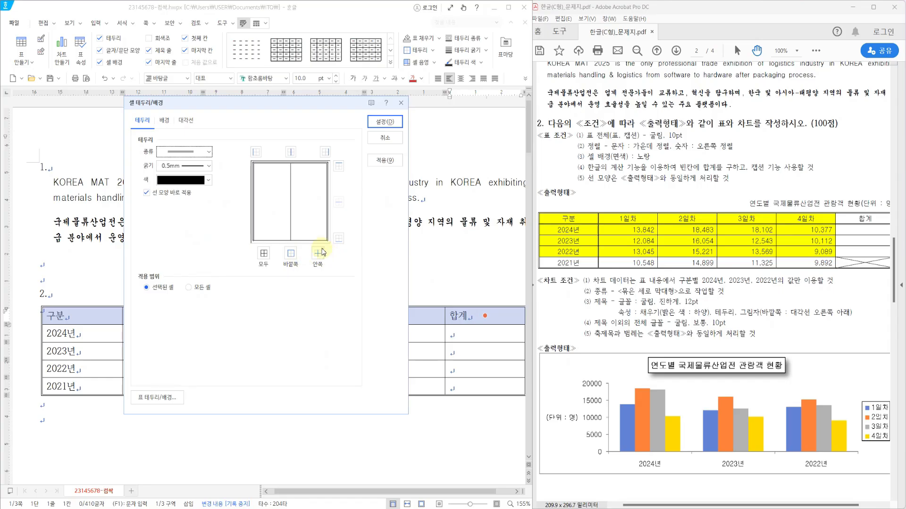
left_click(338, 238)
left_click(381, 121)
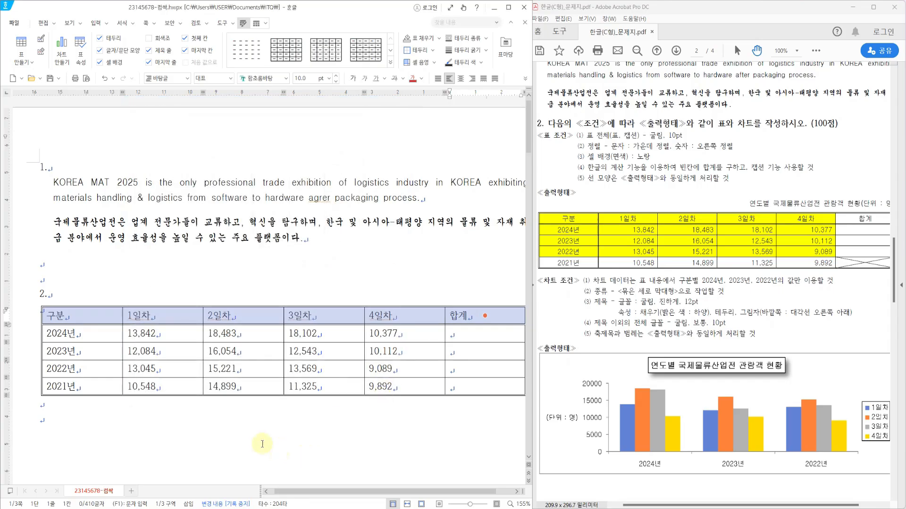
left_click(262, 444)
Step: Apply a double-line right border to the table's first column, from 구분 to 2021년
left_click_drag(93, 316, 99, 387)
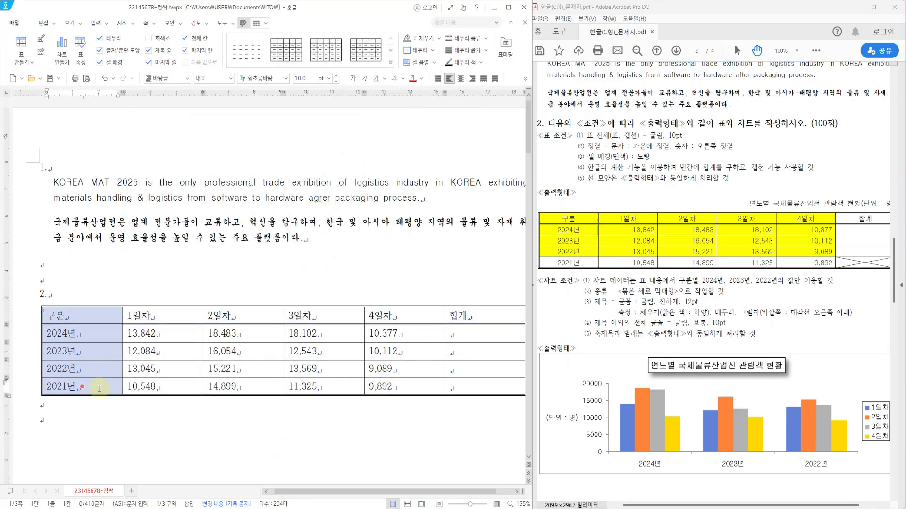
key("l")
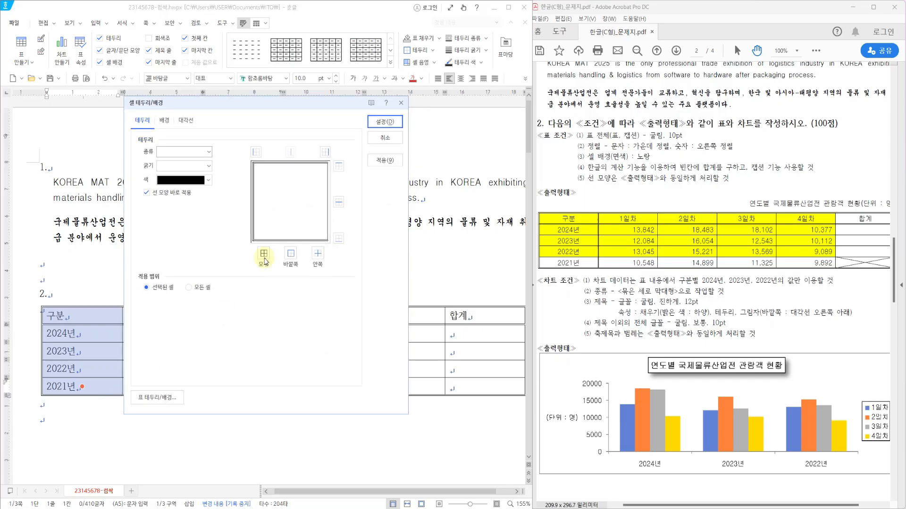
left_click(185, 152)
left_click(199, 258)
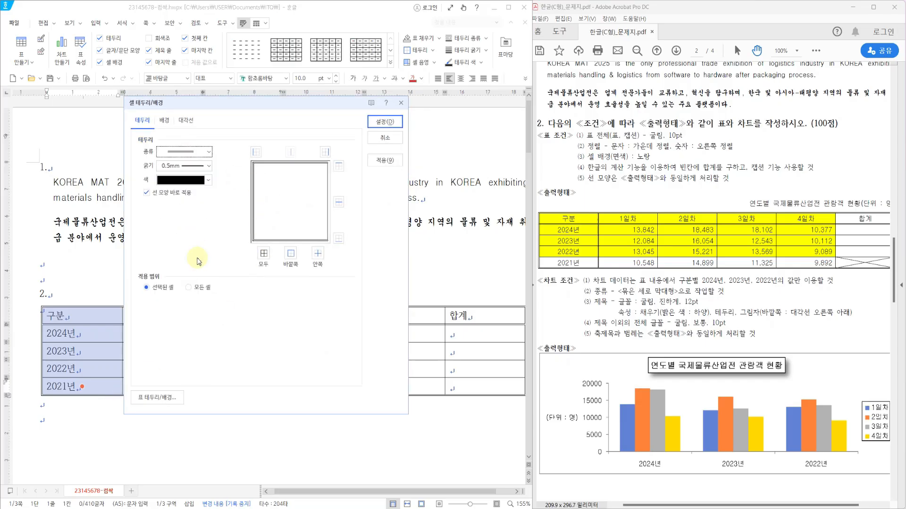
left_click(325, 151)
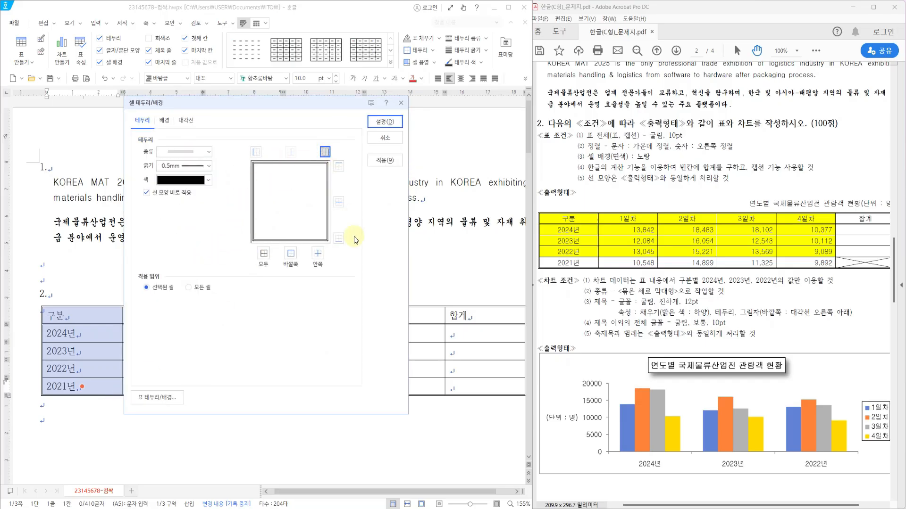
left_click(390, 124)
left_click(146, 453)
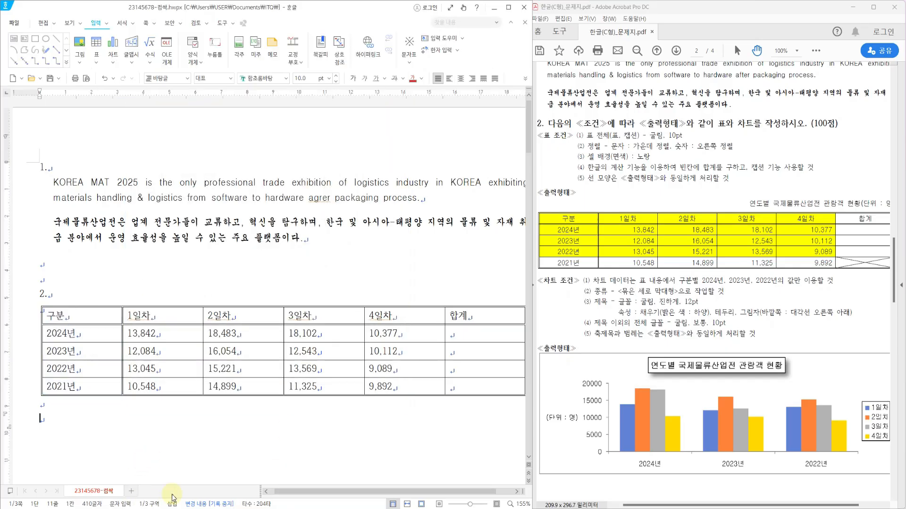
Step: Check the exam sheet's table font and alignment conditions and set the font of all table cells to 굴림
left_click_drag(59, 318, 484, 387)
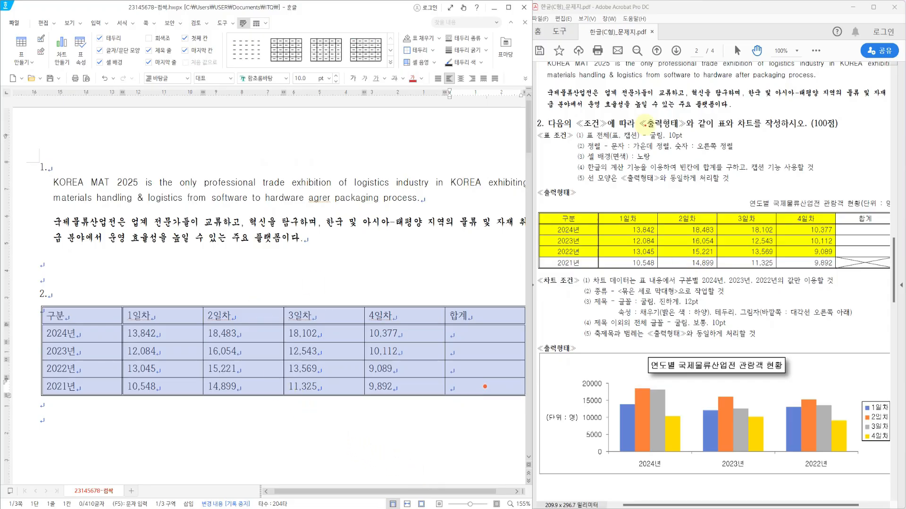
left_click_drag(645, 124, 688, 140)
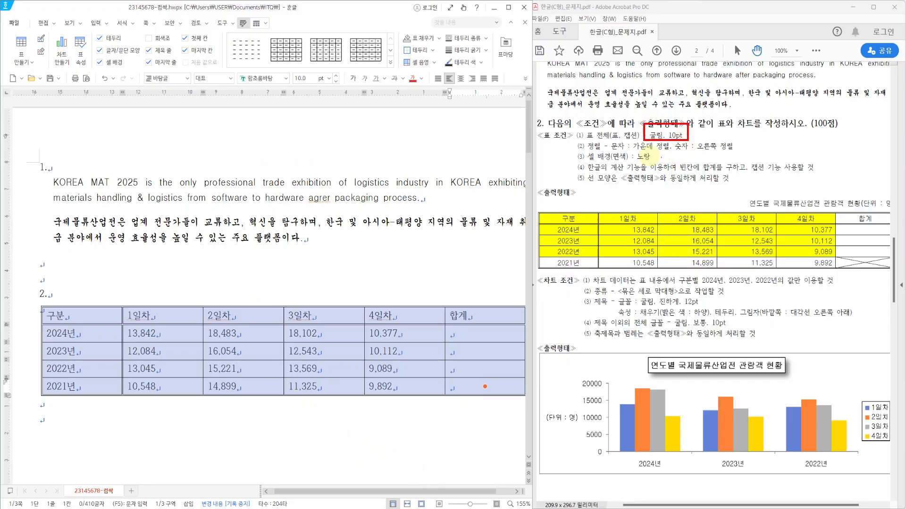
left_click_drag(611, 137, 670, 150)
left_click_drag(670, 150, 739, 150)
key("Escape")
left_click(286, 79)
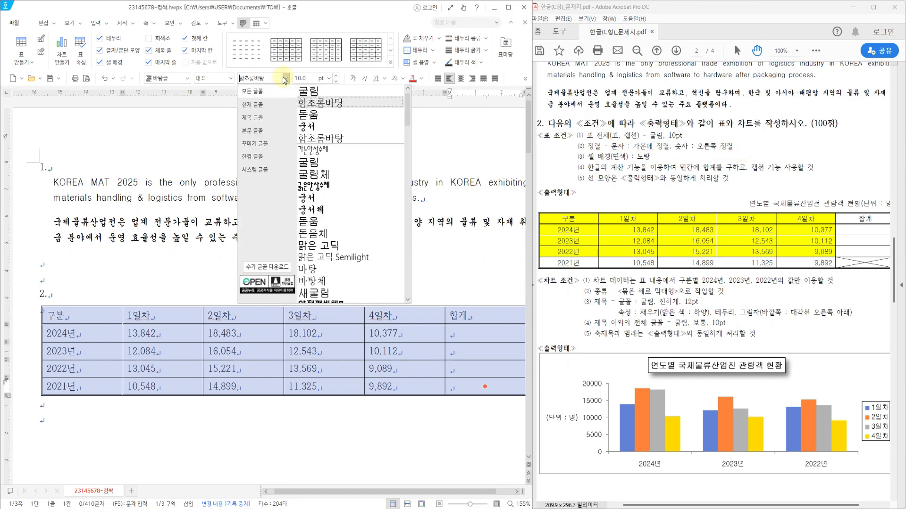
left_click(307, 92)
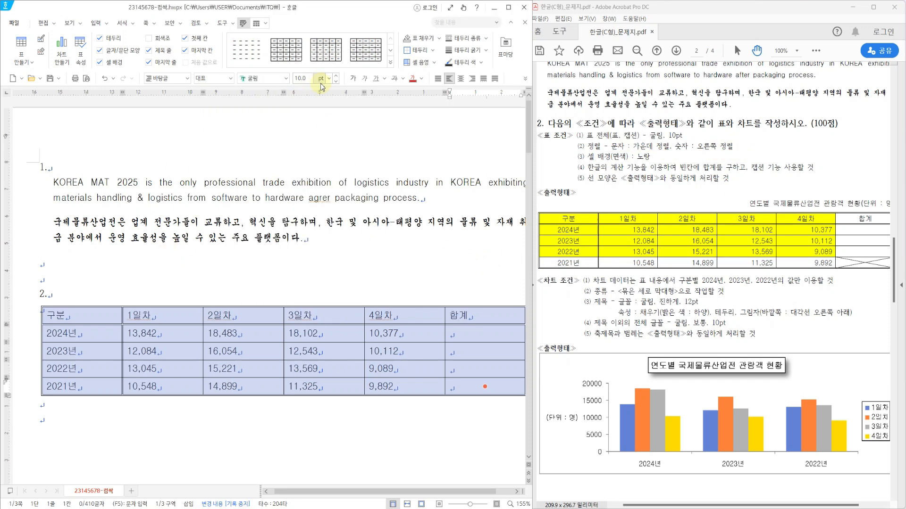
Step: Center-align the text in all table cells and right-align the number cells from 1일차 to 합계 in the year rows
left_click(460, 79)
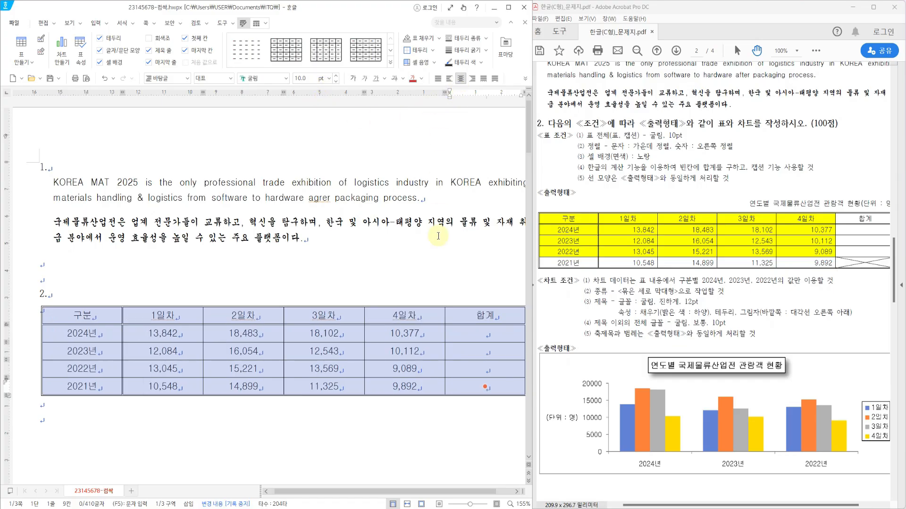
left_click(225, 364)
left_click_drag(194, 343, 486, 387)
left_click(470, 81)
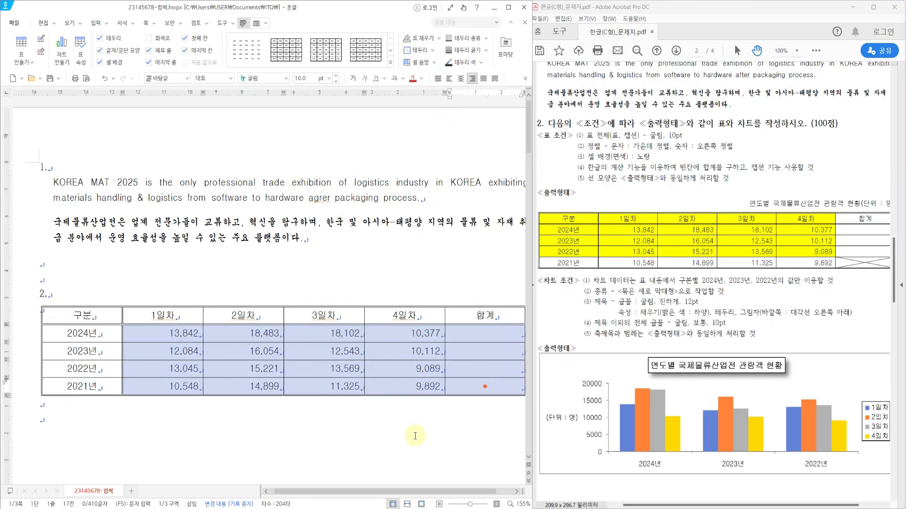
left_click(411, 485)
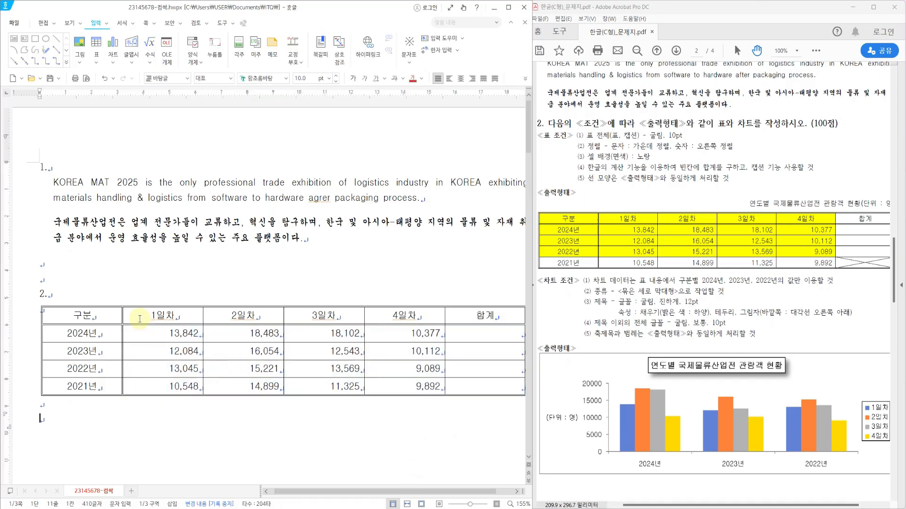
Step: Fill the table cells from 구분 to 4일차, down through the 2022년 row, with a yellow background
left_click_drag(115, 314, 404, 369)
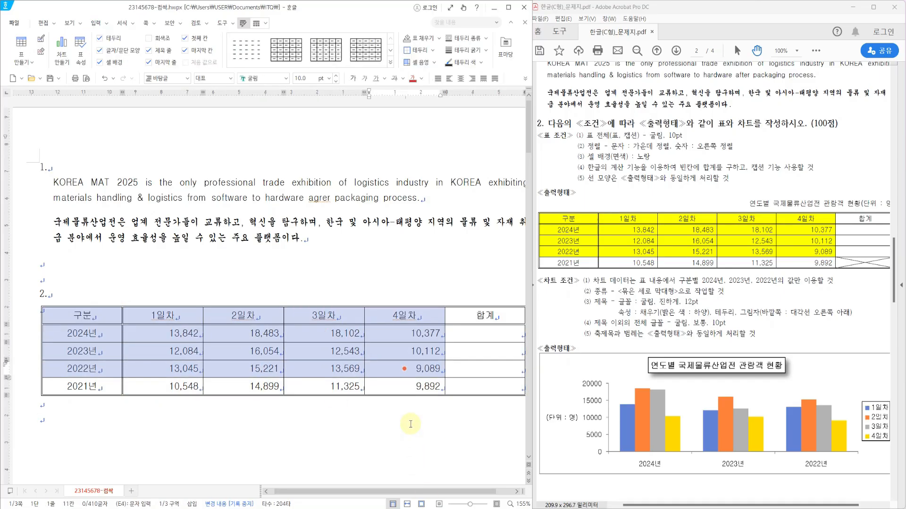
key("c")
left_click(146, 161)
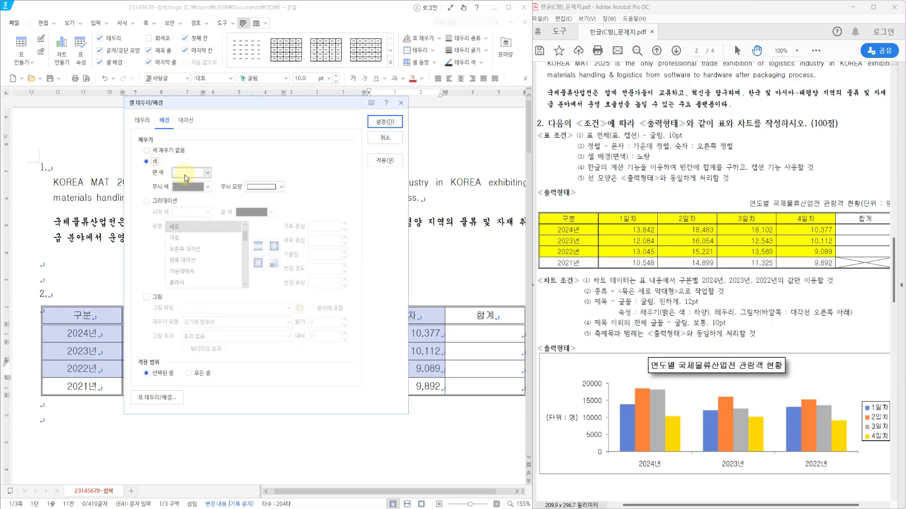
left_click(185, 176)
left_click(205, 263)
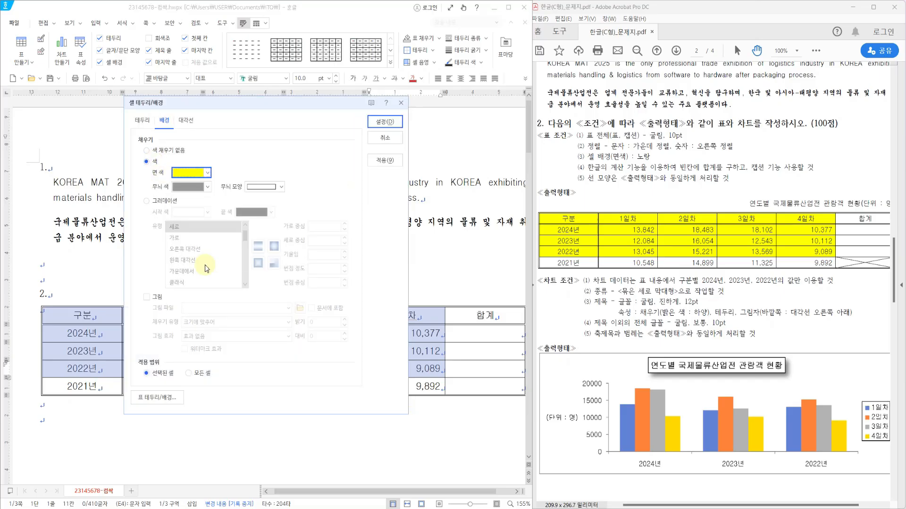
left_click(379, 122)
left_click(363, 422)
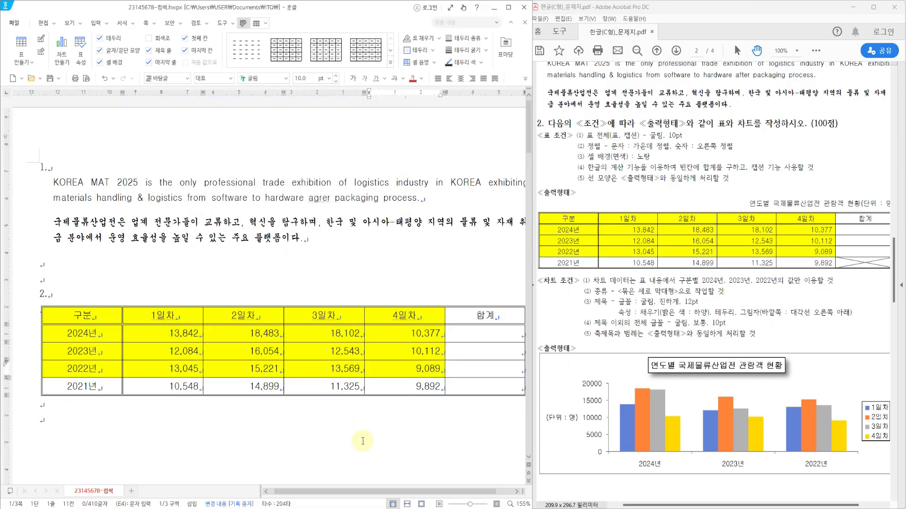
Step: Check the exam sheet's calculation condition and fill the 합계 cells for 2024년 to 2022년 using the block sum function
left_click_drag(582, 159, 821, 174)
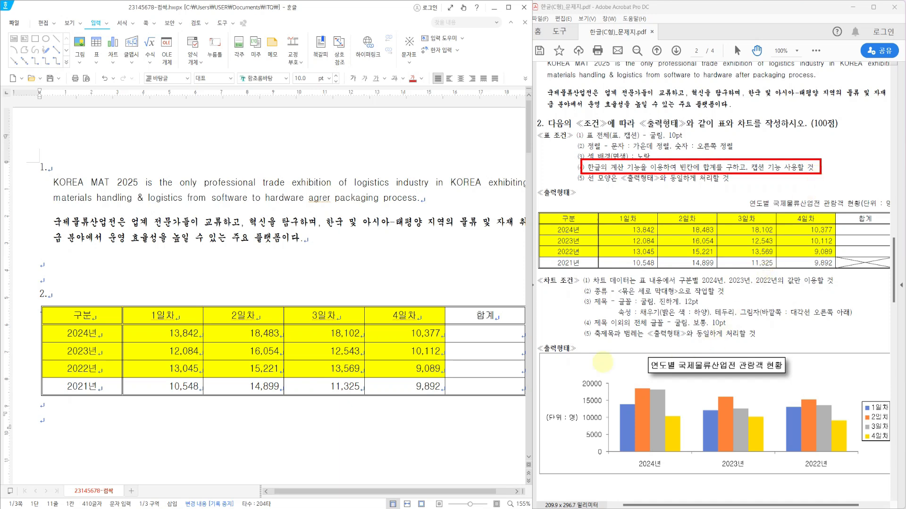
mouse_move(182, 333)
left_mouse_down()
mouse_move(368, 329)
mouse_move(410, 347)
mouse_move(414, 368)
mouse_move(482, 367)
left_mouse_up()
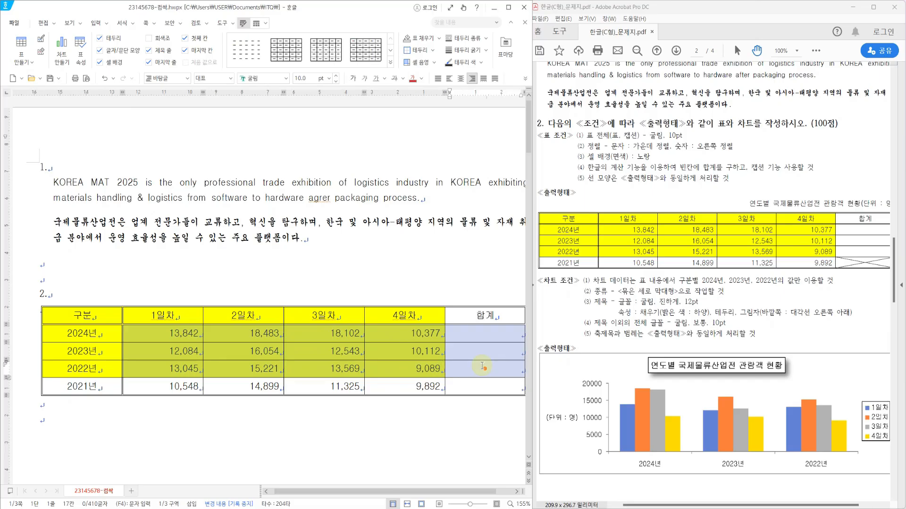
right_click(484, 336)
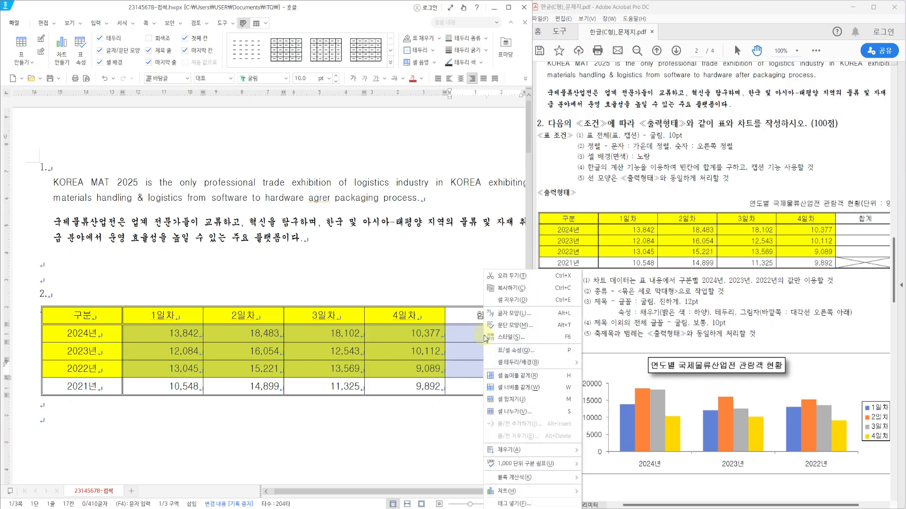
mouse_move(527, 480)
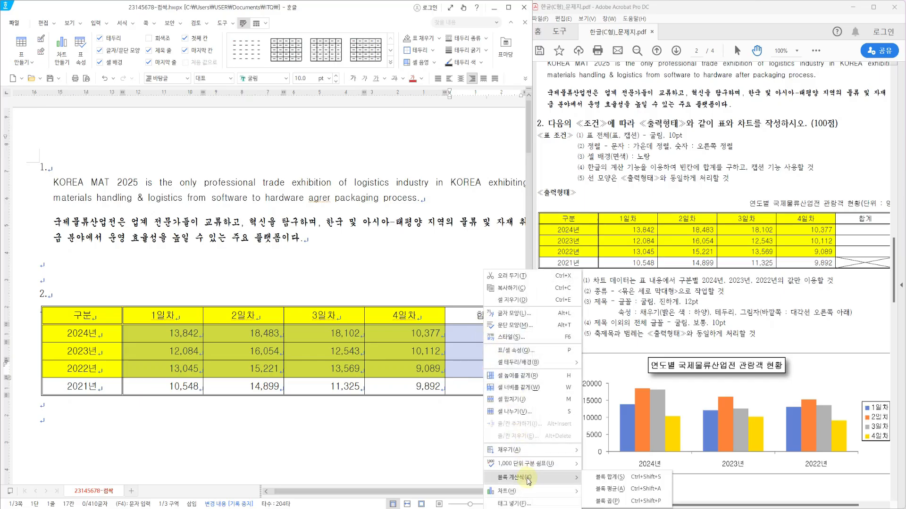
left_click(608, 477)
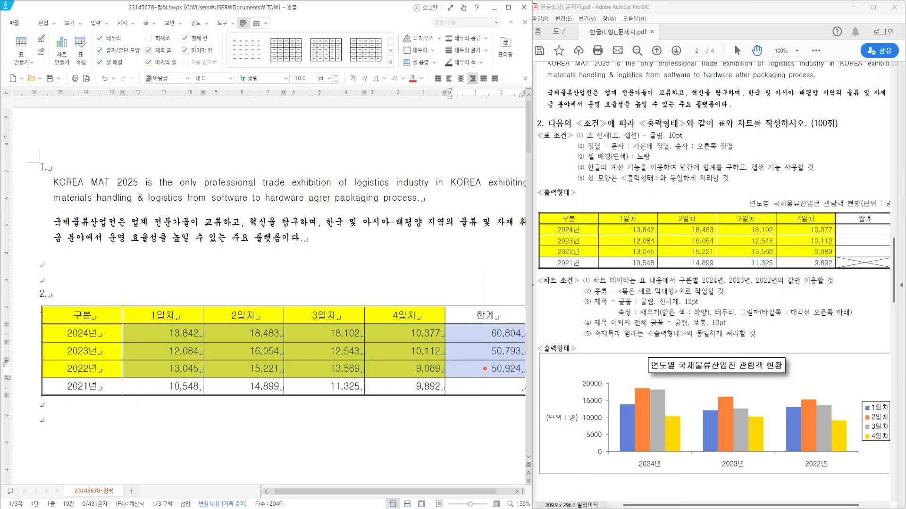
left_click(468, 421)
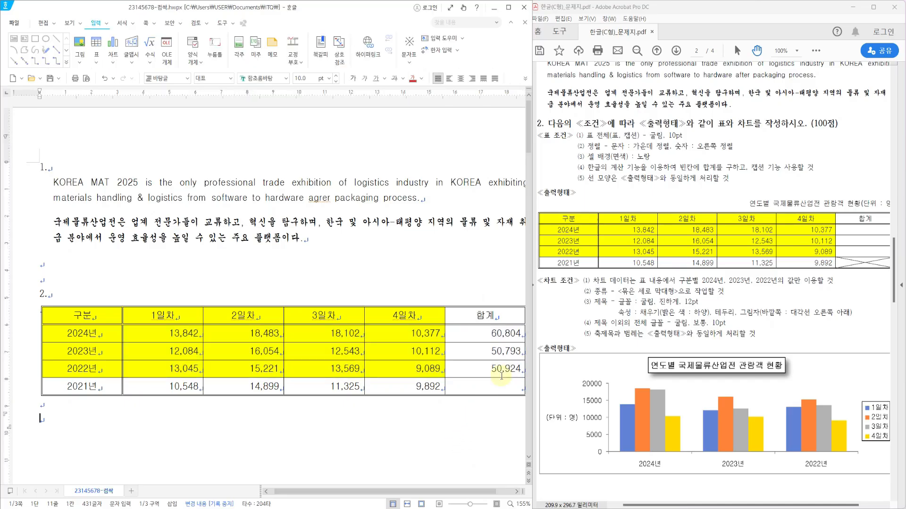
Step: Cross out the 2021년 row's empty 합계 cell with solid 0.1 mm diagonal lines in both directions
left_click(502, 391)
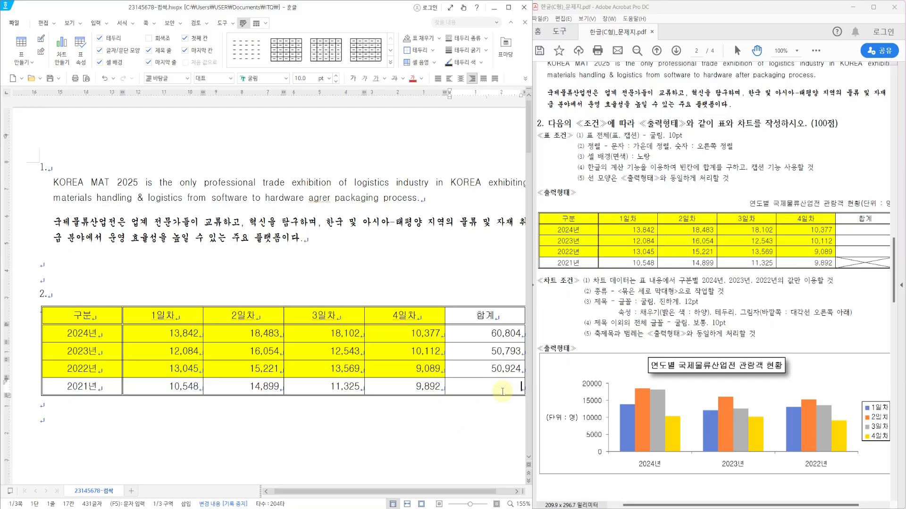
key("F5")
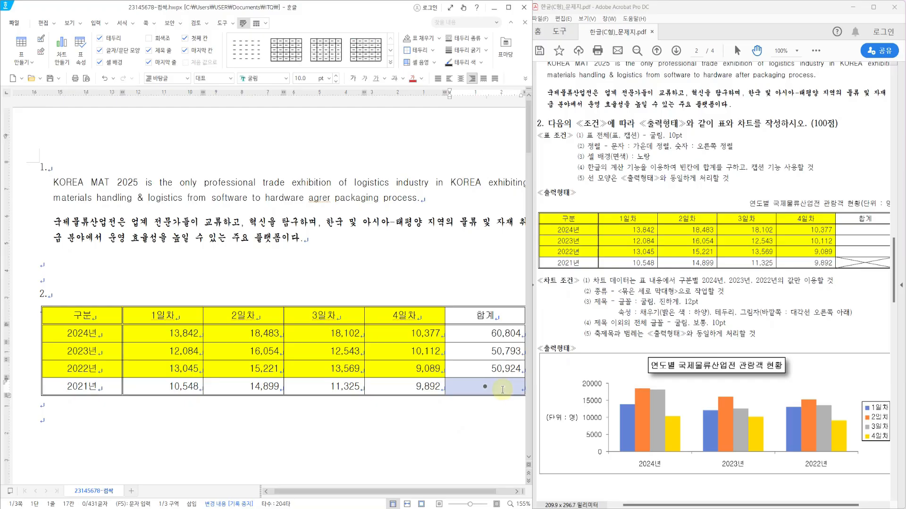
key("l")
left_click(191, 121)
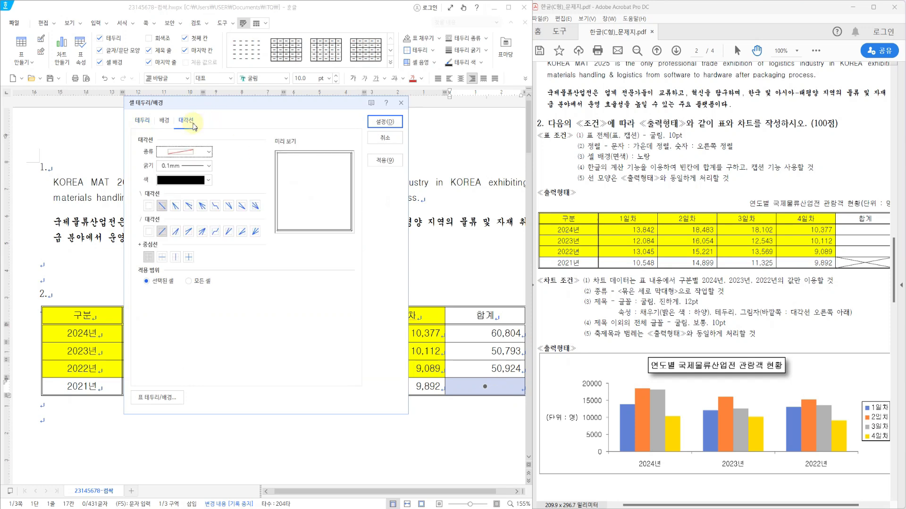
left_click(184, 152)
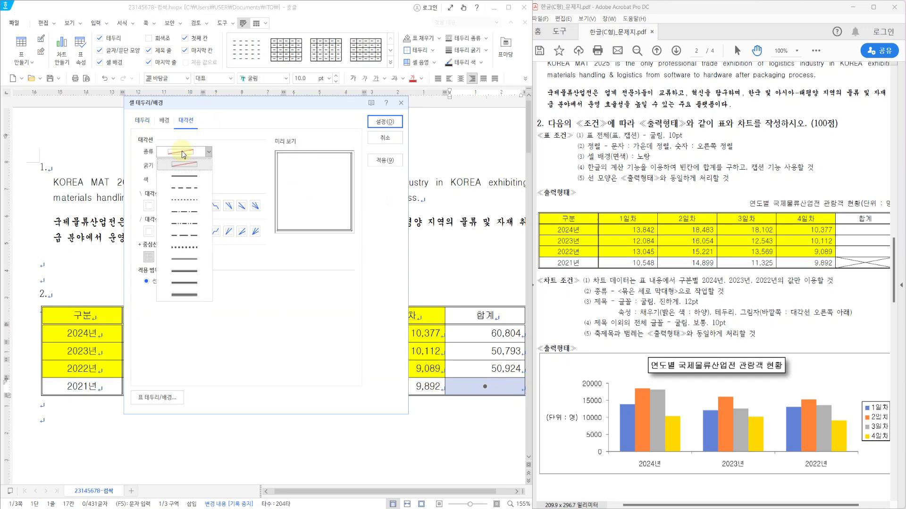
left_click(188, 176)
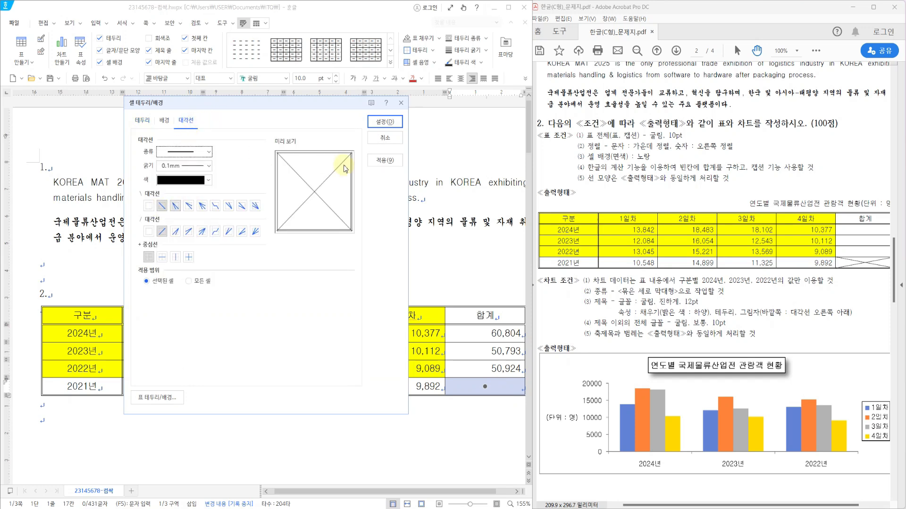
left_click(386, 161)
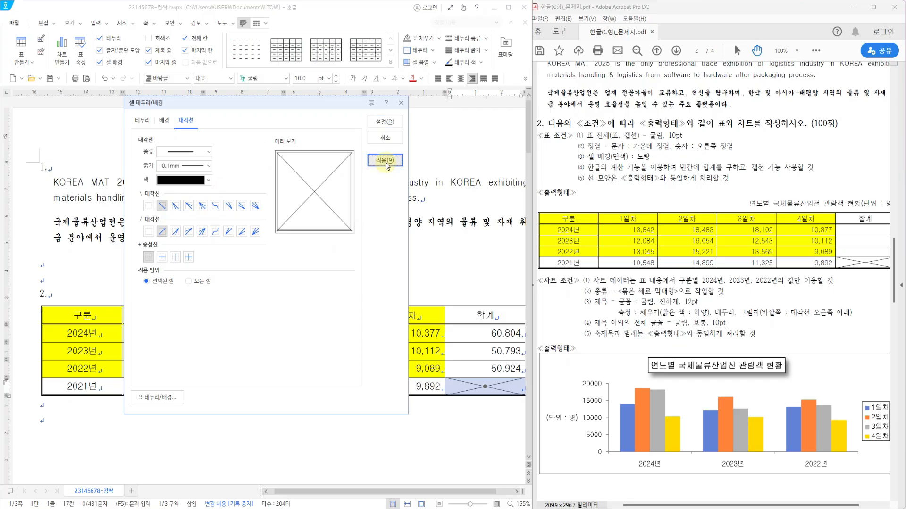
left_click(385, 121)
left_click(402, 144)
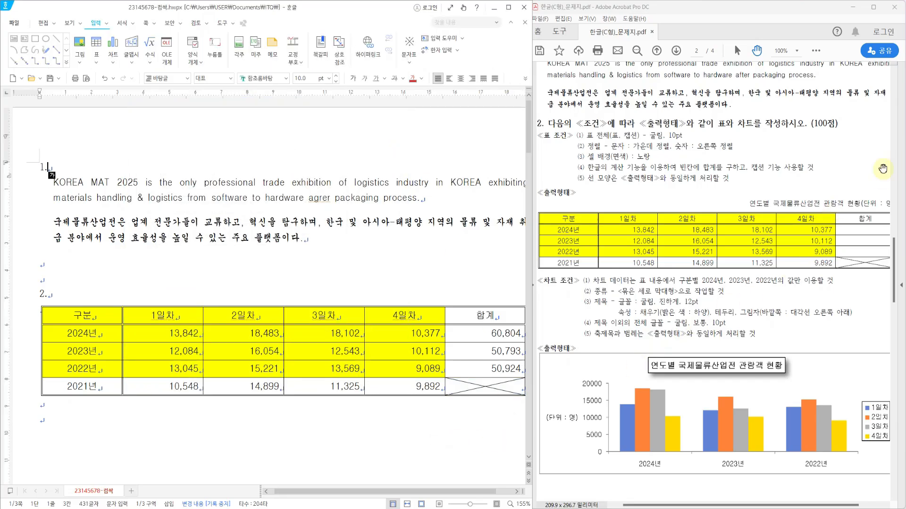
Step: Check the caption text and font conditions on the exam sheet and add a caption above the table
left_click_drag(740, 190, 898, 211)
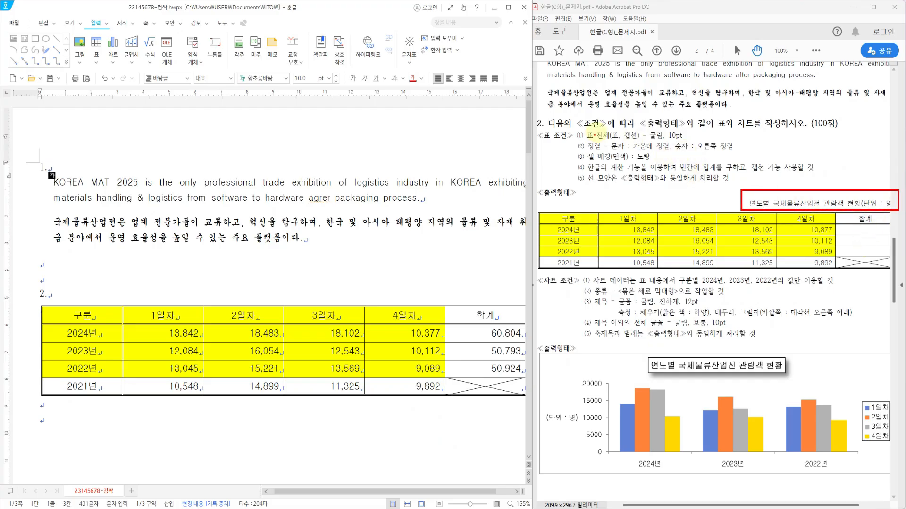
left_click_drag(607, 124, 640, 140)
left_click_drag(673, 139, 684, 141)
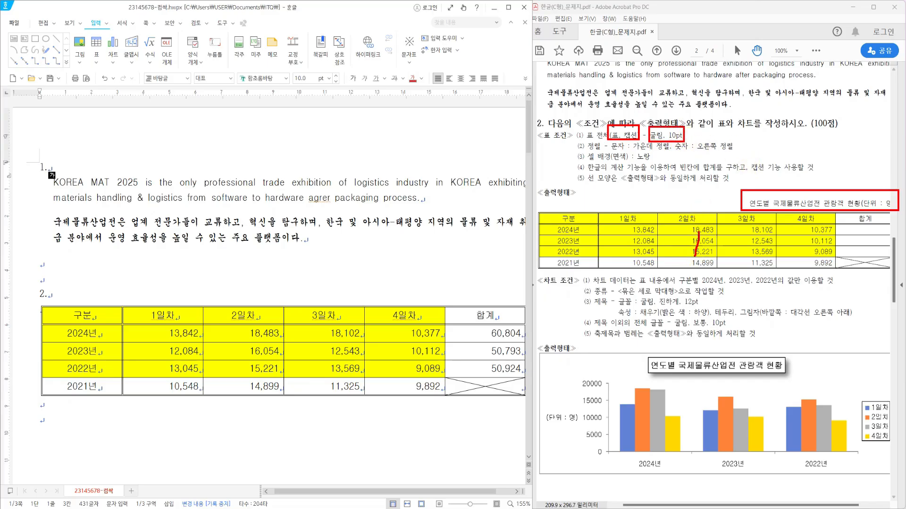
mouse_move(726, 231)
left_mouse_down()
mouse_move(723, 253)
mouse_move(726, 233)
left_mouse_up()
left_click_drag(673, 238, 686, 234)
left_click_drag(801, 194, 813, 182)
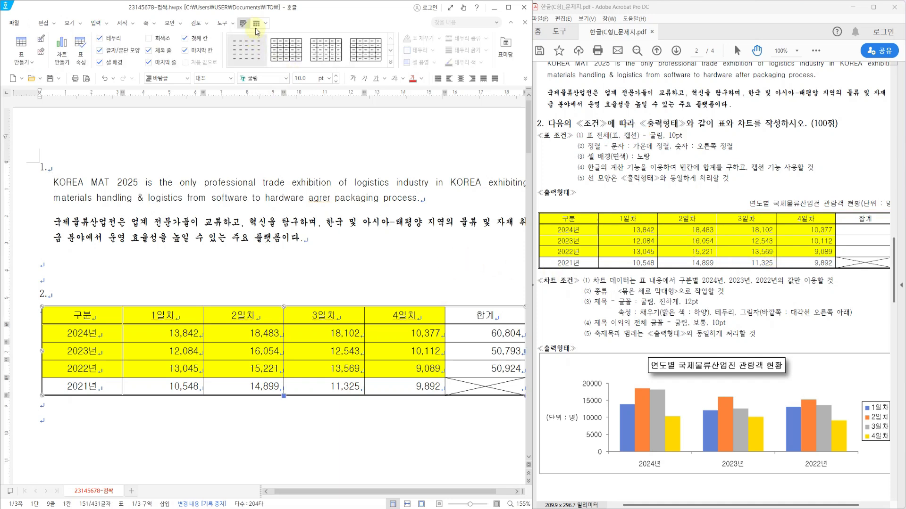
left_click(257, 25)
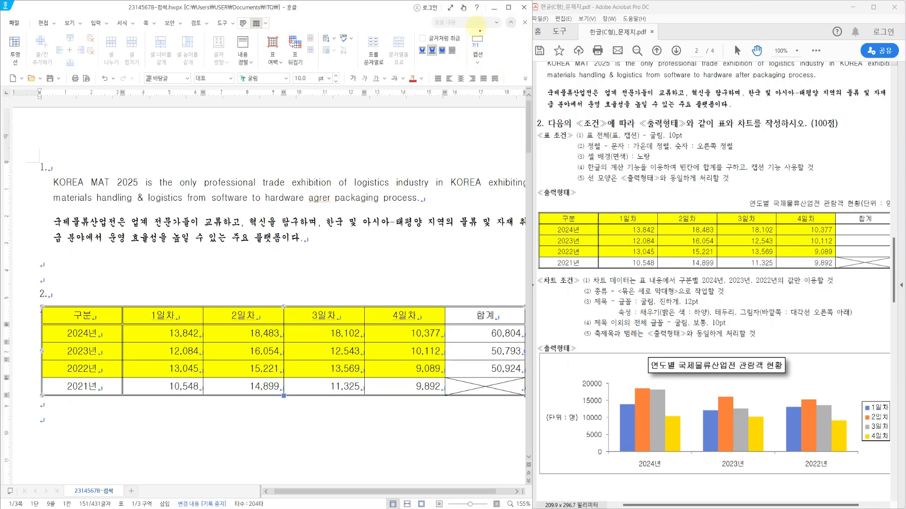
left_click(478, 60)
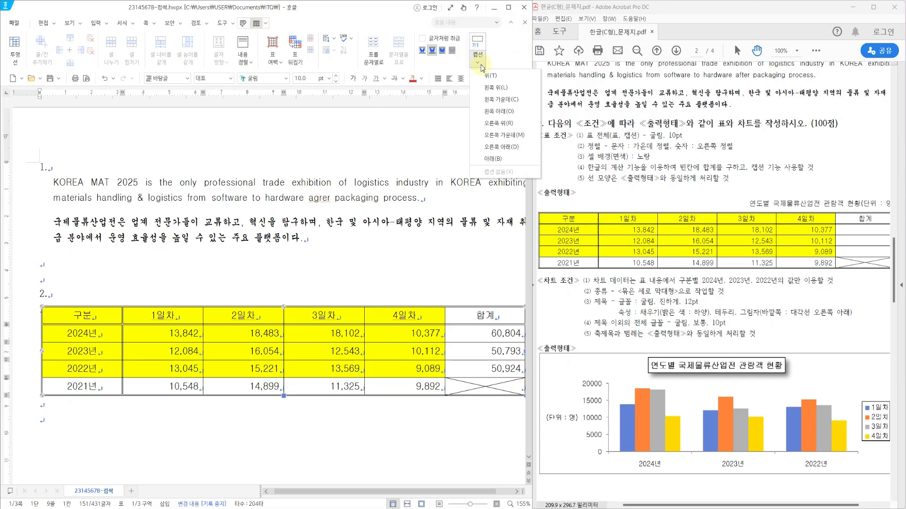
left_click(485, 77)
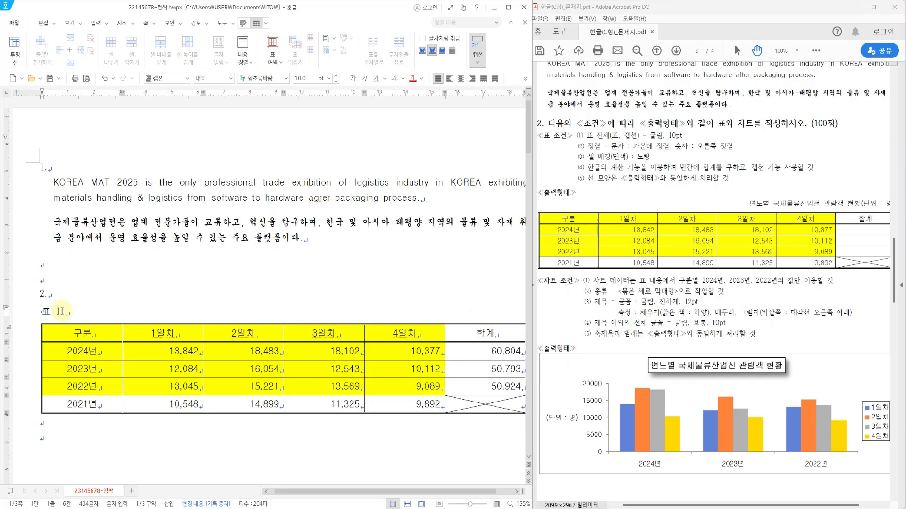
Step: Try to replace the table caption's default label 표 1 with text beginning 연도별 국
left_click_drag(62, 311, 37, 310)
key("F9")
left_click(180, 297)
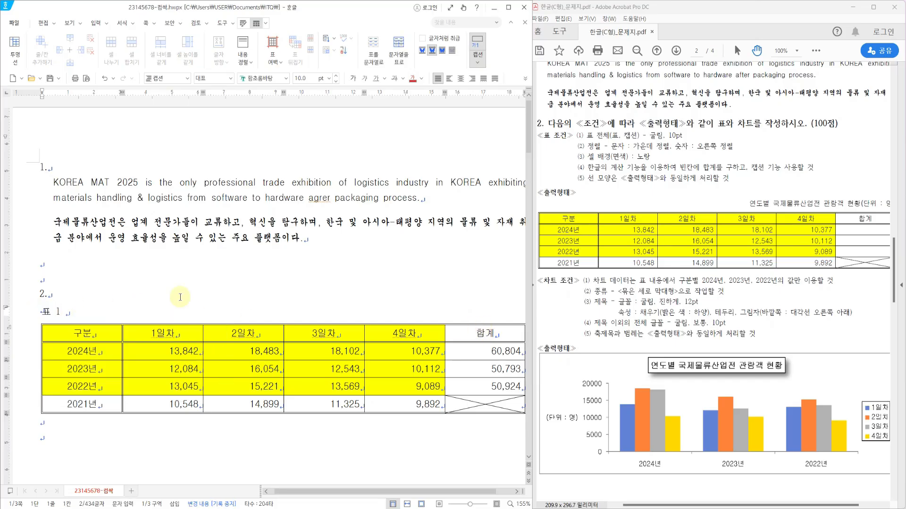
left_click(155, 315)
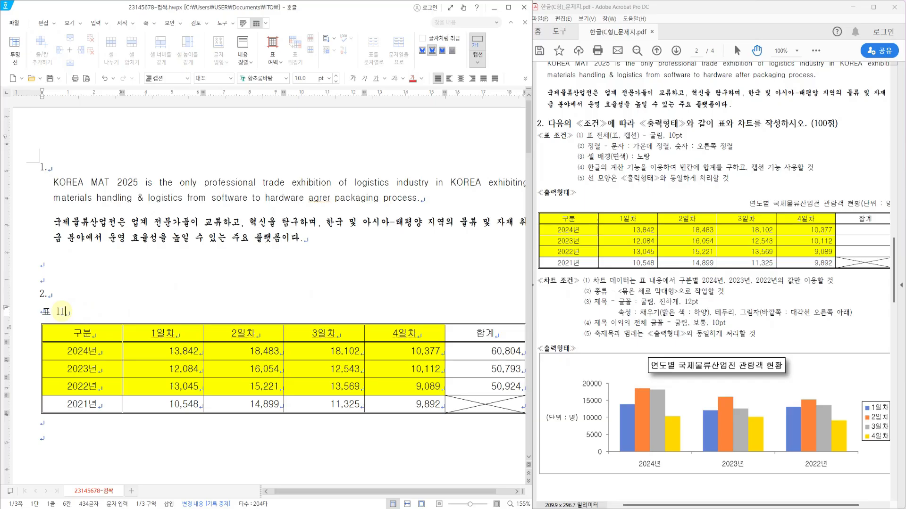
key("shift+Home")
key("F9")
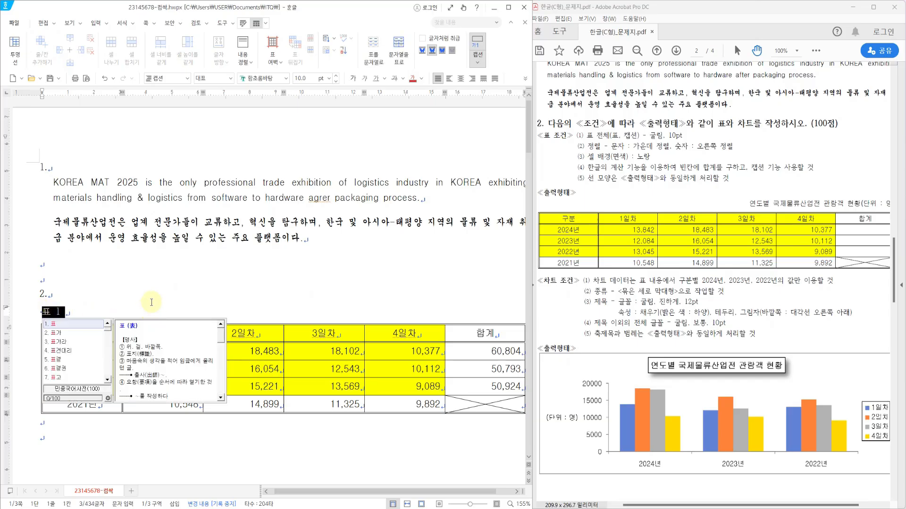
key("Escape")
type("연도별 국")
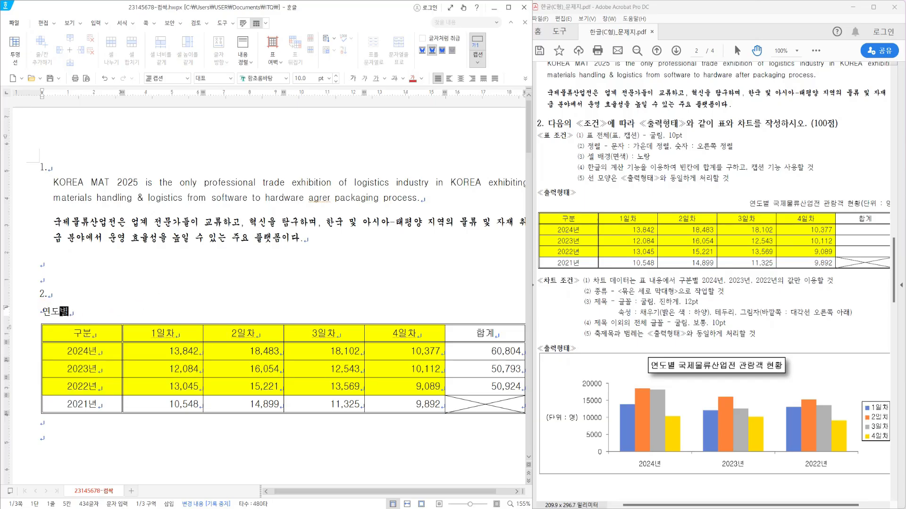
Step: Undo the caption text replacement to bring back the default label
key("BackSpace")
key("BackSpace")
key("BackSpace")
key("BackSpace")
key("BackSpace")
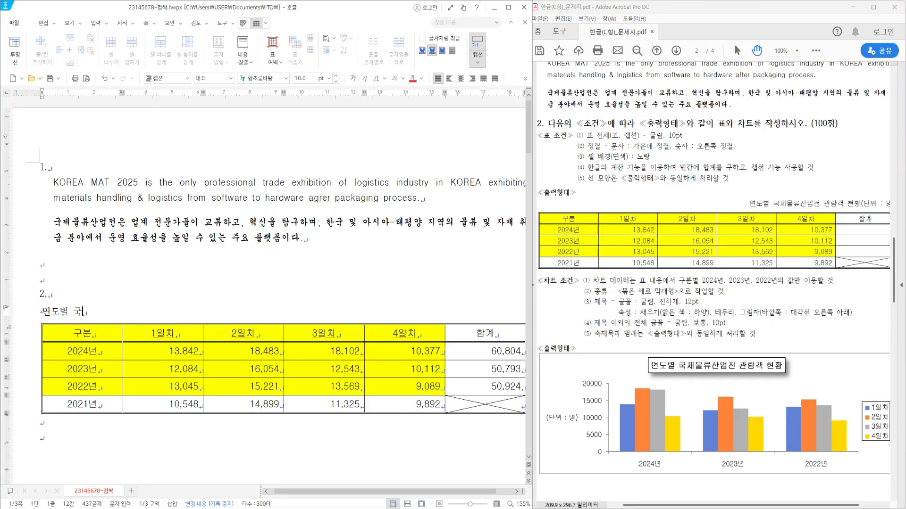
key("BackSpace")
key("BackSpace")
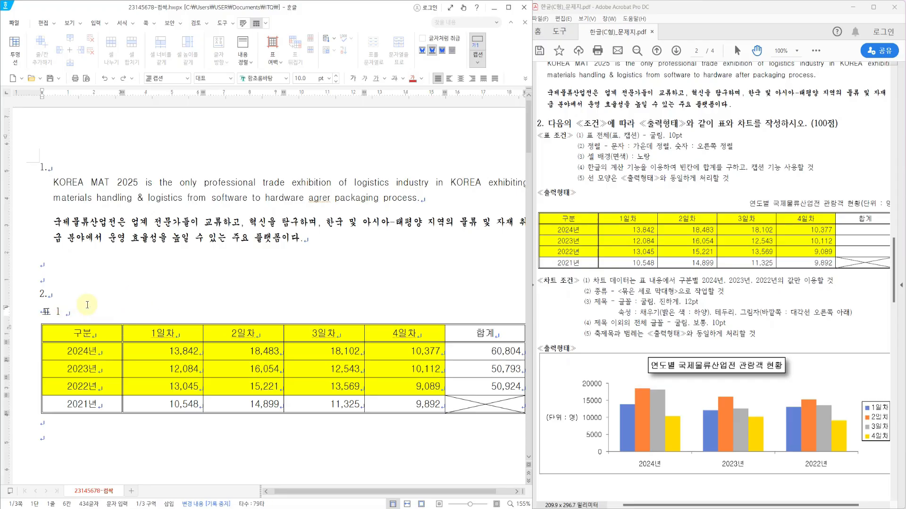
Step: Replace the table caption's default label with 연도별 국제물류산업전 관람객 현황(단위 : 명)
key("BackSpace")
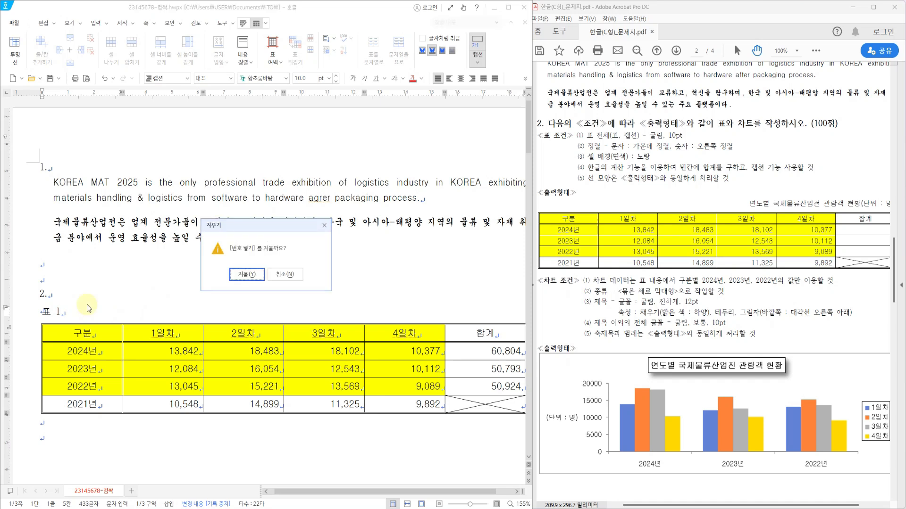
left_click(242, 276)
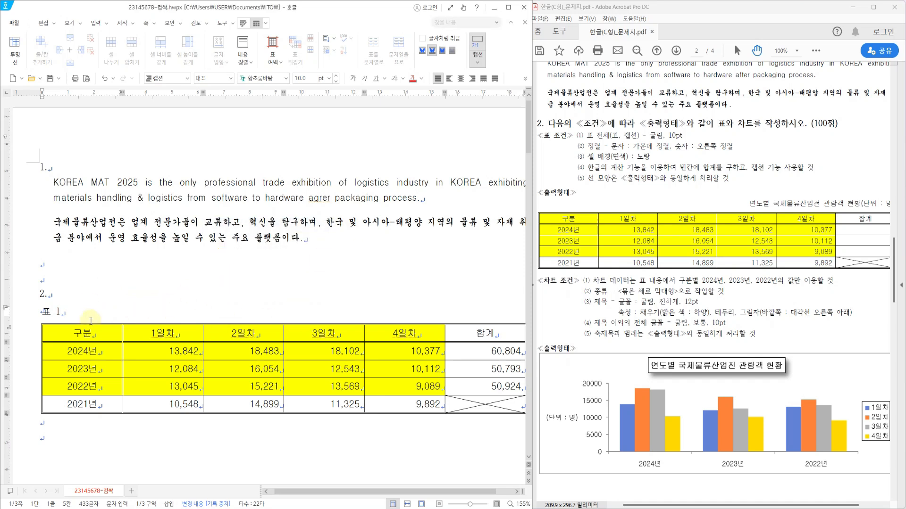
left_click_drag(62, 312, 44, 312)
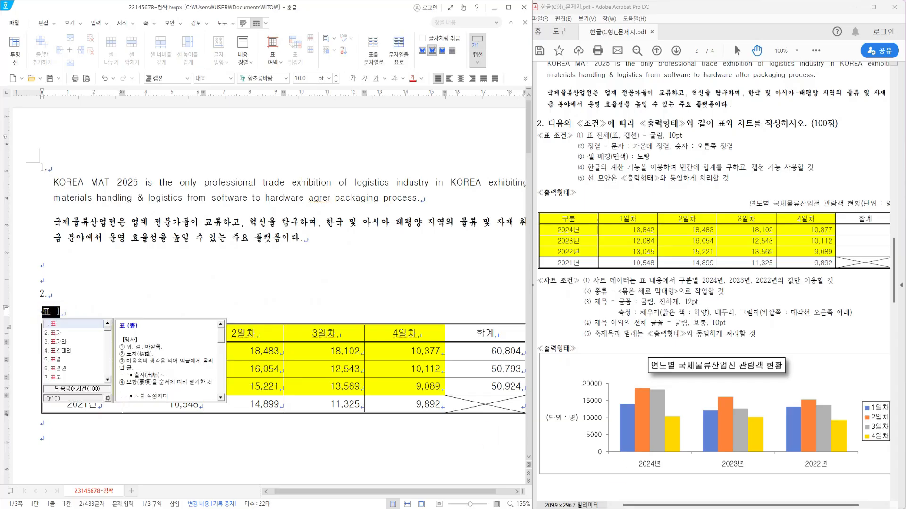
type("연도")
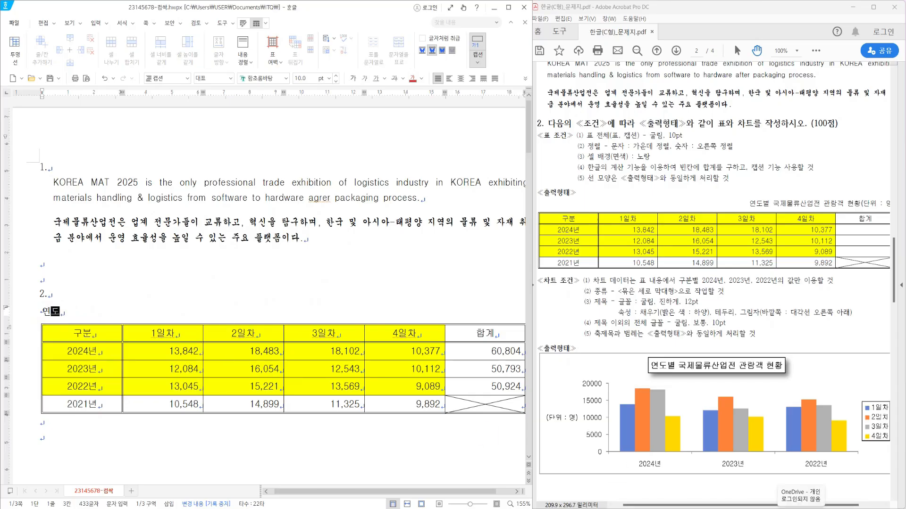
type("별 국ㅈ제물류")
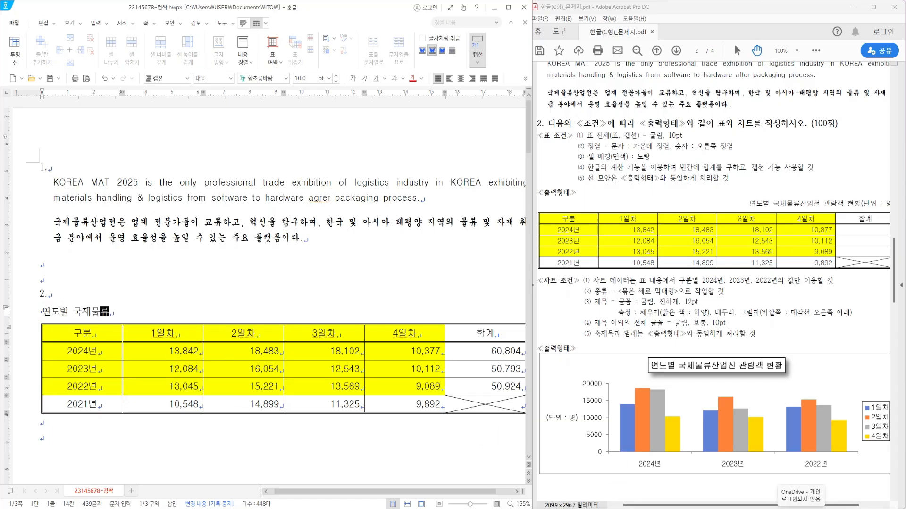
type("산업전 관")
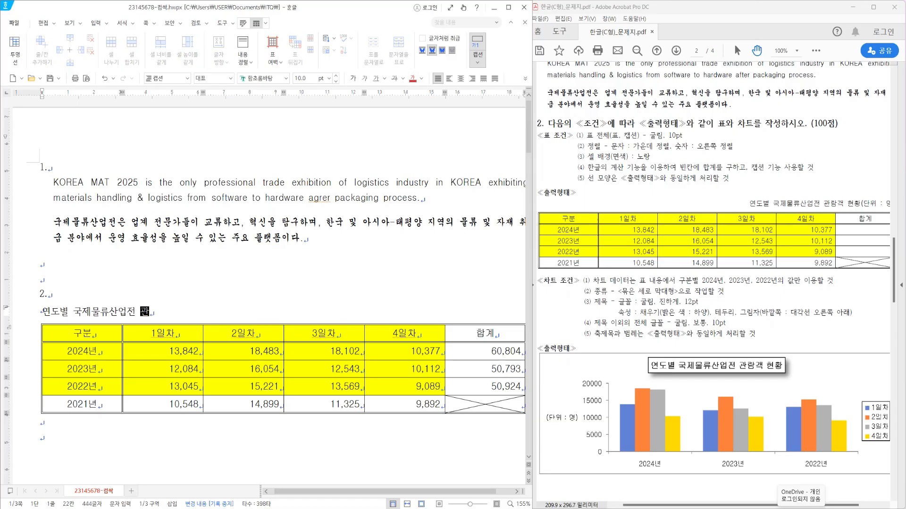
type("람객 현황(단위 : 명)")
Step: Set the whole table caption in 굴림 and align it right
key("shift+Home")
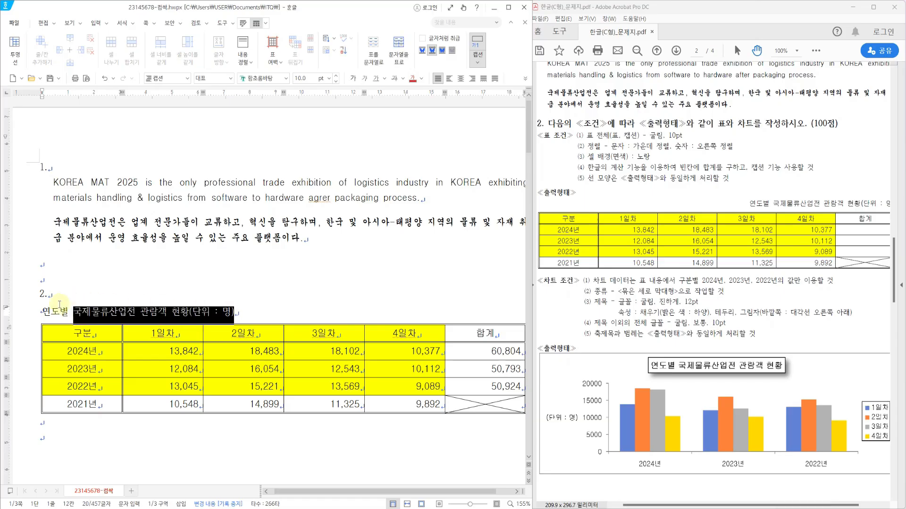
left_click(285, 79)
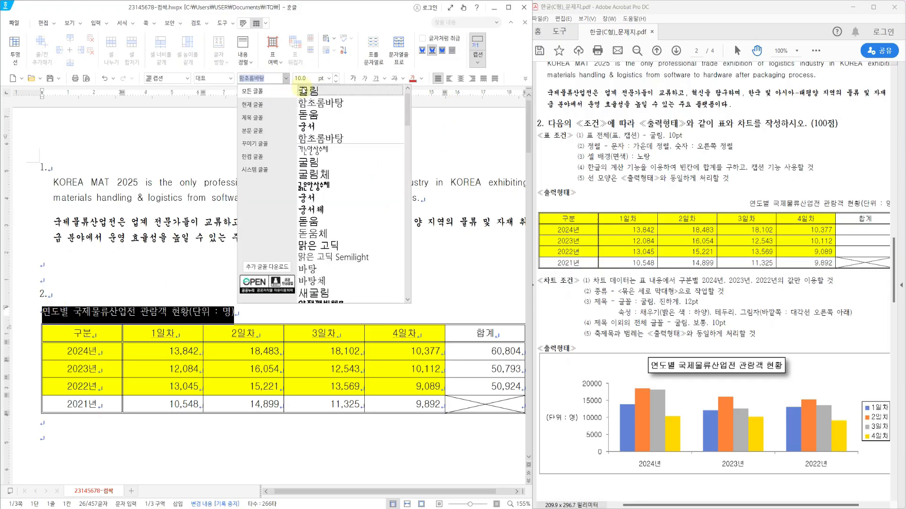
left_click(305, 89)
left_click(471, 79)
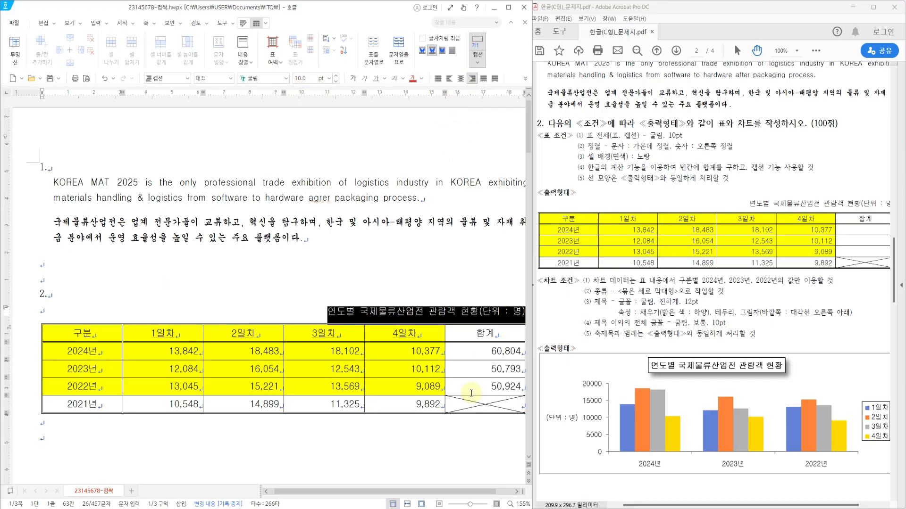
left_click(452, 456)
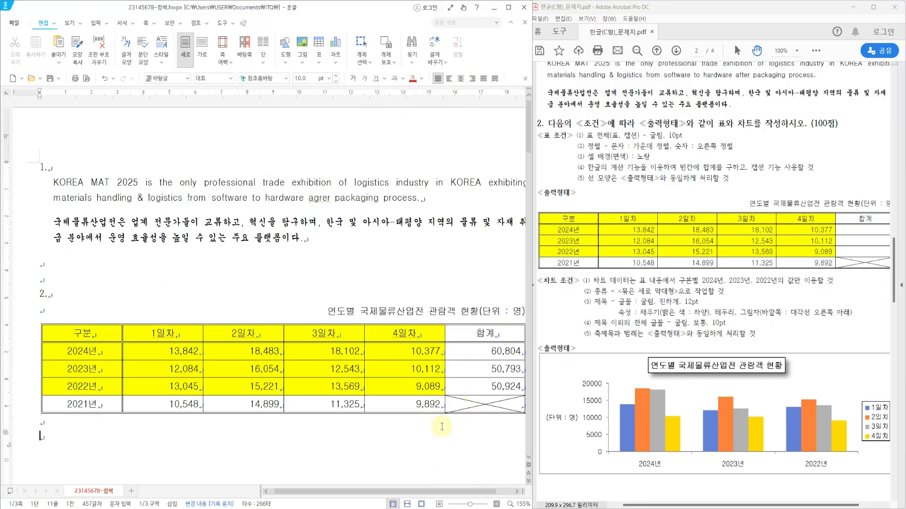
Step: Insert a clustered column chart (묶은 세로 막대형) from the table's 구분 to 4일차 columns, header through the 2022년 row
scroll(414, 344, "down", 3)
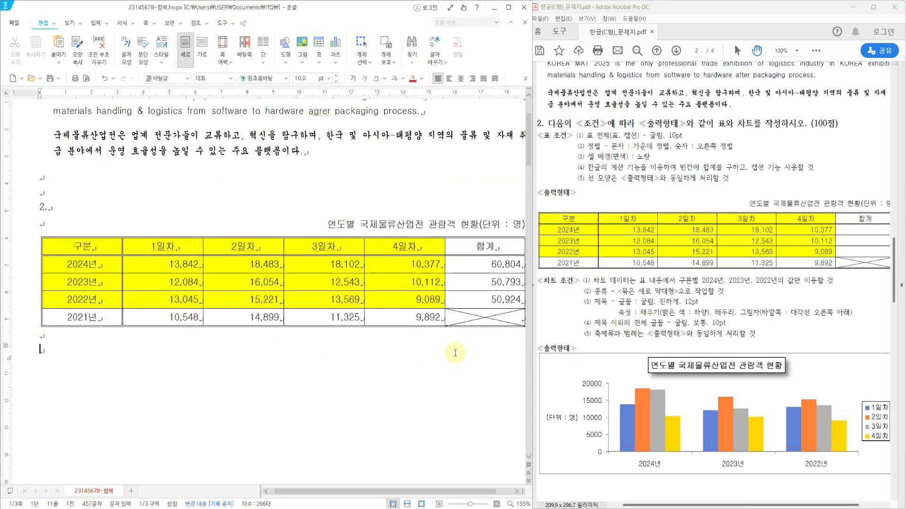
left_click_drag(92, 252, 405, 300)
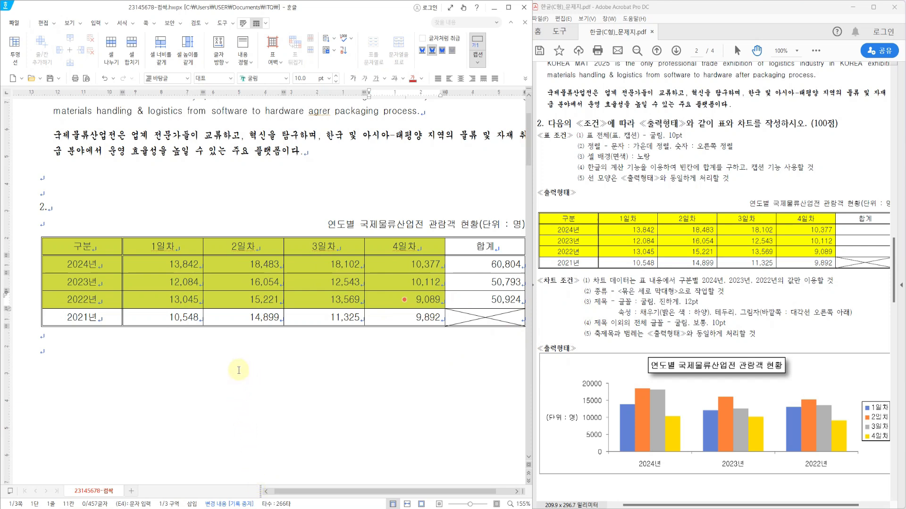
right_click(263, 274)
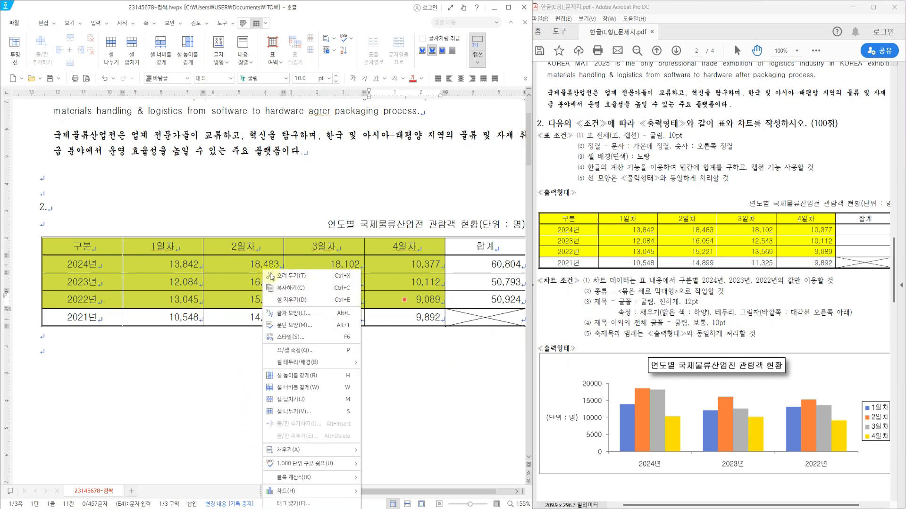
mouse_move(288, 491)
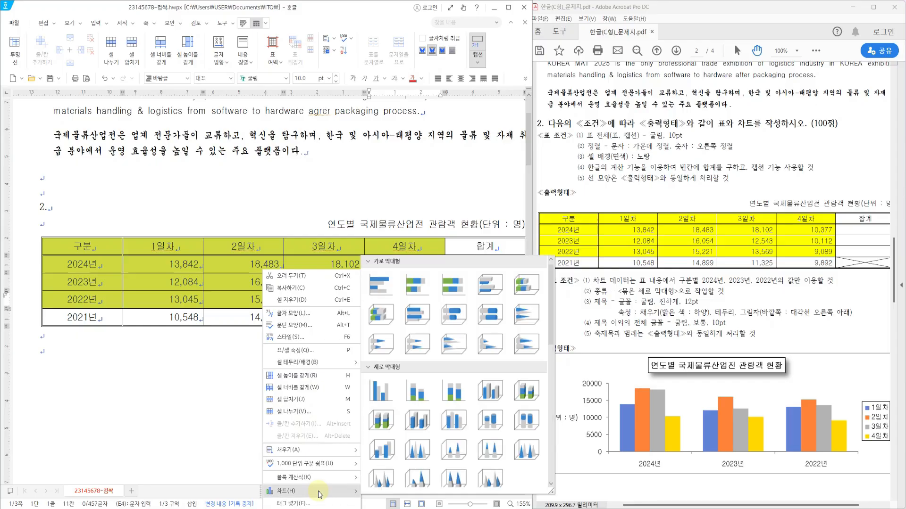
left_click(382, 398)
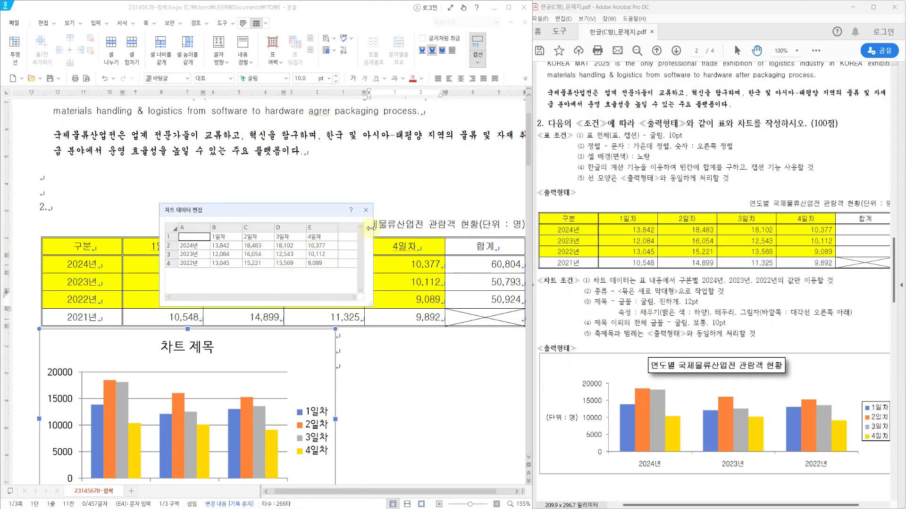
left_click(365, 210)
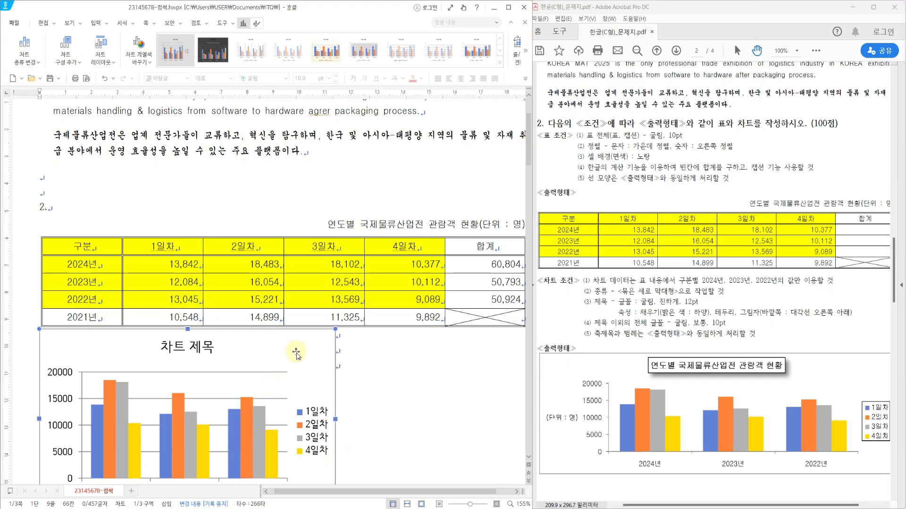
Step: Treat the chart as a character (글자처럼 취급) and widen it to the table's width, about 187 mm
left_click(257, 23)
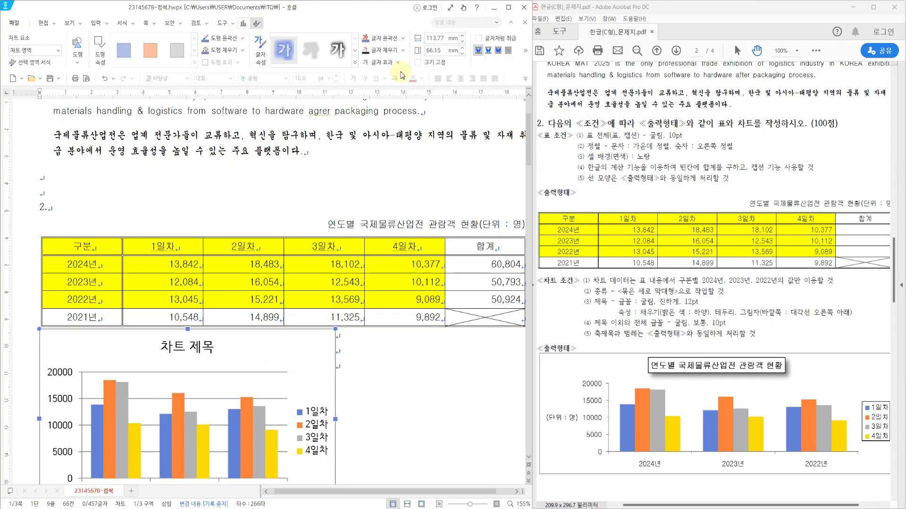
left_click(479, 38)
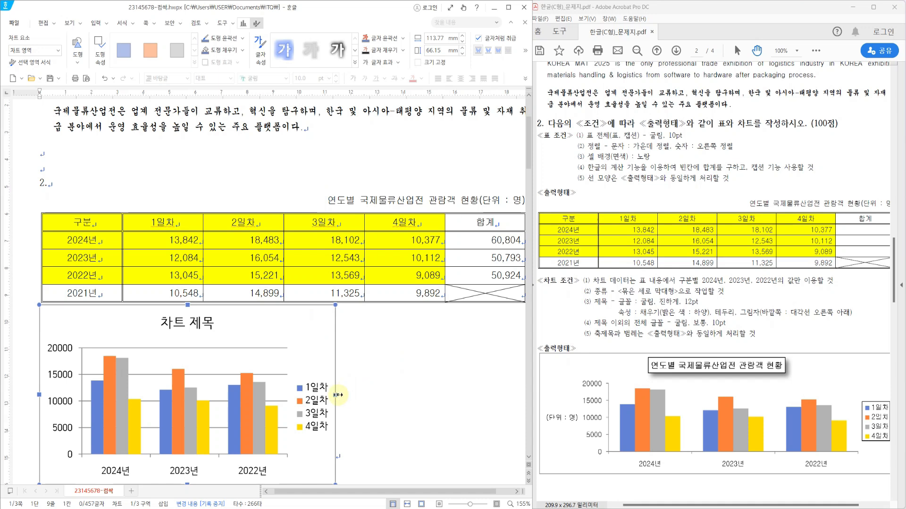
left_click_drag(533, 354, 567, 355)
left_click_drag(346, 395, 536, 396)
scroll(539, 408, "down", 1)
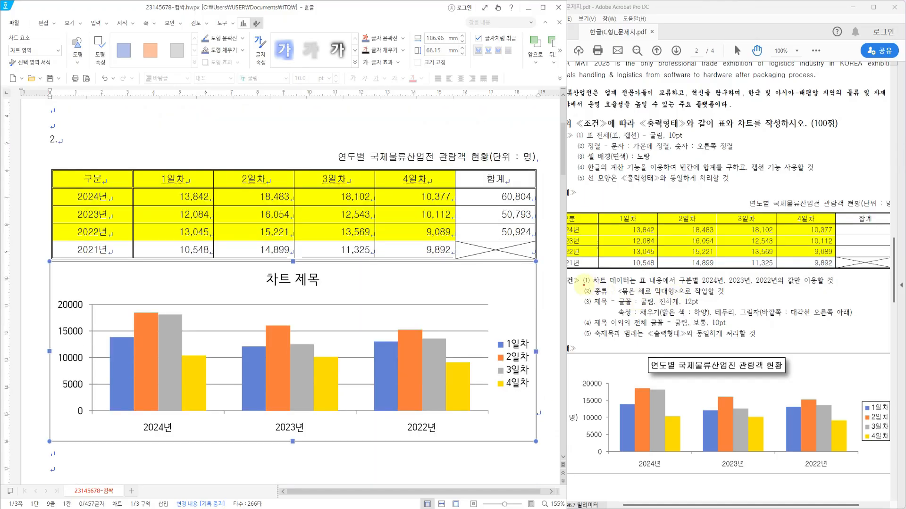
Step: Check the chart title conditions on the exam sheet and enter the chart title text 연도별 국제물류산업전 관람객 현황
left_click_drag(583, 294, 859, 319)
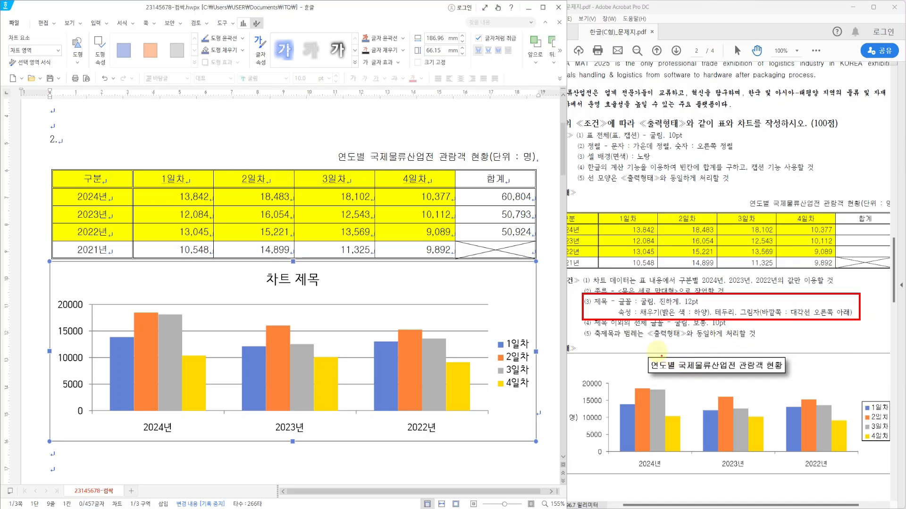
left_click_drag(640, 349, 804, 376)
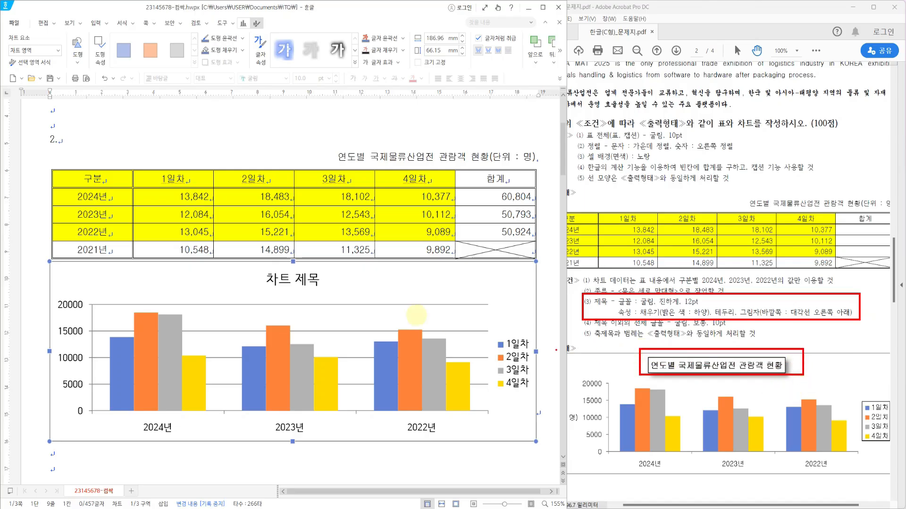
left_click(304, 285)
right_click(304, 285)
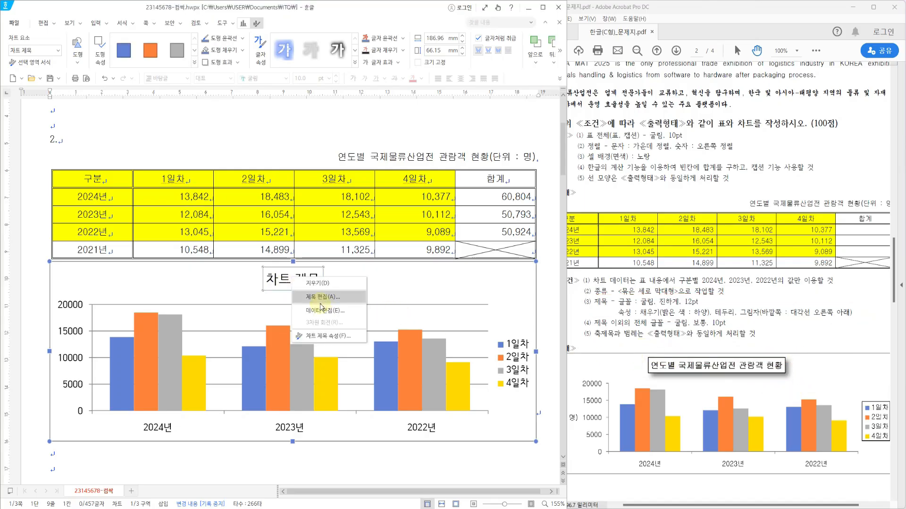
left_click(321, 309)
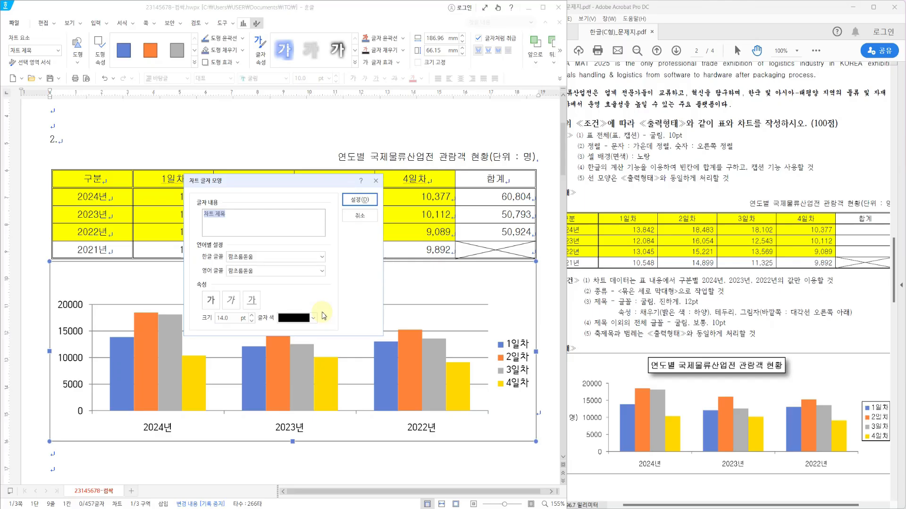
type("연도별 국제물류산업전 관람ㄱ개")
type("ㄱ 현황")
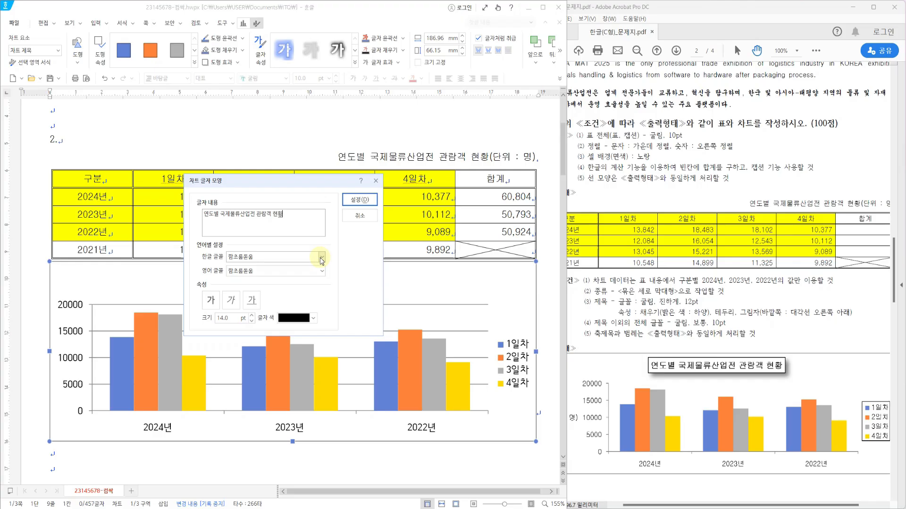
Step: Format the chart title with 굴림 for both Korean and English text, bold, at 12 pt
left_click(322, 258)
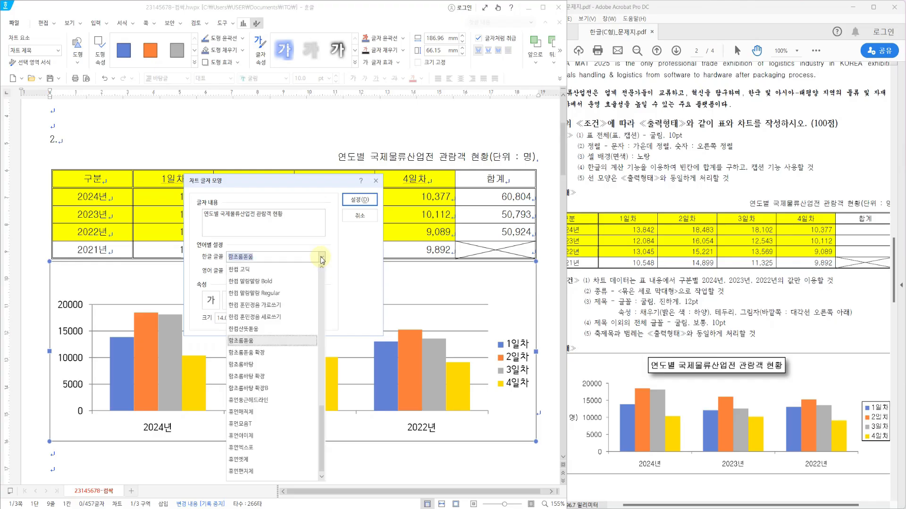
left_click(320, 272)
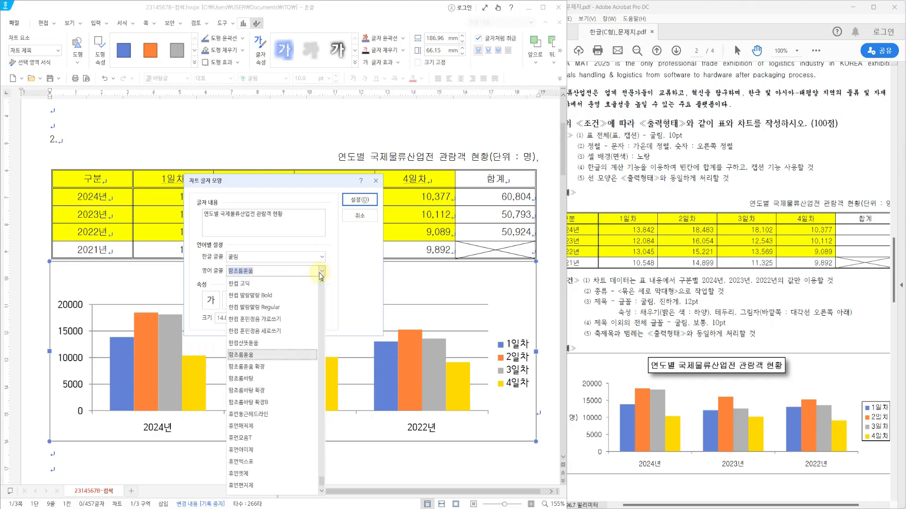
type("ㄱ")
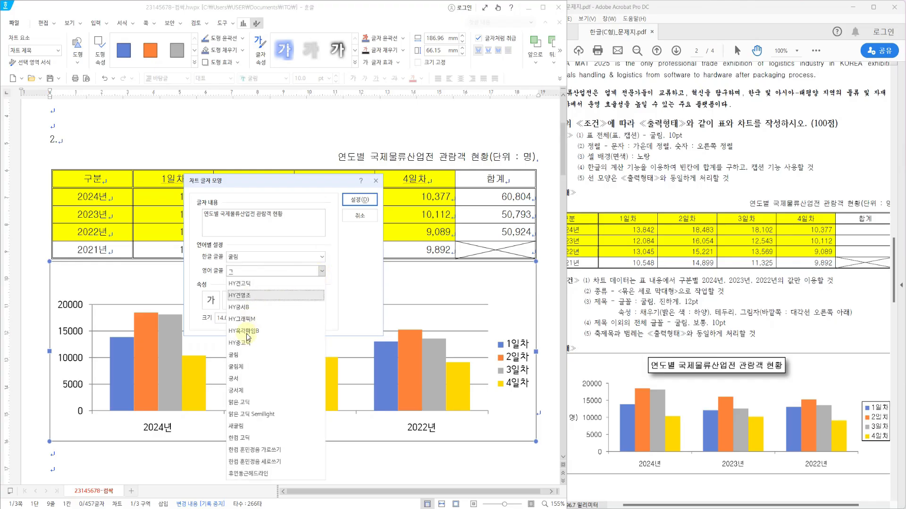
left_click(240, 358)
left_click(213, 301)
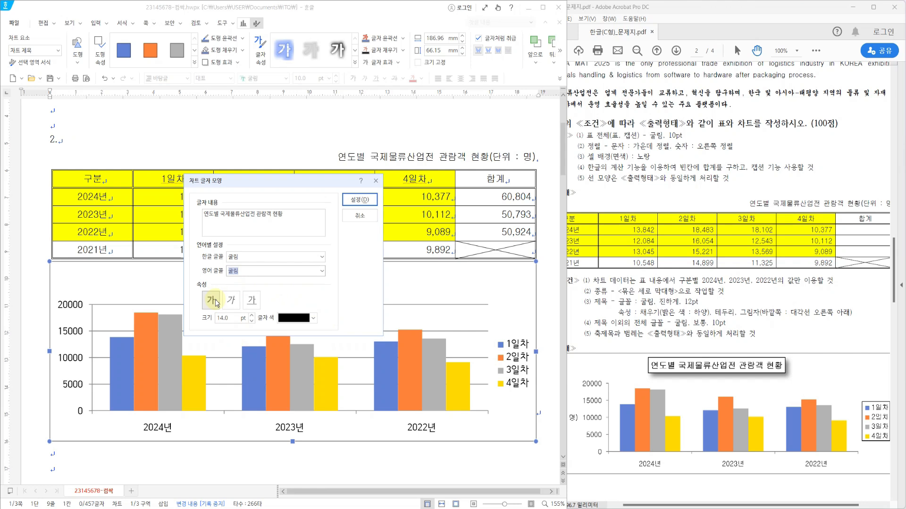
left_click(213, 300)
left_click(251, 322)
left_click(250, 322)
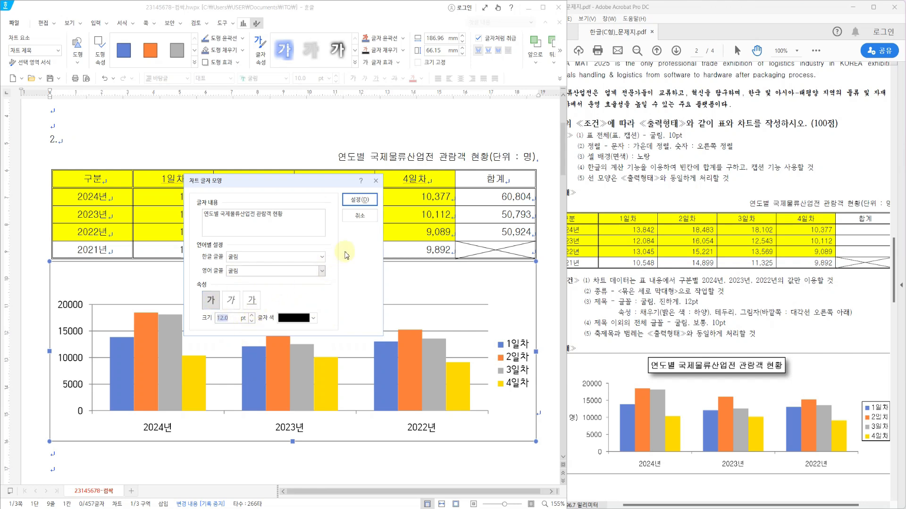
left_click(360, 199)
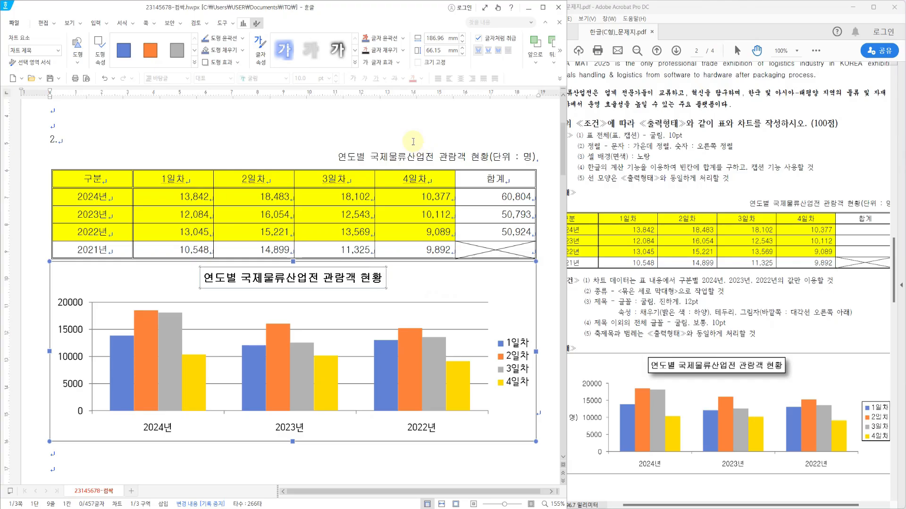
Step: Fill the chart title box with white and give it a black outline
left_click(242, 50)
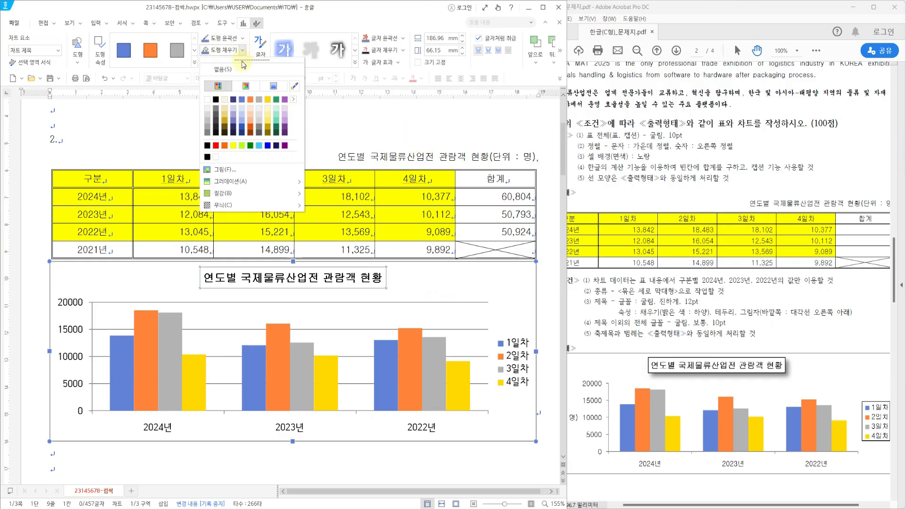
left_click(210, 101)
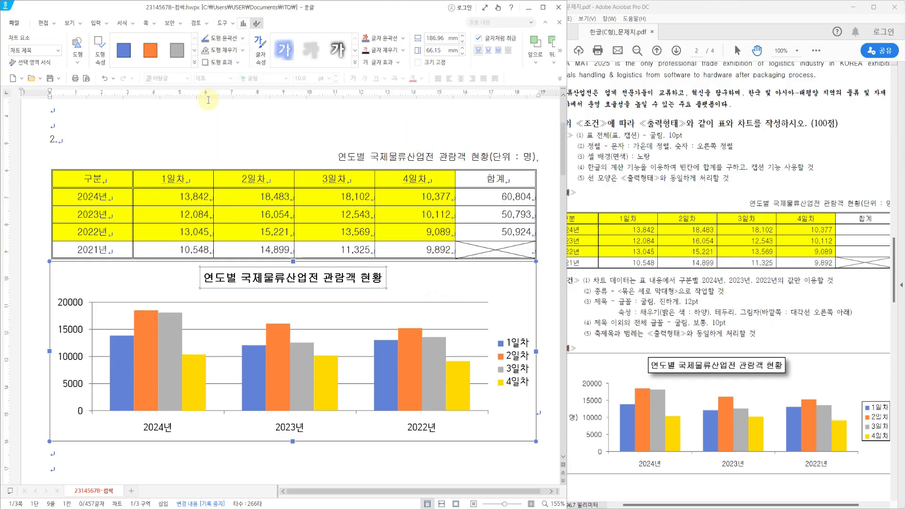
left_click(242, 38)
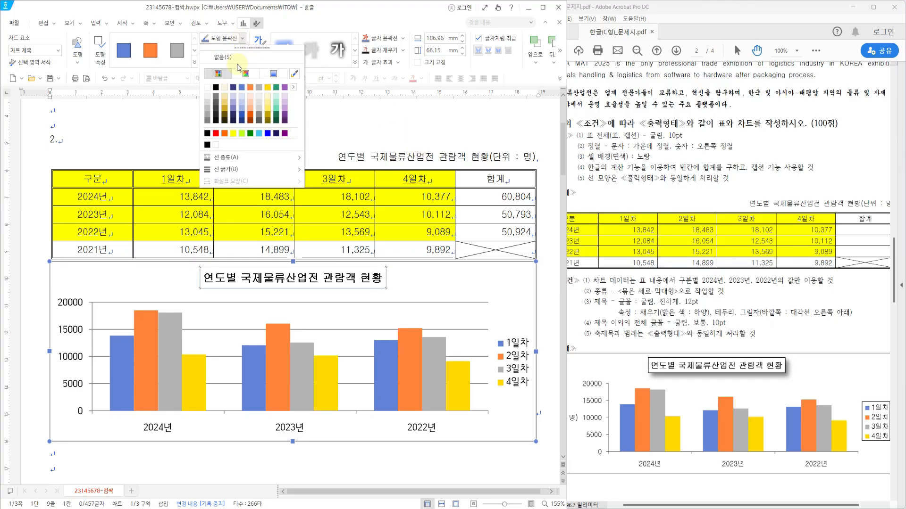
left_click(215, 88)
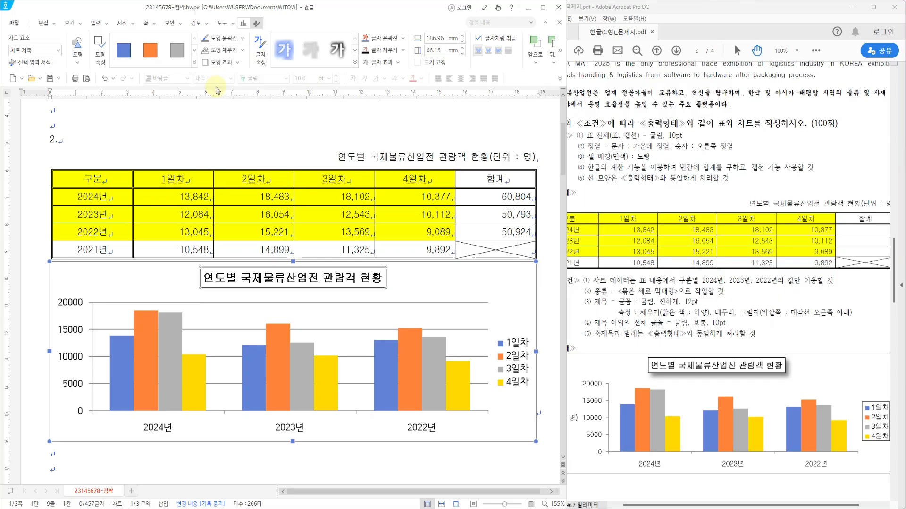
Step: Add an outer shadow (바깥쪽) offset diagonally to the lower right to the chart title box
left_click(236, 62)
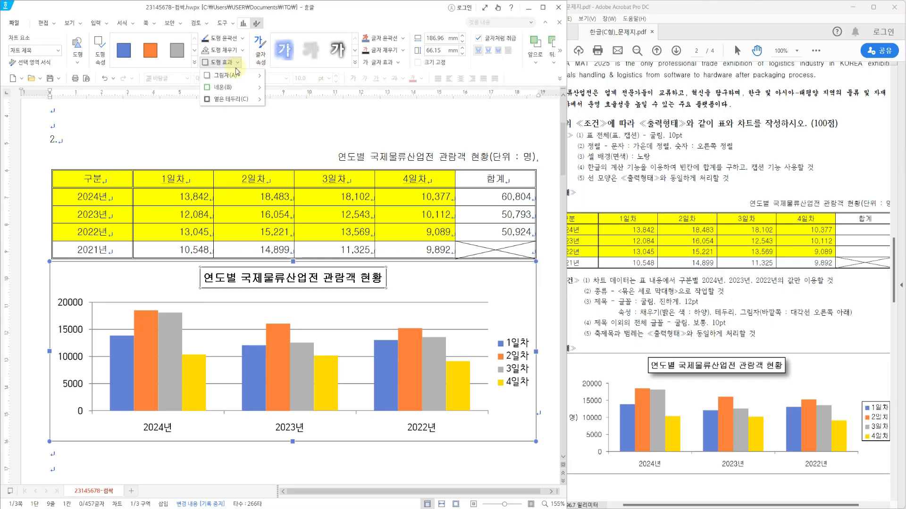
mouse_move(254, 81)
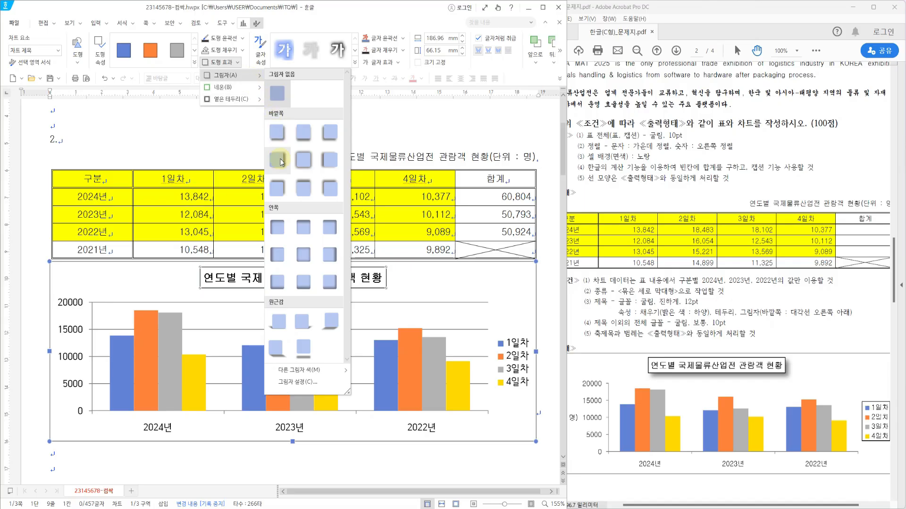
left_click(276, 134)
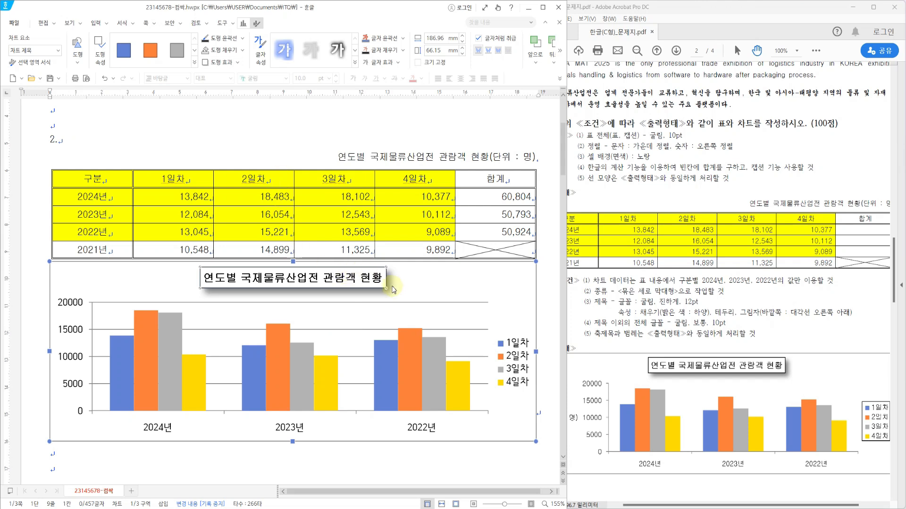
left_click(478, 286)
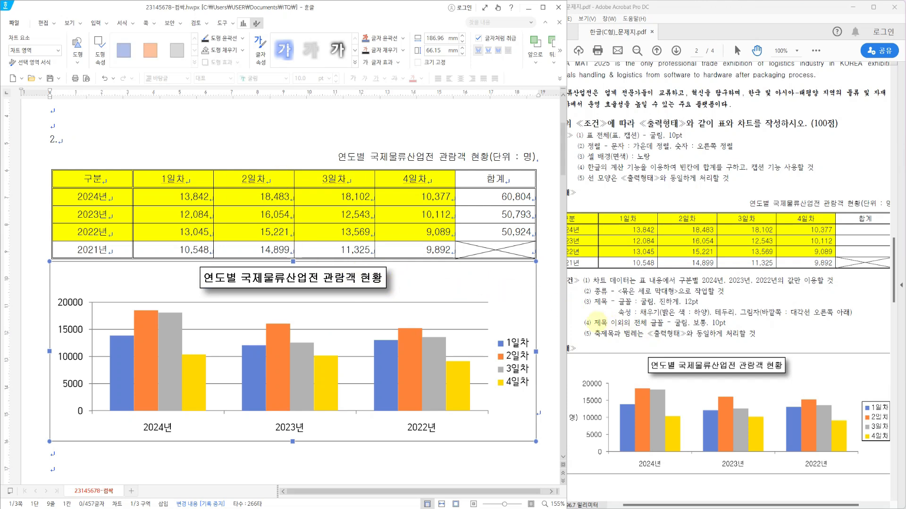
left_click_drag(590, 318, 738, 329)
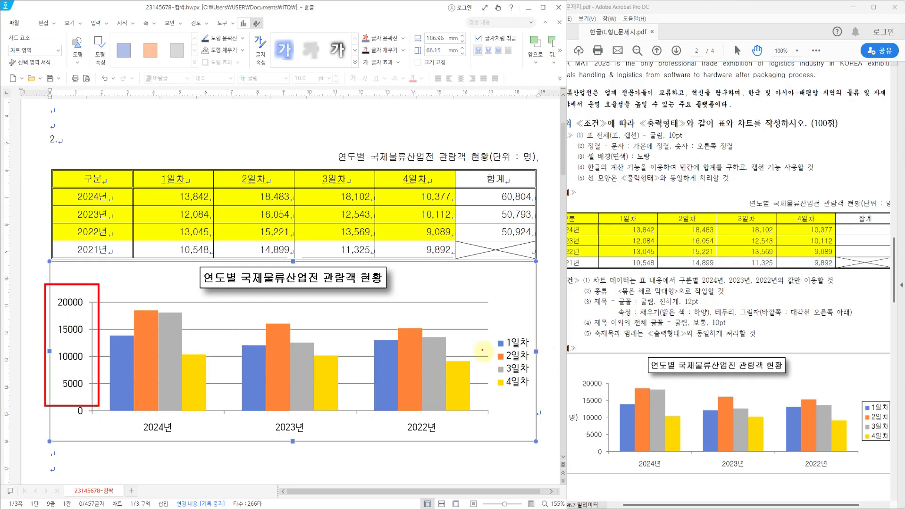
left_click_drag(486, 325, 528, 398)
left_click_drag(107, 407, 464, 435)
Step: Set the value axis labels to 굴림 for both the Korean and English fonts
left_click(71, 330)
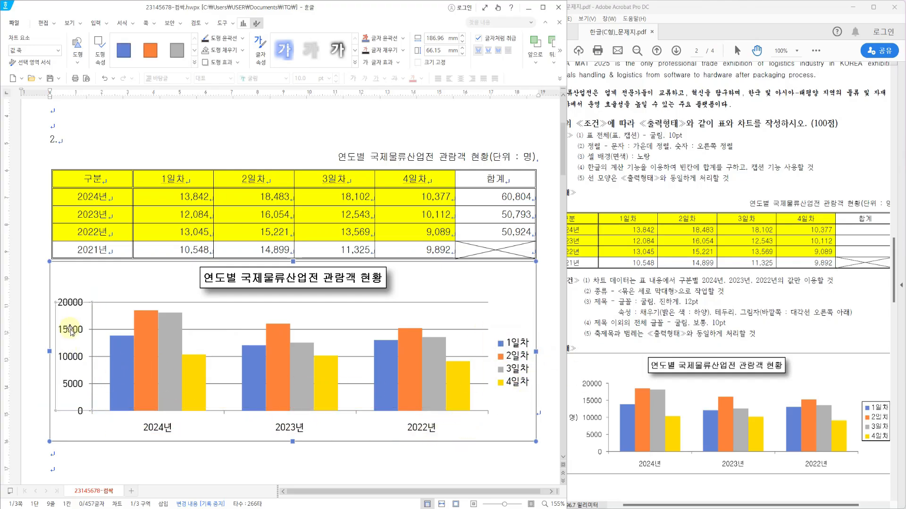
right_click(72, 333)
left_click(106, 349)
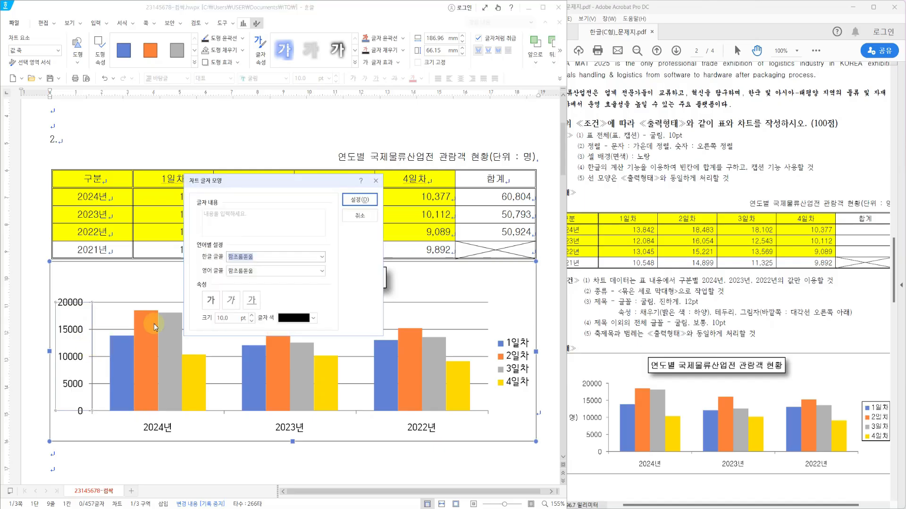
left_click(322, 259)
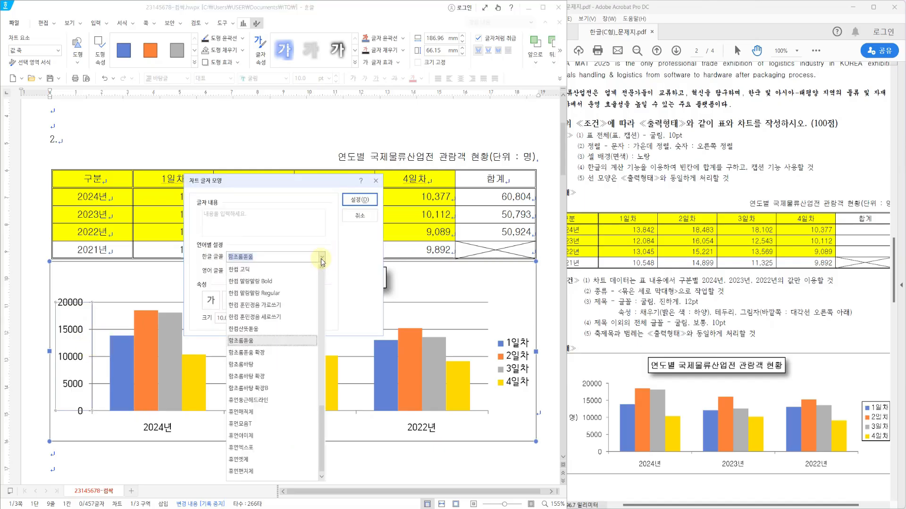
type("ㄱ")
left_click(238, 340)
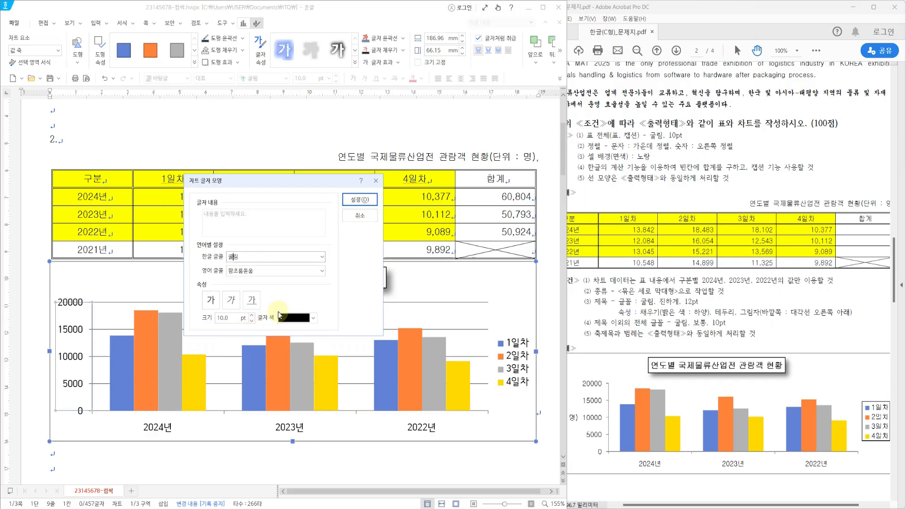
left_click(322, 272)
type("ㄱ")
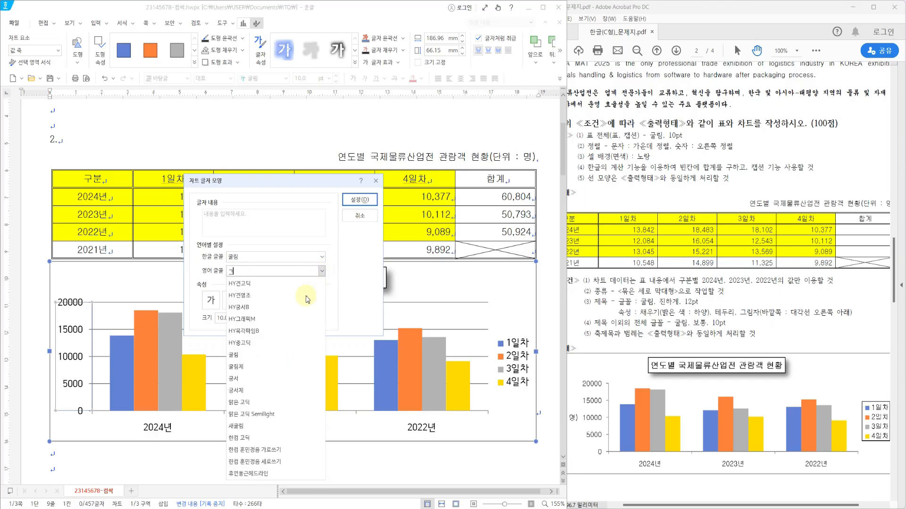
left_click(263, 361)
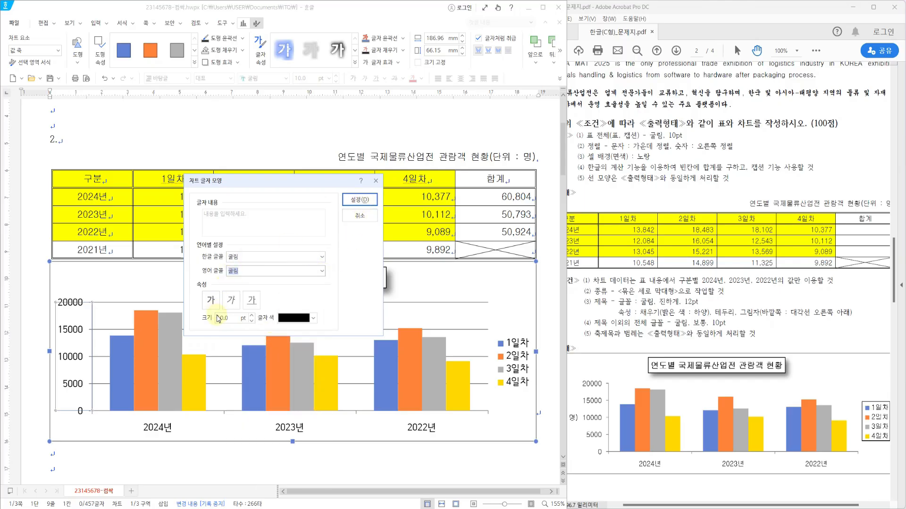
left_click(360, 200)
Step: Set the chart legend text to 굴림 for both the Korean and English fonts
left_click(514, 382)
right_click(515, 382)
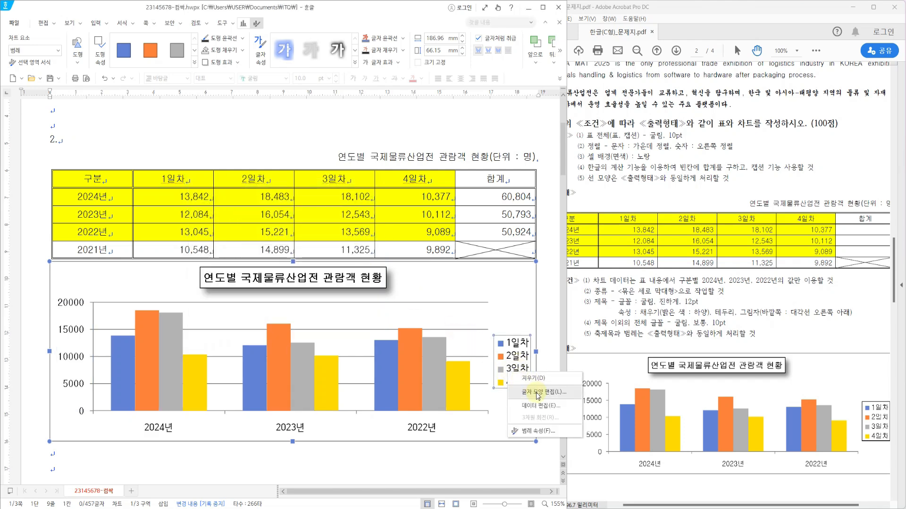
left_click(523, 394)
left_click(323, 257)
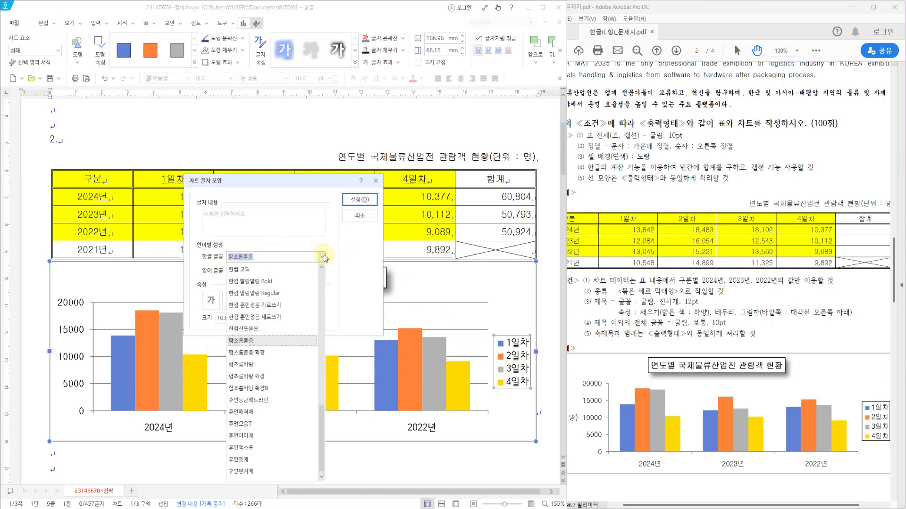
type("ㄱ")
left_click(236, 340)
left_click(323, 272)
type("ㄱ")
left_click(253, 355)
left_click(354, 207)
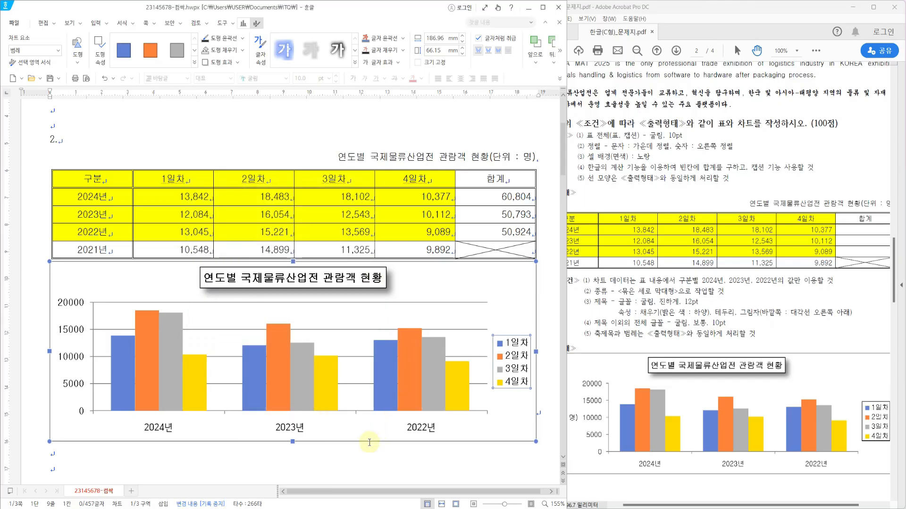
Step: Set the category axis year labels to 굴림 for both the Korean and English fonts
left_click(293, 430)
right_click(293, 429)
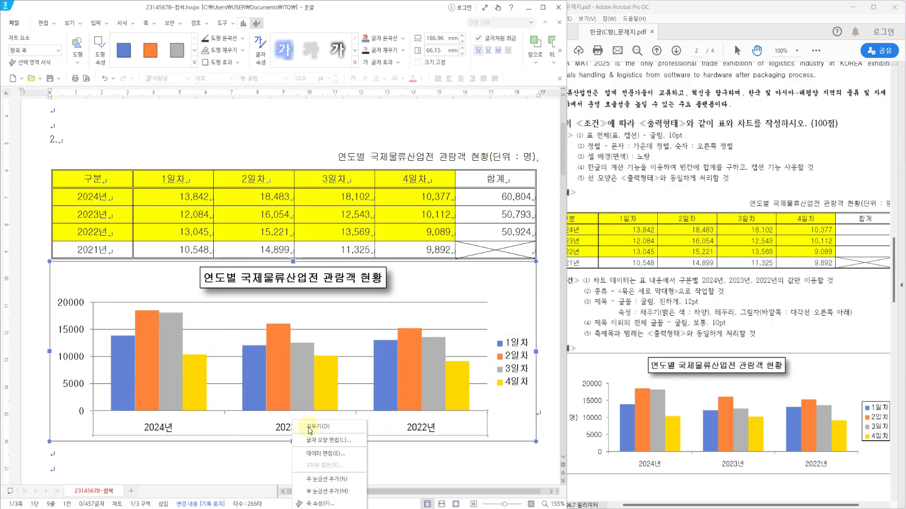
left_click(348, 441)
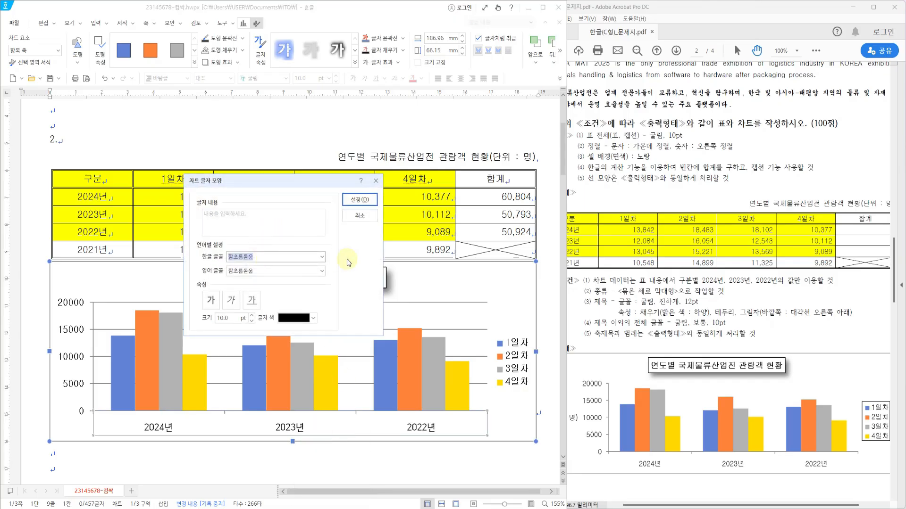
left_click(322, 257)
type("ㄱ")
left_click(279, 340)
left_click(322, 270)
type("ㄱ")
left_click(279, 354)
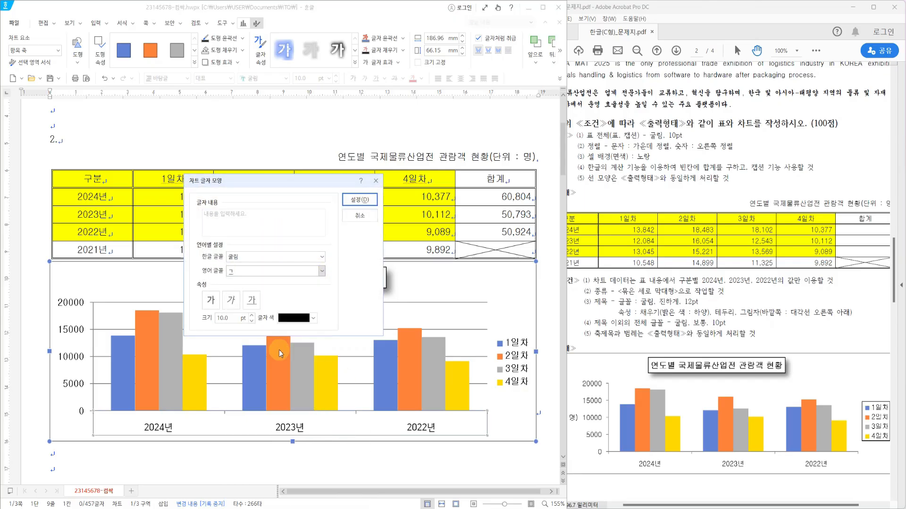
left_click(360, 199)
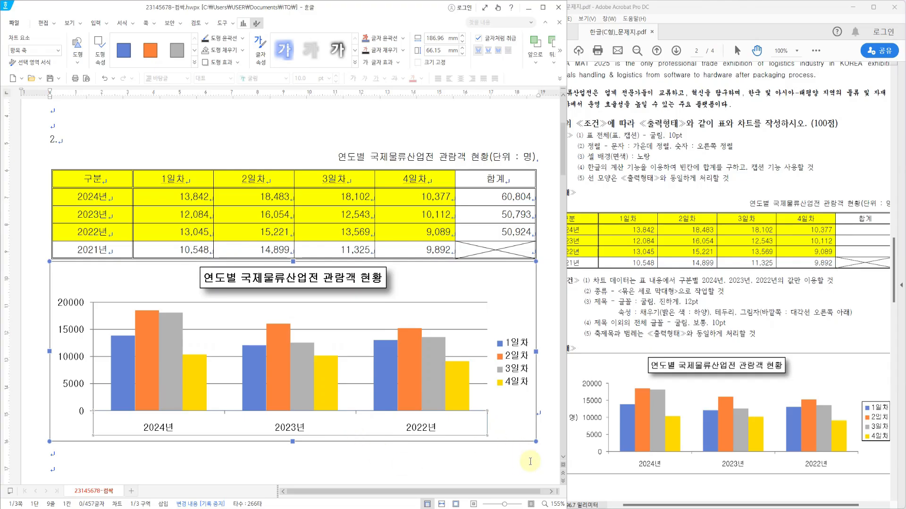
left_click(523, 453)
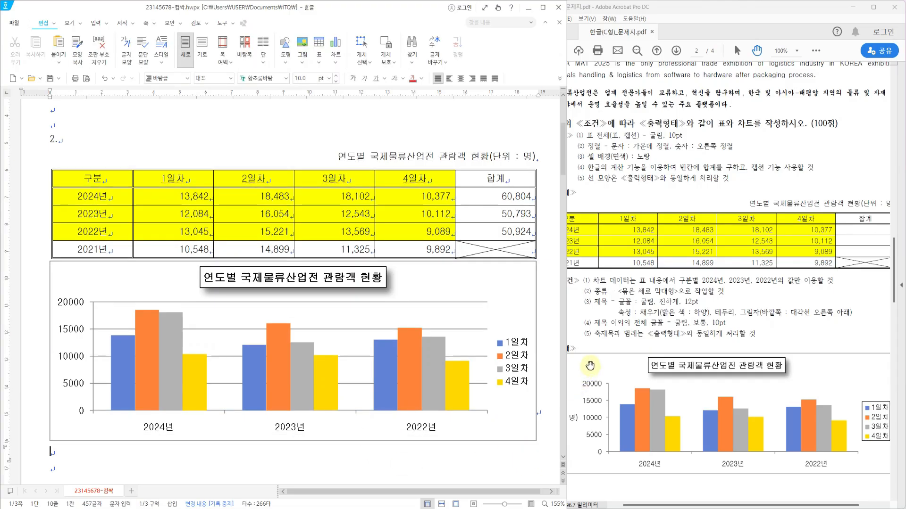
left_click_drag(587, 328, 781, 339)
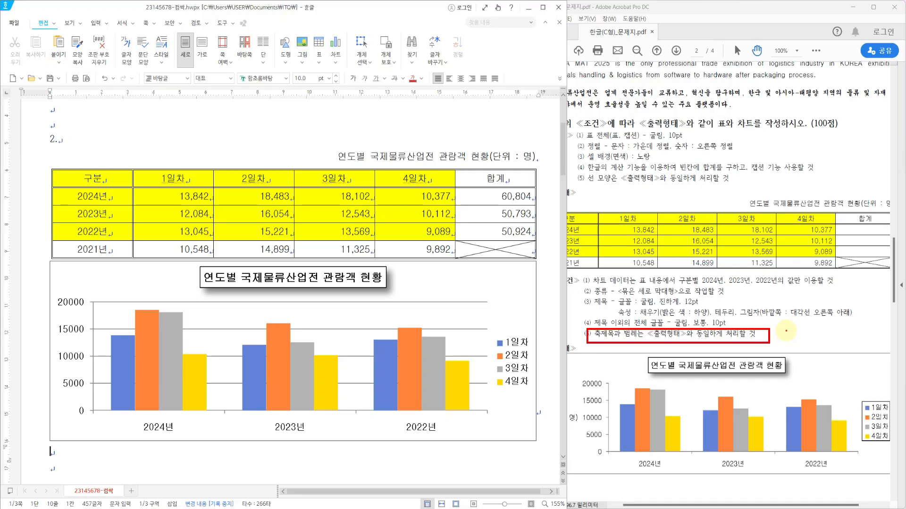
left_click_drag(575, 368, 610, 460)
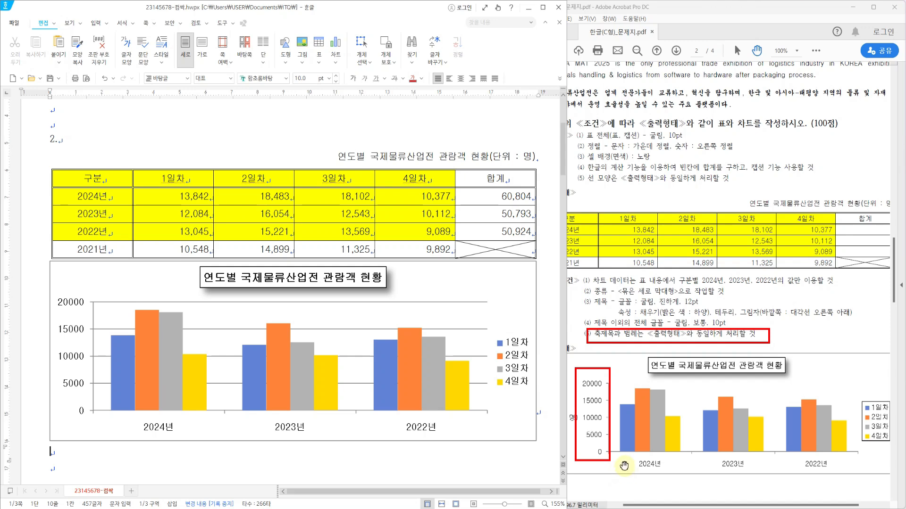
key("Escape")
Step: Check the axis title in the exam sheet's sample chart and add a primary vertical axis title (기본 세로) to the chart
left_click_drag(649, 505, 633, 503)
left_click_drag(548, 409, 593, 426)
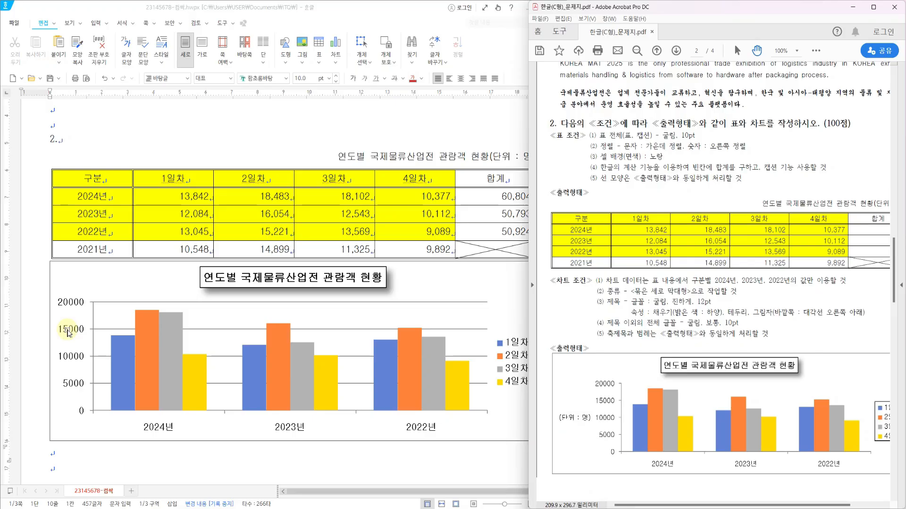
left_click(70, 331)
left_click(244, 23)
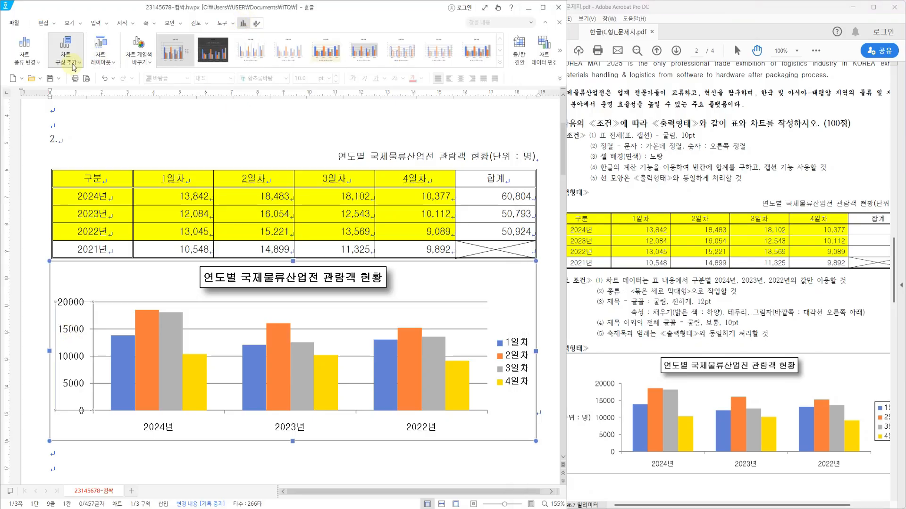
left_click(74, 65)
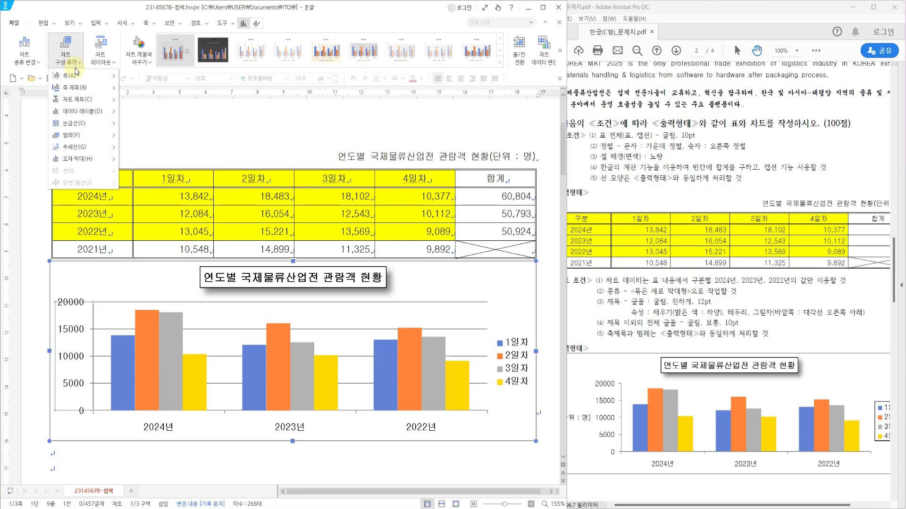
mouse_move(79, 78)
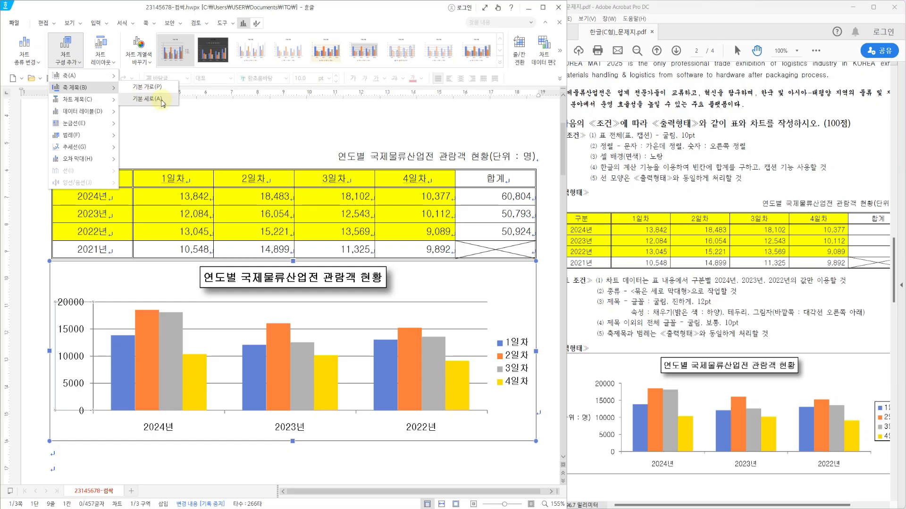
left_click(163, 103)
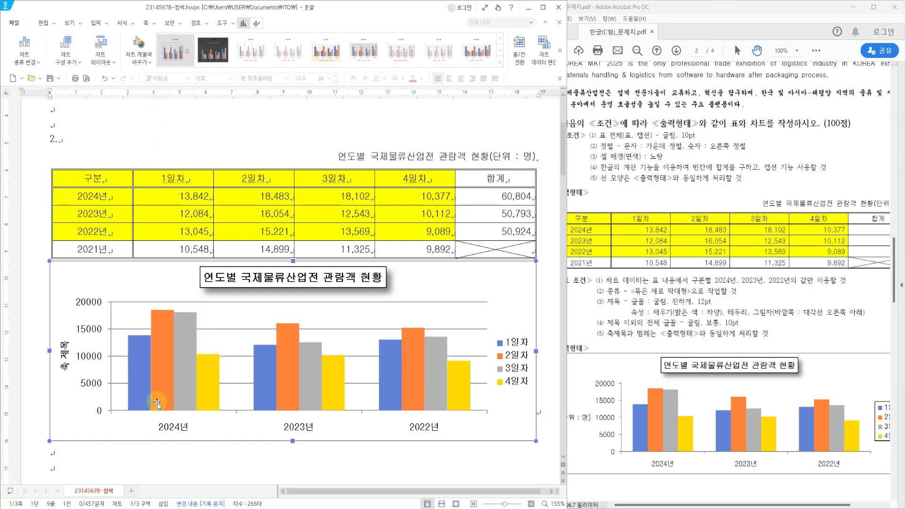
Step: Change the value axis title's text direction (글자 방향) to horizontal (가로) in its object properties
left_click(64, 375)
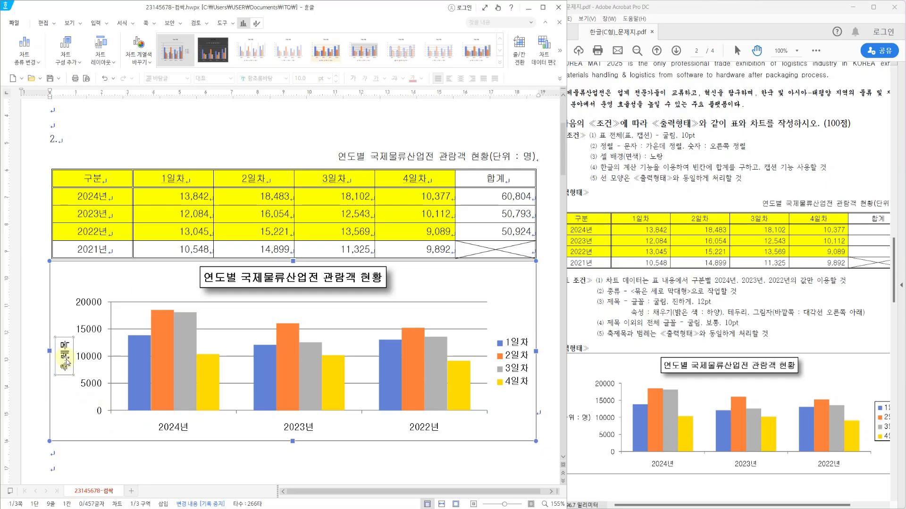
double_click(66, 362)
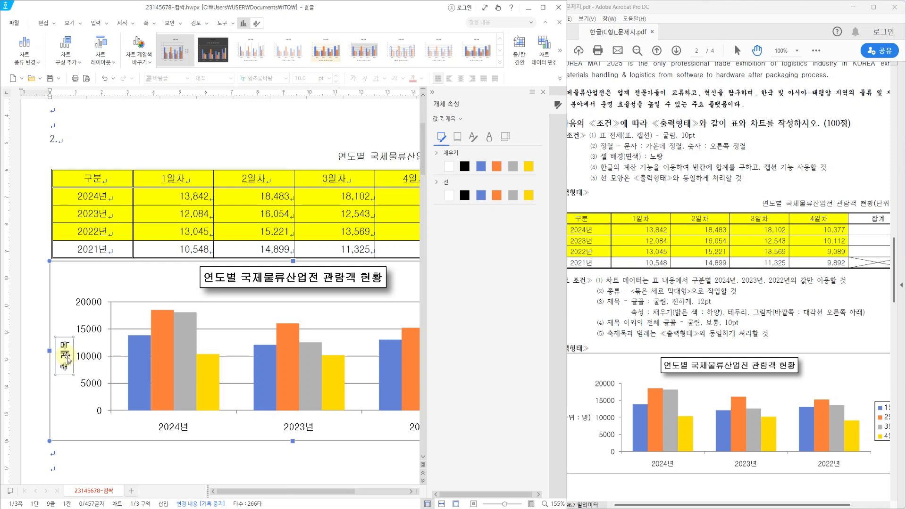
left_click(504, 137)
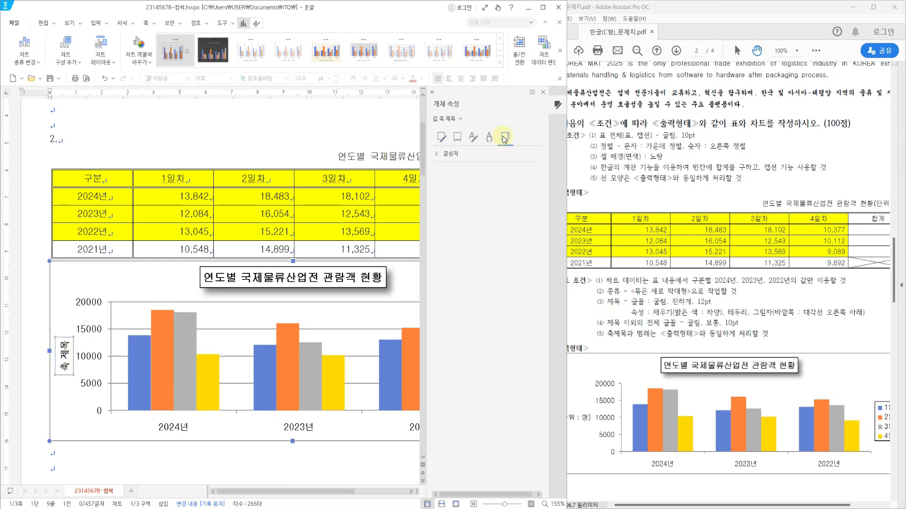
left_click(448, 154)
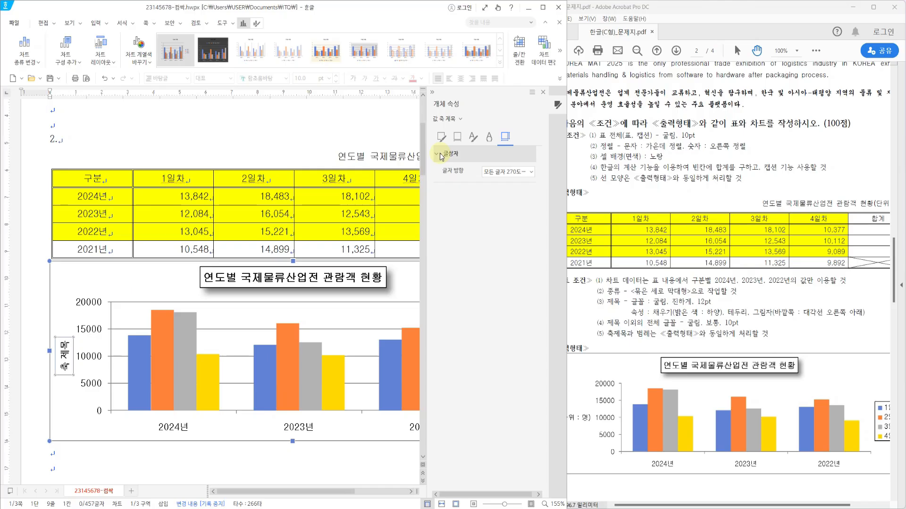
left_click(514, 172)
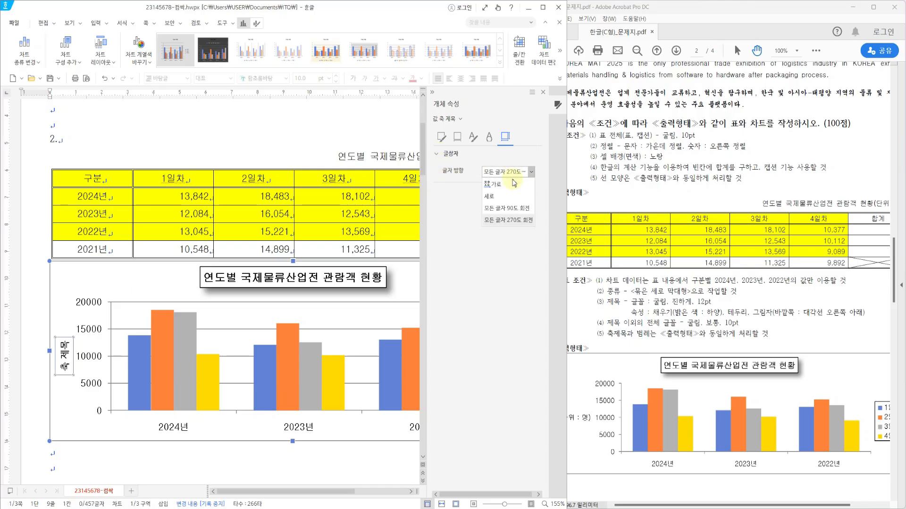
left_click(514, 184)
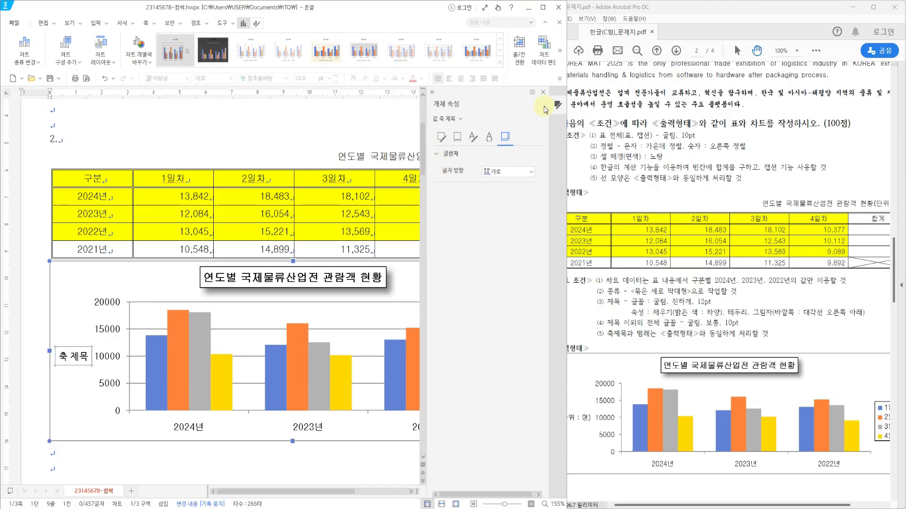
left_click(544, 92)
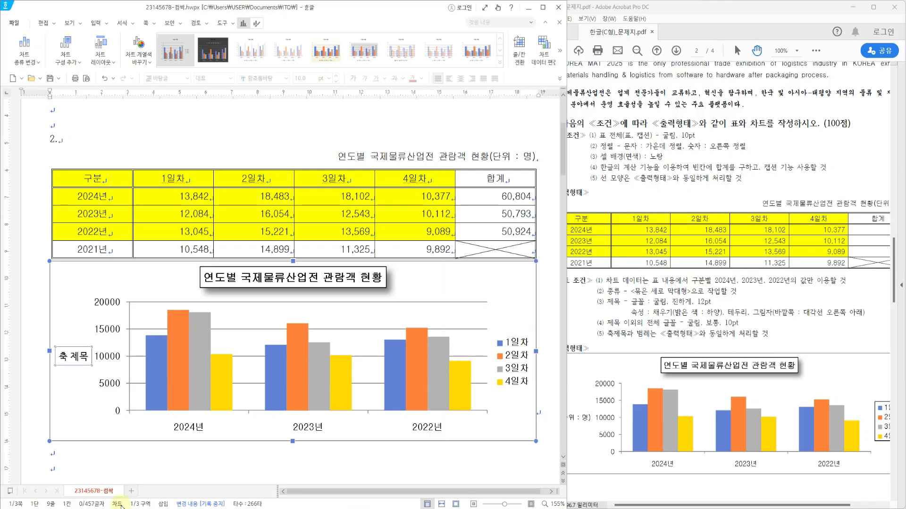
Step: Change the chart's value axis title to "(단위 : 명)" and set its Korean and English fonts to 굴림
right_click(76, 363)
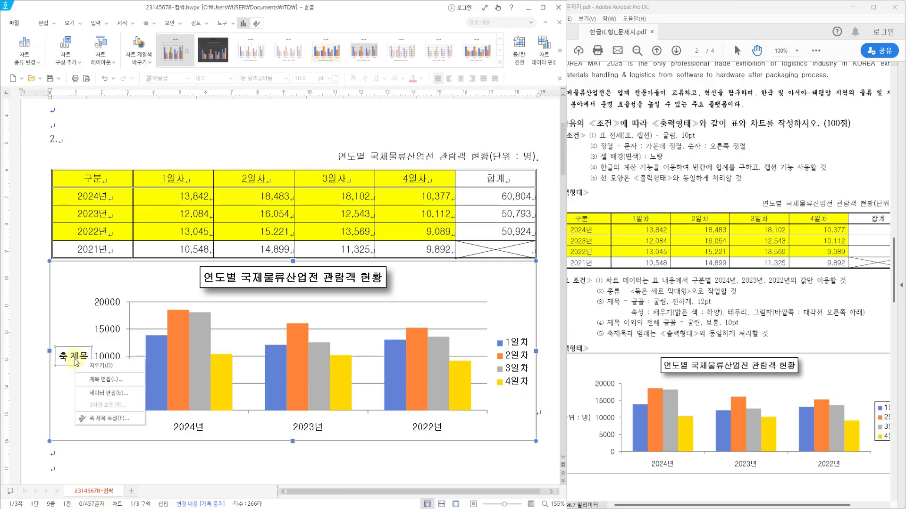
left_click(113, 383)
type("(단위 : 명)")
left_click(322, 258)
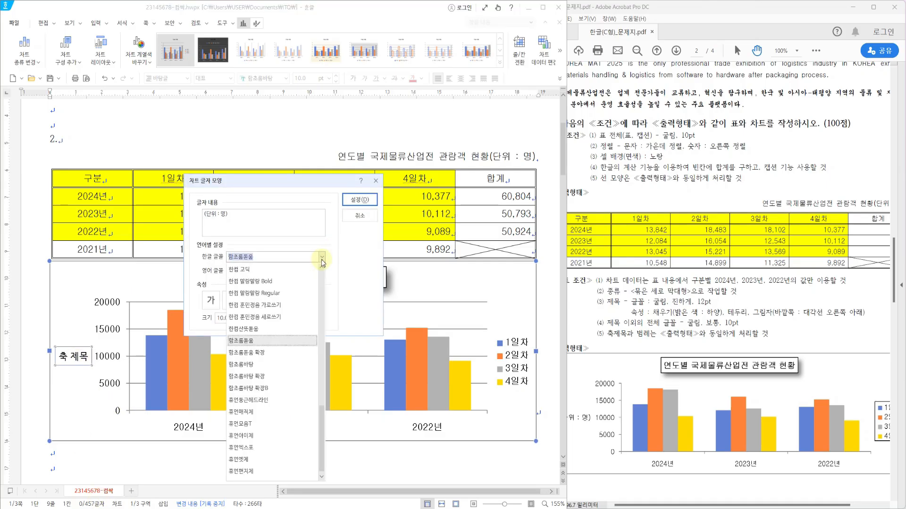
scroll(306, 269, "up", 6)
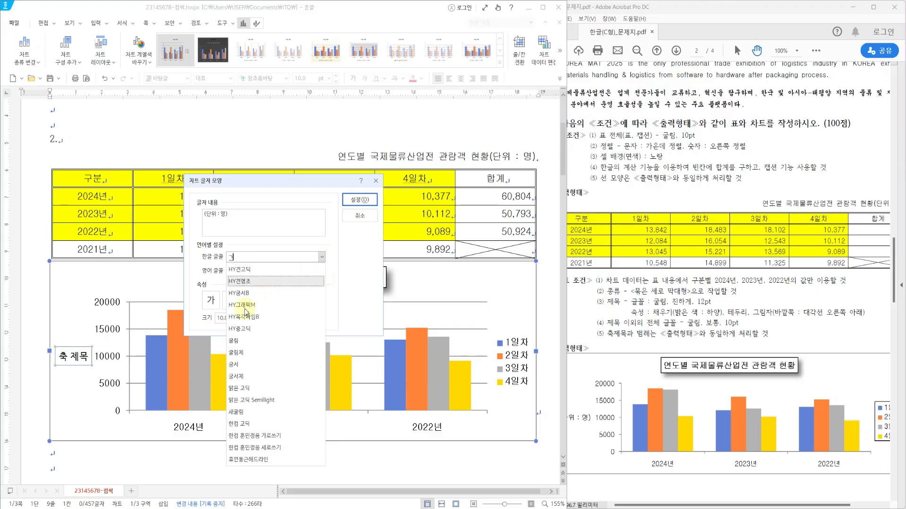
left_click(245, 341)
left_click(322, 272)
scroll(255, 340, "up", 6)
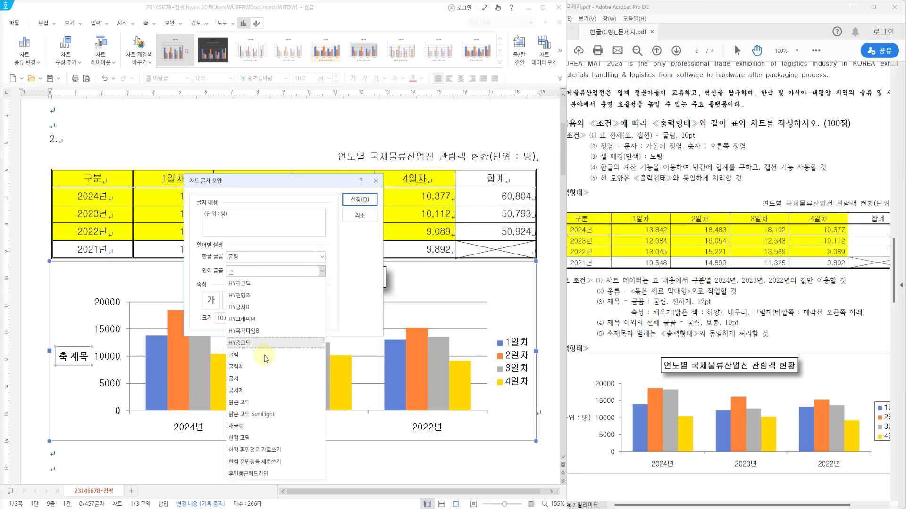
left_click(245, 341)
left_click(360, 199)
left_click(246, 472)
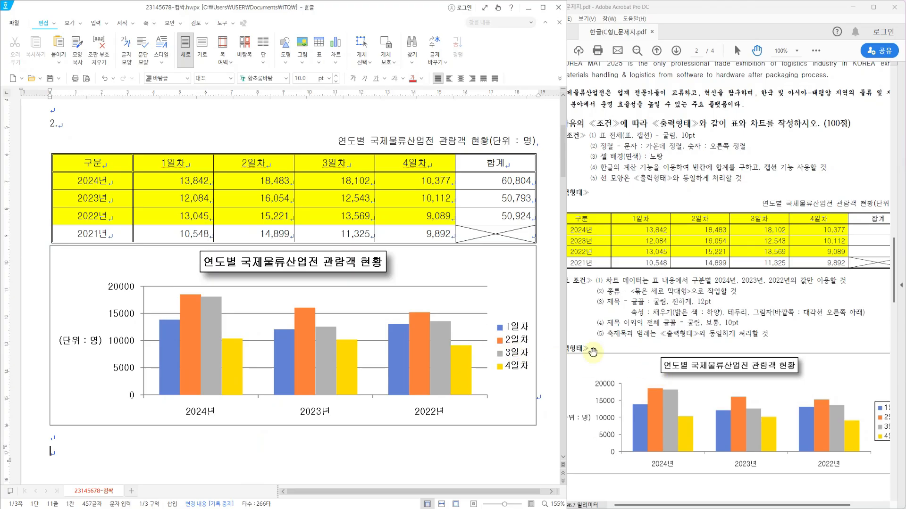
Step: Check the legend in the exam sheet's sample chart and give the chart's legend a black outline
left_click(854, 359)
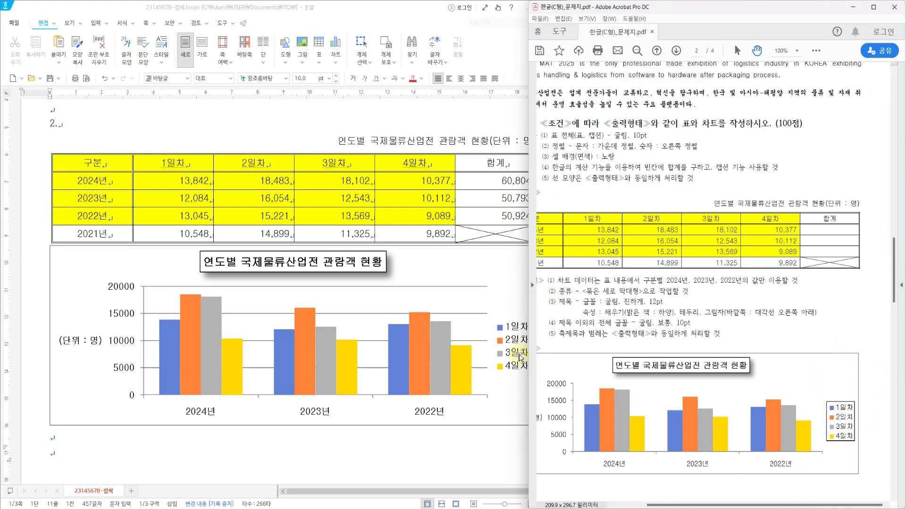
left_click(516, 344)
left_click(516, 345)
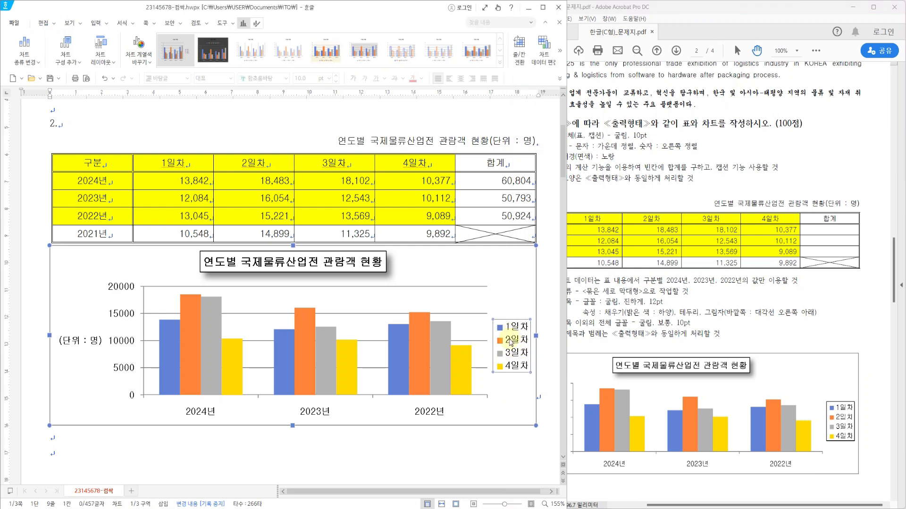
left_click(257, 24)
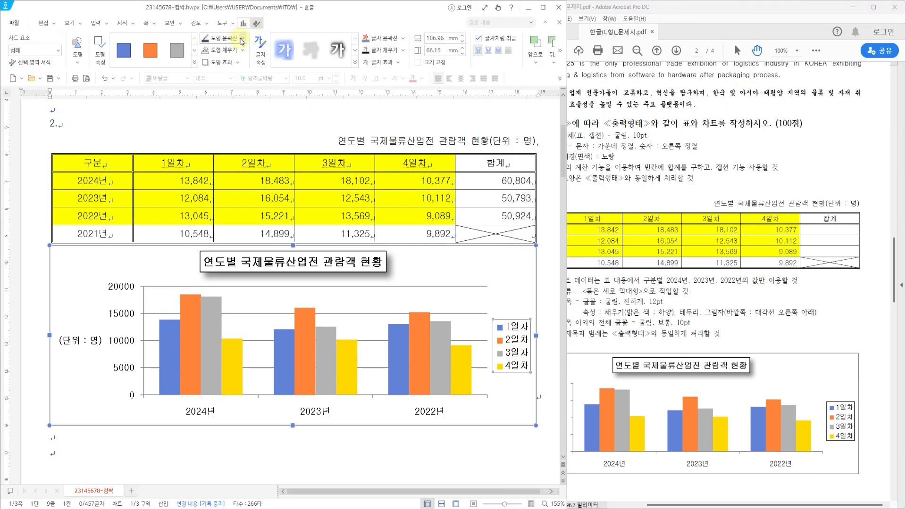
left_click(242, 38)
left_click(215, 88)
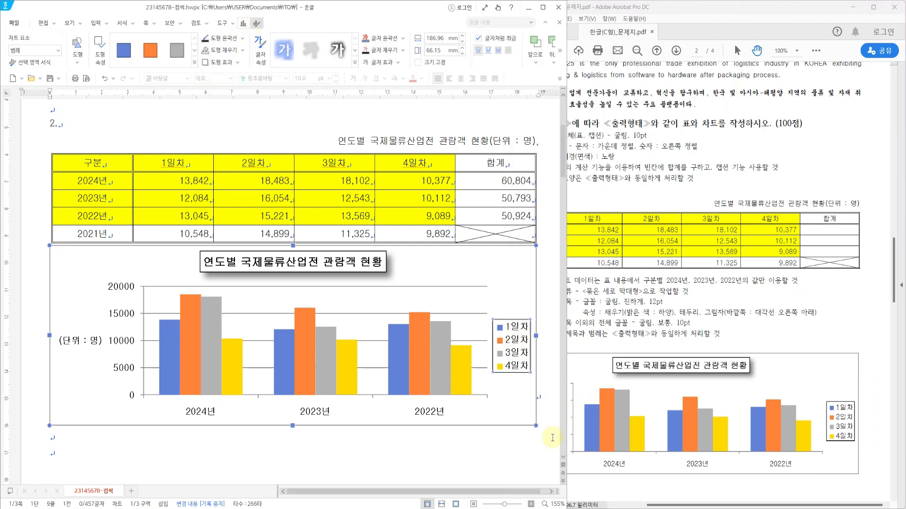
Step: Compare the finished chart with the exam sheet's sample and save the document
left_click(551, 437)
left_click(782, 340)
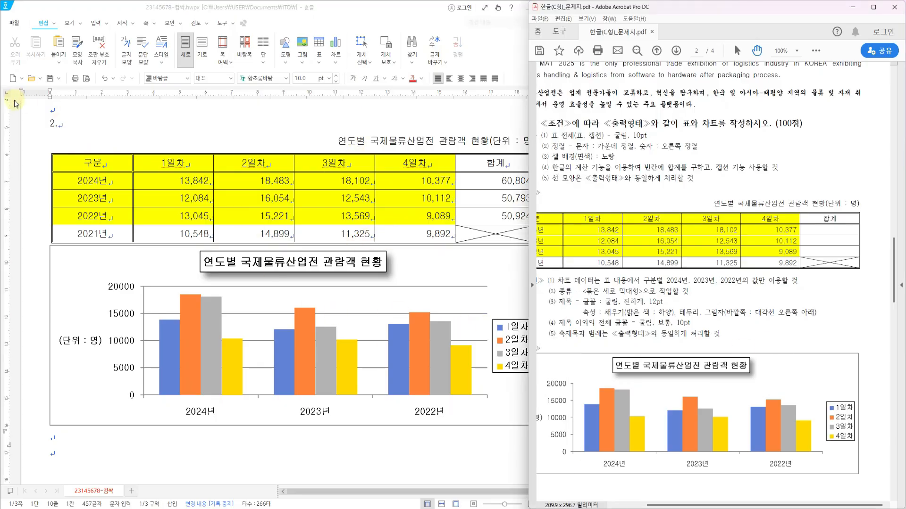
left_click(50, 81)
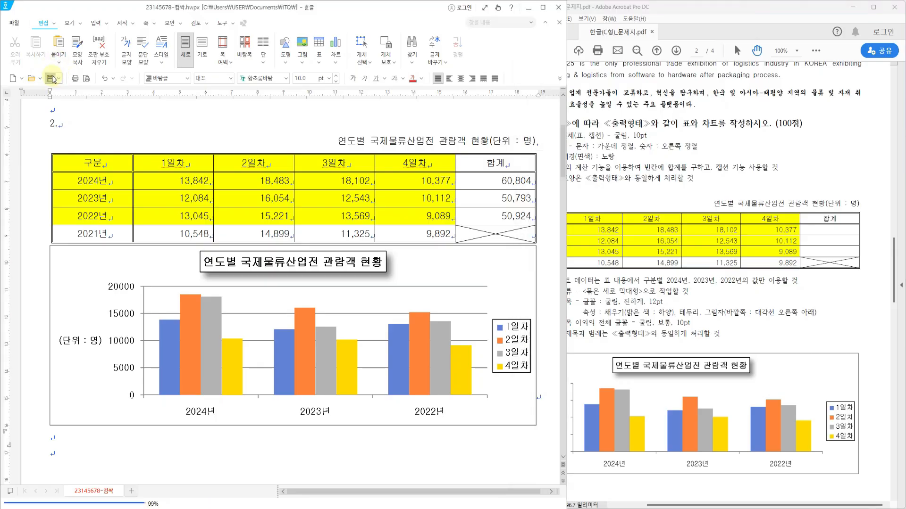
Step: Go to questions 3 and 4 in the answer document and review the 기능평가 II section of the exam sheet
scroll(552, 204, "down", 10)
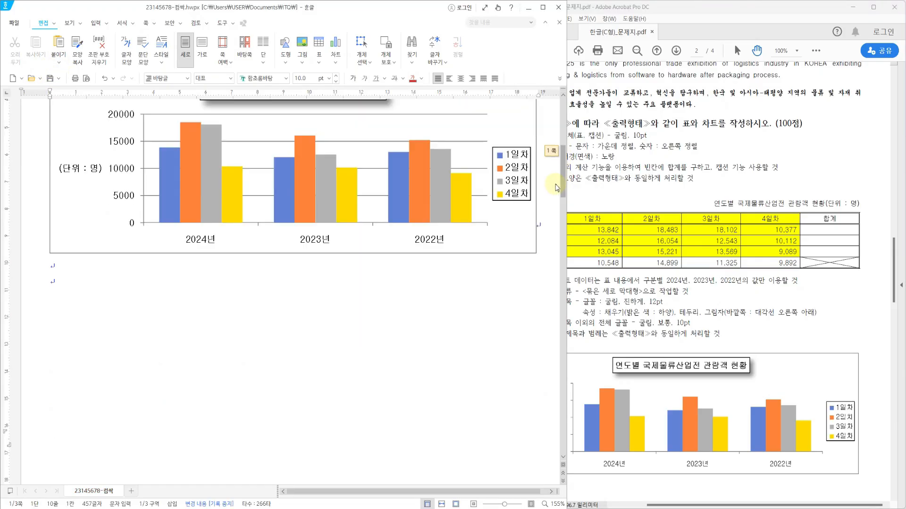
scroll(550, 243, "down", 2)
left_click(85, 189)
left_click(761, 314)
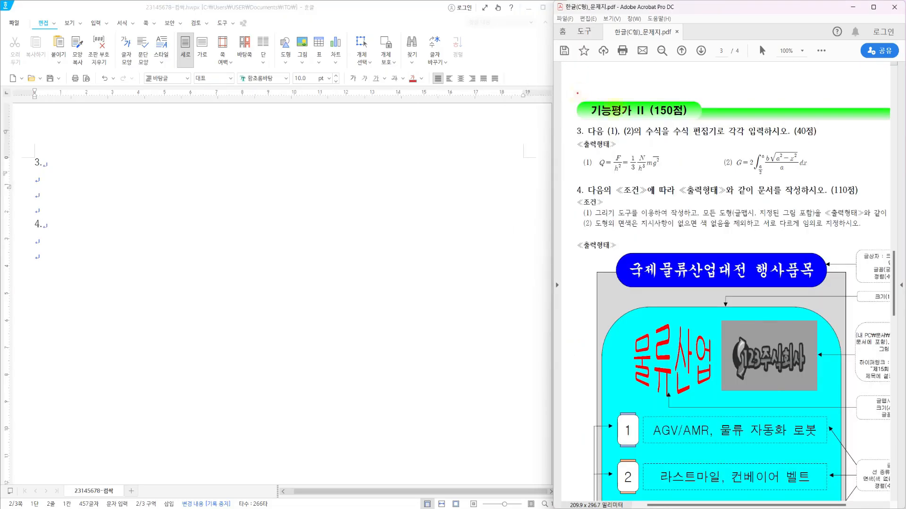
left_click_drag(577, 93, 706, 120)
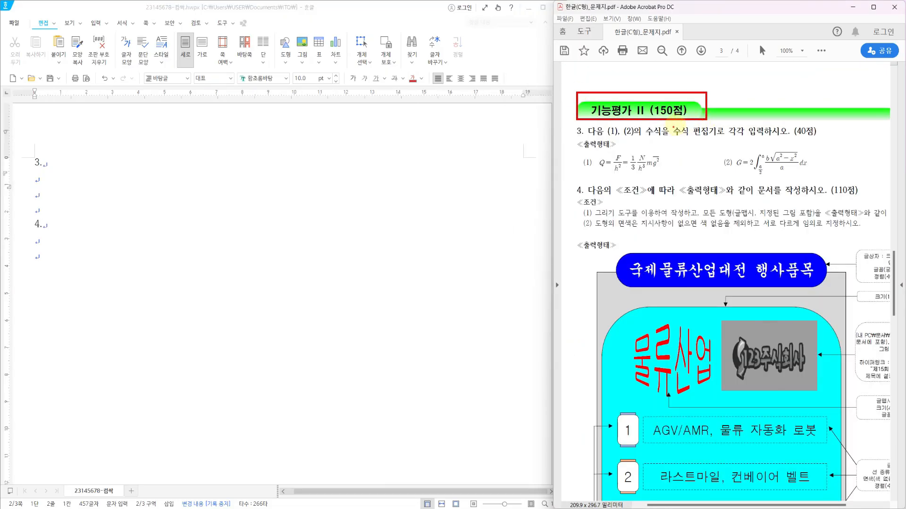
mouse_move(788, 119)
left_mouse_down()
mouse_move(821, 144)
mouse_move(838, 194)
mouse_move(862, 201)
left_mouse_up()
key("Escape")
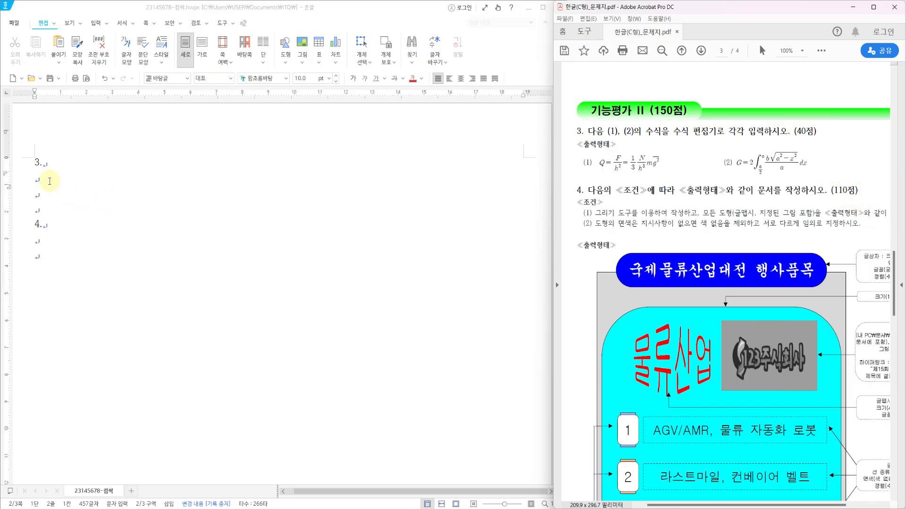
Step: Enter the label "(1)" on the line below question 3 and open the equation editor beside the sheet's first formula
left_click(48, 179)
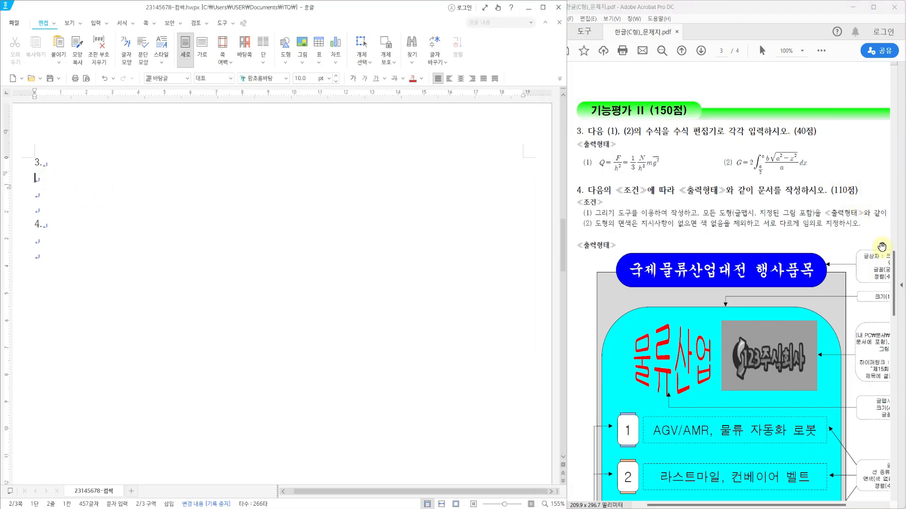
type("(1)")
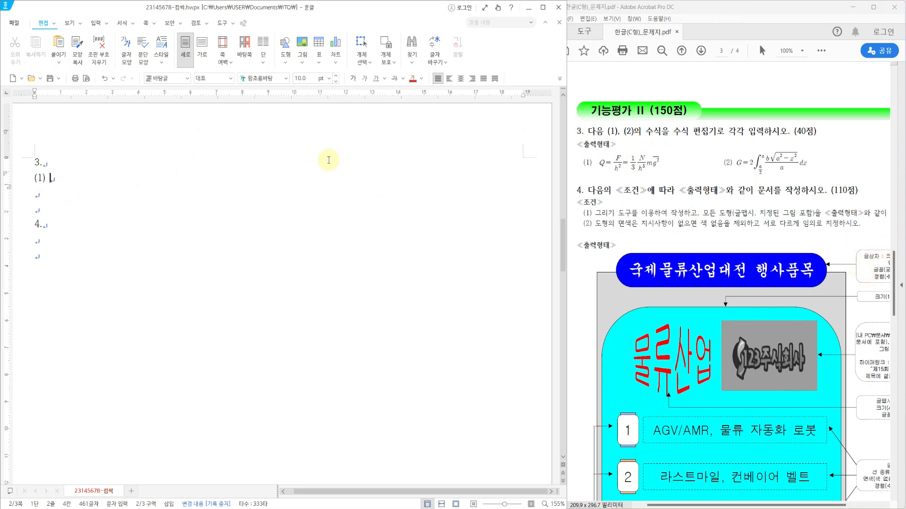
left_click(95, 22)
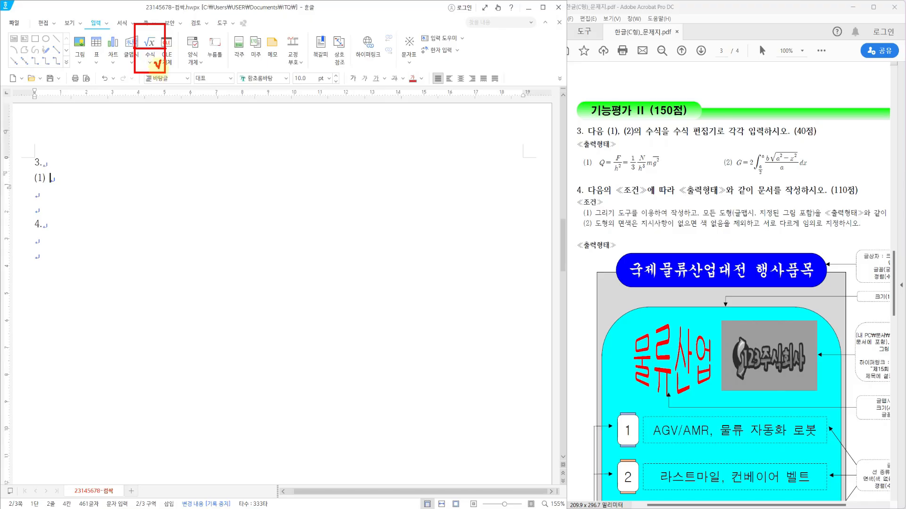
left_click_drag(154, 35, 160, 32)
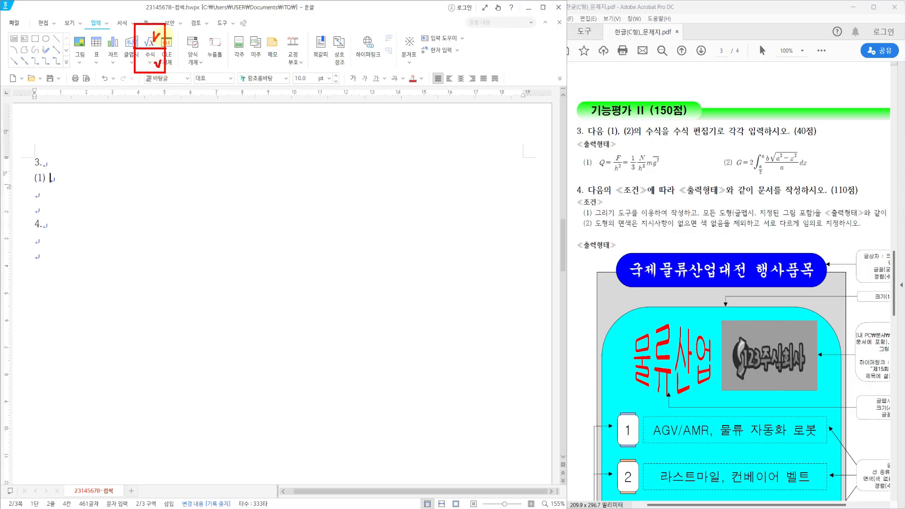
key("Escape")
left_click(151, 44)
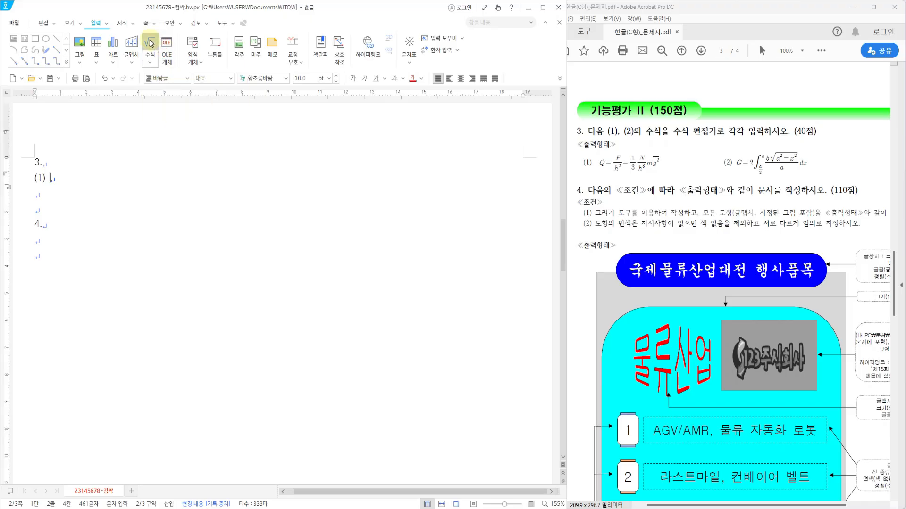
mouse_move(526, 97)
left_mouse_down()
mouse_move(422, 139)
mouse_move(248, 124)
mouse_move(226, 139)
mouse_move(197, 139)
left_mouse_up()
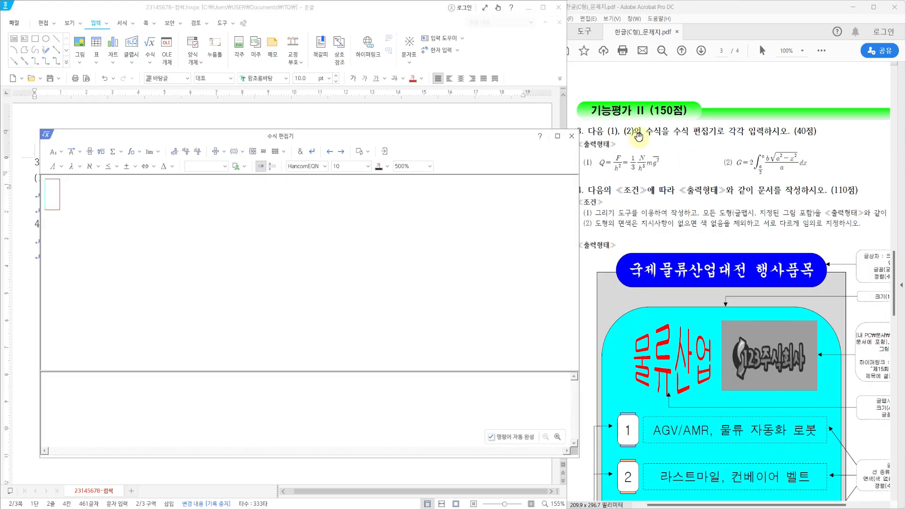
left_click_drag(588, 149, 685, 179)
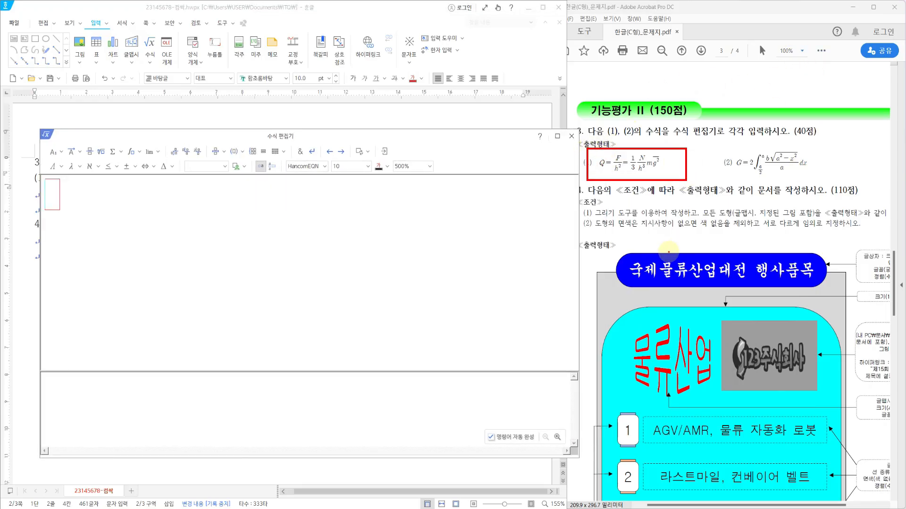
Step: Enter "Q=" in the equation, followed by a fraction with F as numerator and h as denominator
type("Q=")
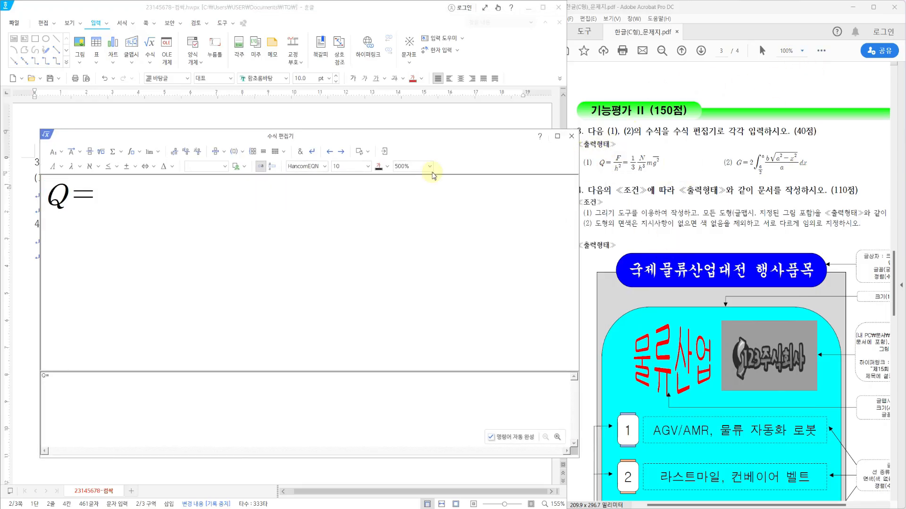
left_click(90, 152)
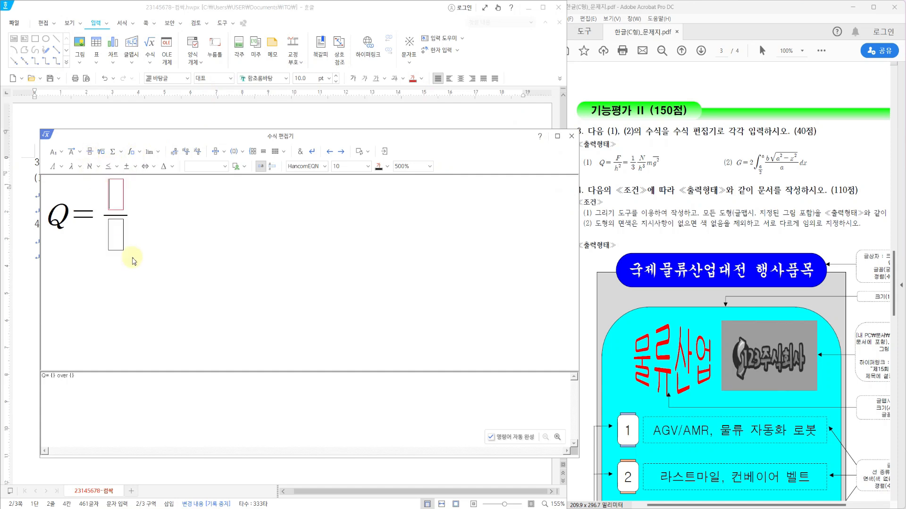
type("ㄹ")
key("BackSpace")
key("Hangul")
type("F")
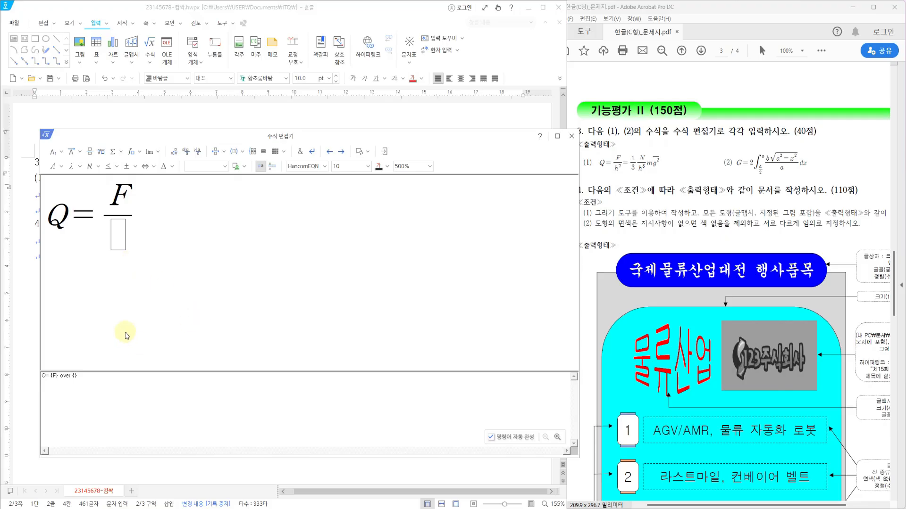
type("h")
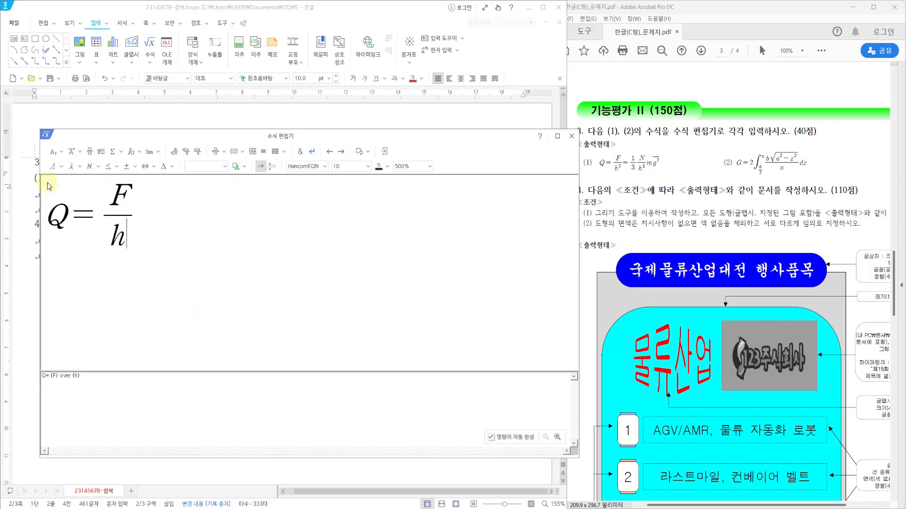
Step: Add the superscript 2 to the h in the denominator and move the cursor out of the fraction
left_click(62, 155)
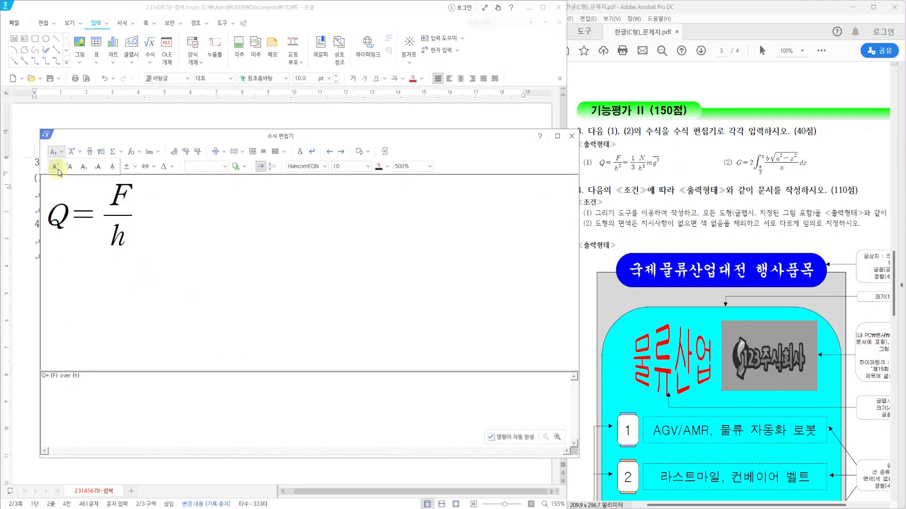
left_click(109, 194)
type("2}")
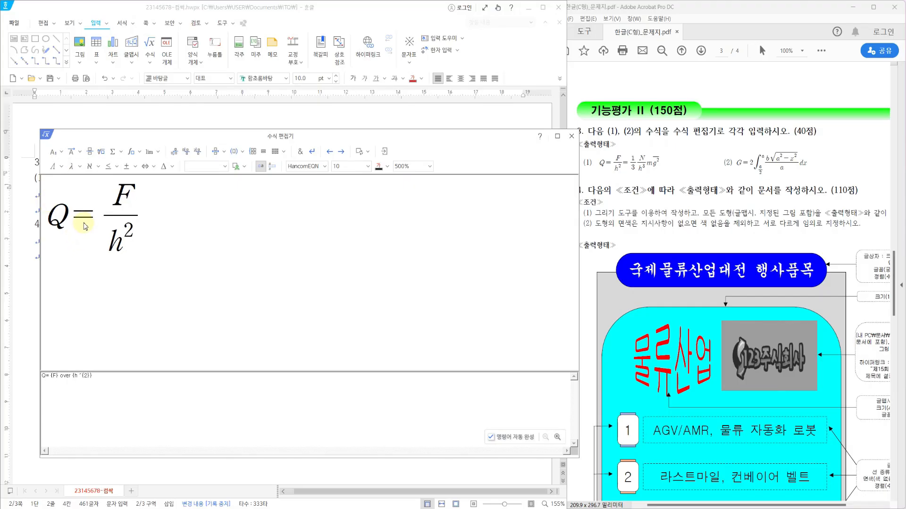
type("=")
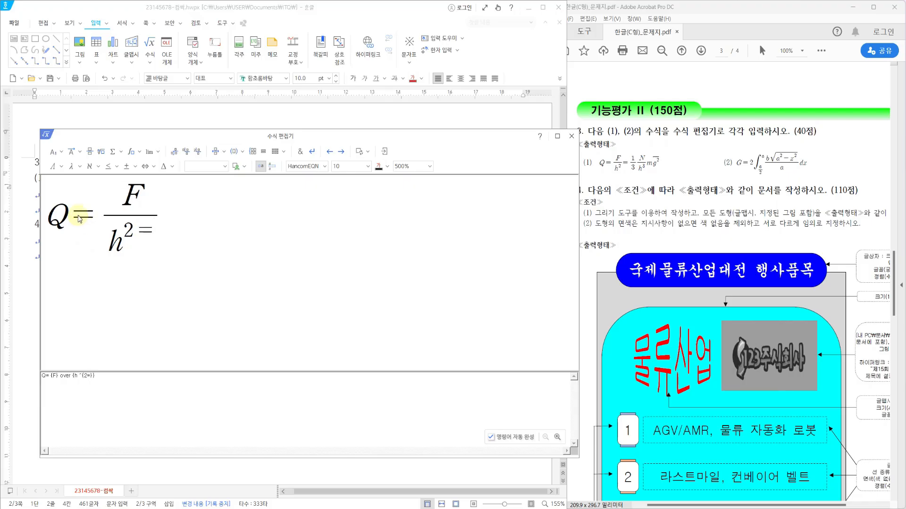
key("BackSpace")
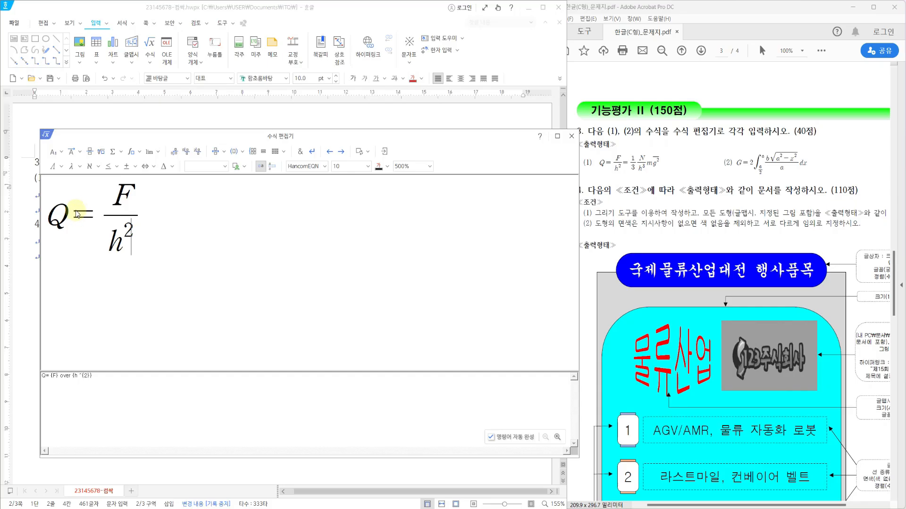
key("Right")
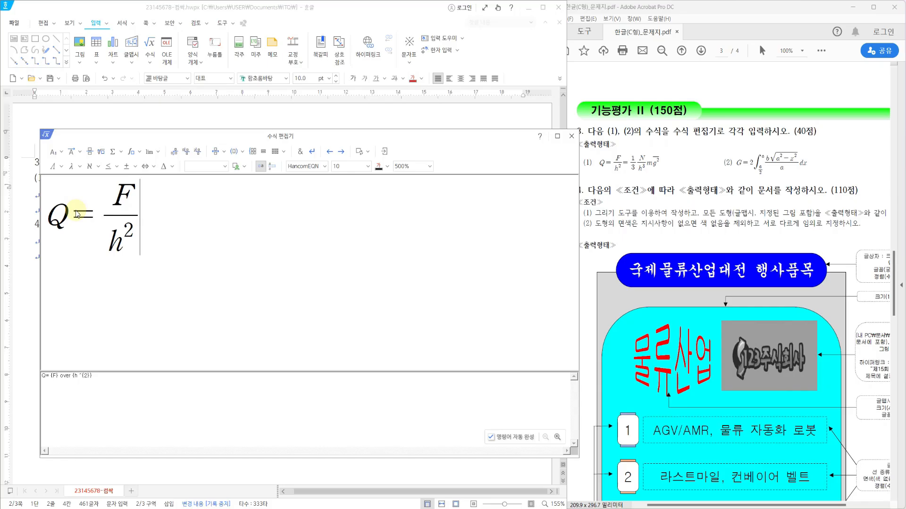
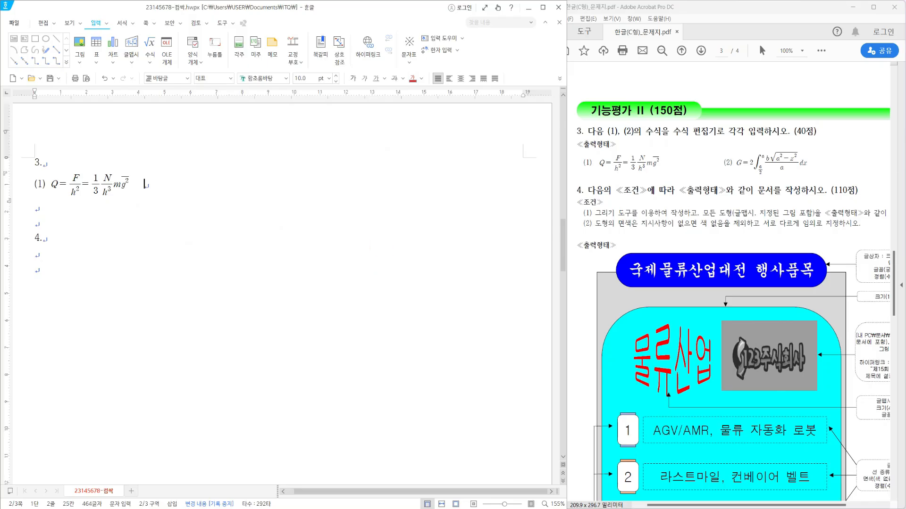
Step: Add the label "(2)" after the first equation and start its equation with "G=2" and an integral with upper and lower limits
type("(2)")
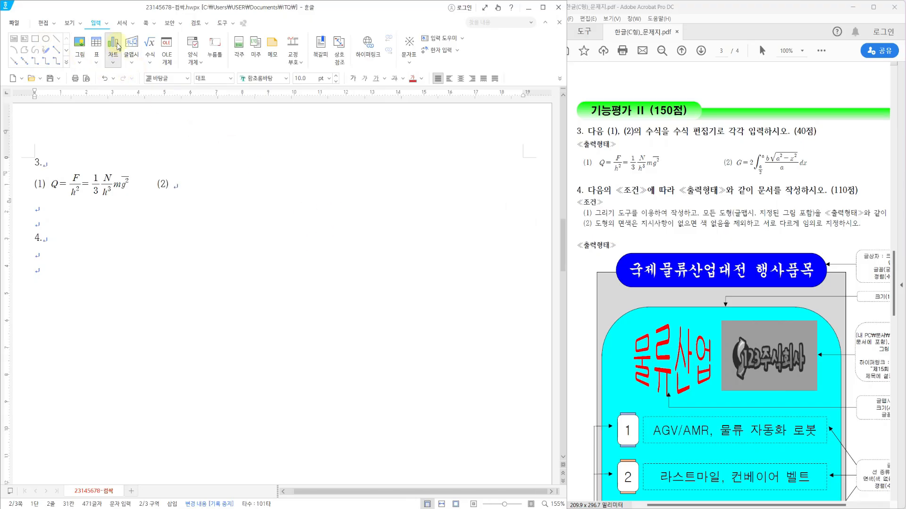
left_click(154, 45)
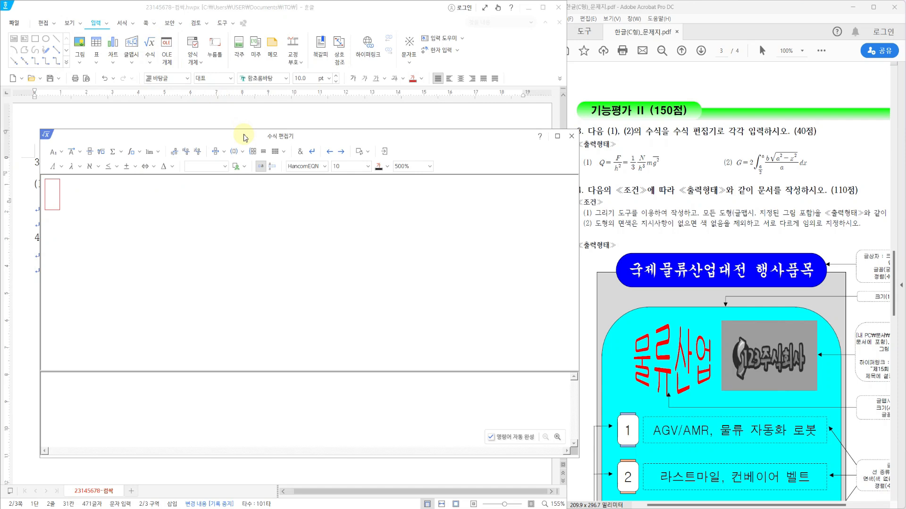
type("G=2")
left_click(139, 156)
left_click(134, 166)
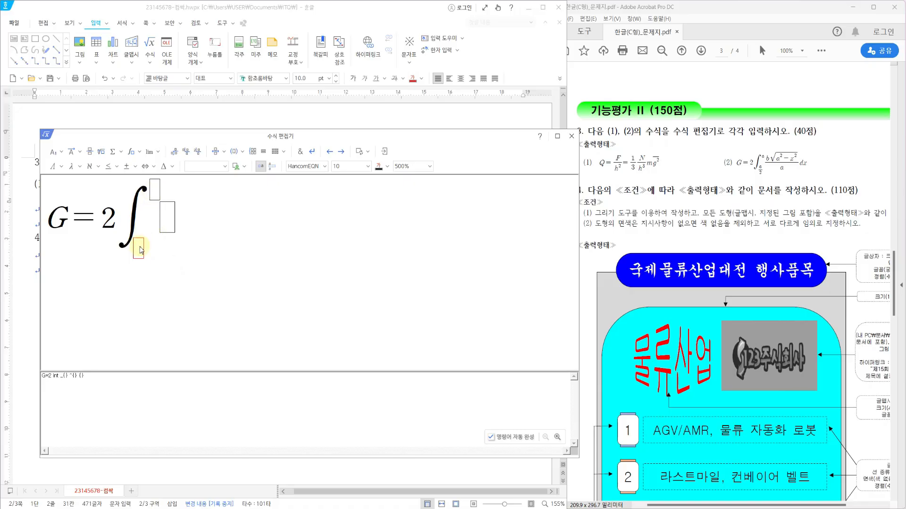
Step: Set the integral's lower limit to the fraction a over 2 and its upper limit to a
left_click(90, 152)
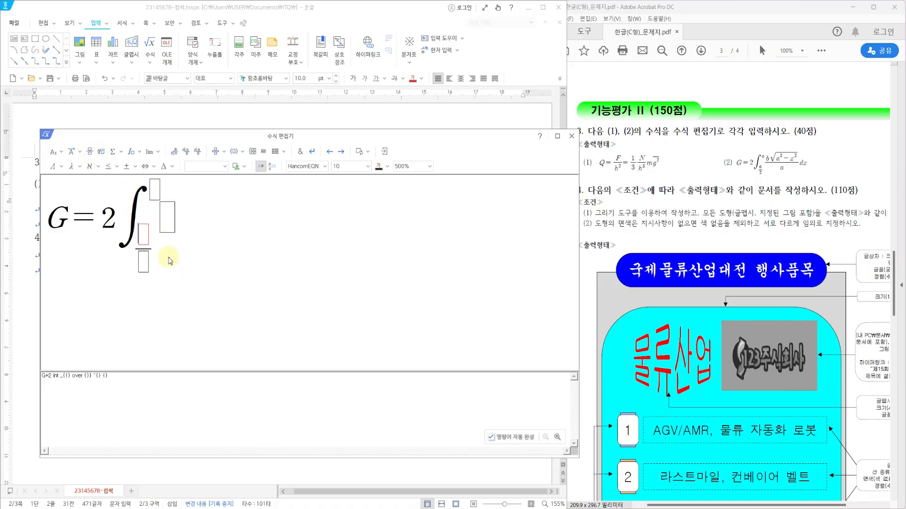
left_click(143, 259)
type("2")
left_click(144, 235)
type("a")
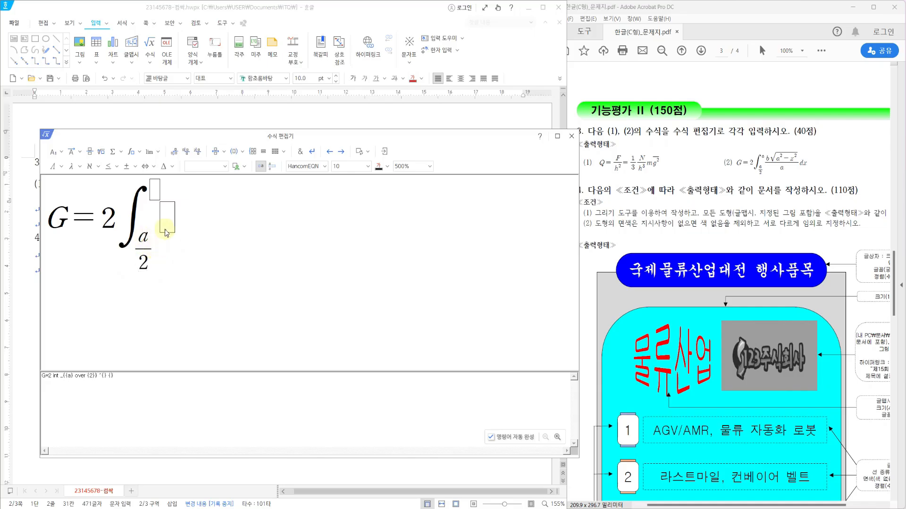
left_click(156, 206)
type("a")
Step: Insert a fraction after the integral, with b followed by a square root as its numerator
left_click(171, 223)
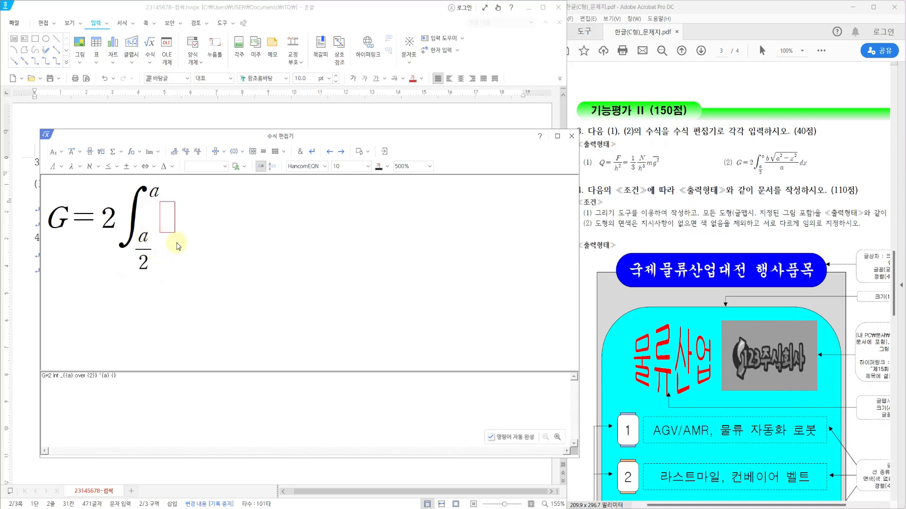
left_click(90, 152)
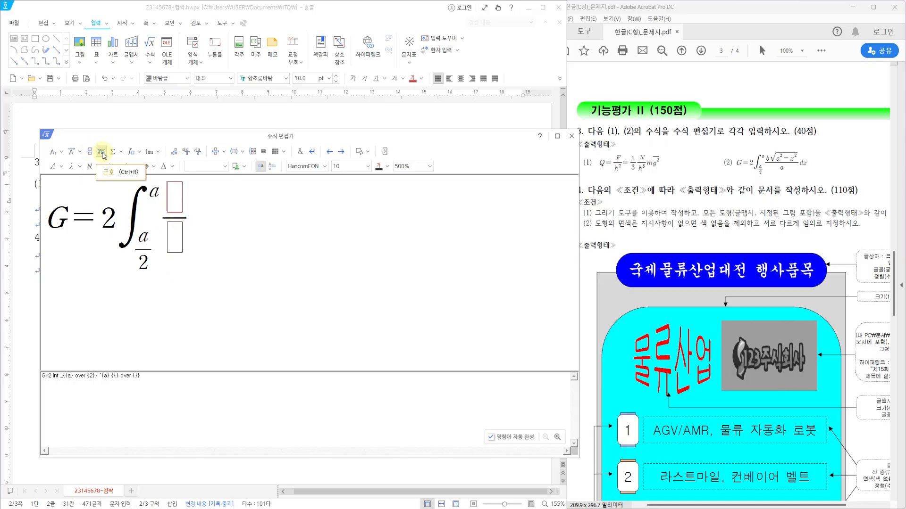
left_click(102, 151)
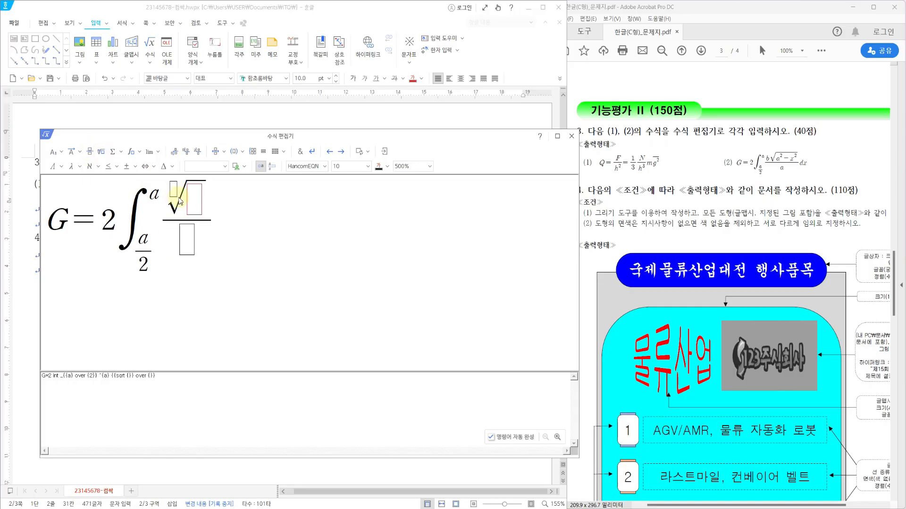
left_click(175, 222)
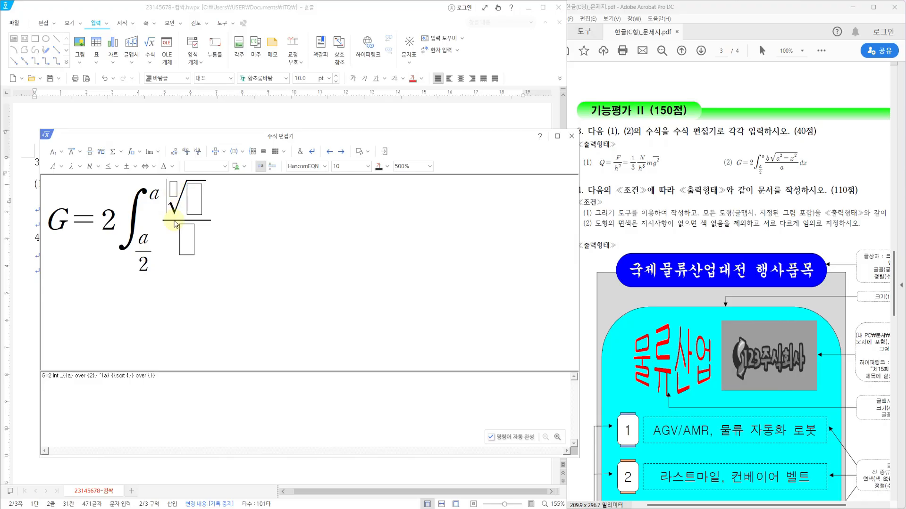
type("b")
Step: Enter a squared minus x squared under the square root, with both 2s as superscripts
left_click(208, 209)
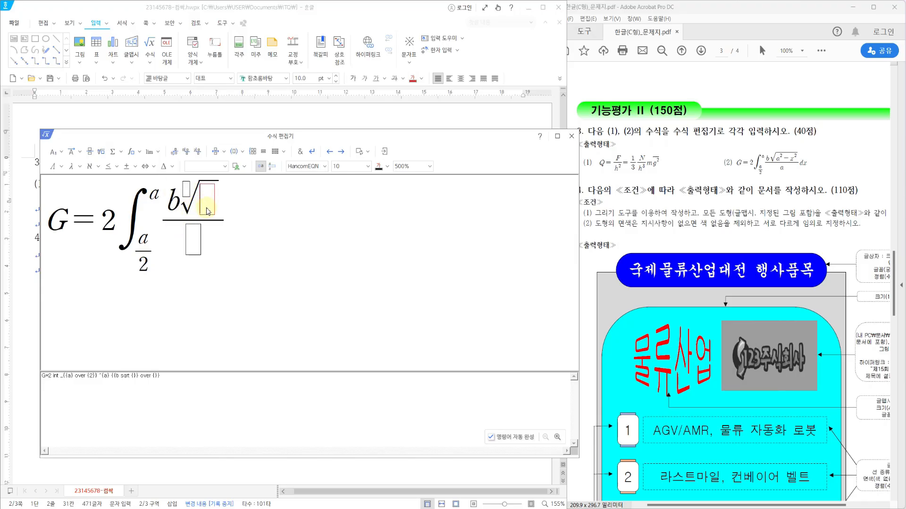
type("a")
left_click(59, 152)
left_click(55, 167)
type("2} ")
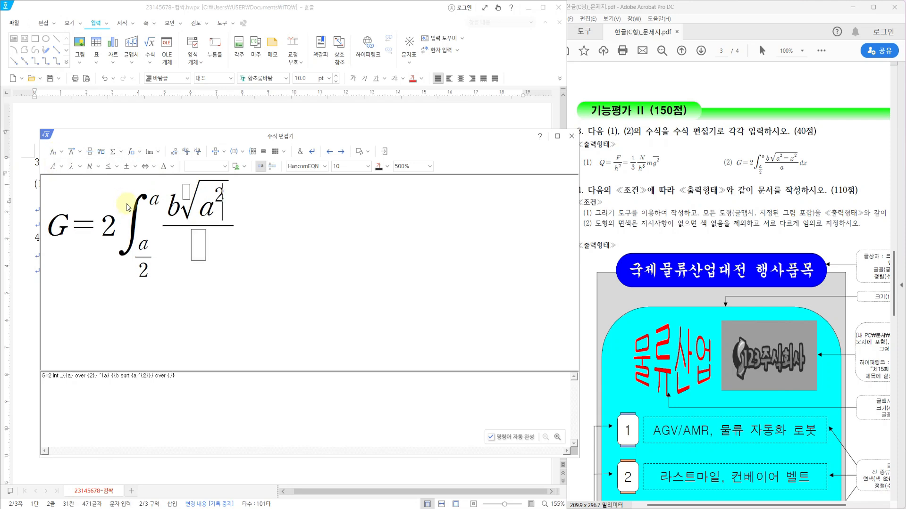
type("-")
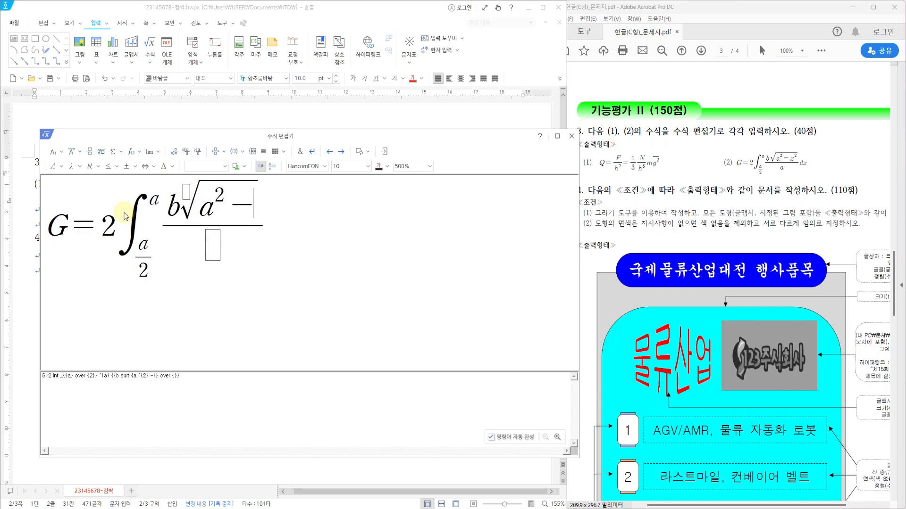
type("x ")
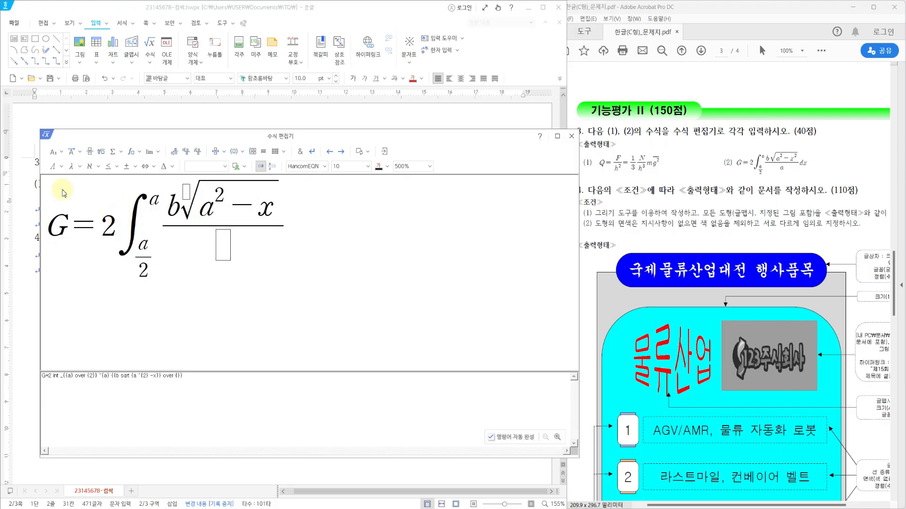
type("^{")
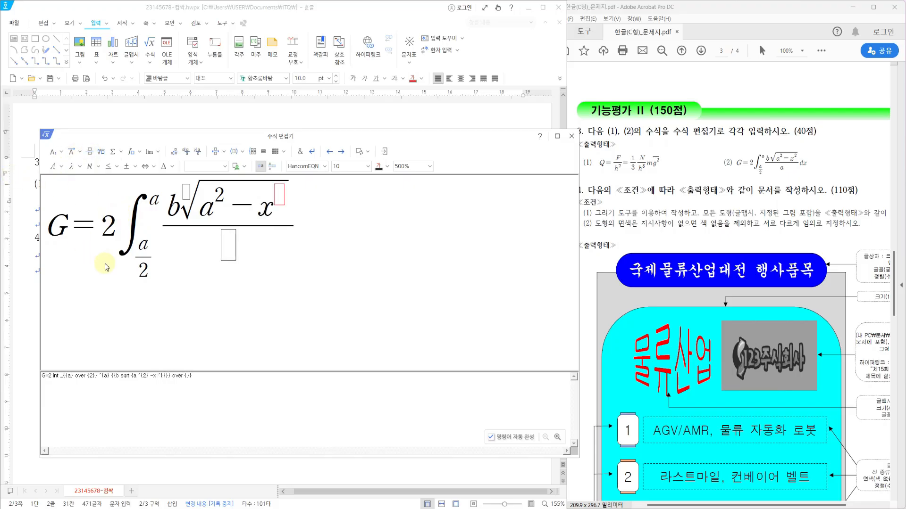
type("2")
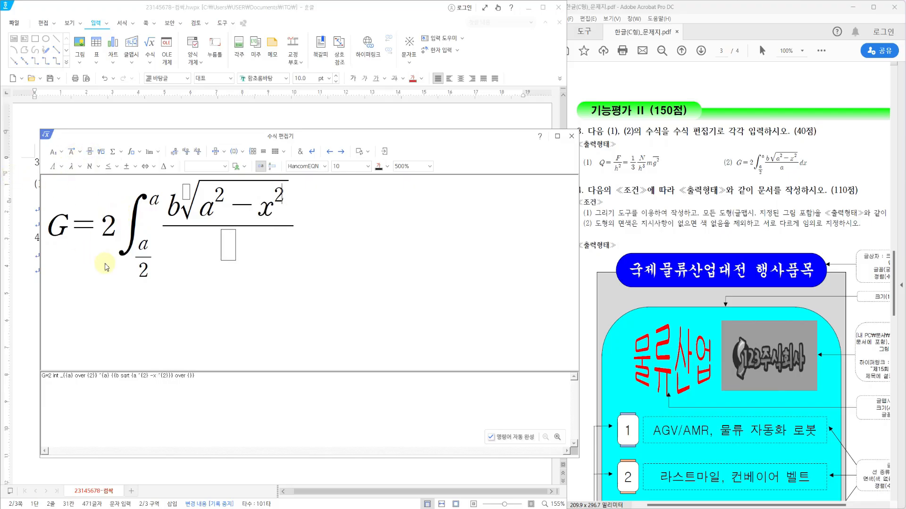
Step: Enter a as the fraction's denominator and add "dx" after the fraction
left_click(229, 246)
type("a")
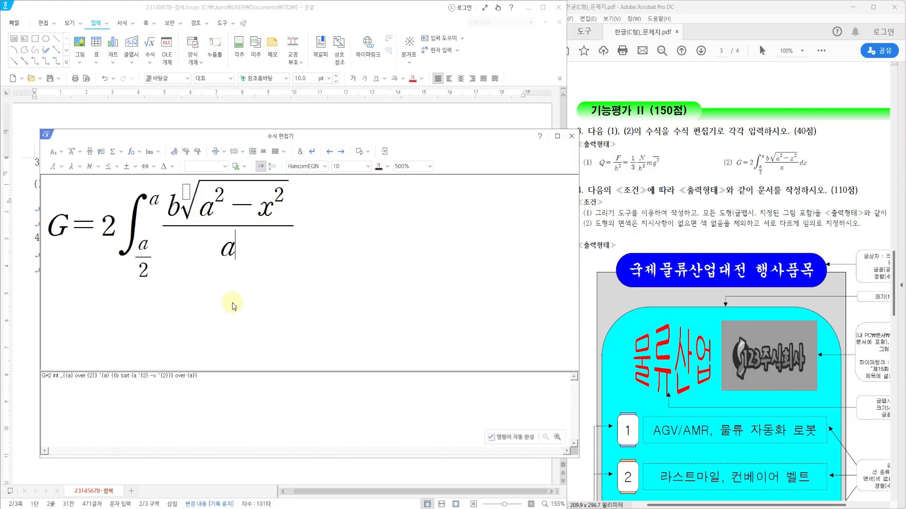
key("Right")
type("dx")
Step: Insert the finished equation into the document, put the cursor on the line below question 4, and save the file
left_click(385, 151)
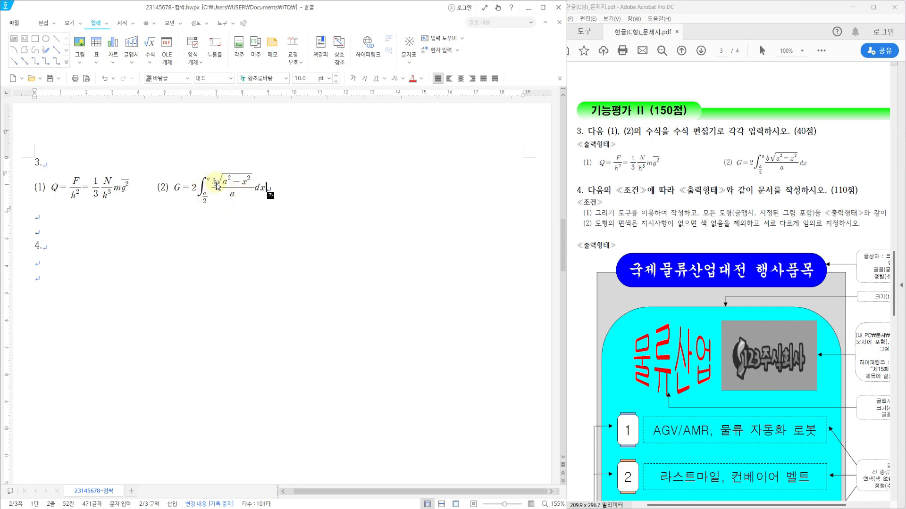
left_click(45, 265)
left_click(47, 77)
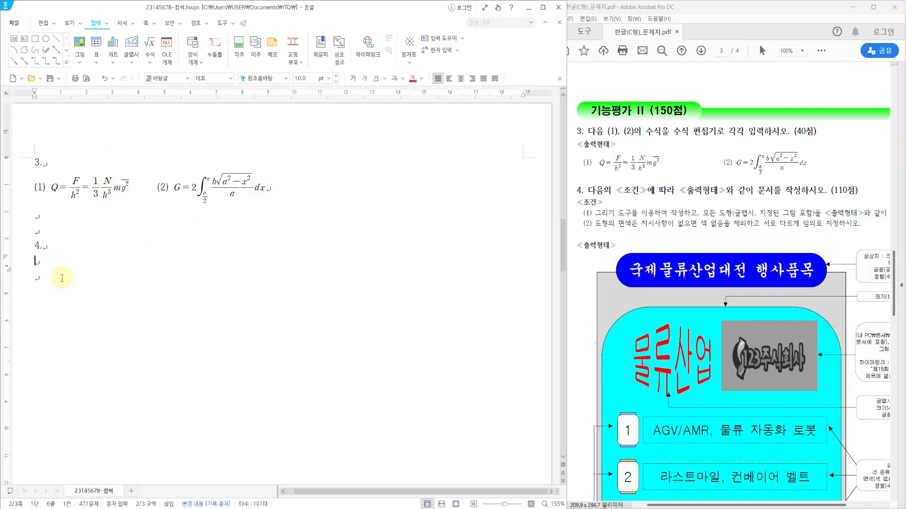
Step: Enlarge the exam sheet and examine question 4's drawing layout with the callouts for the title and the rounded background
left_click_drag(567, 287, 353, 286)
scroll(637, 286, "up", 1)
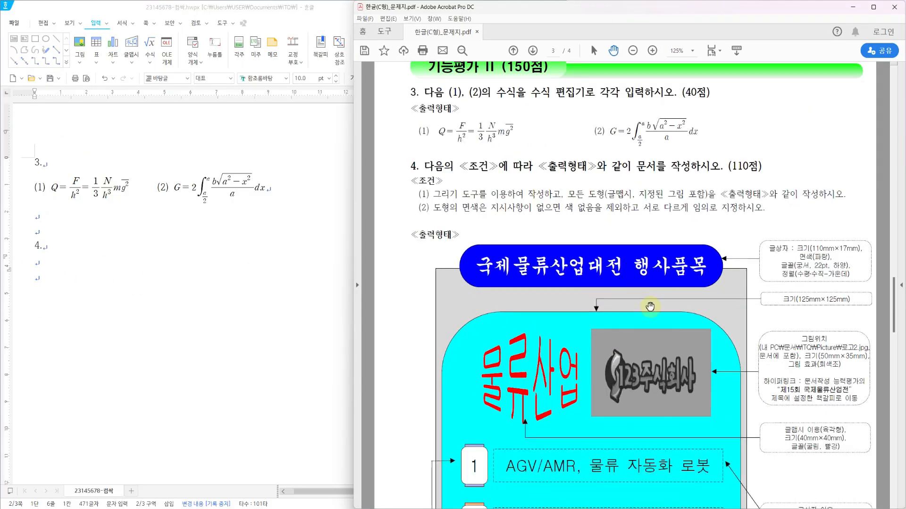
scroll(708, 389, "down", 3)
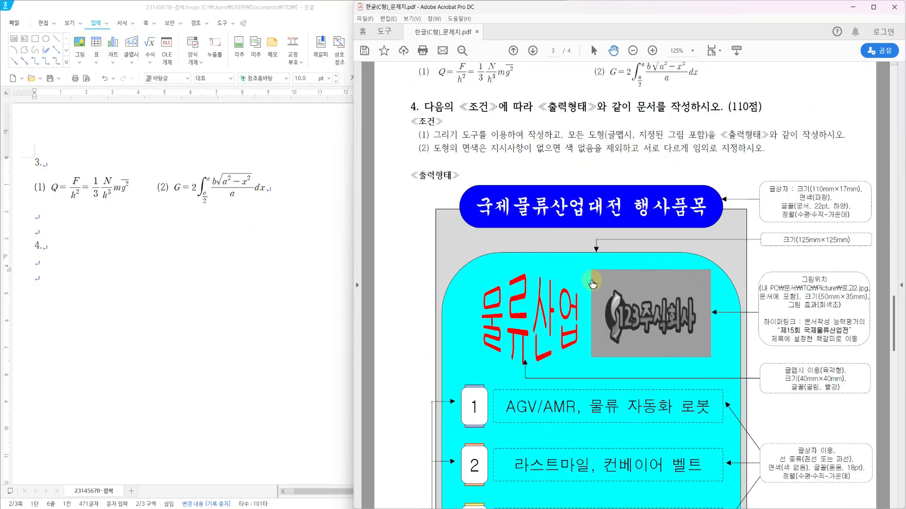
scroll(643, 311, "down", 3)
scroll(643, 312, "down", 4)
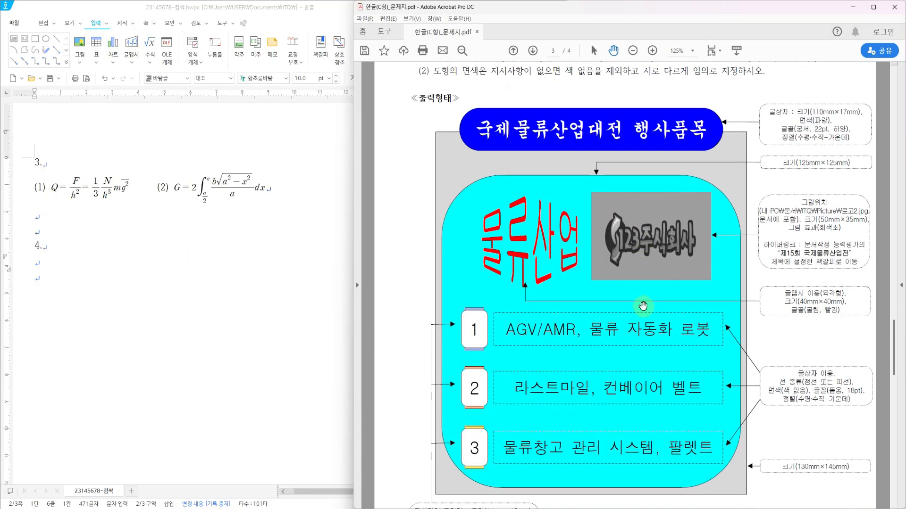
scroll(642, 305, "down", 2)
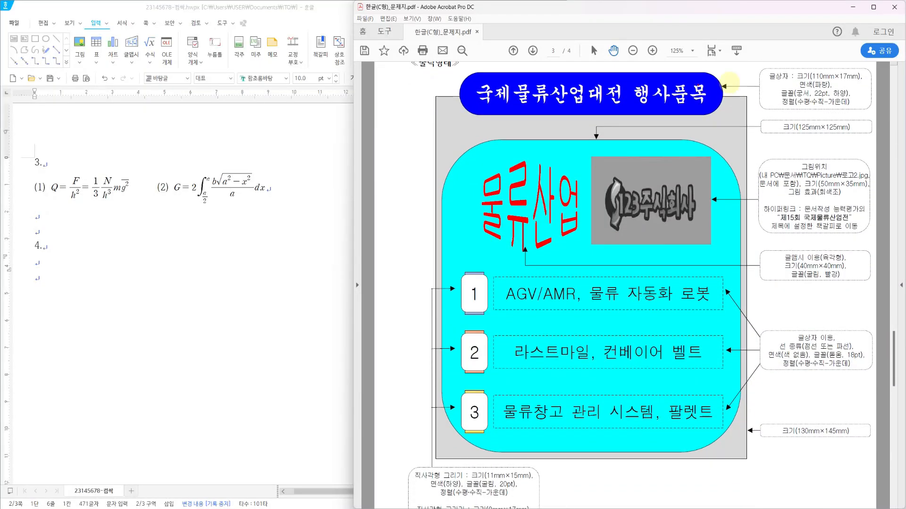
mouse_move(732, 82)
left_mouse_down()
mouse_move(720, 84)
mouse_move(734, 95)
left_mouse_up()
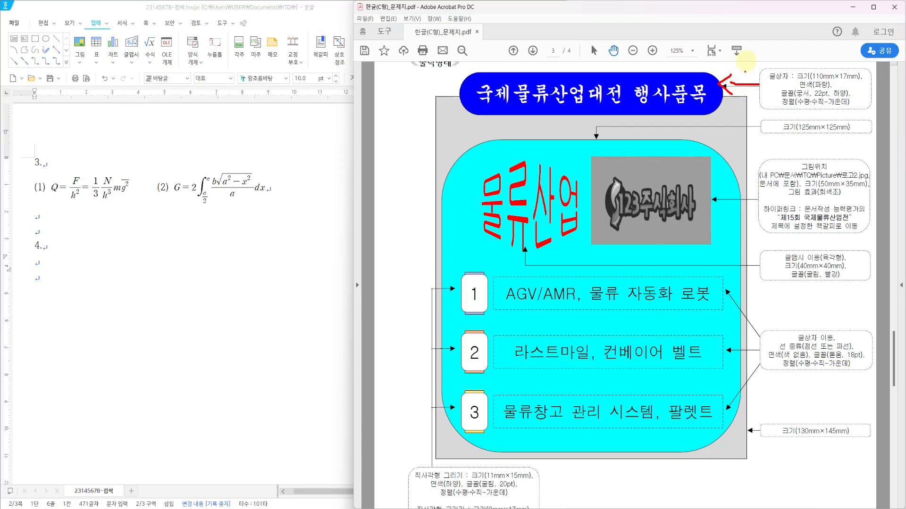
left_click_drag(749, 61, 873, 110)
mouse_move(596, 131)
left_mouse_down()
mouse_move(598, 146)
mouse_move(748, 127)
mouse_move(874, 145)
left_mouse_up()
key("Escape")
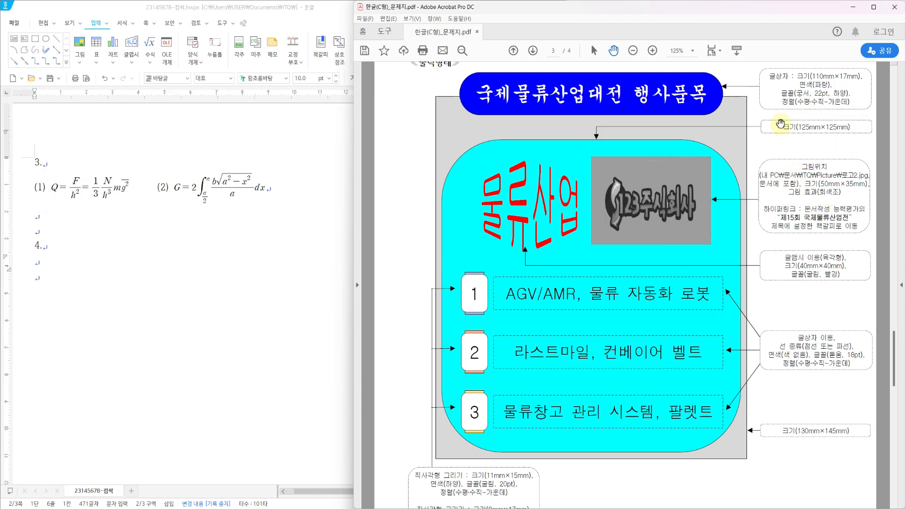
Step: Check in question 4's callouts which objects are text boxes, which give only a size, and which are drawn rectangles
left_click_drag(755, 68, 791, 85)
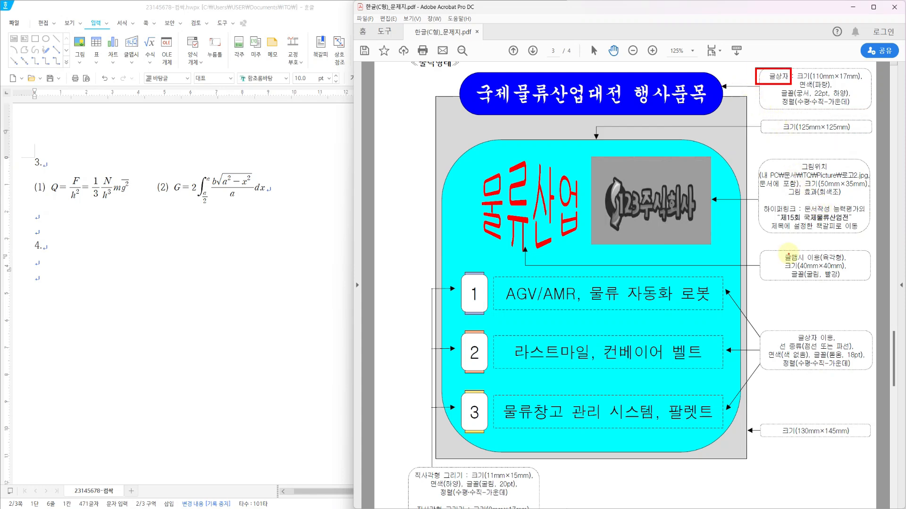
left_click_drag(792, 327, 821, 344)
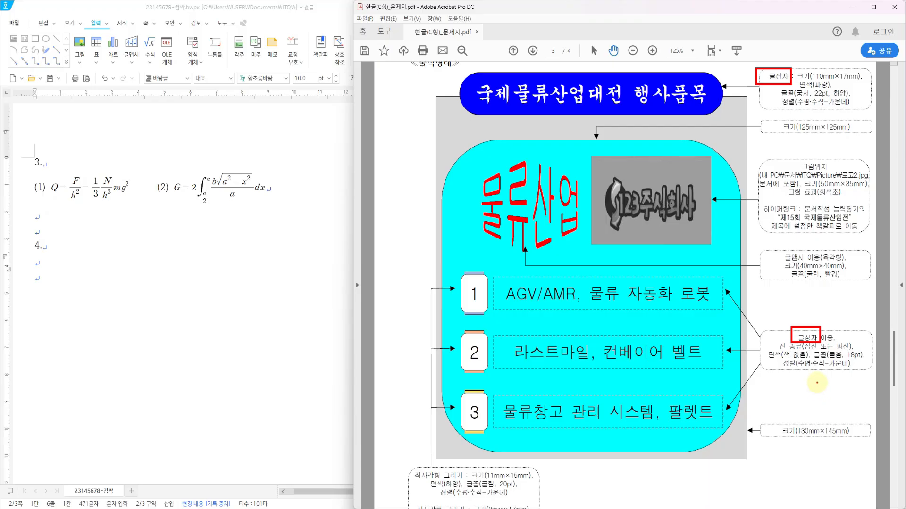
key("Escape")
left_click_drag(772, 117, 855, 133)
left_click_drag(771, 419, 855, 444)
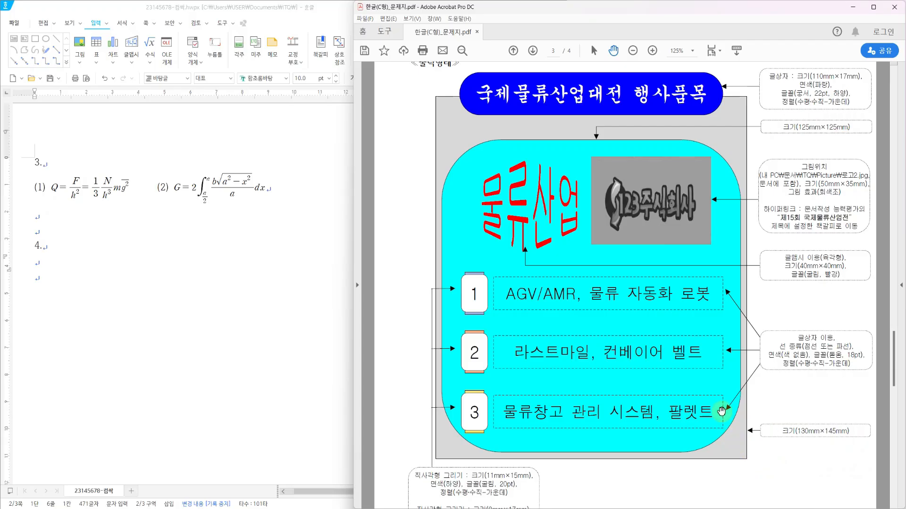
scroll(669, 370, "down", 2)
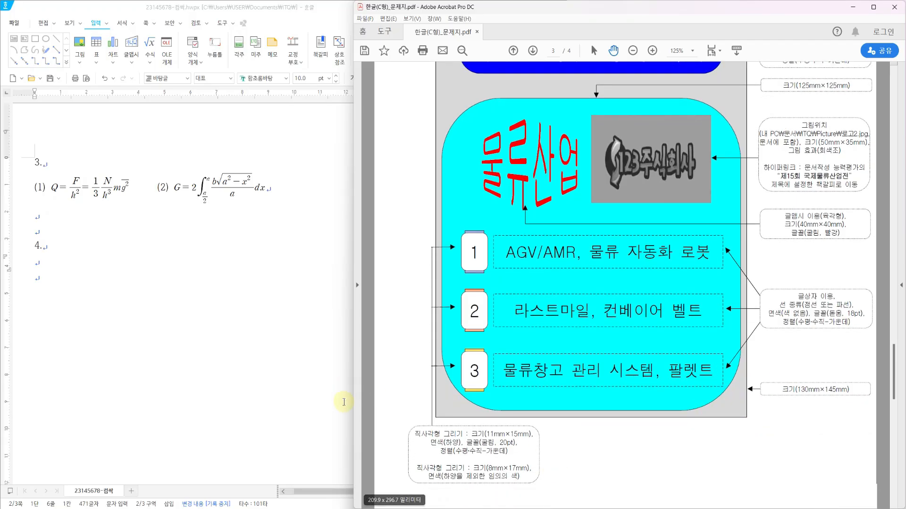
mouse_move(402, 424)
left_mouse_down()
mouse_move(434, 470)
mouse_move(467, 491)
left_mouse_up()
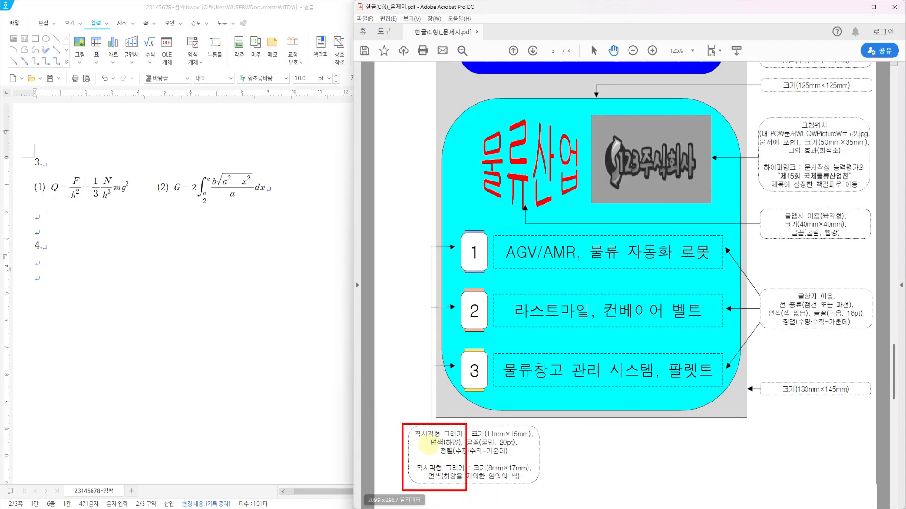
mouse_move(408, 404)
left_mouse_down()
mouse_move(415, 420)
mouse_move(420, 397)
left_mouse_up()
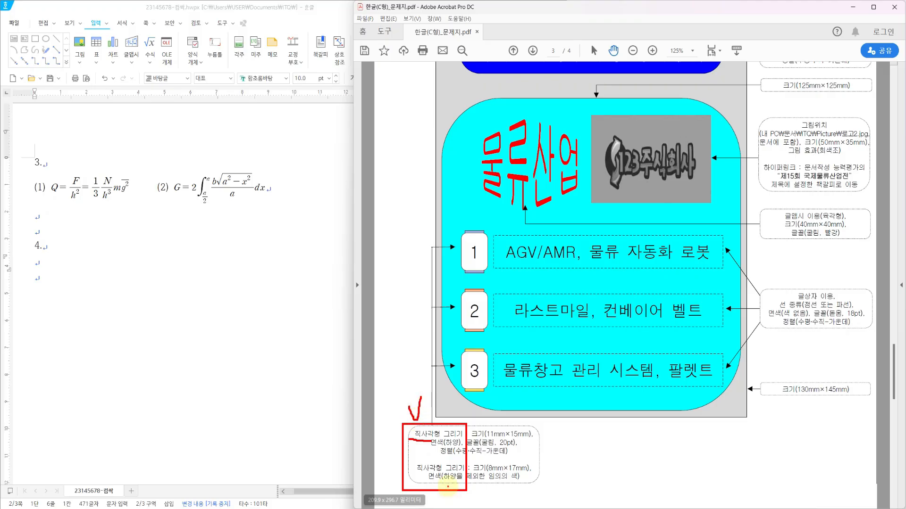
key("Escape")
Step: Examine the title banner of question 4 and its text box callout for size, fill colour, font and alignment
scroll(590, 460, "up", 3)
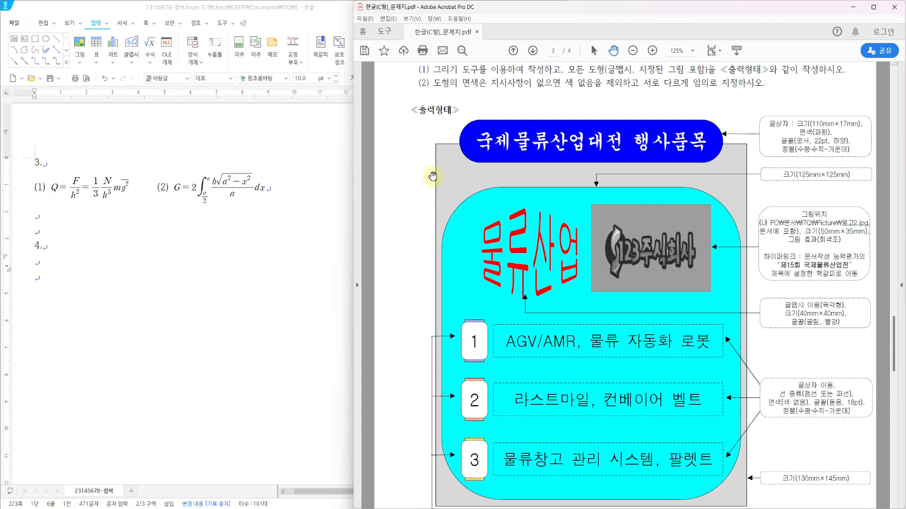
left_click_drag(467, 112, 722, 167)
mouse_move(457, 68)
left_mouse_down()
mouse_move(491, 97)
mouse_move(470, 99)
mouse_move(469, 108)
mouse_move(492, 100)
left_mouse_up()
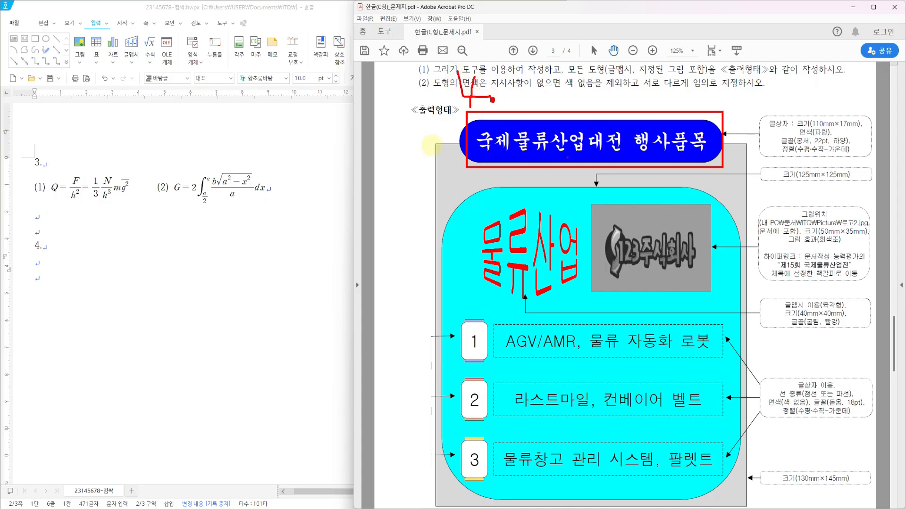
mouse_move(428, 126)
left_mouse_down()
mouse_move(471, 122)
mouse_move(479, 111)
left_mouse_up()
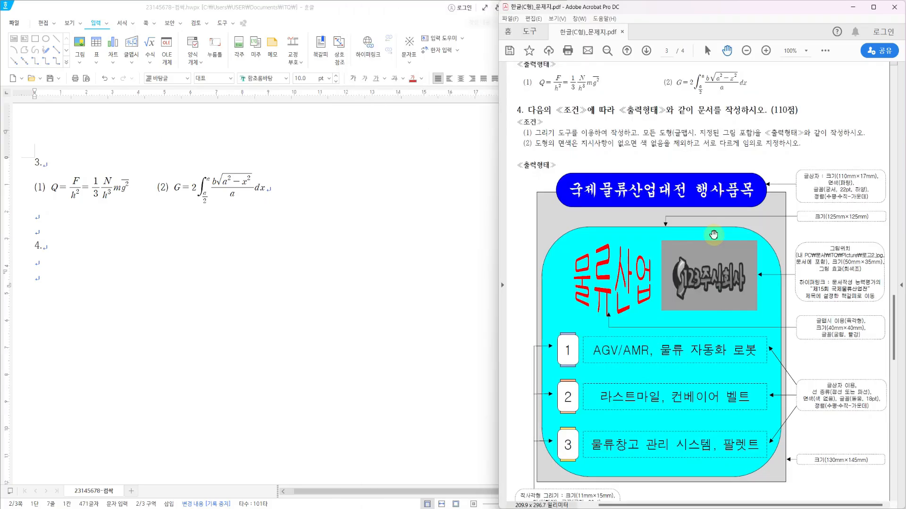
left_click_drag(780, 159, 895, 206)
left_click_drag(797, 180, 824, 184)
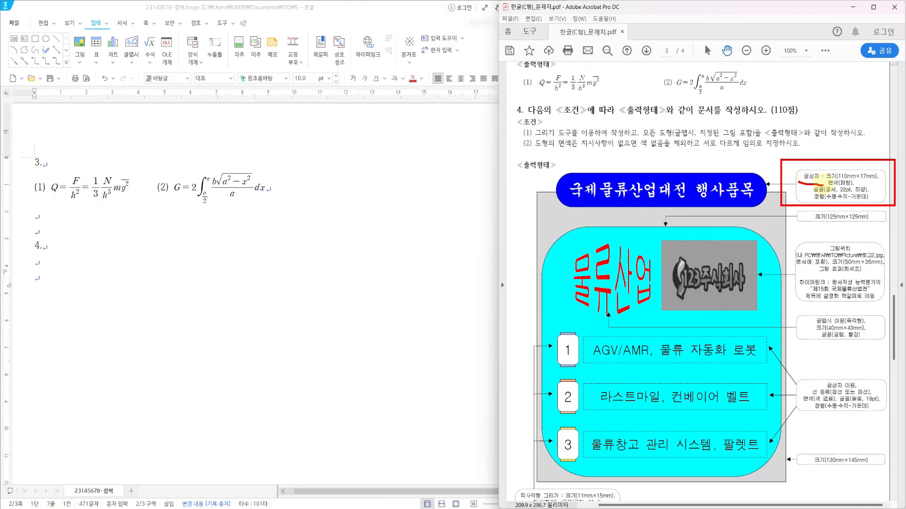
key("Escape")
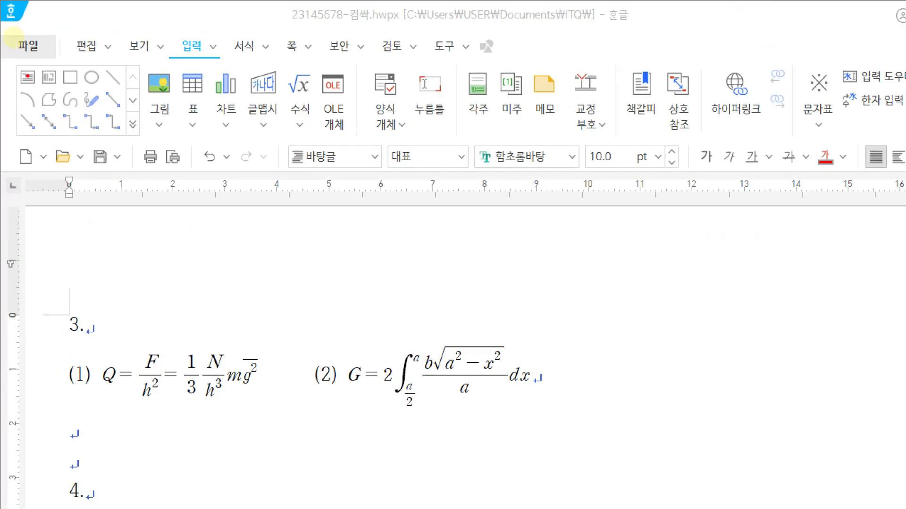
Step: Draw a wide, low horizontal text box just below the question 4 label for the title banner
mouse_move(29, 61)
left_mouse_down()
mouse_move(14, 90)
mouse_move(43, 82)
mouse_move(29, 59)
left_mouse_up()
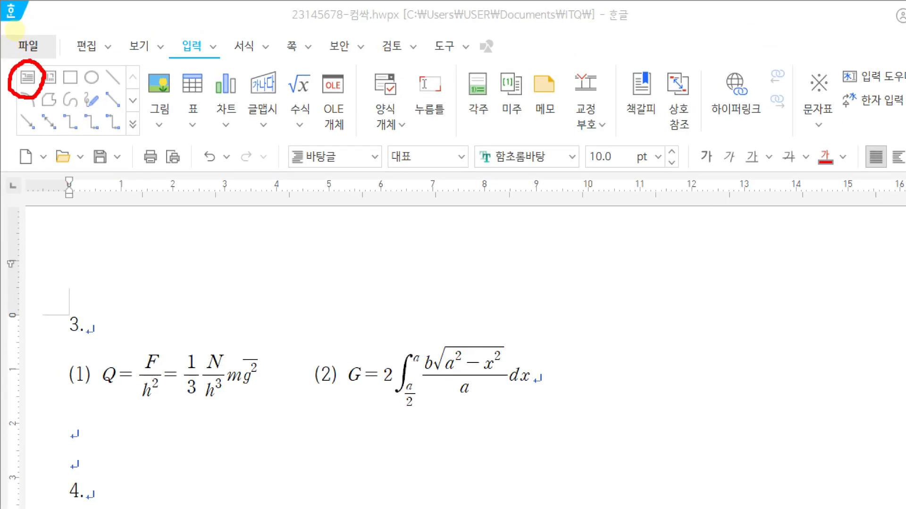
mouse_move(92, 58)
left_mouse_down()
mouse_move(73, 54)
mouse_move(60, 84)
mouse_move(107, 72)
mouse_move(93, 58)
left_mouse_up()
key("Escape")
left_click(14, 39)
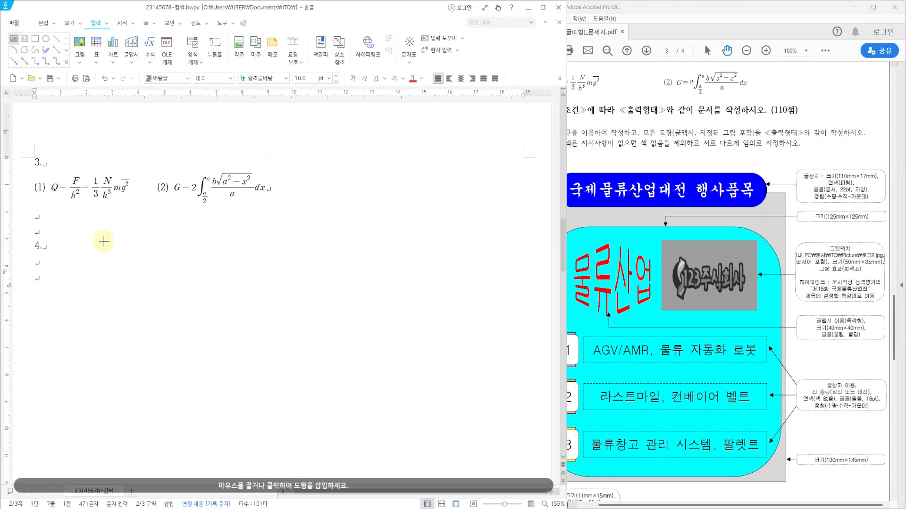
left_click_drag(47, 272, 260, 293)
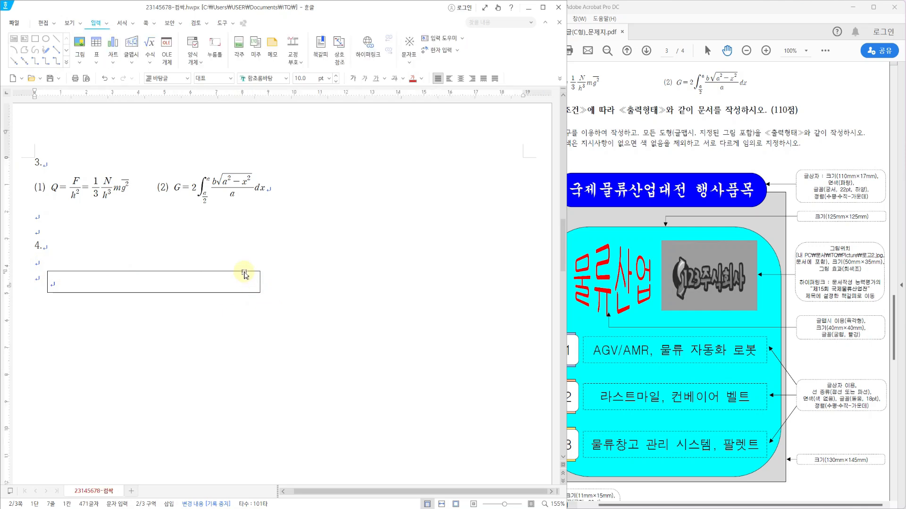
Step: Set the title text box's size to 110 mm wide by 17 mm high and lock its size
double_click(244, 271)
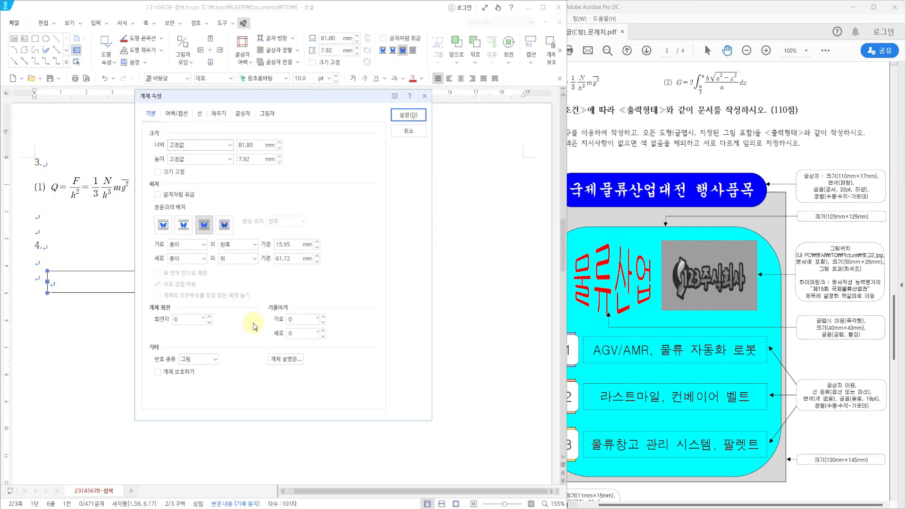
left_click_drag(280, 100, 341, 192)
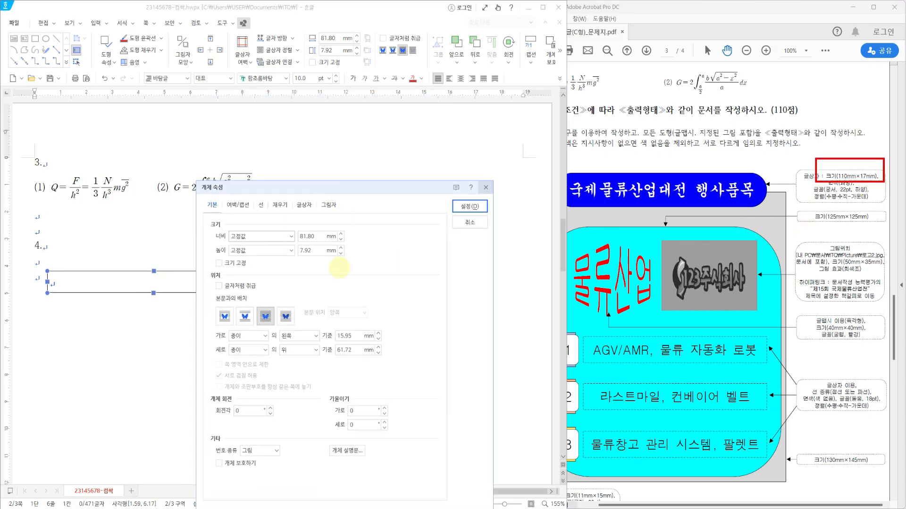
left_click_drag(319, 238, 300, 251)
type("110")
type("17")
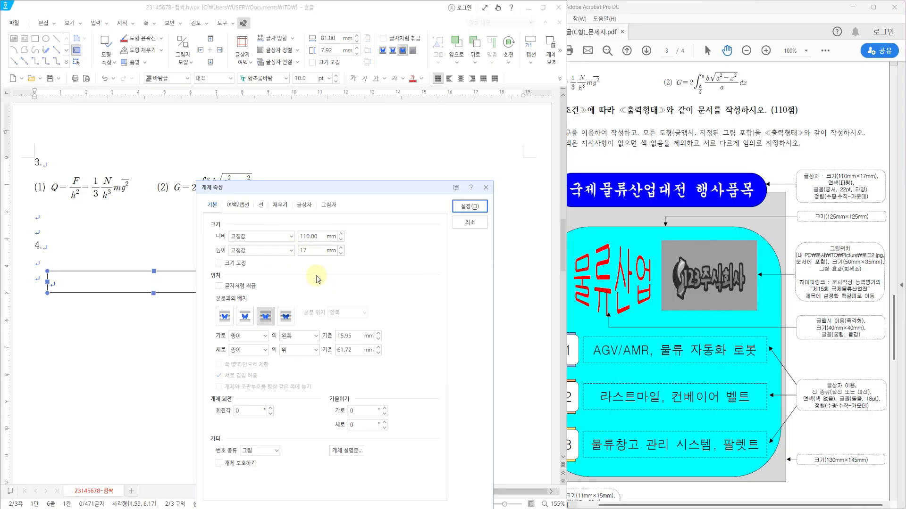
left_click(218, 263)
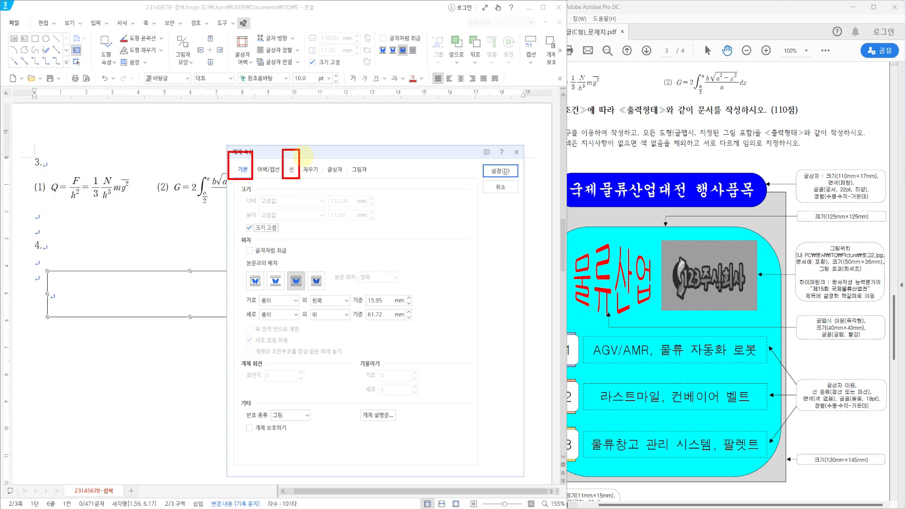
left_click_drag(250, 123, 246, 145)
mouse_move(291, 124)
left_mouse_down()
mouse_move(301, 142)
mouse_move(315, 134)
left_mouse_up()
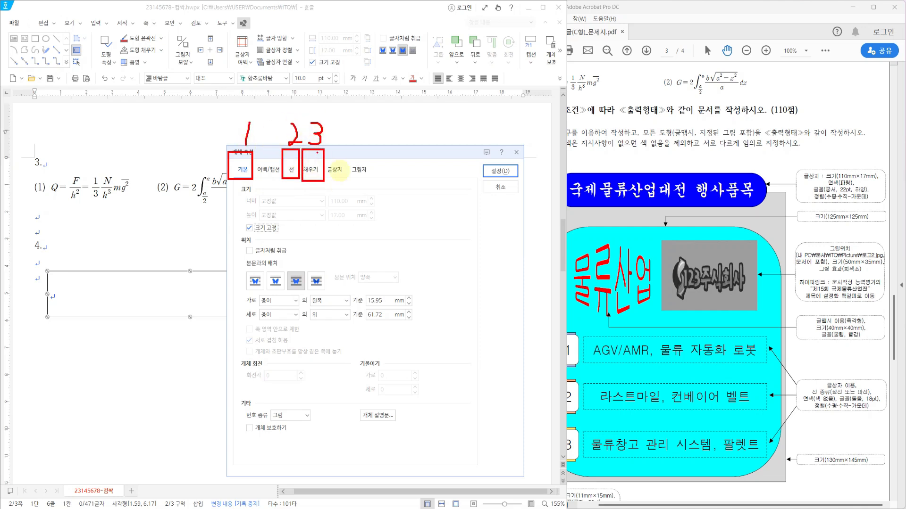
left_click_drag(490, 148, 515, 136)
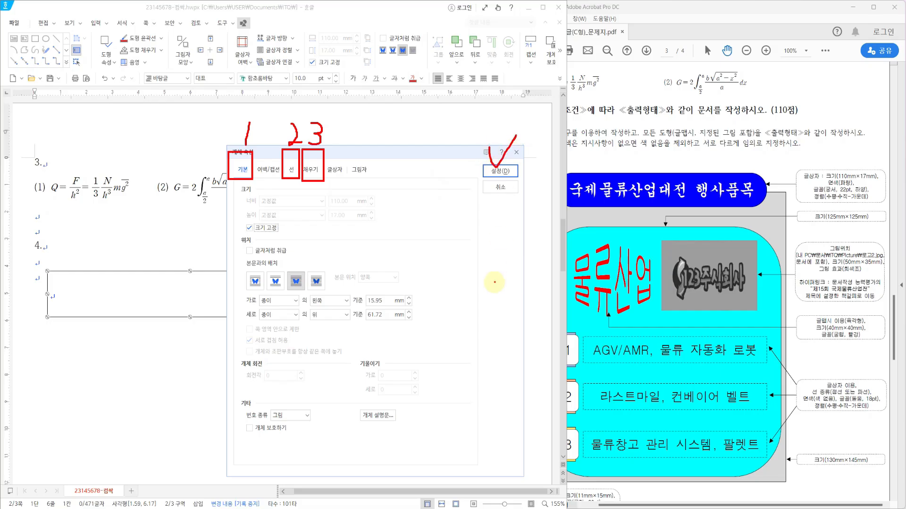
key("Escape")
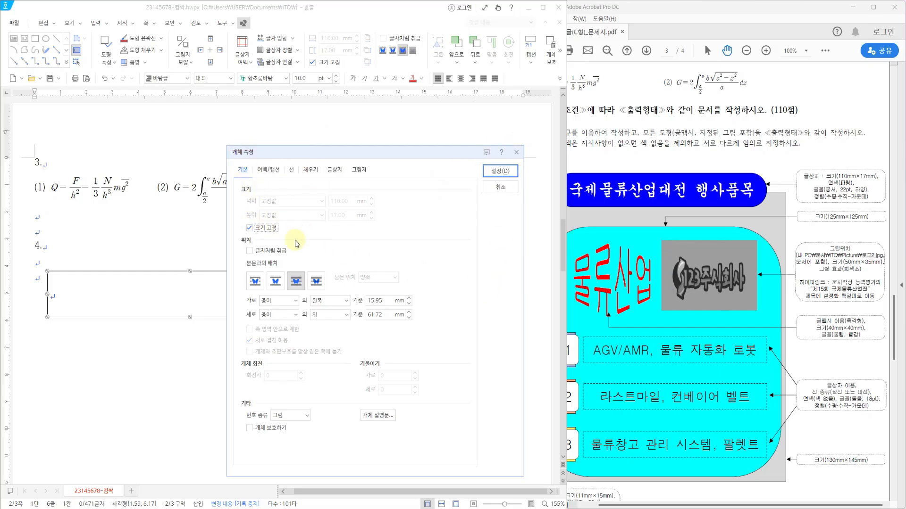
Step: Give the title text box semicircular (반원) corners and a solid blue fill
left_click(292, 171)
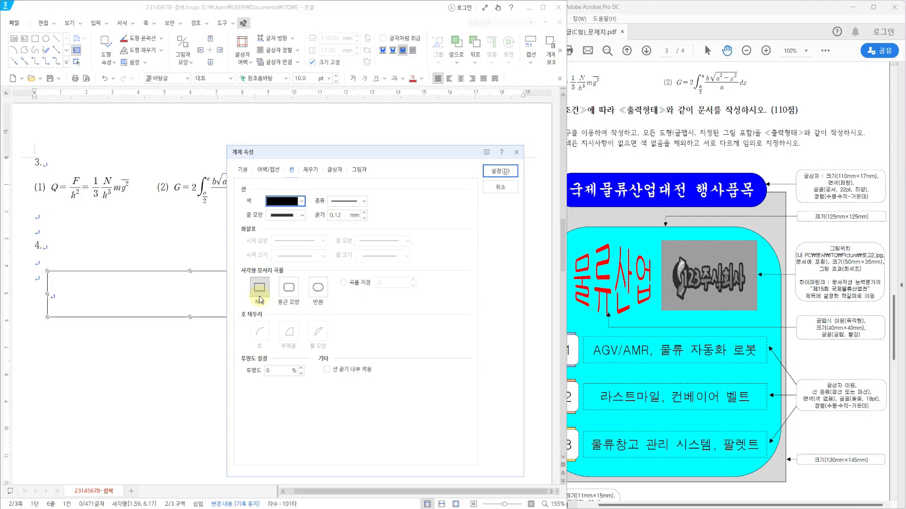
left_click(324, 290)
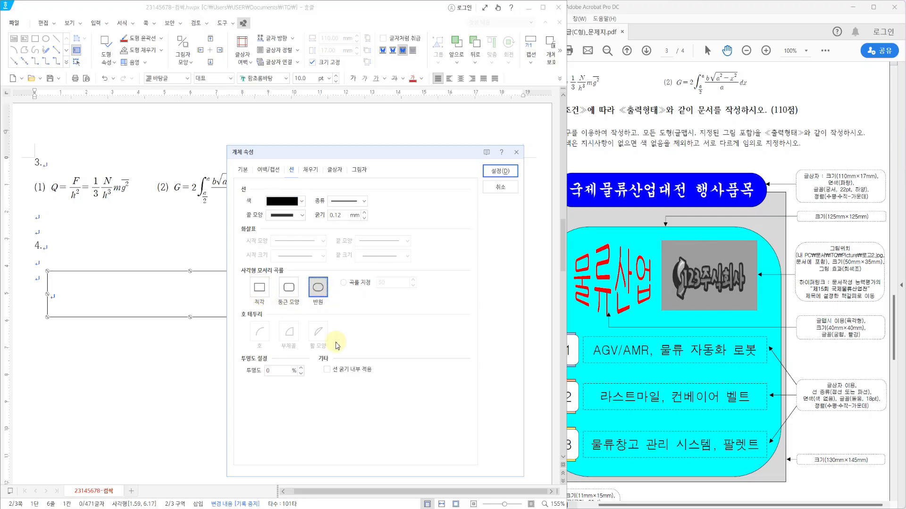
left_click(311, 170)
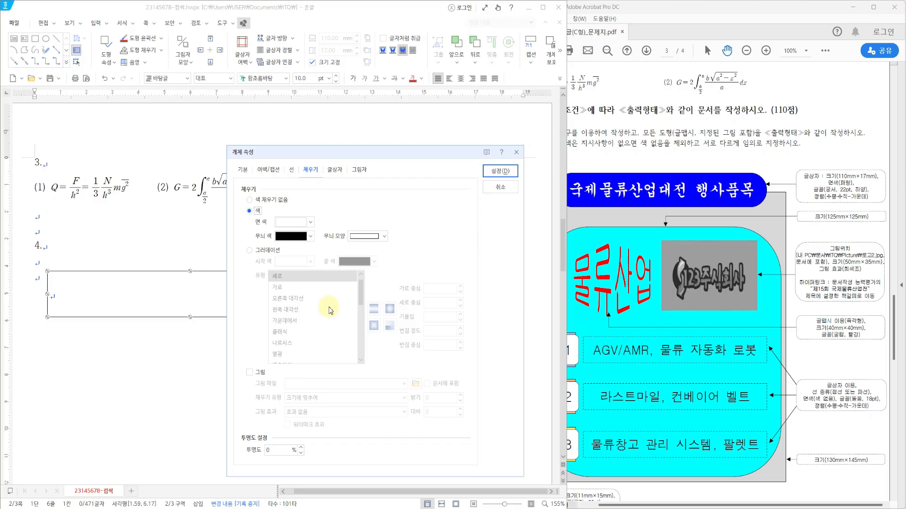
left_click(293, 222)
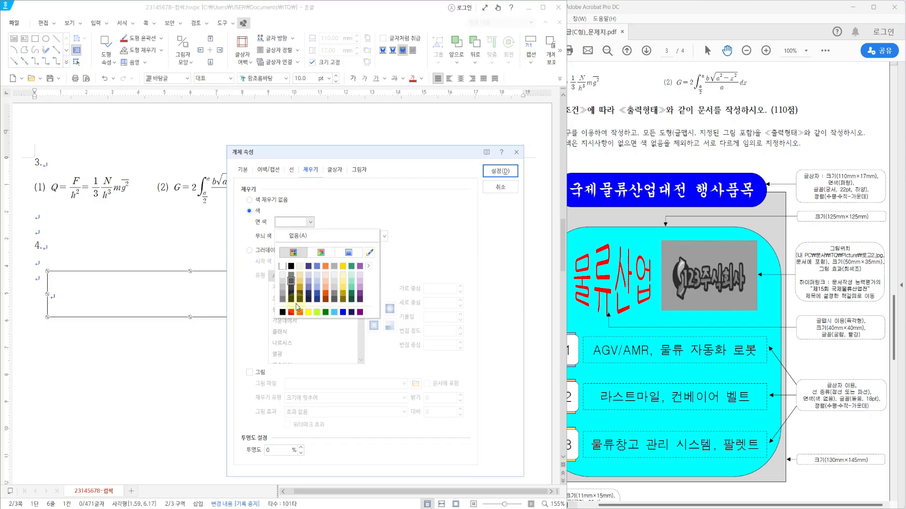
left_click(342, 314)
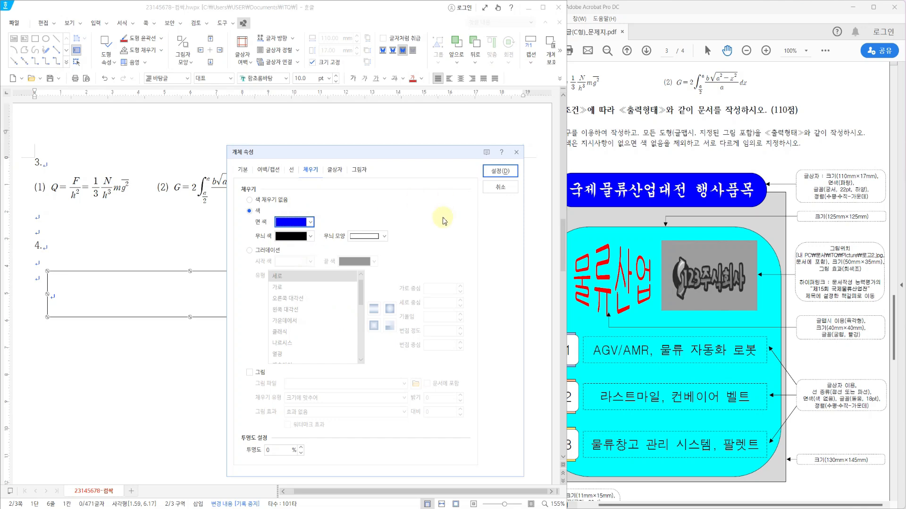
left_click(486, 172)
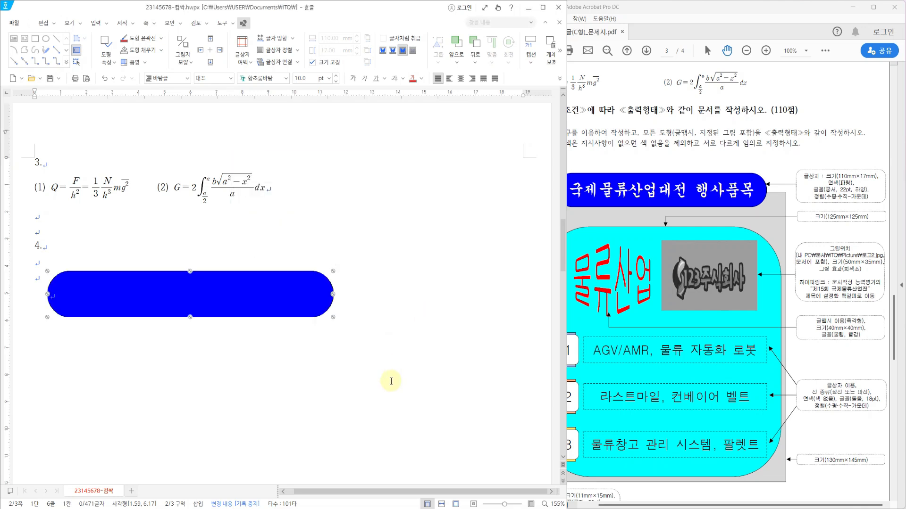
Step: Enter the title "국제 물류산업대전 행사품목" in the blue text box and format it in 궁서 at 22 pt
left_click(115, 293)
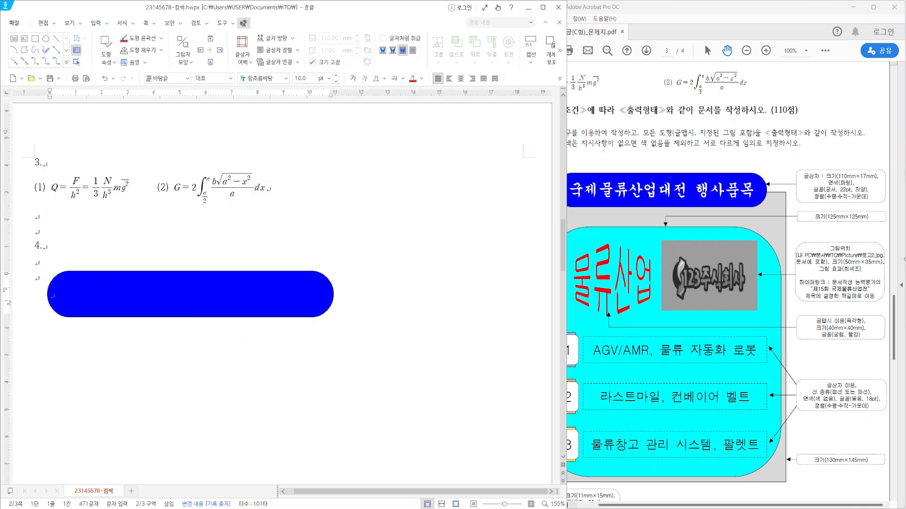
type("국제 물류산업대전 행사품목")
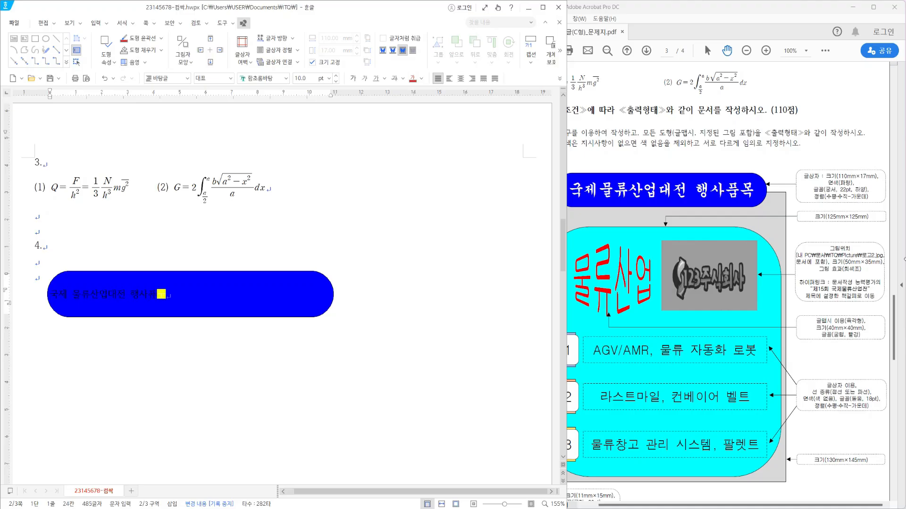
left_click_drag(166, 293, 50, 294)
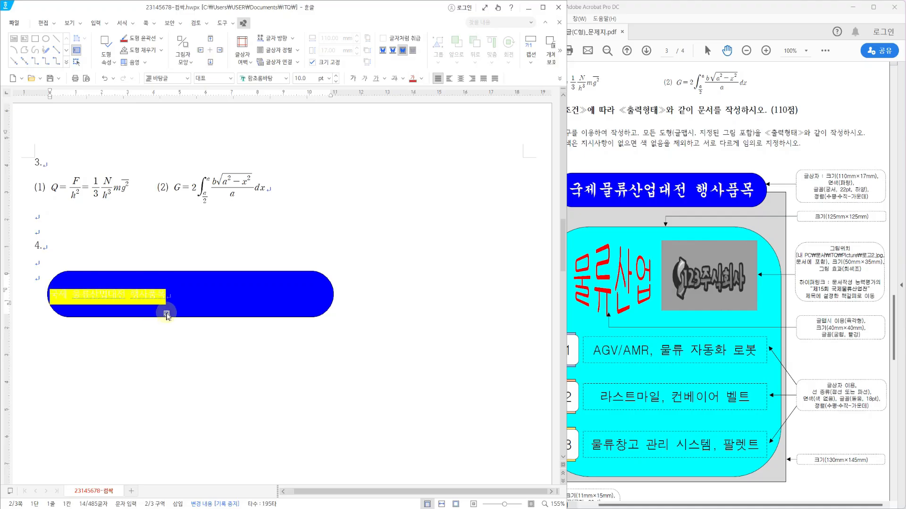
left_click(287, 79)
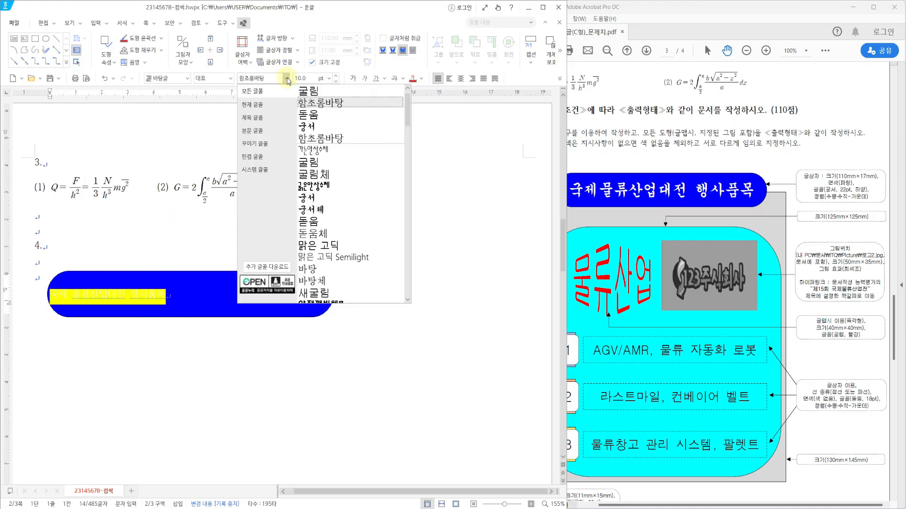
left_click(304, 126)
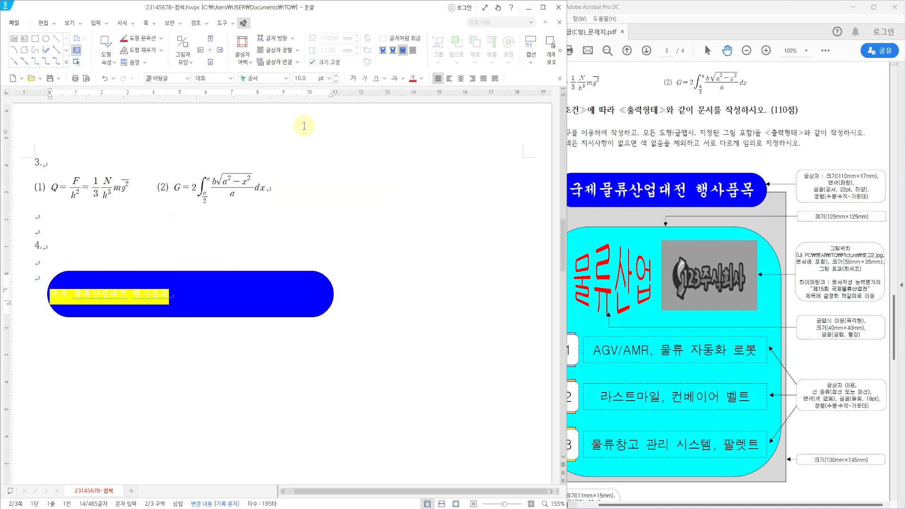
left_click(329, 78)
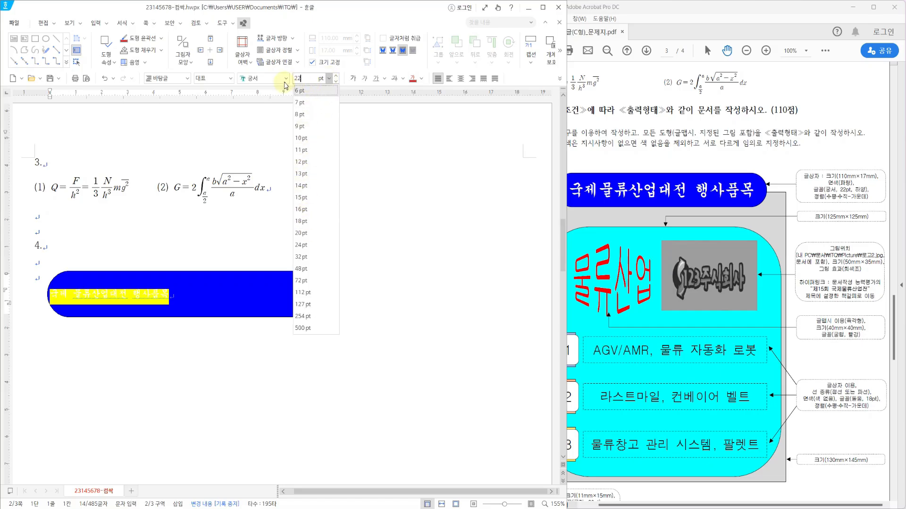
key("Return")
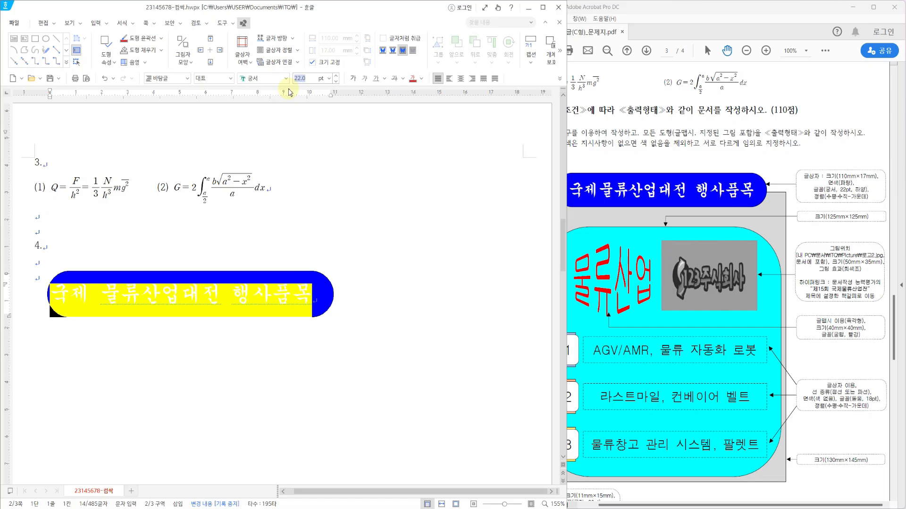
Step: Colour the banner's title text white and centre it both horizontally and vertically in its text box
left_click(421, 78)
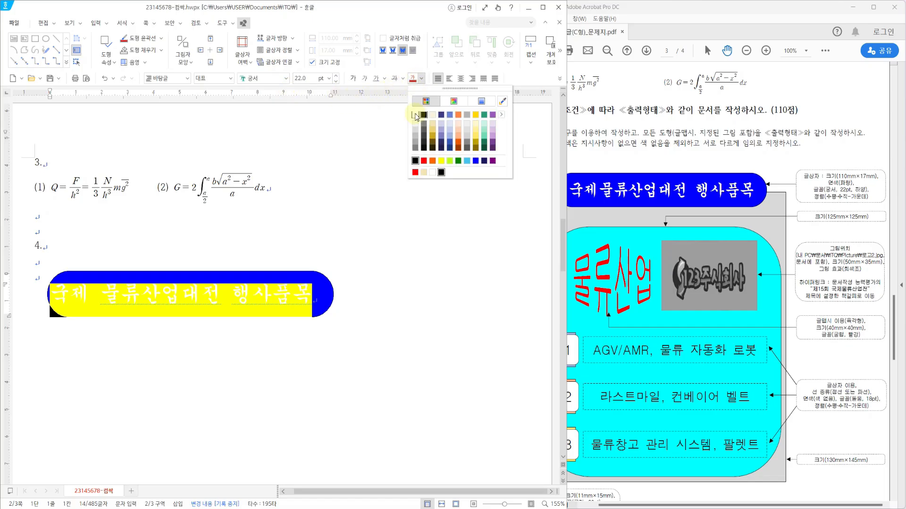
left_click(423, 115)
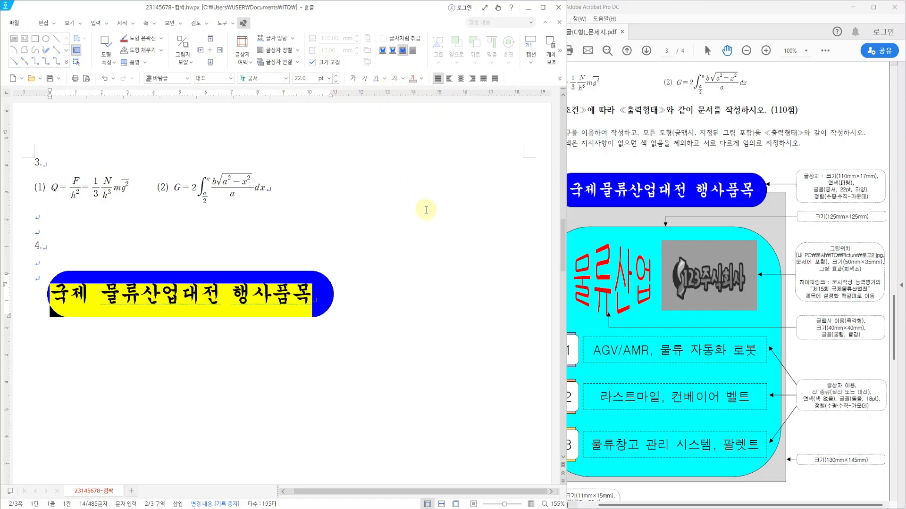
left_click(461, 79)
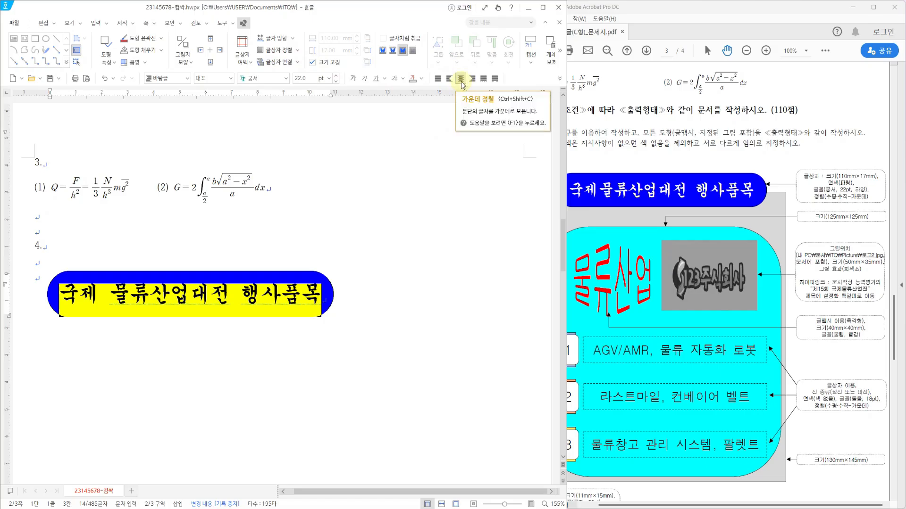
left_click(298, 52)
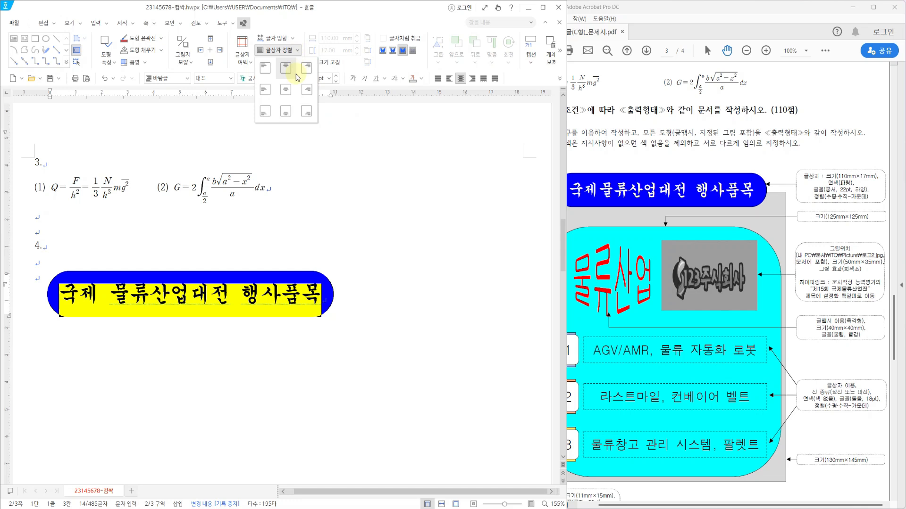
left_click(286, 93)
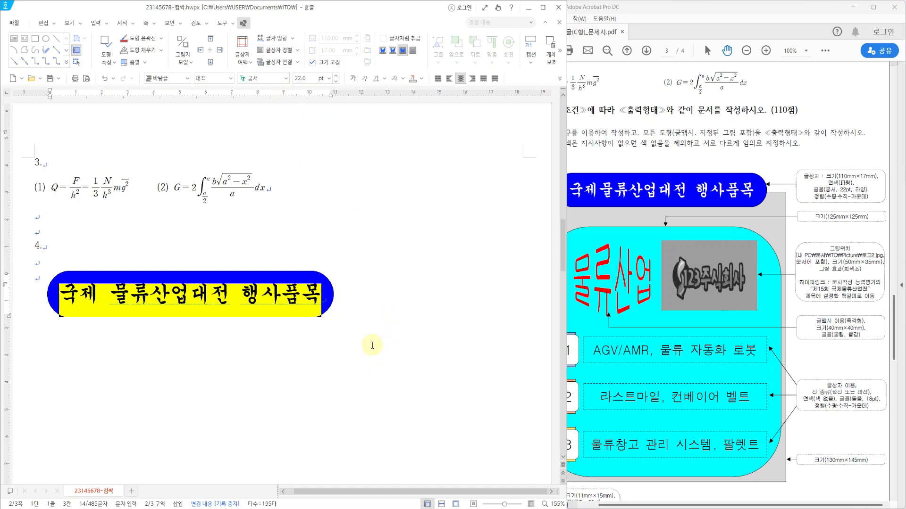
left_click(388, 446)
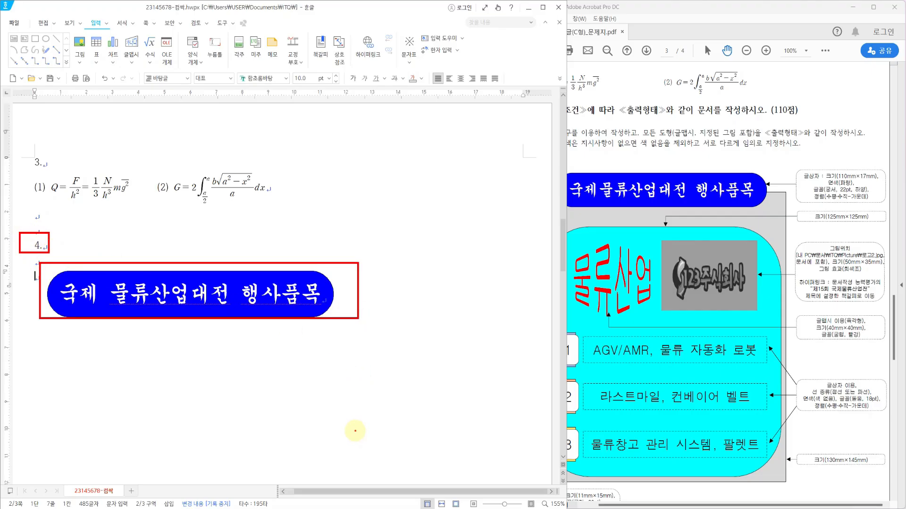
Step: Move the title banner slightly down and to the right below the question 4 label
left_click(245, 275)
left_click_drag(251, 273, 255, 286)
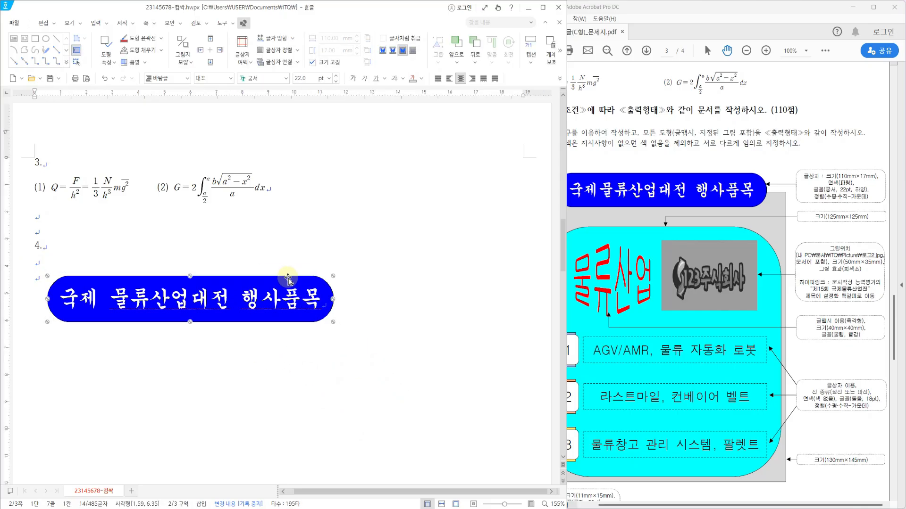
left_click_drag(288, 278, 300, 277)
left_click(390, 361)
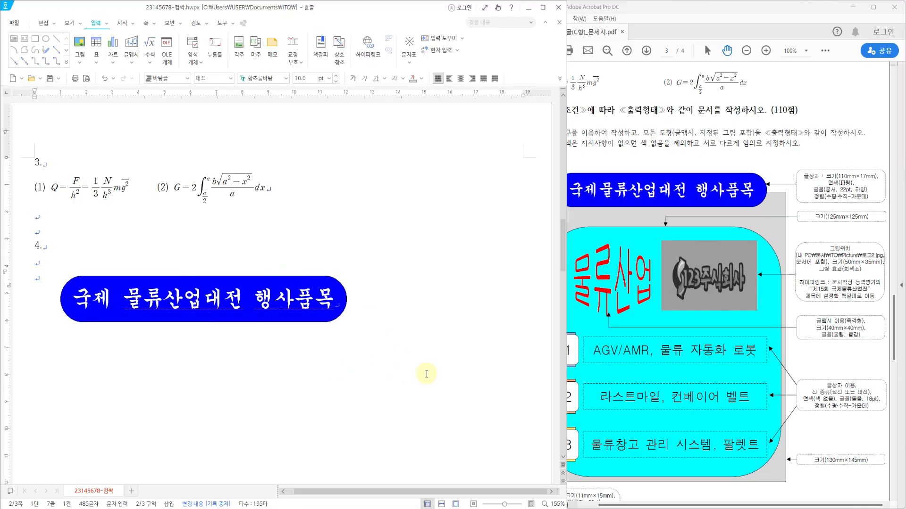
Step: Check the outer background's size callout in the exam sheet and place a 30 × 30 mm rectangle below the title banner
scroll(409, 355, "down", 3)
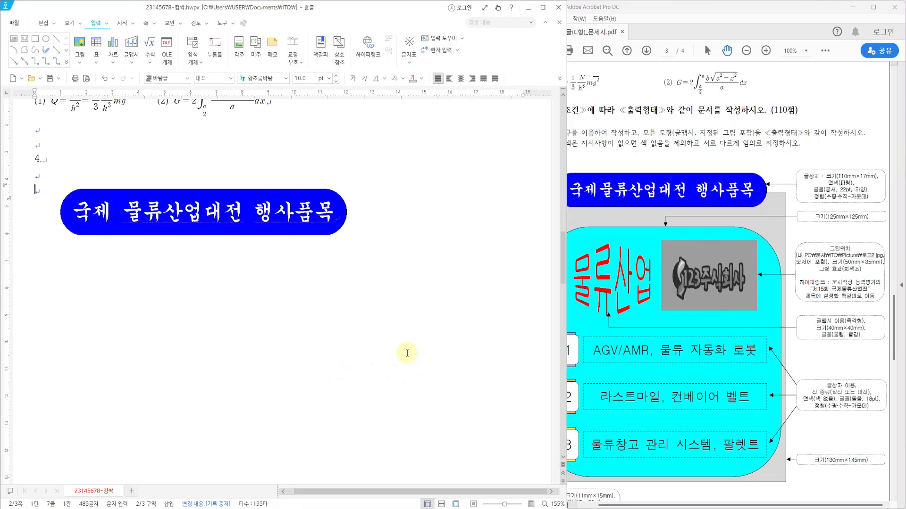
left_click(767, 209)
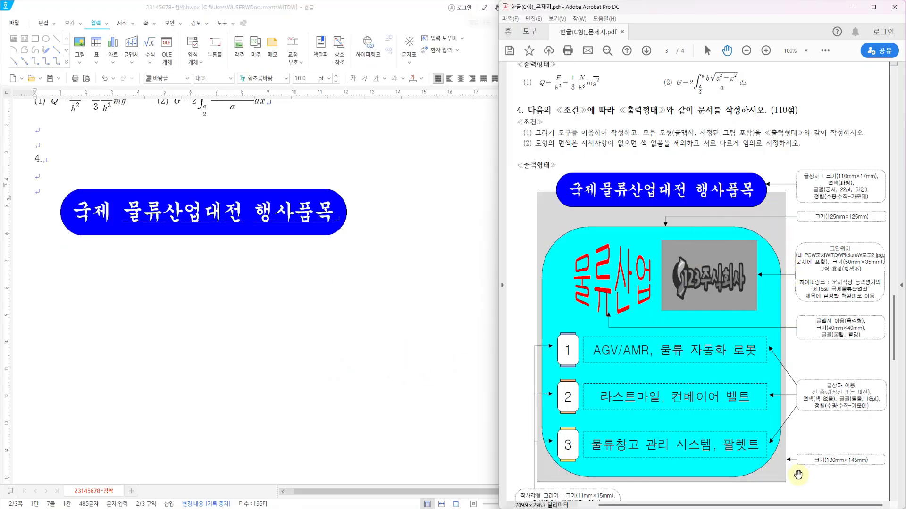
left_click_drag(786, 441, 887, 476)
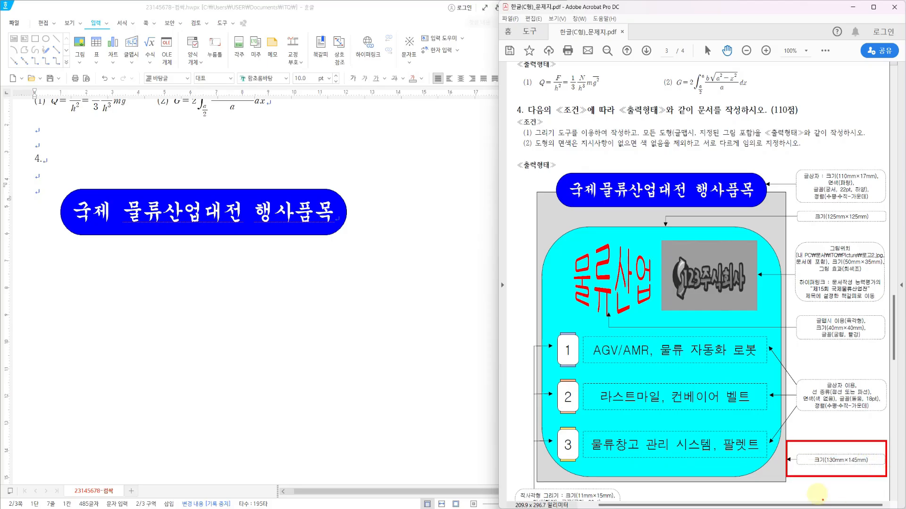
left_click(35, 42)
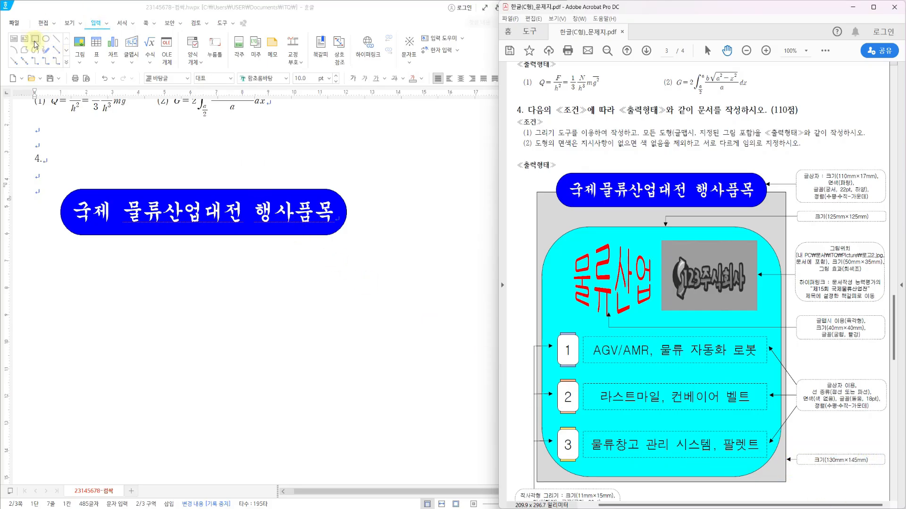
left_click(233, 331)
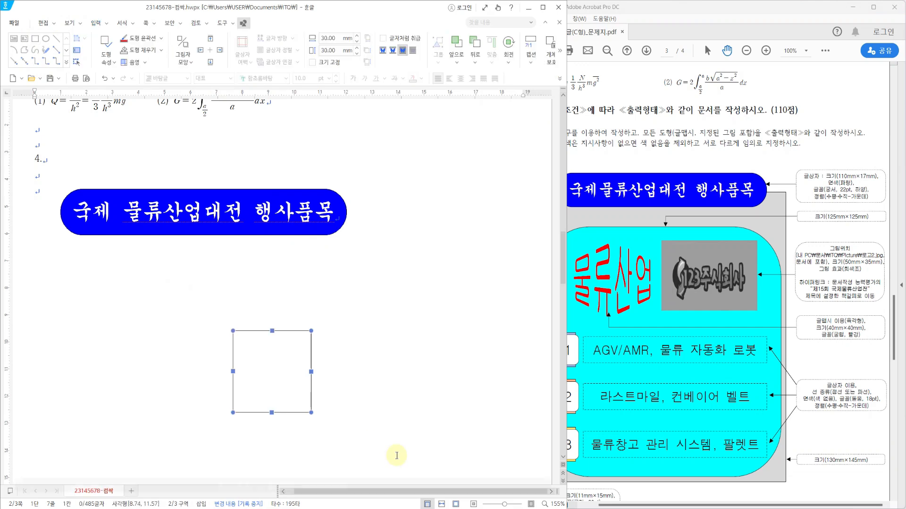
Step: Set the rectangle below the title banner to 130 mm wide and 145 mm high
double_click(291, 334)
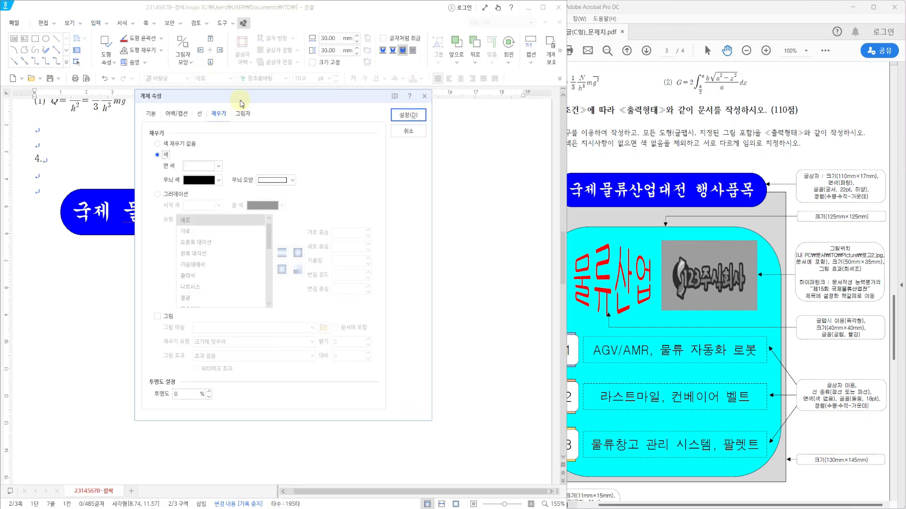
left_click_drag(241, 102, 360, 166)
left_click(275, 183)
key("Tab")
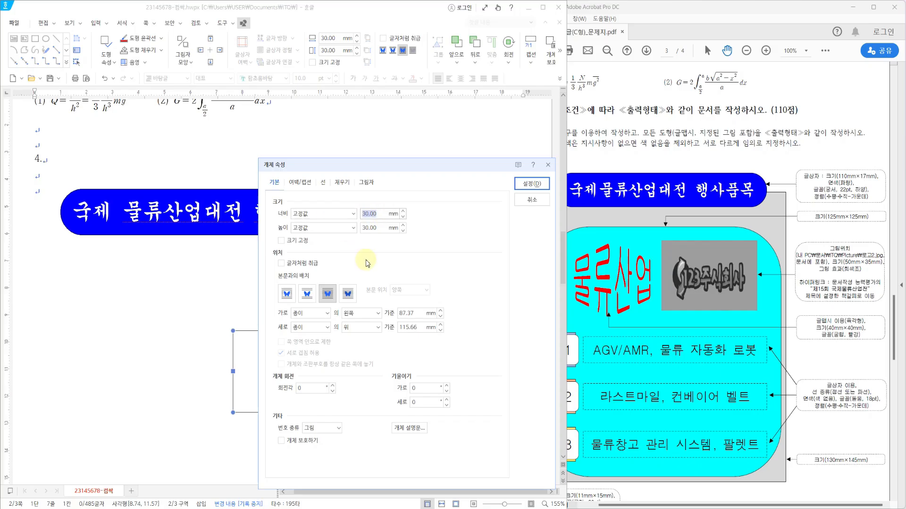
type("130")
key("Tab")
type("145")
Step: Fill the rectangle with the light cement grey (시멘트색, RGB 178,178,178, 80% 밝게) and apply its object properties
left_click(323, 182)
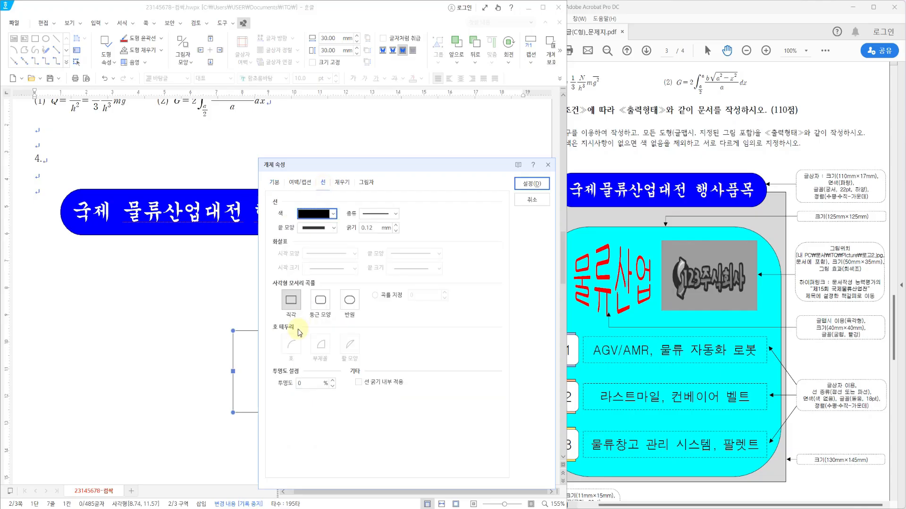
left_click(343, 183)
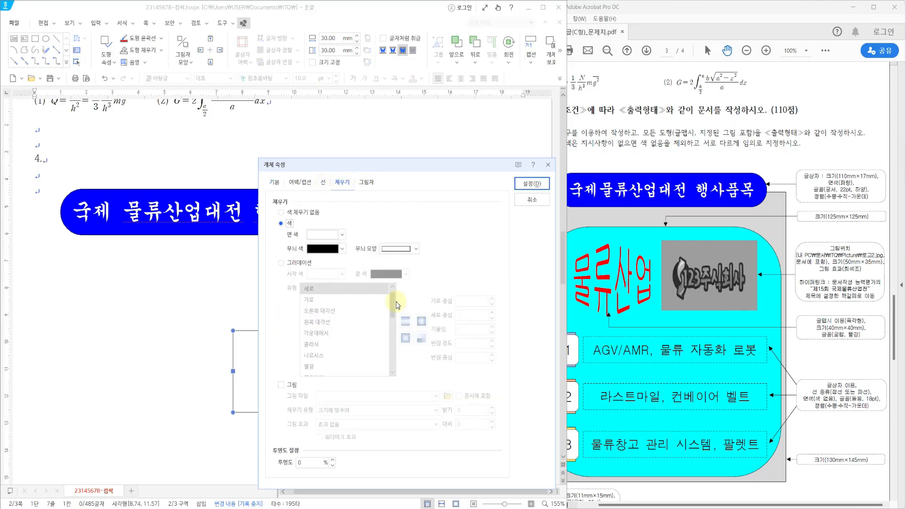
left_click(341, 235)
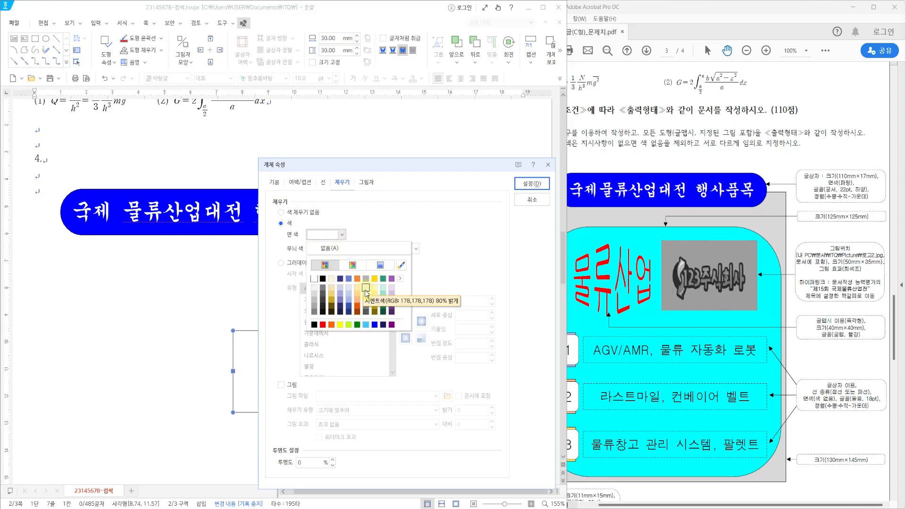
left_click(364, 290)
left_click(532, 183)
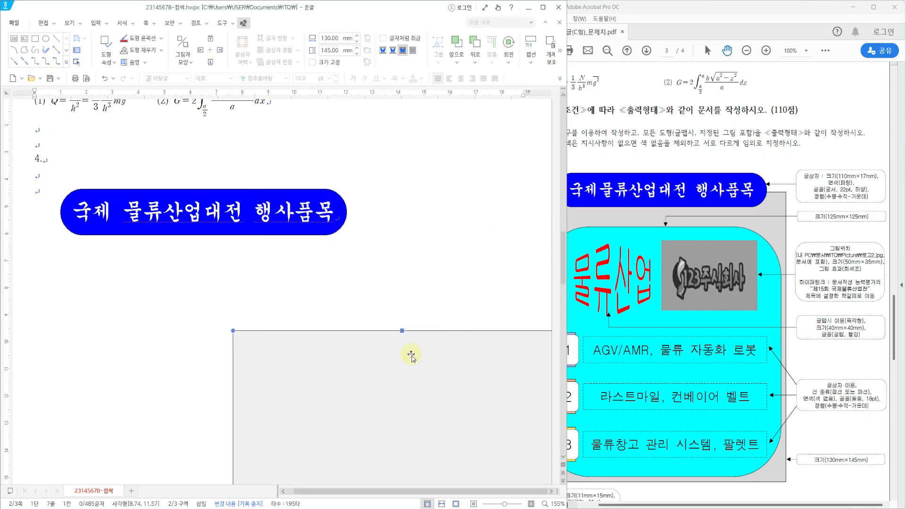
Step: Move the grey rectangle up beneath the title banner so their edges overlap, and send it behind the banner
left_click_drag(416, 339, 226, 229)
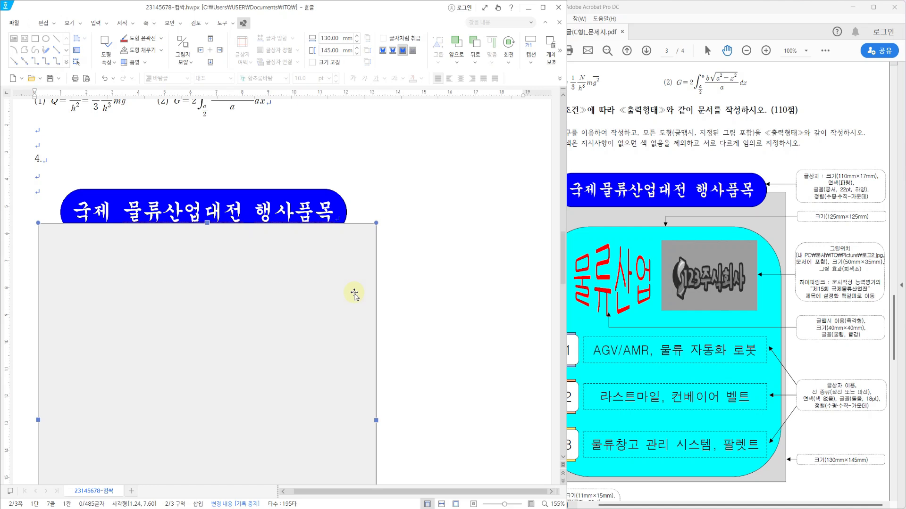
right_click(324, 261)
left_click(475, 61)
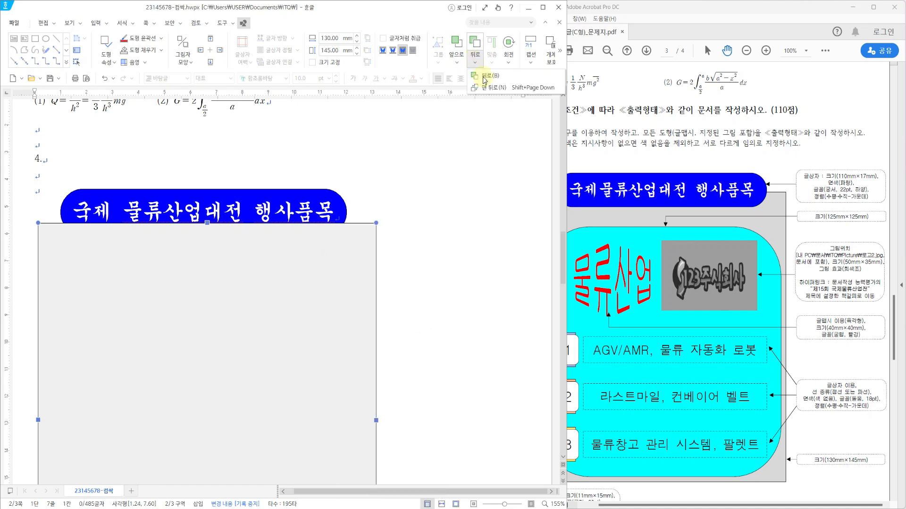
left_click(489, 88)
left_click(485, 356)
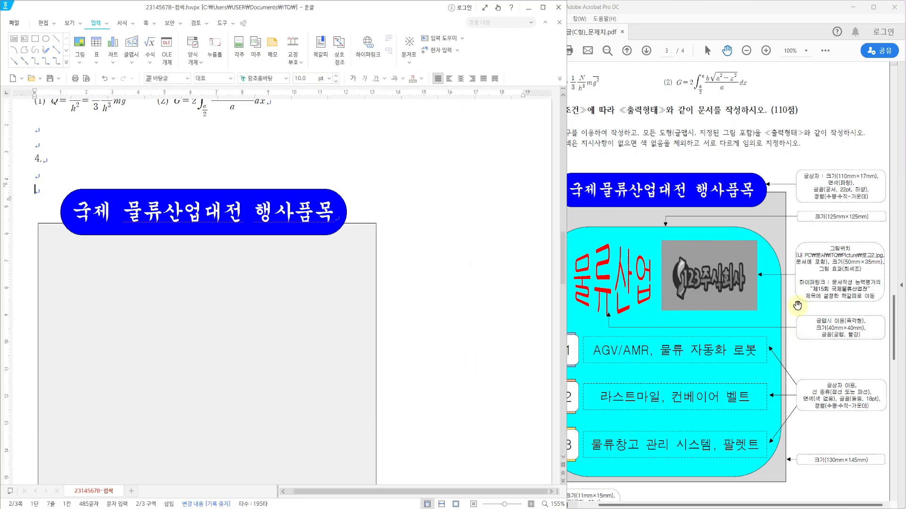
mouse_move(727, 222)
left_mouse_down()
mouse_move(732, 229)
mouse_move(740, 219)
left_mouse_up()
mouse_move(797, 207)
left_mouse_down()
mouse_move(796, 228)
mouse_move(879, 220)
mouse_move(794, 210)
left_mouse_up()
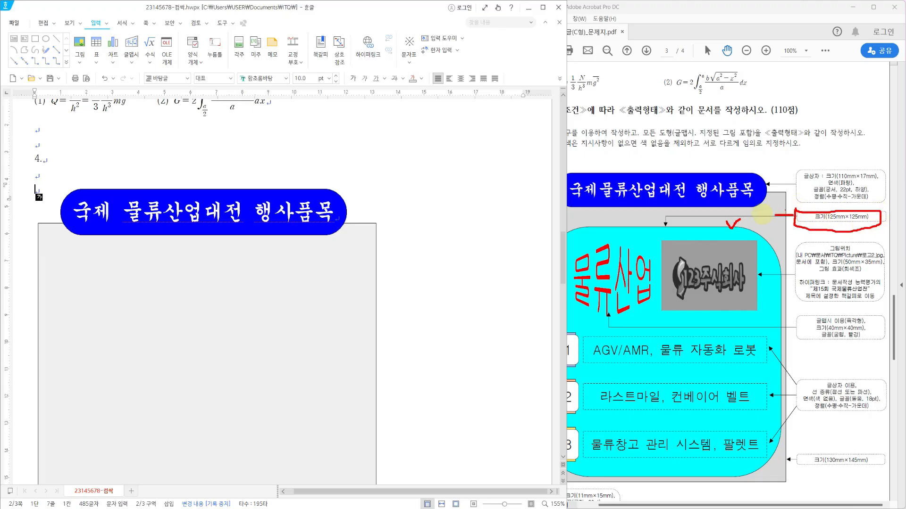
Step: Draw a rectangle over the grey box and fix its size at 125 mm wide by 125 mm high
left_click(35, 39)
left_click_drag(263, 314, 341, 397)
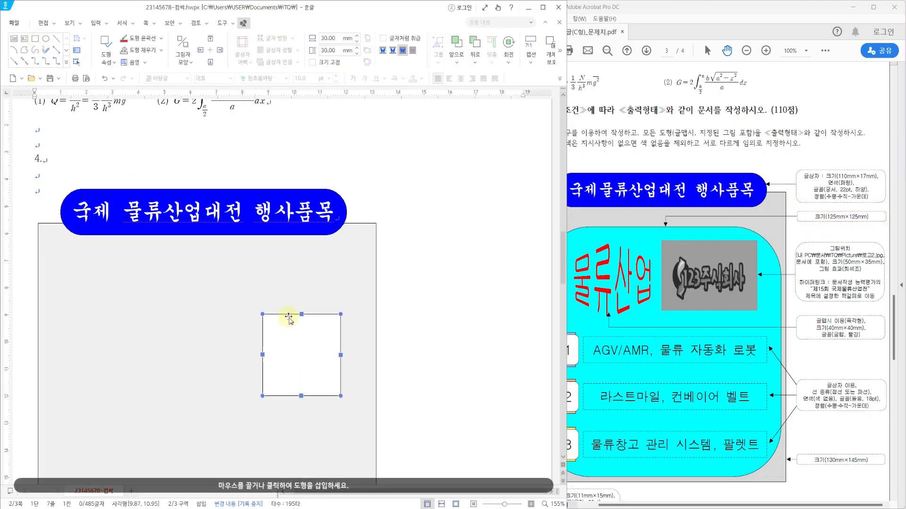
double_click(264, 308)
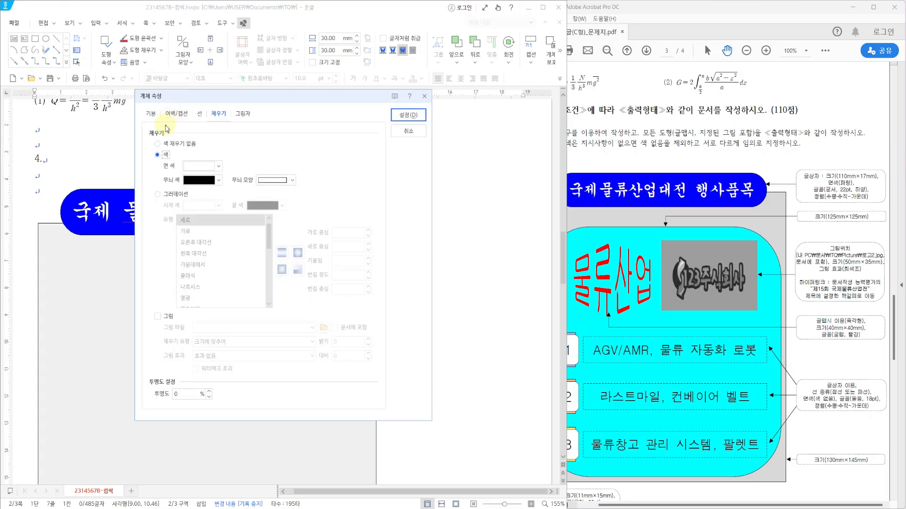
left_click(150, 113)
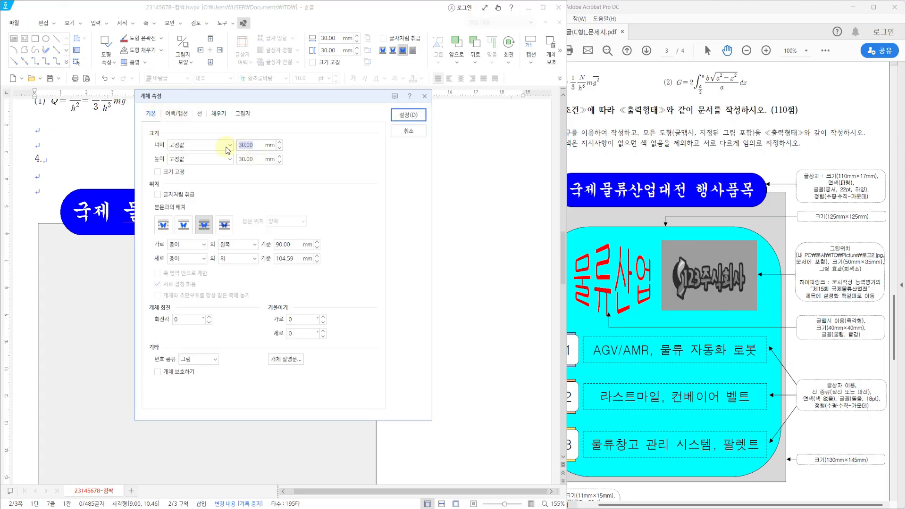
type("125")
key("Tab")
type("125")
left_click(158, 172)
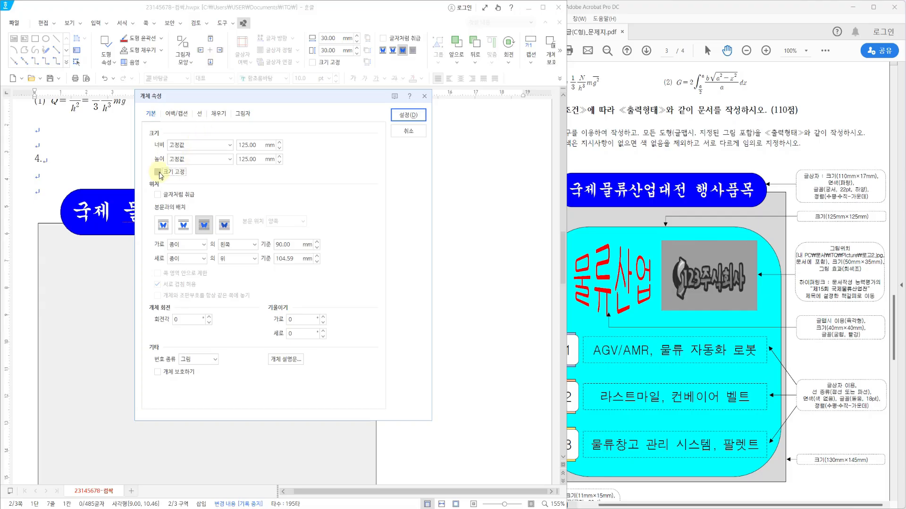
Step: Give the new rectangle rounded corners and a light gold face colour
left_click(201, 115)
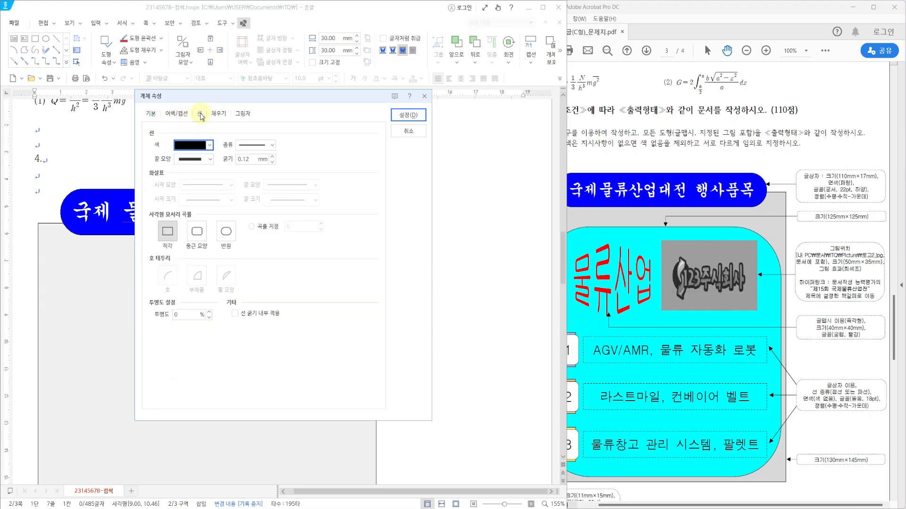
left_click(196, 231)
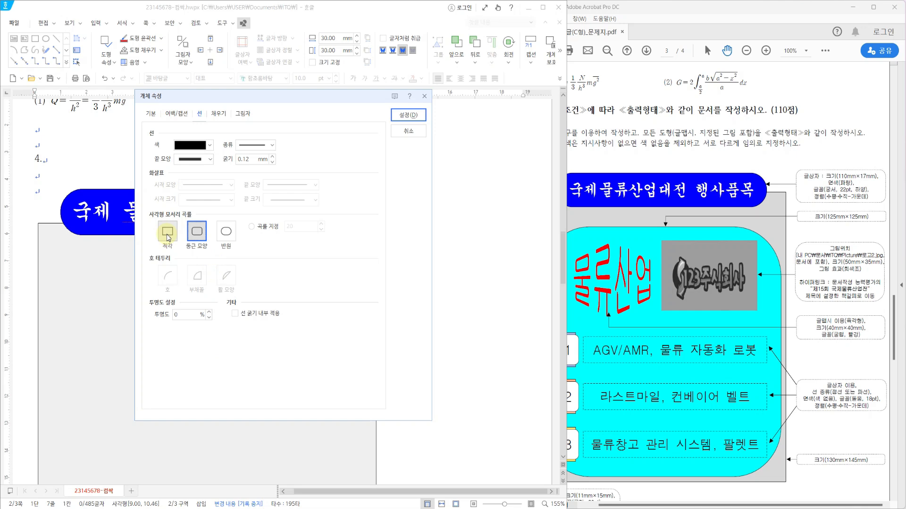
left_click(218, 114)
left_click(216, 167)
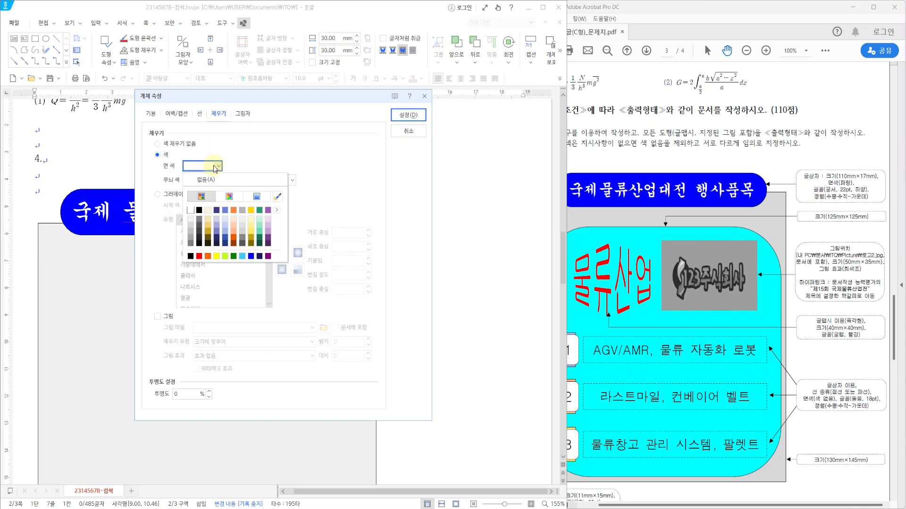
left_click(208, 222)
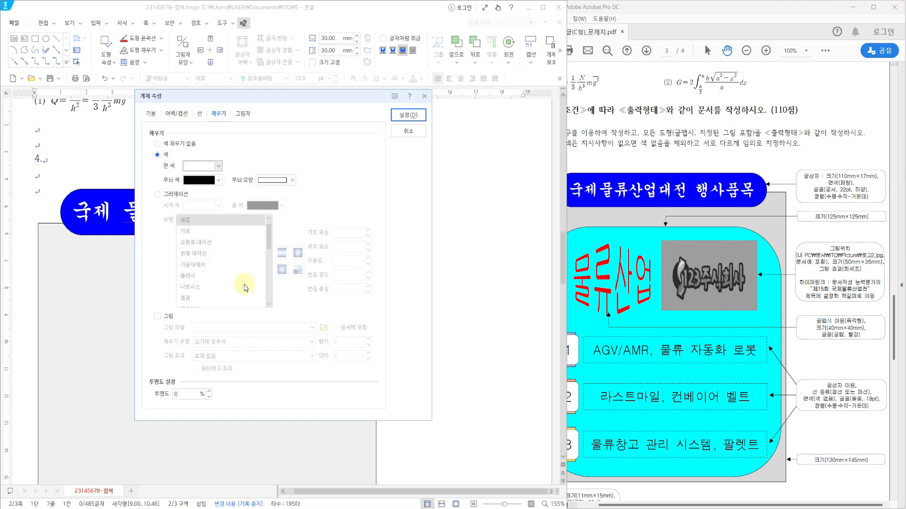
left_click(408, 115)
Step: Move the gold rounded rectangle inside the grey box, centred just below the blue title banner
scroll(401, 330, "up", 3)
left_click_drag(329, 363, 229, 334)
scroll(429, 304, "down", 3)
mouse_move(263, 269)
left_mouse_down()
mouse_move(263, 292)
mouse_move(262, 278)
left_mouse_up()
scroll(497, 356, "up", 3)
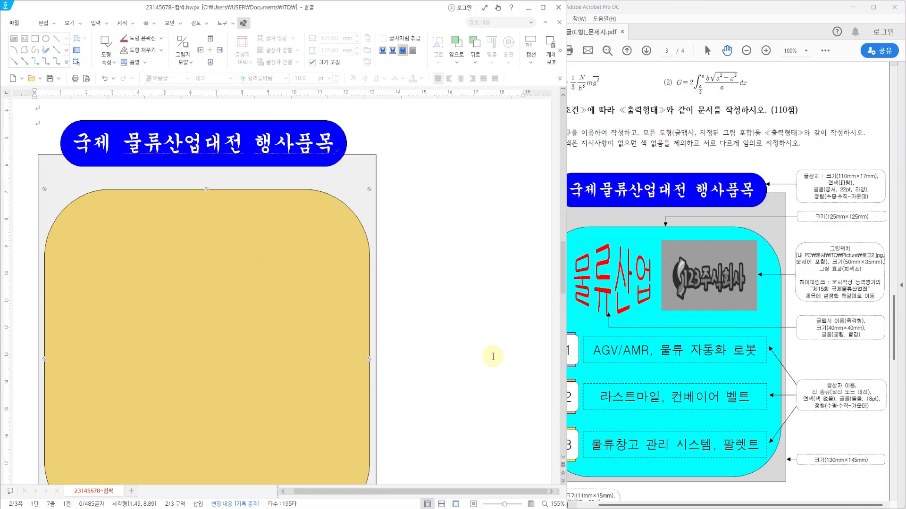
left_click(491, 355)
mouse_move(569, 235)
left_mouse_down()
mouse_move(654, 317)
mouse_move(636, 330)
mouse_move(787, 329)
mouse_move(886, 349)
left_mouse_up()
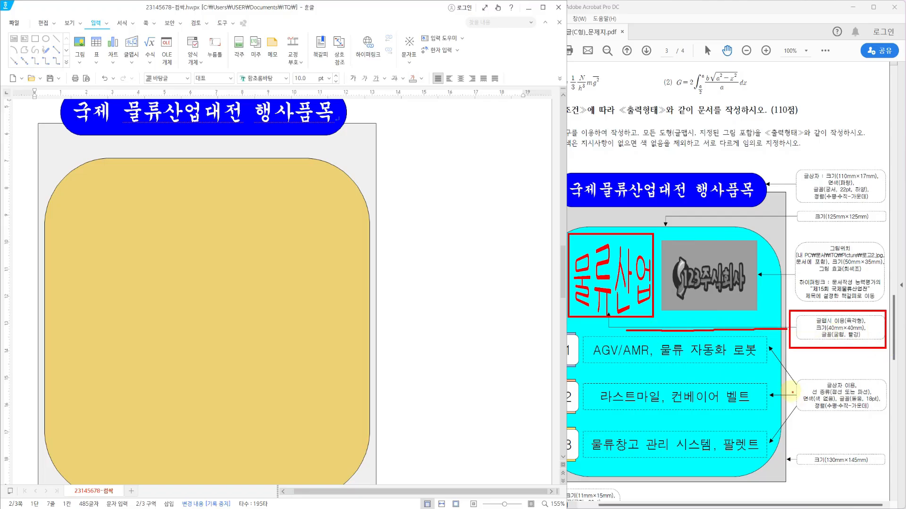
key("Escape")
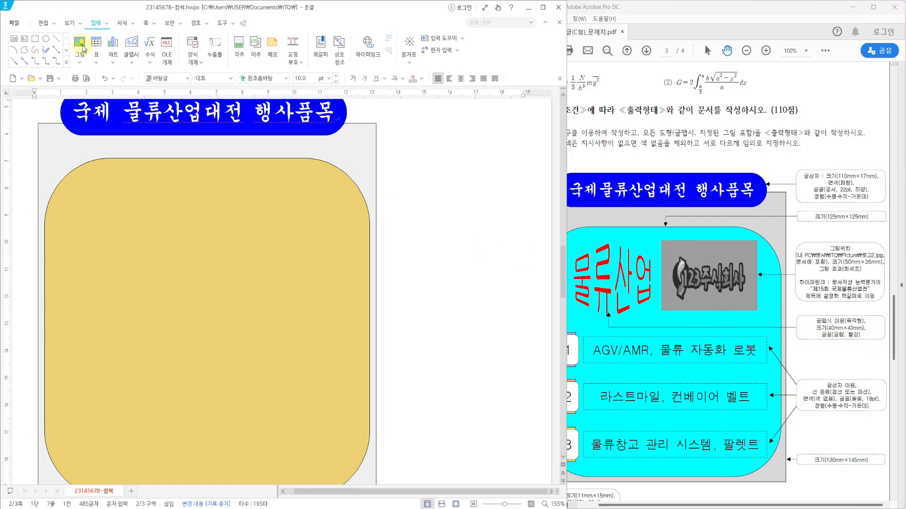
Step: Insert a 글맵시 (word art) reading 물류산업 with the hexagon shape and the 굴림 font
left_click(131, 43)
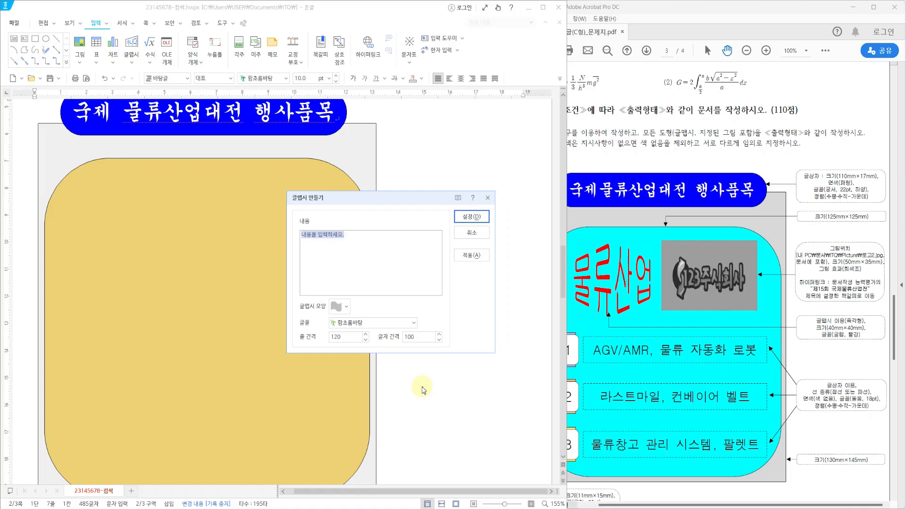
type("물류산업")
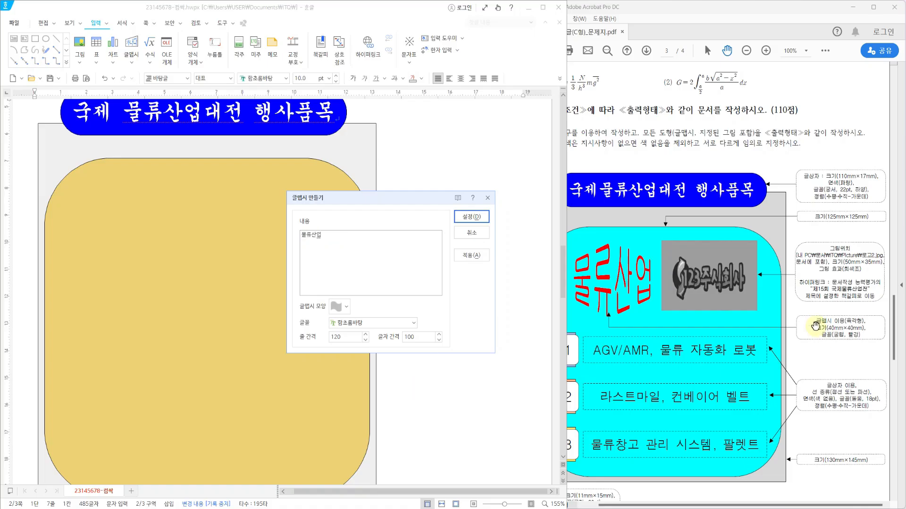
left_click_drag(842, 336, 866, 340)
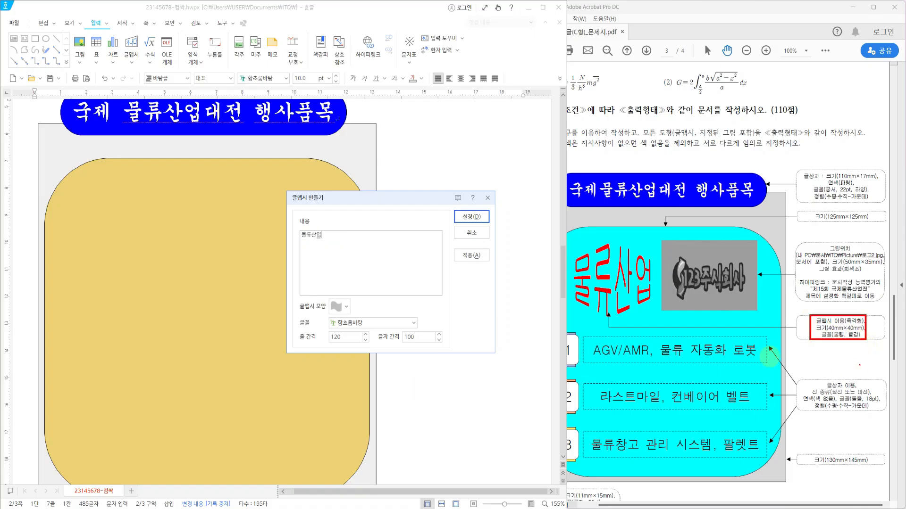
left_click(347, 307)
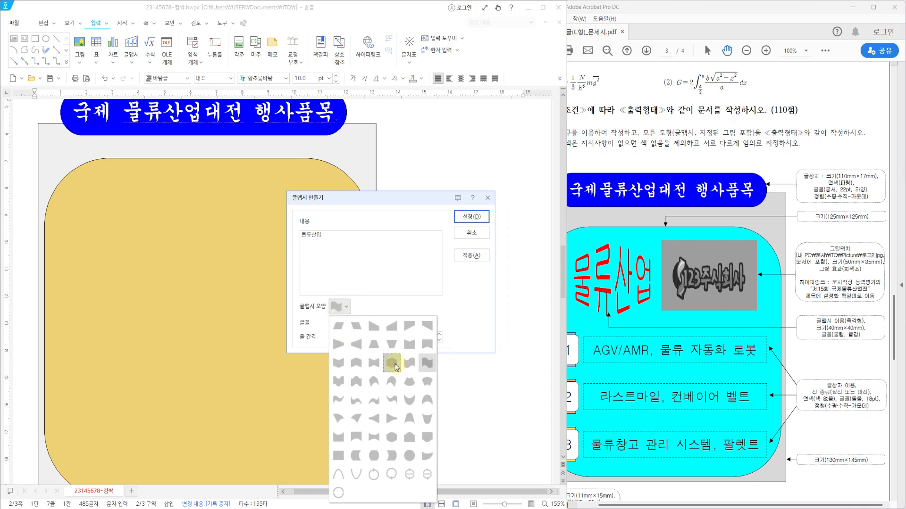
left_click(393, 364)
left_click(414, 323)
scroll(359, 137, "up", 3)
left_click(354, 149)
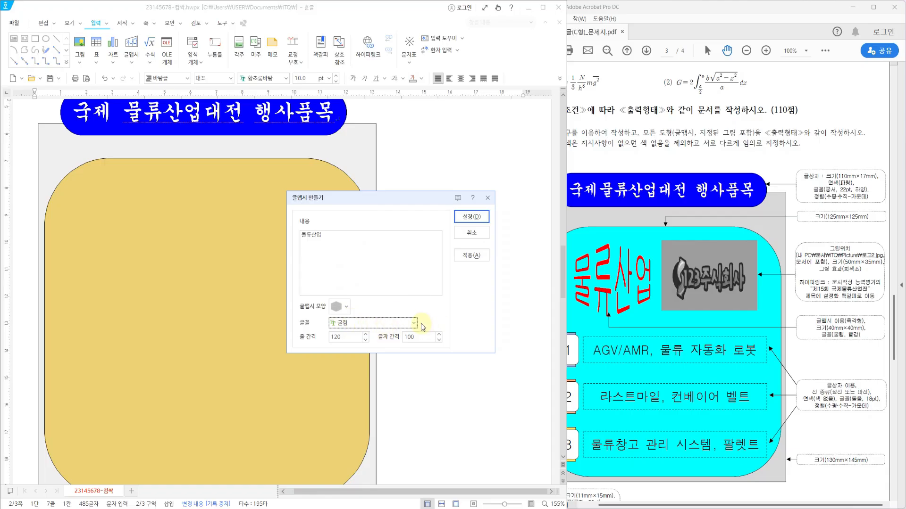
left_click(471, 217)
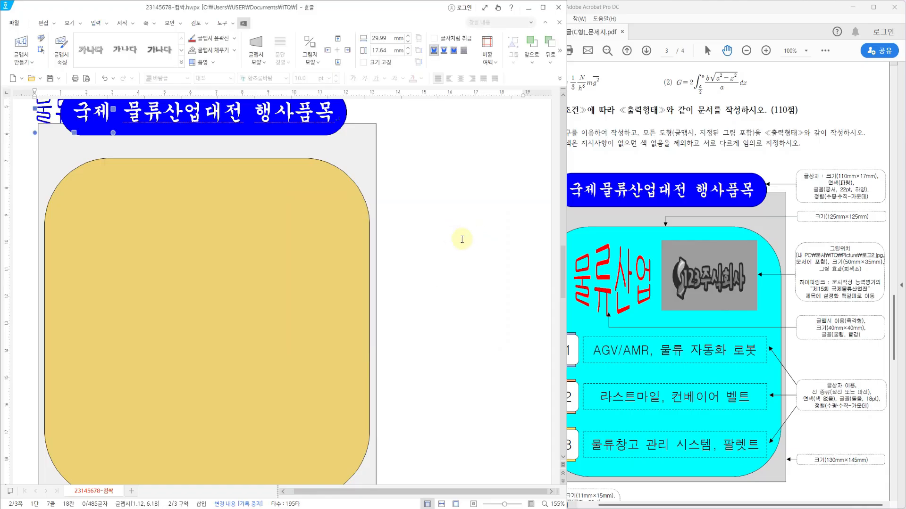
Step: Place the 물류산업 word art in front of the text and move it to the upper left of the gold rectangle
scroll(461, 237, "up", 1)
left_click_drag(48, 143, 386, 175)
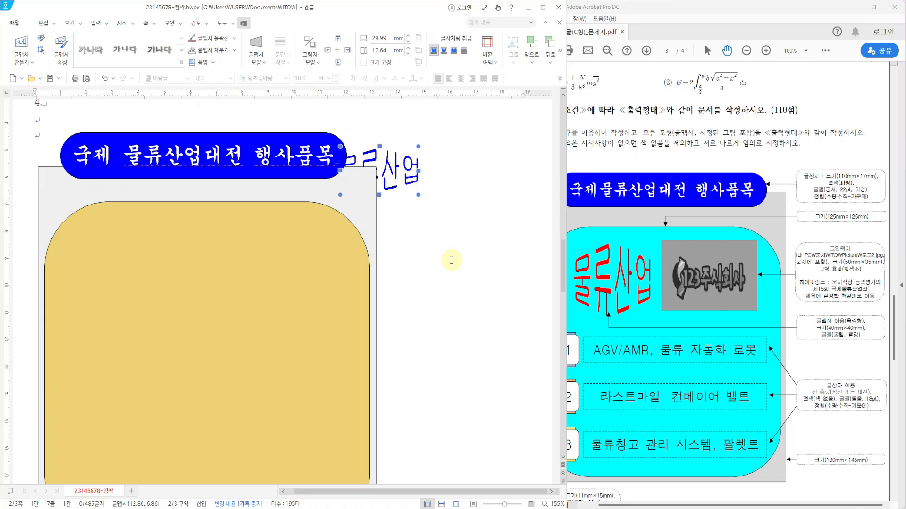
left_click(454, 51)
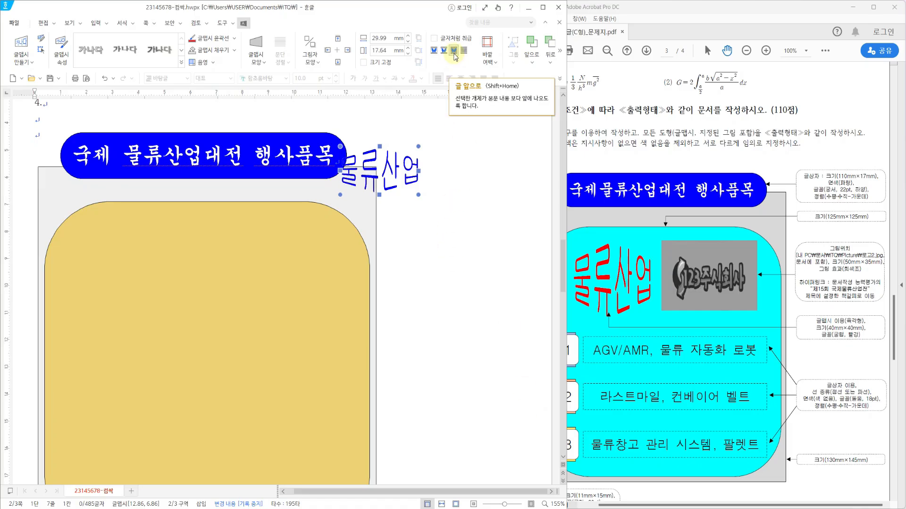
left_click_drag(404, 173, 124, 262)
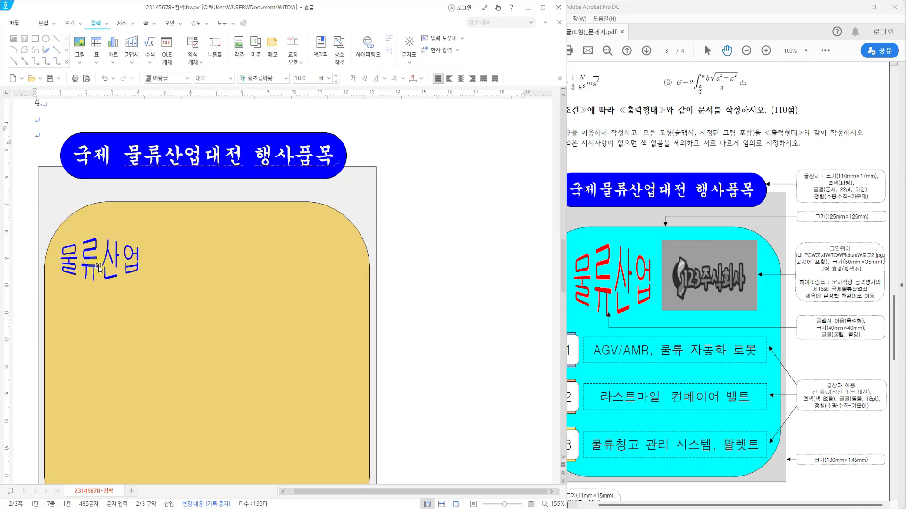
Step: Set the 물류산업 word art's width and height to 40 mm each and lock its size
left_click(100, 266)
double_click(100, 266)
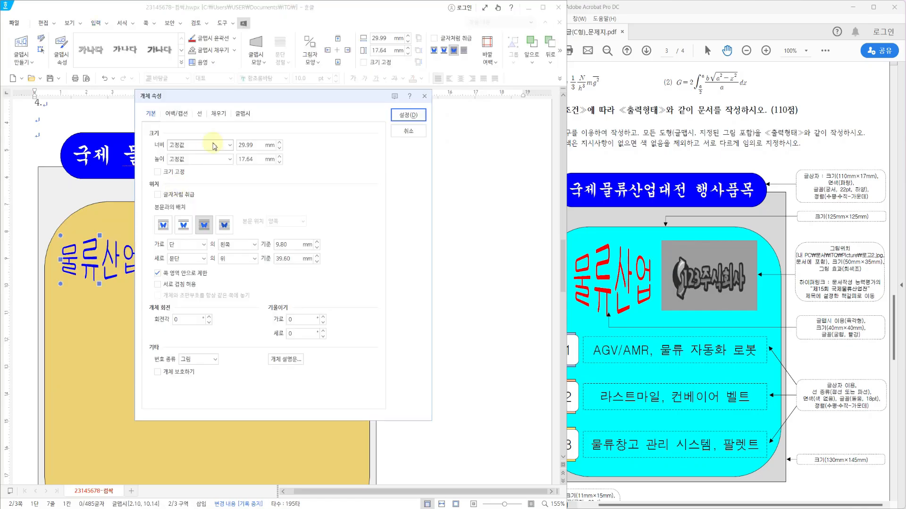
double_click(306, 168)
type("40")
key("Tab")
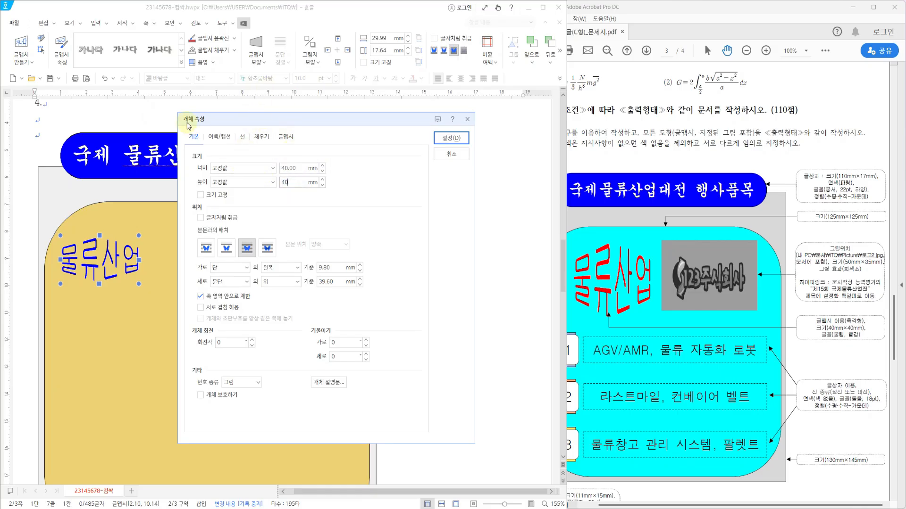
left_click(200, 195)
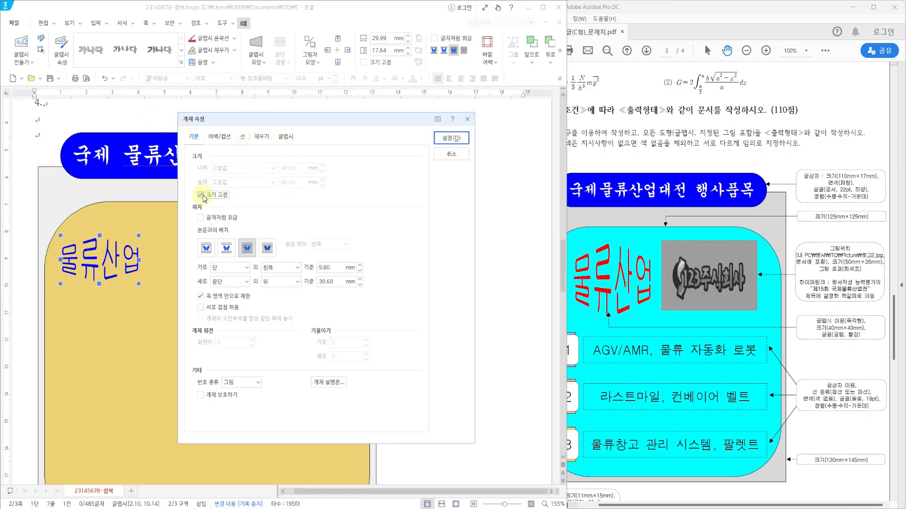
Step: Change the 물류산업 word art's face colour to red and apply the object properties
left_click_drag(259, 139, 216, 115)
left_click(219, 114)
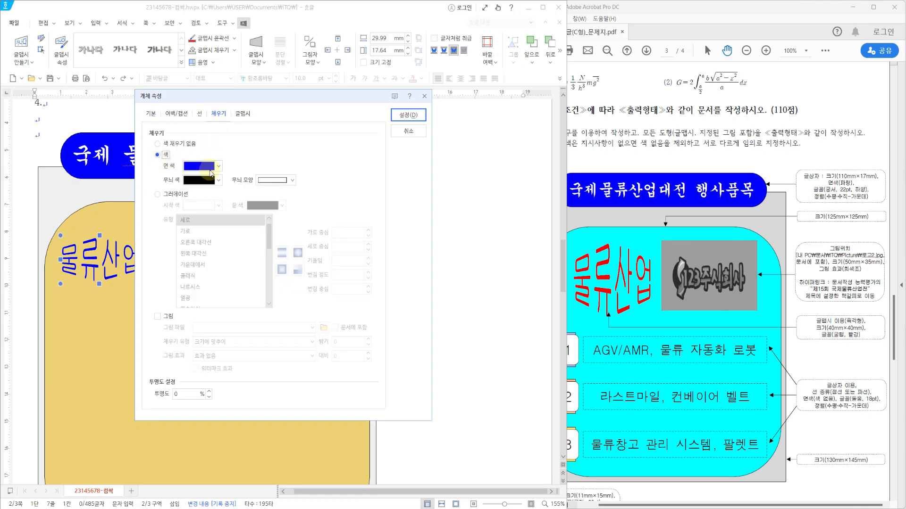
left_click(210, 167)
left_click(199, 256)
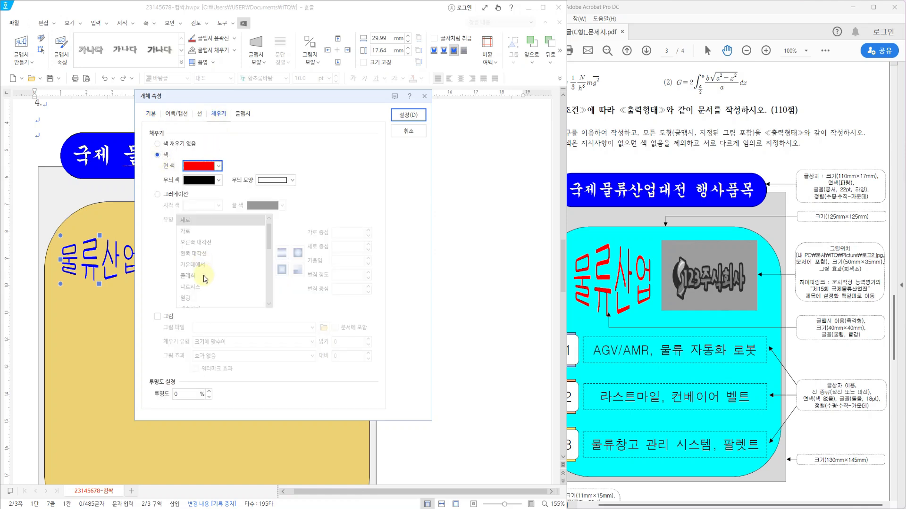
left_click(398, 116)
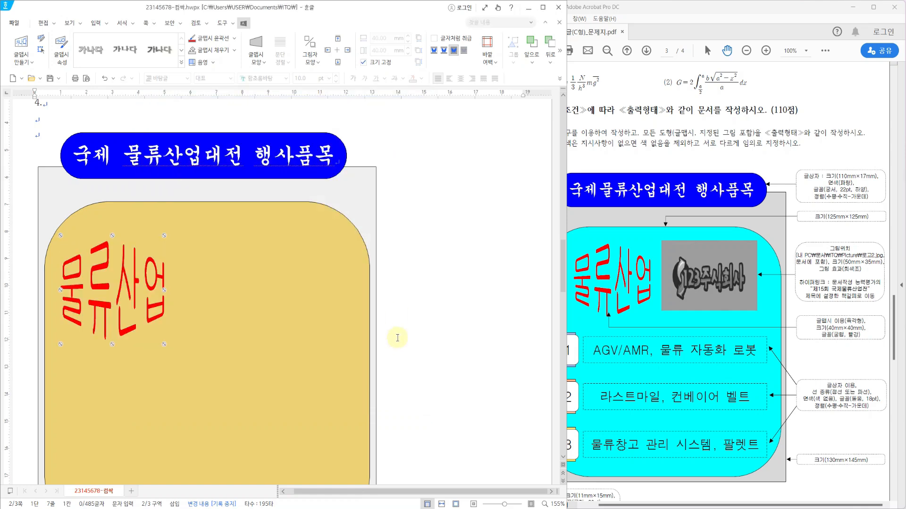
left_click_drag(655, 233, 759, 318)
left_click_drag(800, 239, 887, 310)
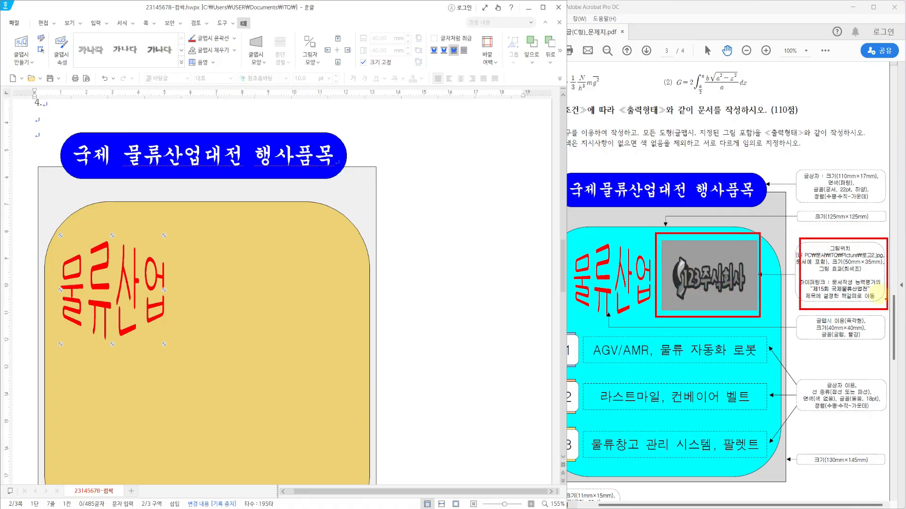
Step: Insert the picture 로고2 from the ITQ Picture folder beside the word art, about 70 × 26 mm, and place it in front of the text
left_click(96, 22)
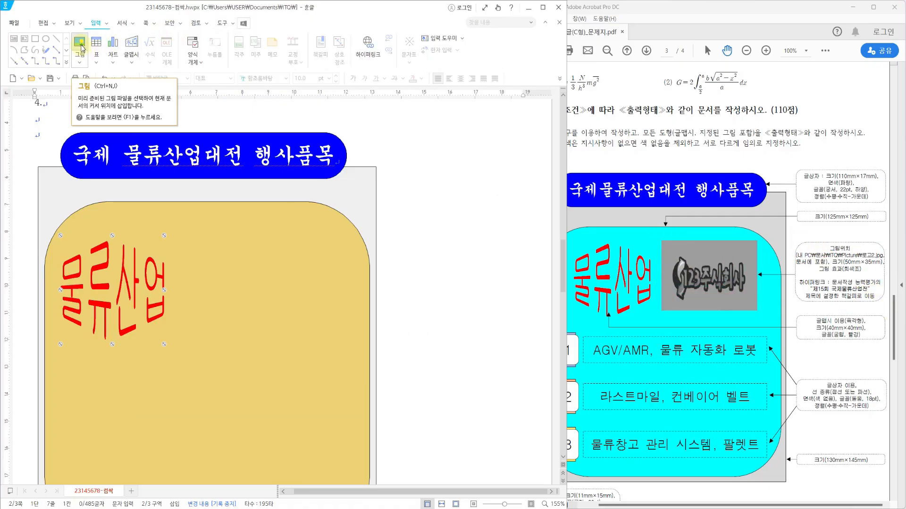
left_click(81, 47)
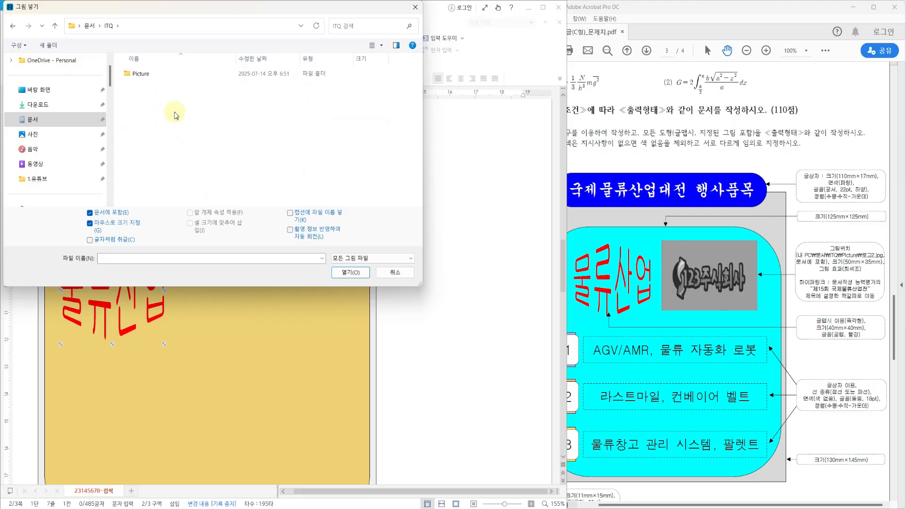
double_click(143, 77)
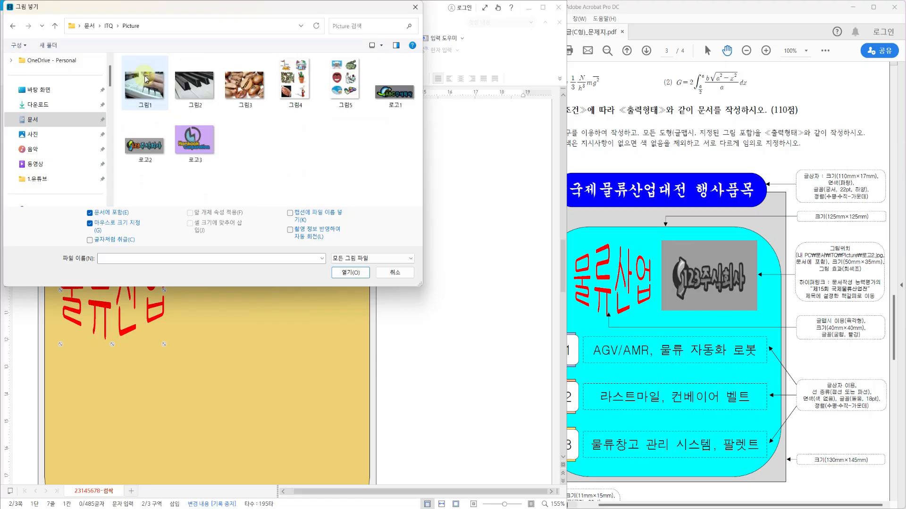
left_click(165, 164)
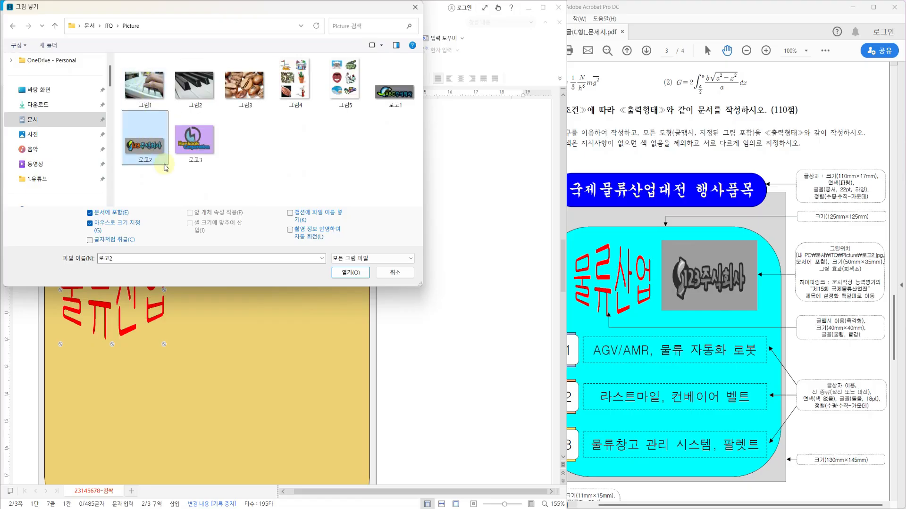
left_click(340, 277)
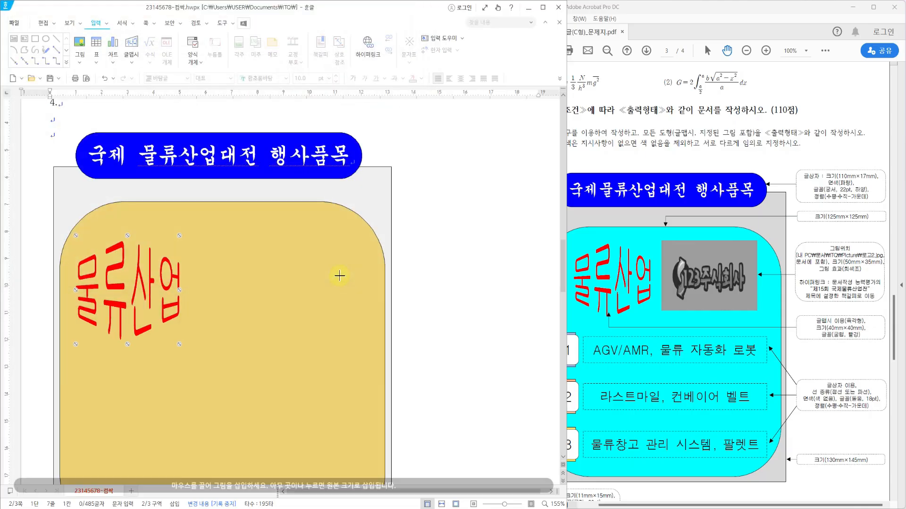
left_click_drag(223, 244, 307, 311)
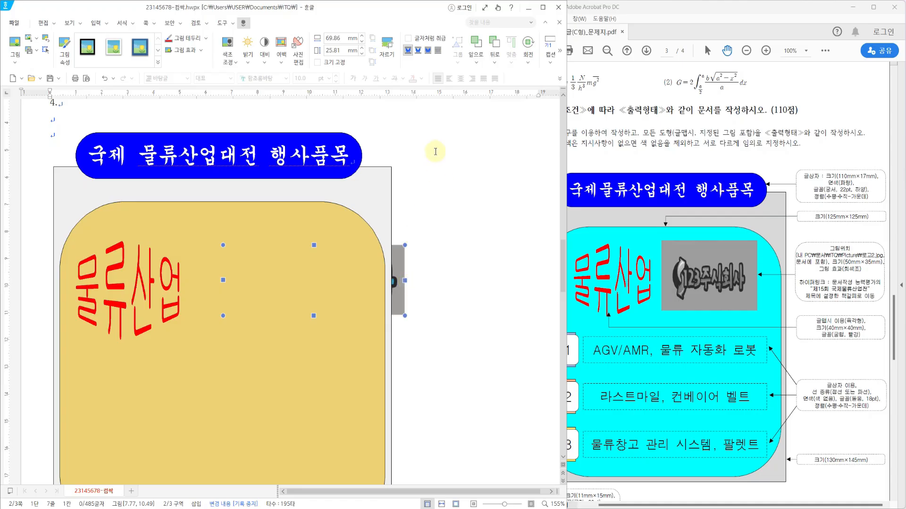
left_click(427, 50)
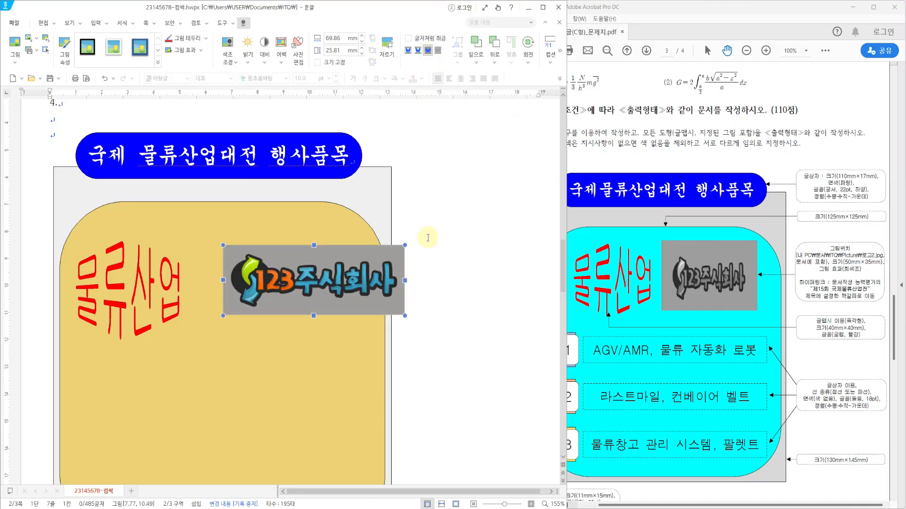
Step: Set the logo picture's width to 50 mm and height to 35 mm and lock its size
double_click(371, 285)
left_click_drag(256, 146, 225, 145)
type("50")
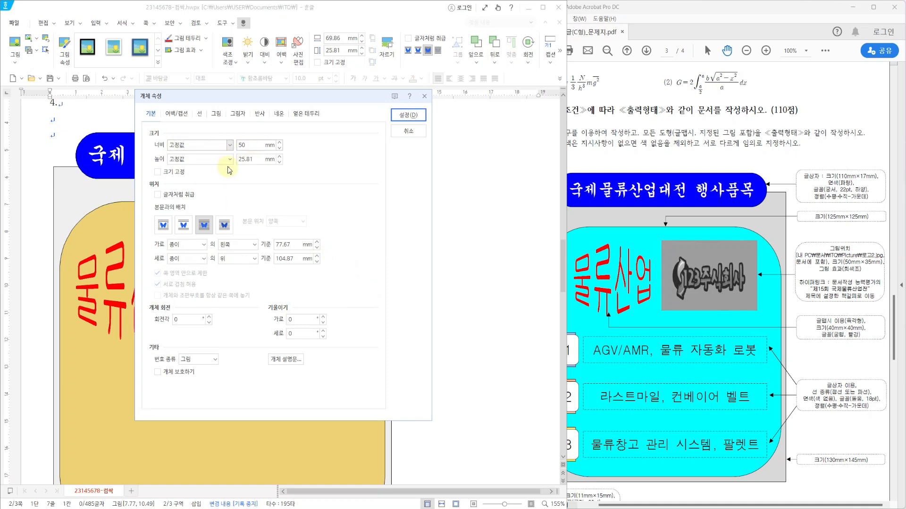
double_click(249, 159)
type("35")
left_click(159, 174)
Step: Give the logo picture the grayscale (회색조) effect and apply the object properties
left_click(216, 114)
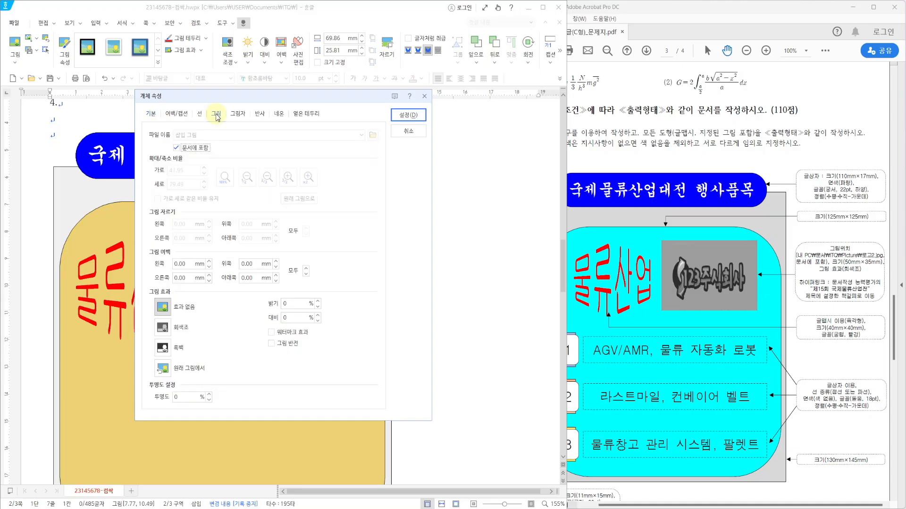
left_click(184, 331)
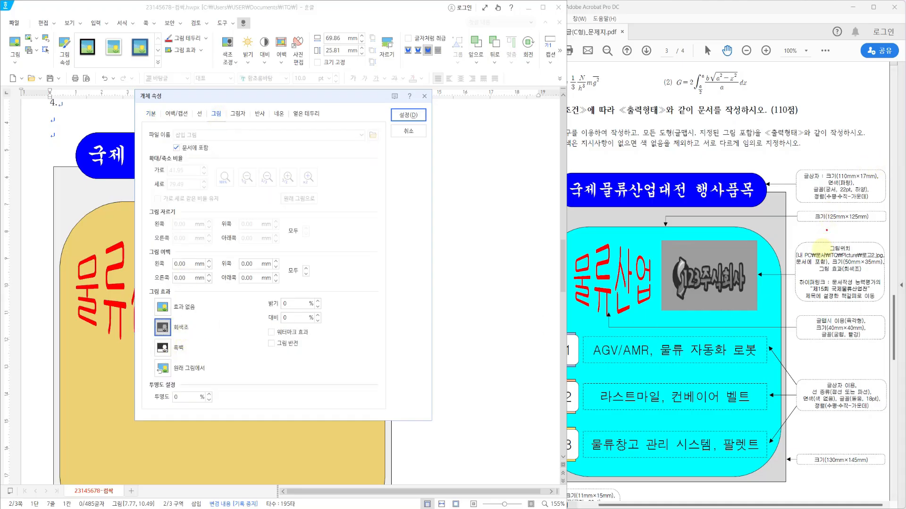
left_click_drag(790, 244, 886, 279)
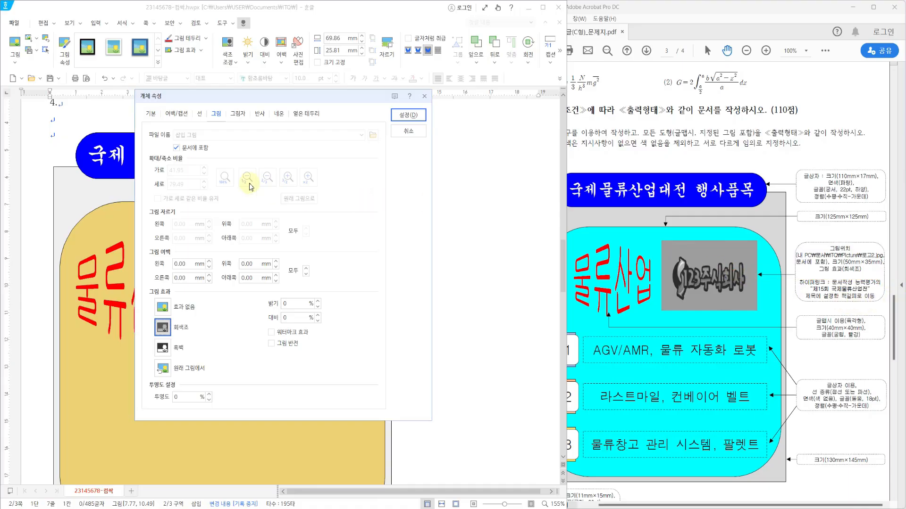
left_click(399, 115)
Step: Move the logo picture slightly up and shift the 물류산업 word art up and to the right so they line up
left_click(301, 304)
left_click_drag(301, 305, 301, 295)
left_click_drag(124, 308, 140, 294)
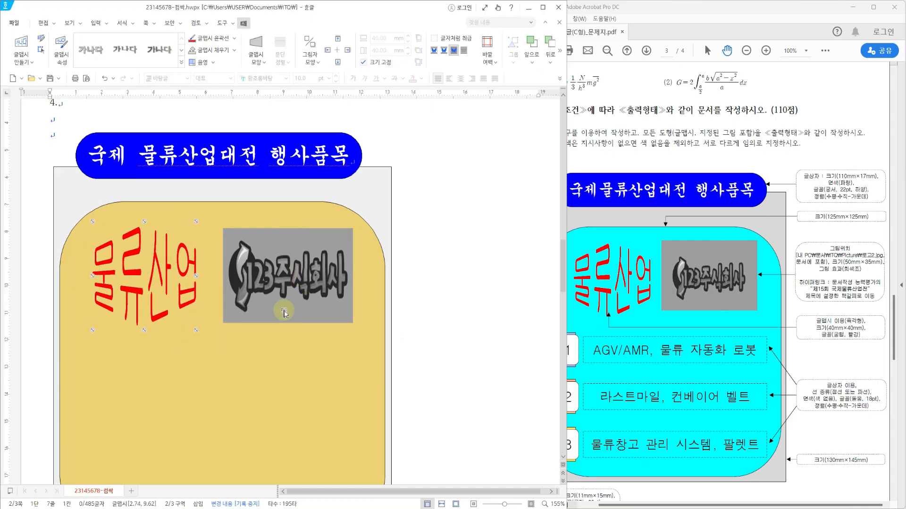
Step: Review the exam sheet's hyperlink requirement for the picture and its specifications for the numbered rectangles and text boxes
left_click_drag(795, 277, 882, 304)
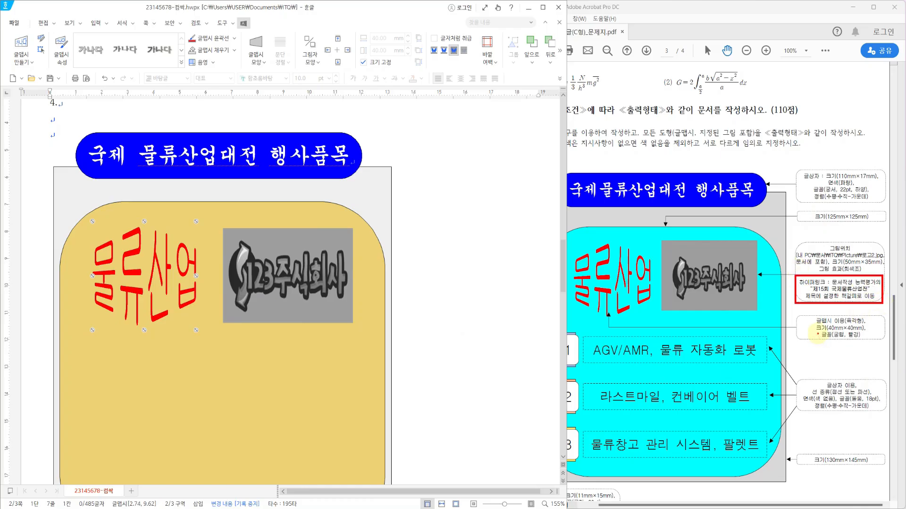
left_click_drag(778, 281, 794, 278)
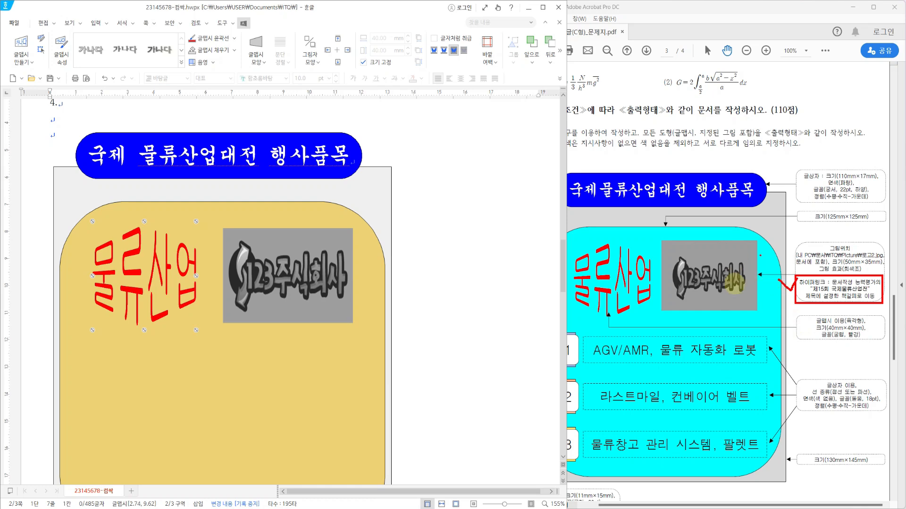
key("Escape")
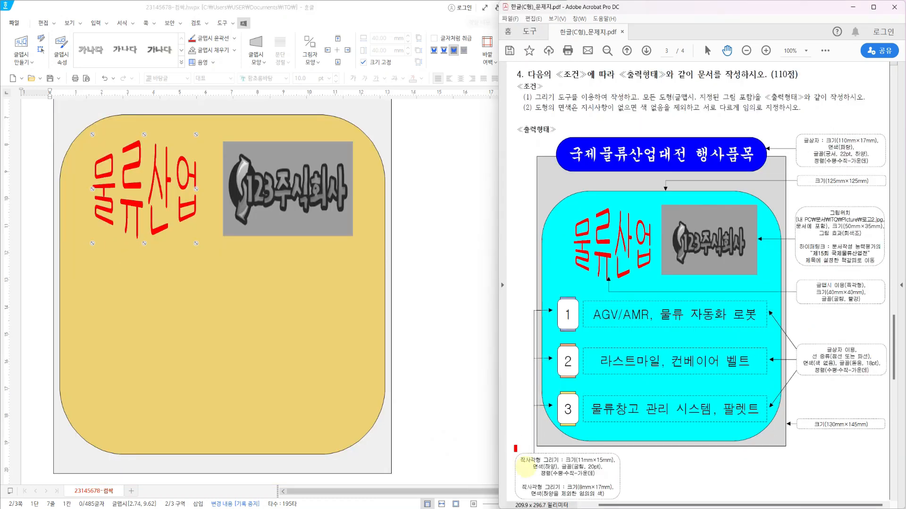
left_click_drag(526, 468, 560, 503)
left_click_drag(555, 279, 581, 335)
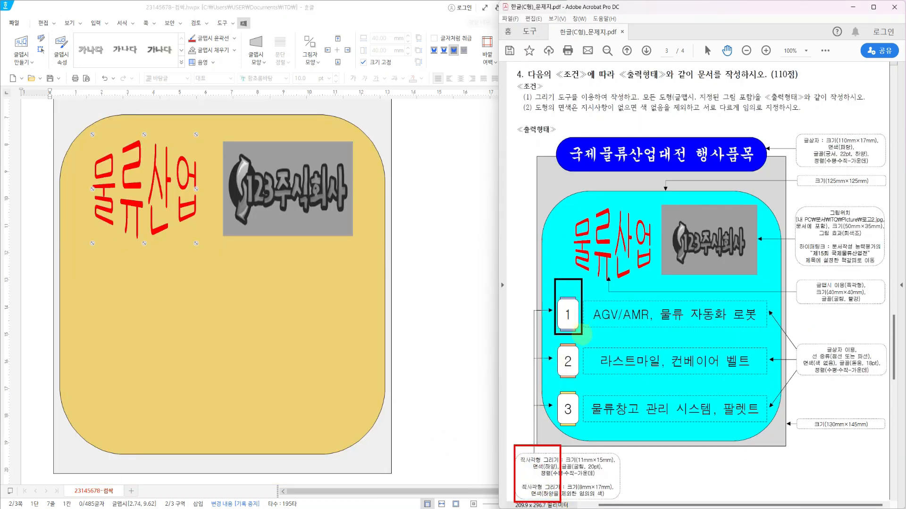
left_click_drag(585, 293, 767, 332)
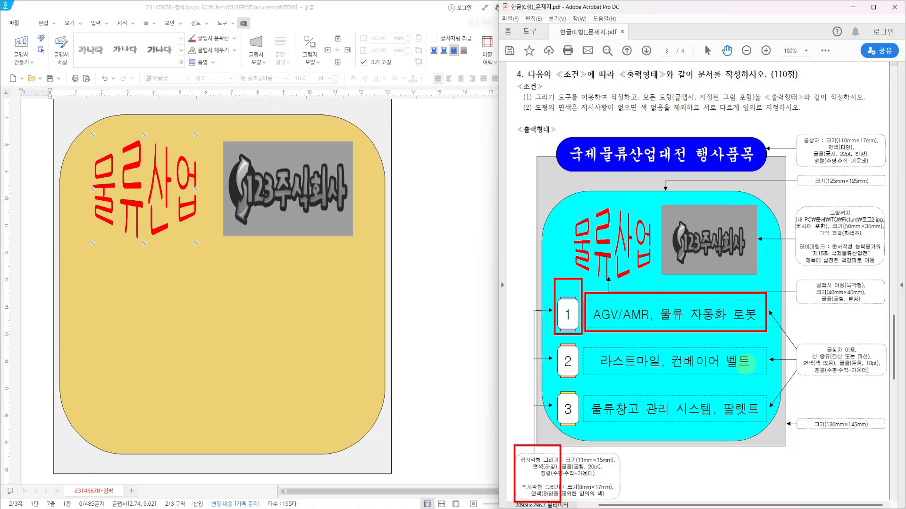
key("Escape")
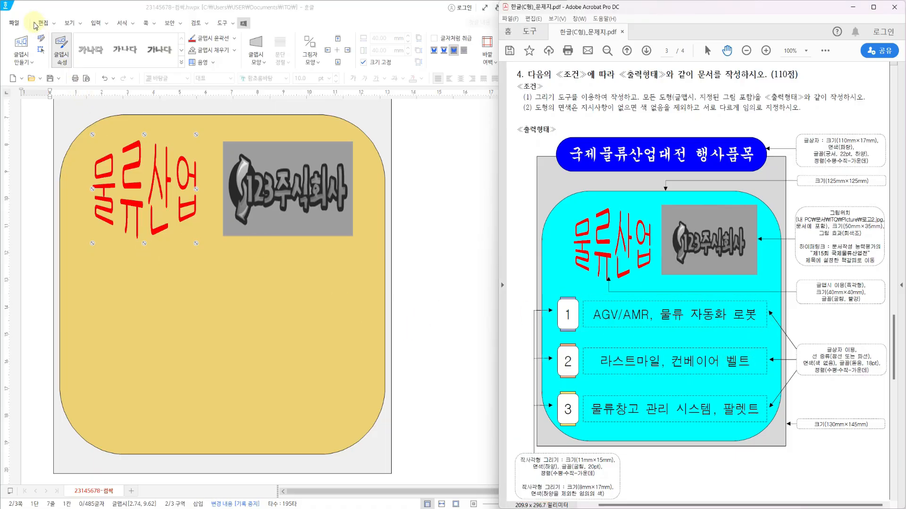
Step: Insert a 30 × 30 mm rectangle below the word art in the gold shape and open its object properties
left_click(96, 22)
left_click(35, 39)
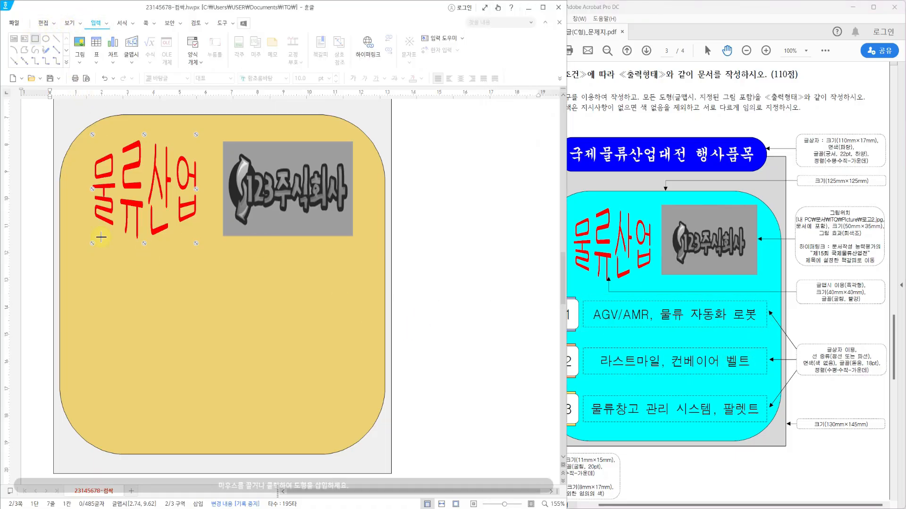
left_click(83, 287)
double_click(97, 304)
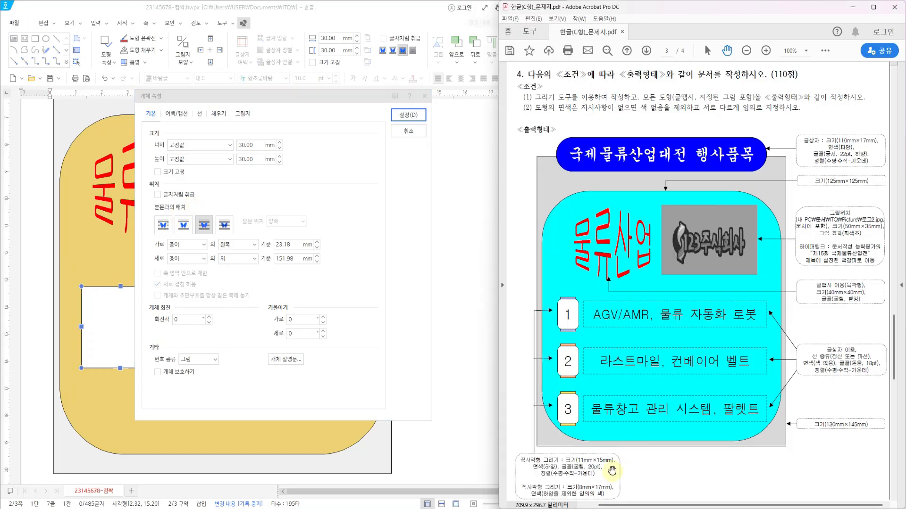
Step: Examine the exam sheet's size and colour specifications for the front and back rectangles of the number badges
left_click(624, 456)
left_click_drag(628, 506, 618, 507)
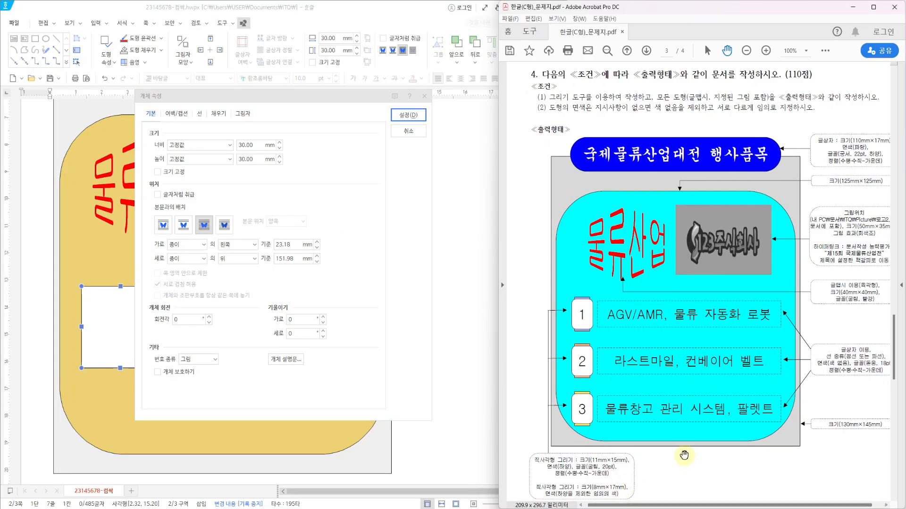
scroll(683, 455, "down", 1)
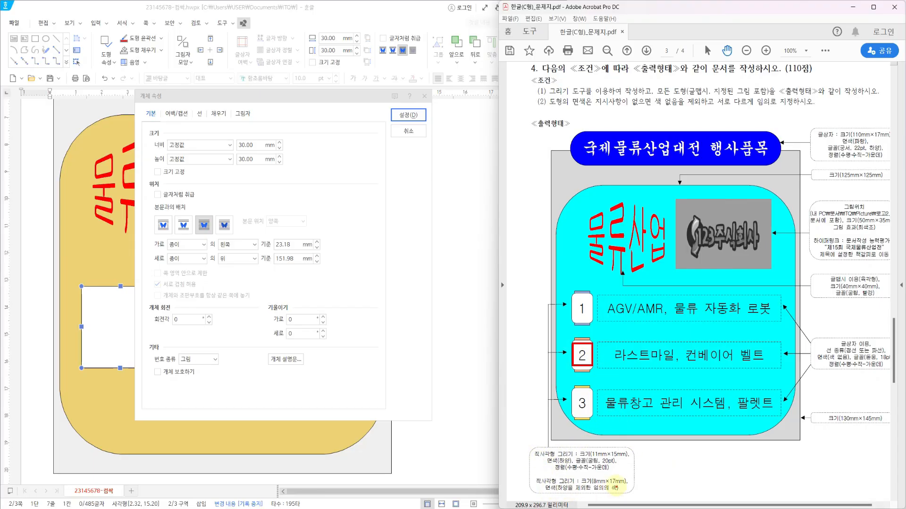
left_click_drag(529, 447, 641, 475)
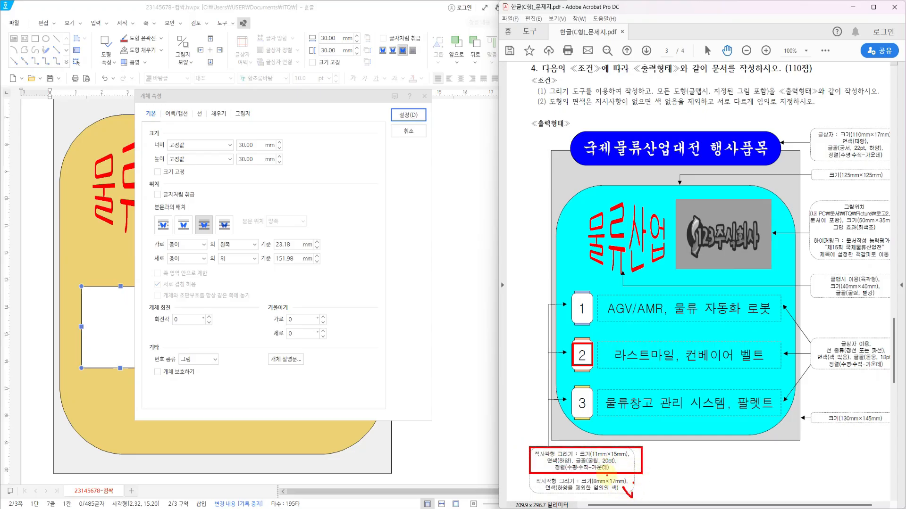
key("Escape")
left_click_drag(524, 471, 645, 495)
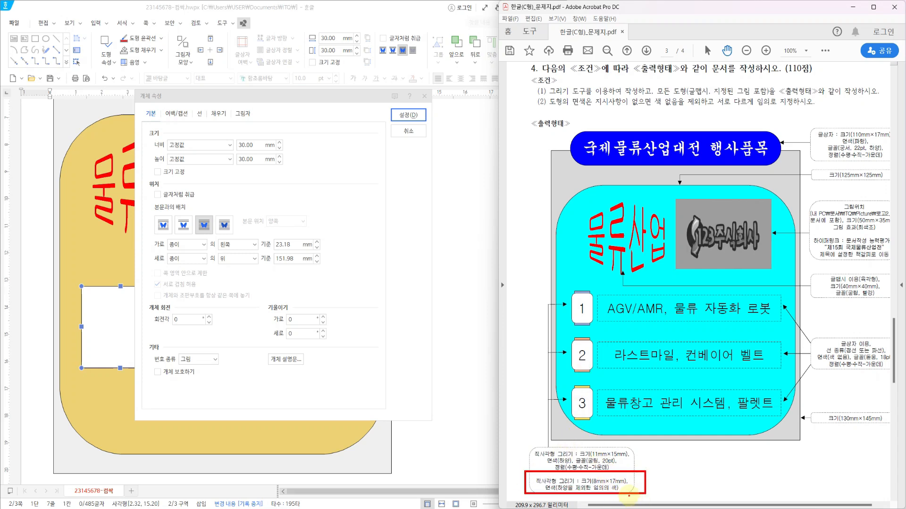
key("Escape")
Step: Set the rectangle's width to 8 mm and height to 17 mm and lock its size
mouse_move(259, 145)
left_mouse_down()
mouse_move(224, 143)
mouse_move(239, 159)
left_mouse_up()
type("8")
type("17")
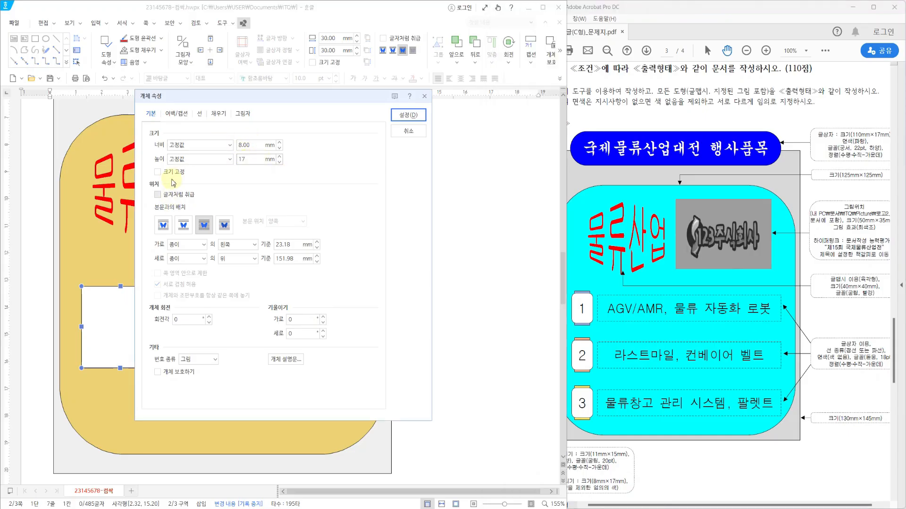
left_click(159, 172)
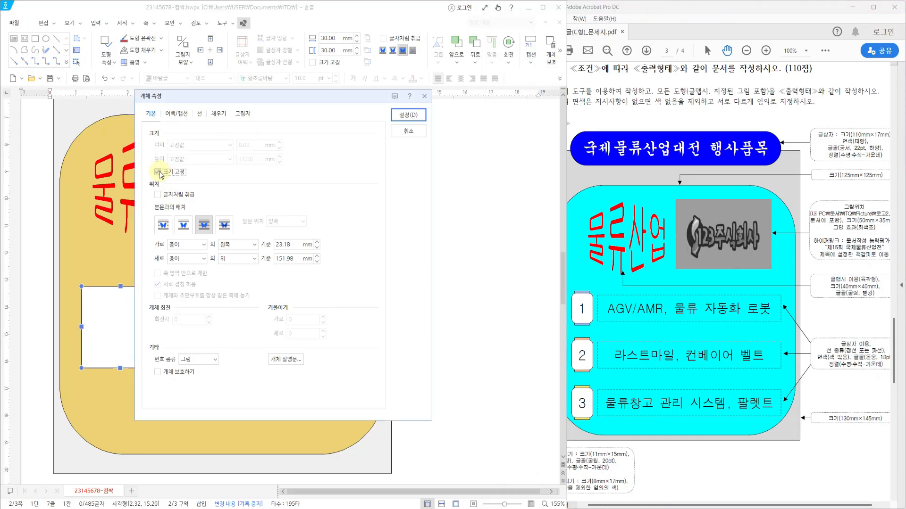
Step: Fill the 8 × 17 mm rectangle with light blue and move it near the gold shape's left edge
left_click(217, 114)
left_click(208, 166)
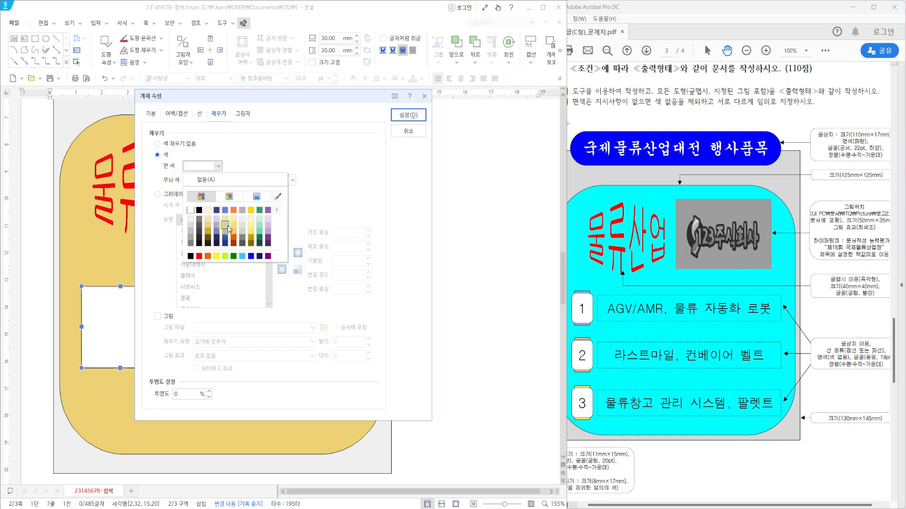
left_click(226, 234)
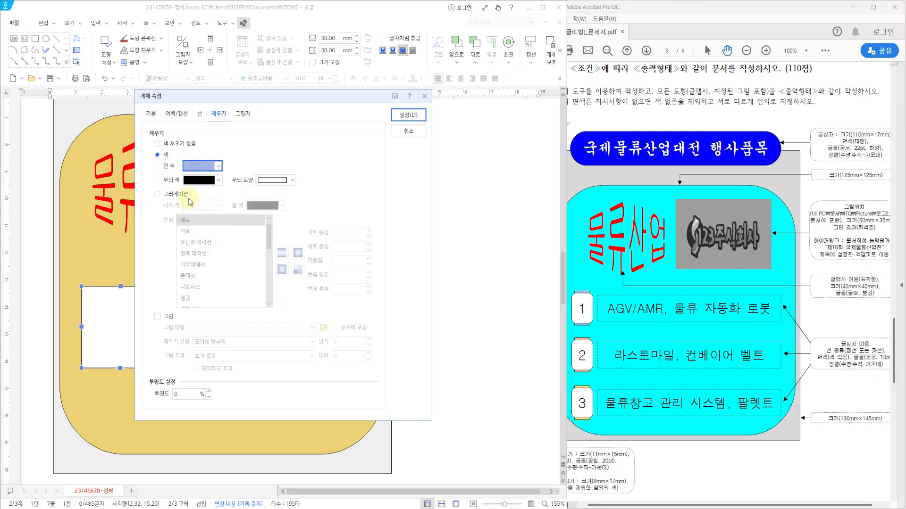
left_click(409, 115)
left_click_drag(91, 298, 85, 280)
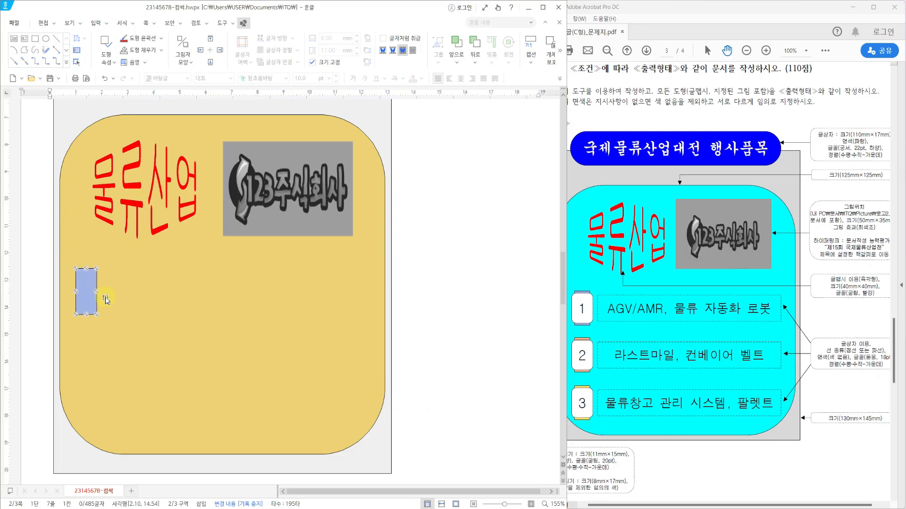
left_click_drag(91, 289, 84, 289)
Step: Insert a second 30 × 30 mm rectangle to the right of the light blue one and open its object properties
left_click(580, 446)
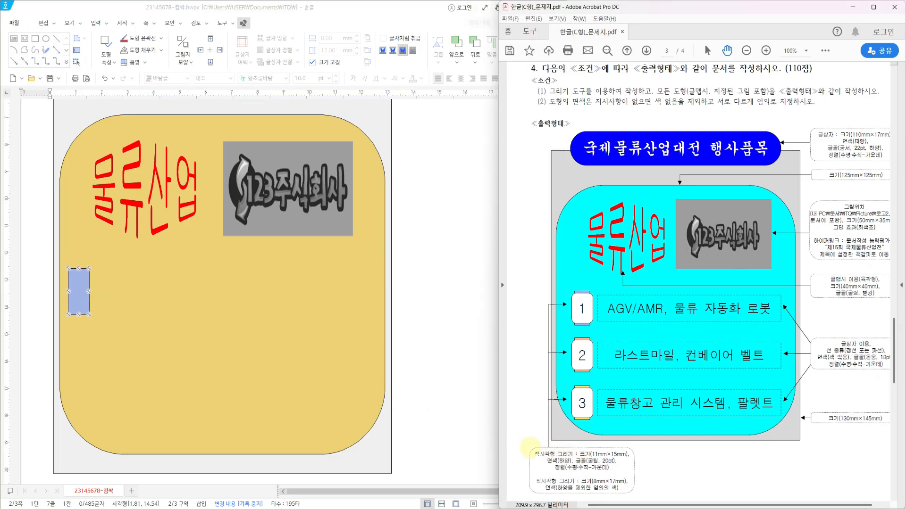
left_click_drag(530, 448, 641, 474)
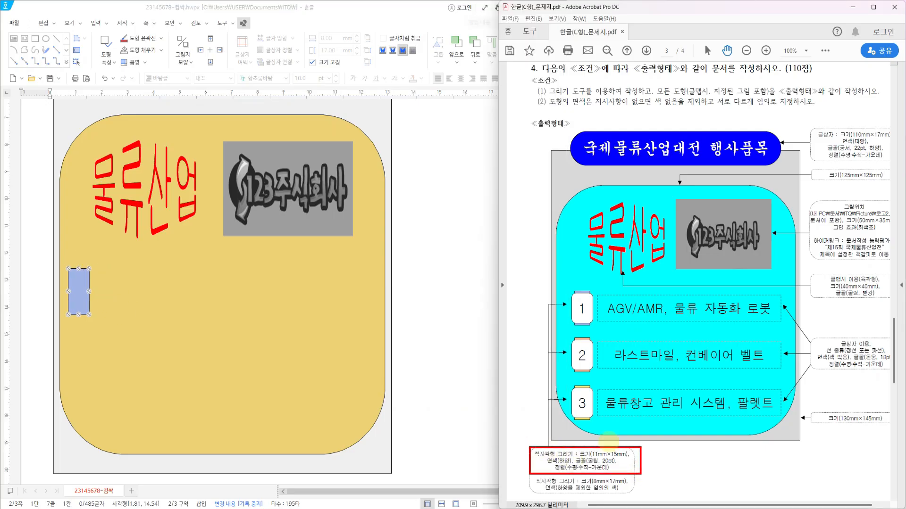
left_click_drag(567, 338, 597, 371)
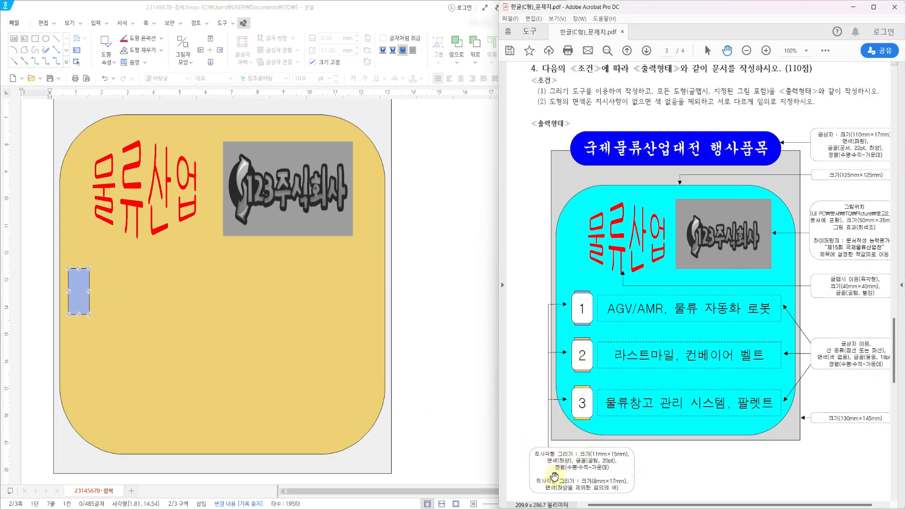
left_click(35, 38)
left_click(168, 278)
double_click(188, 293)
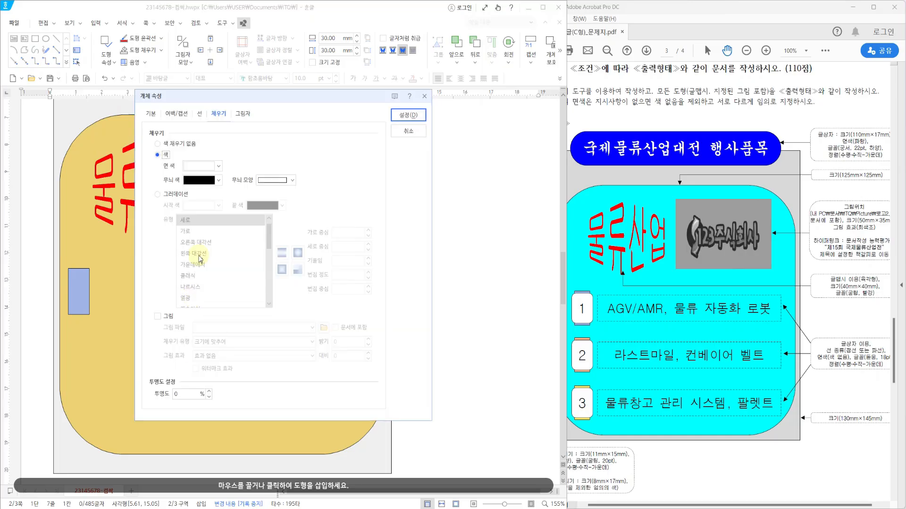
Step: Set the second rectangle's width to 11 mm and height to 15 mm and lock its size
left_click(150, 113)
left_click(242, 146)
type("11")
left_click(258, 160)
type("15")
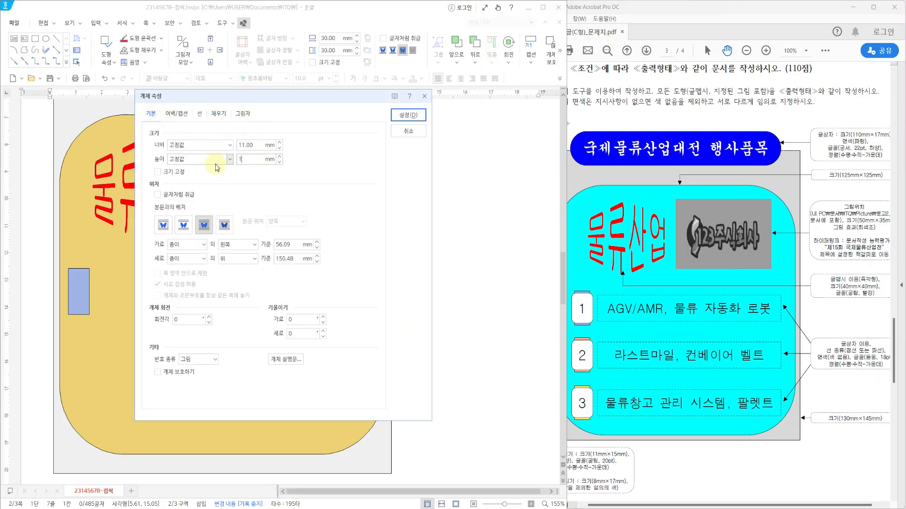
left_click(158, 172)
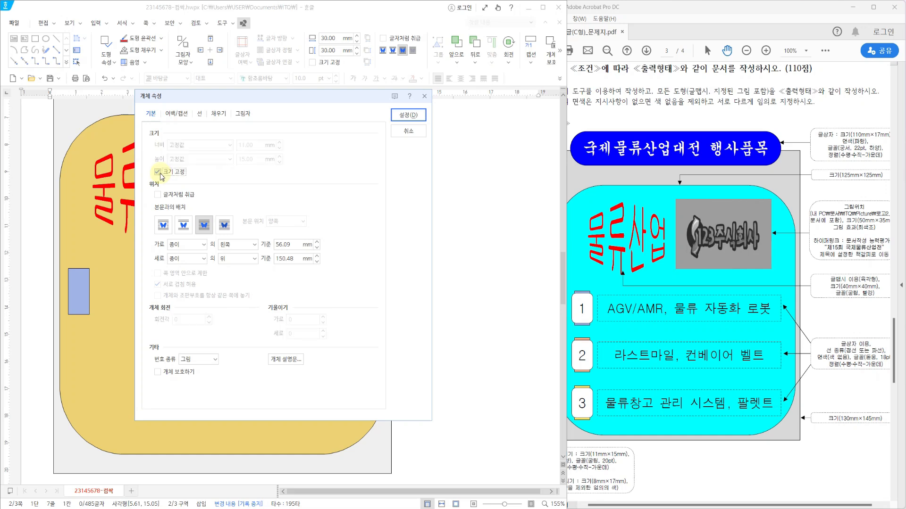
Step: Fill the 11 × 15 mm rectangle with white and move it centred over the light blue rectangle
left_click(577, 464)
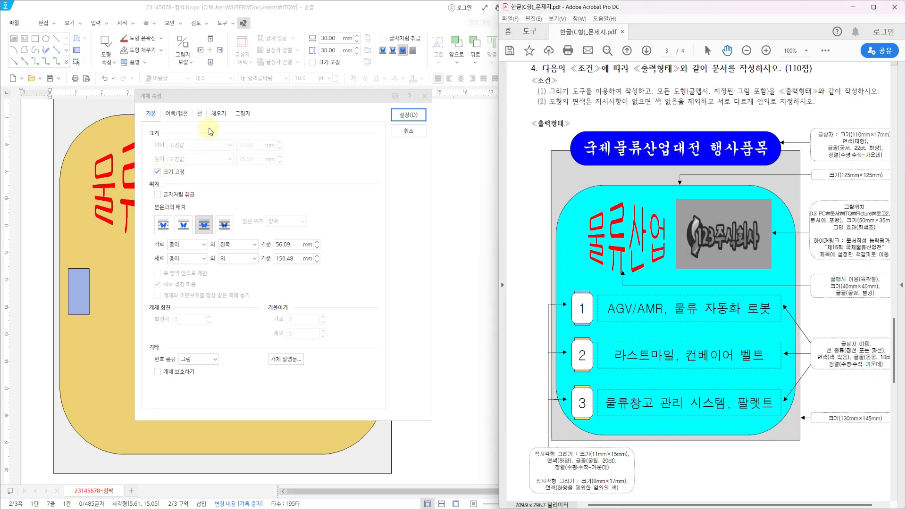
left_click(220, 114)
left_click(201, 166)
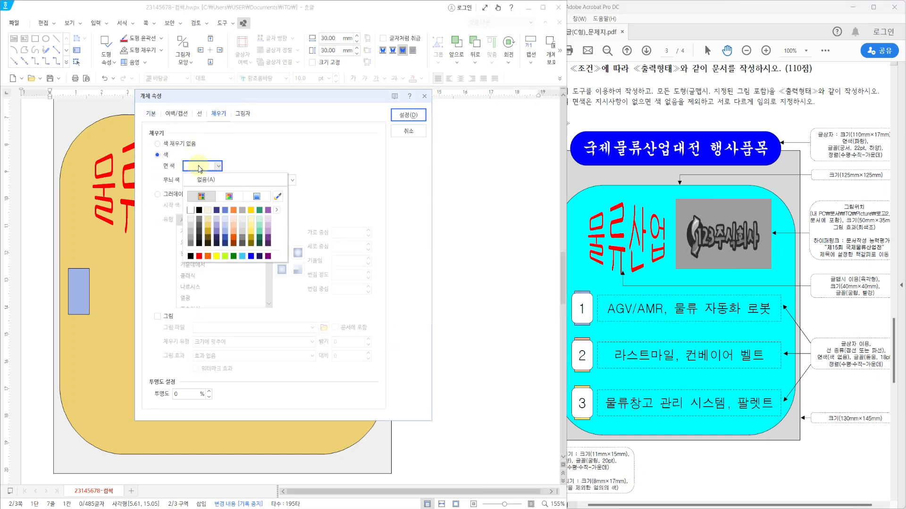
left_click(191, 210)
left_click(407, 115)
left_click_drag(174, 304, 72, 292)
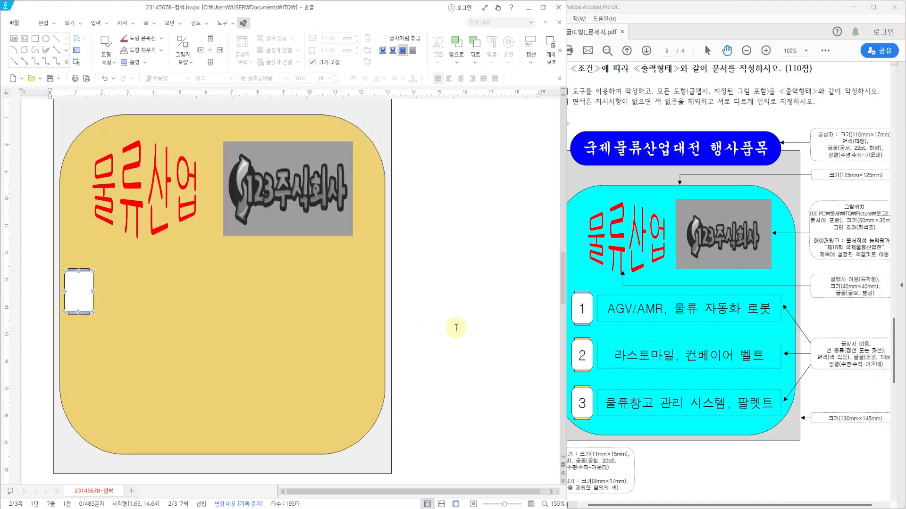
Step: Make the white rectangle accept text and enter the number 1 inside it
right_click(79, 293)
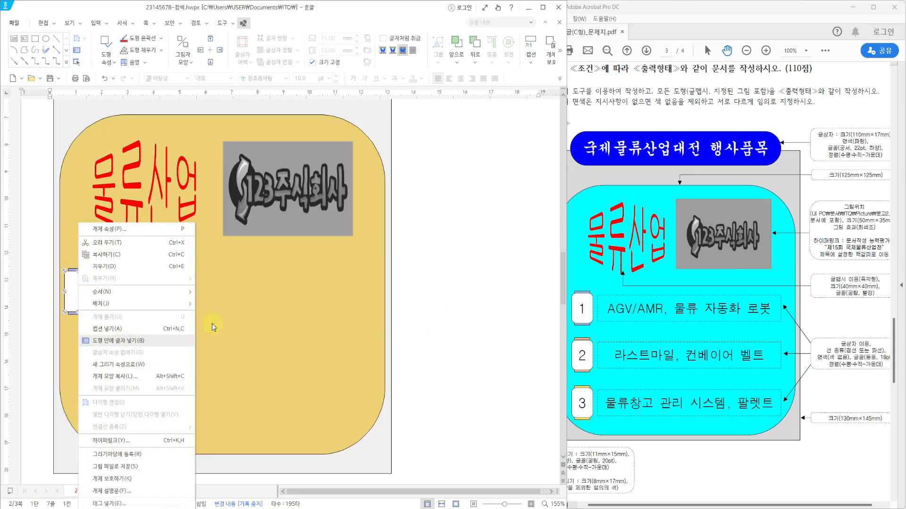
left_click(147, 344)
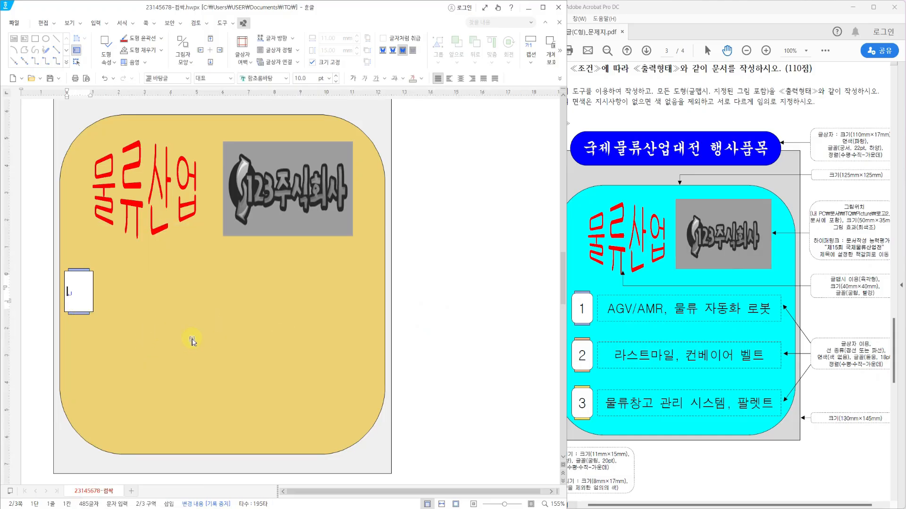
type("1")
Step: Format the number 1 in the white rectangle as 굴림, 20 pt, horizontally centred
left_click(630, 486)
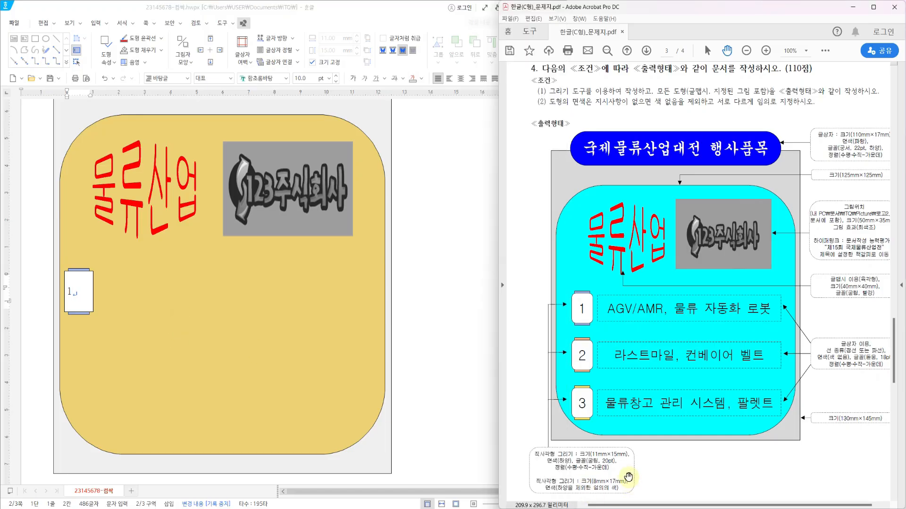
left_click_drag(78, 293, 67, 293)
left_click(286, 79)
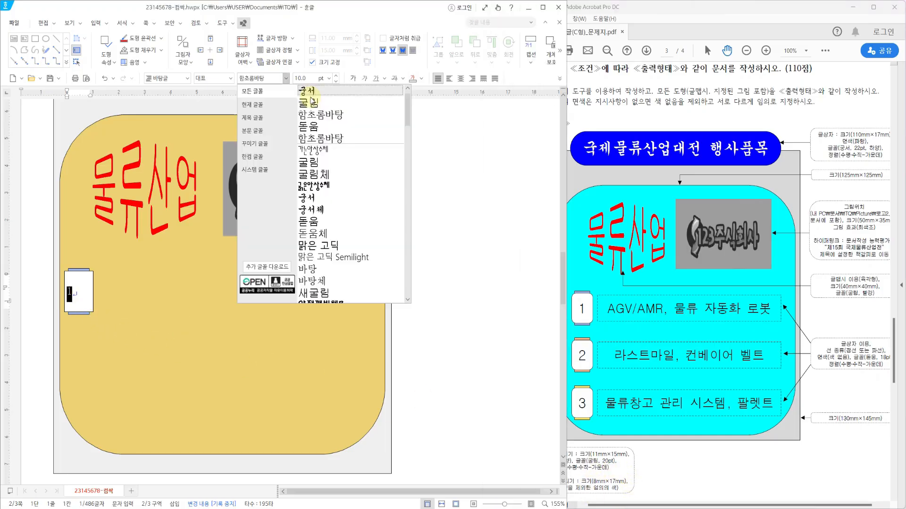
left_click(309, 104)
left_click(328, 78)
left_click(305, 233)
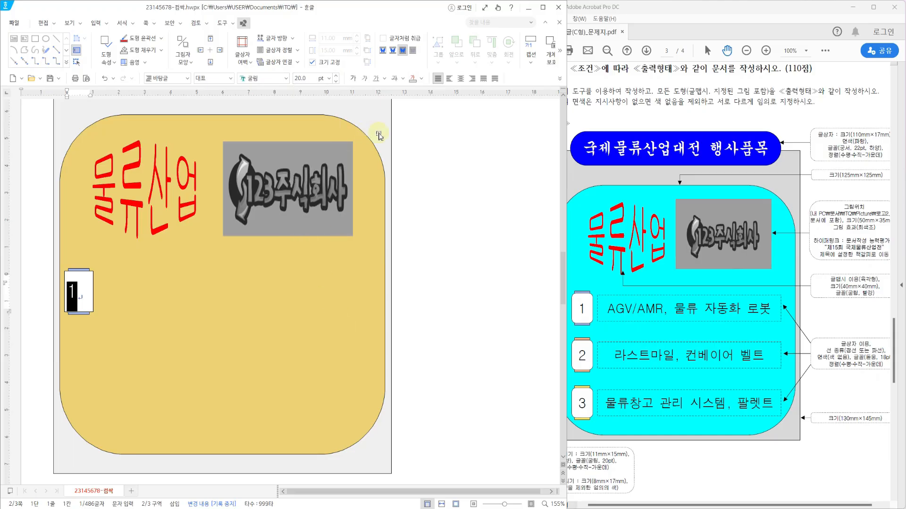
left_click(460, 78)
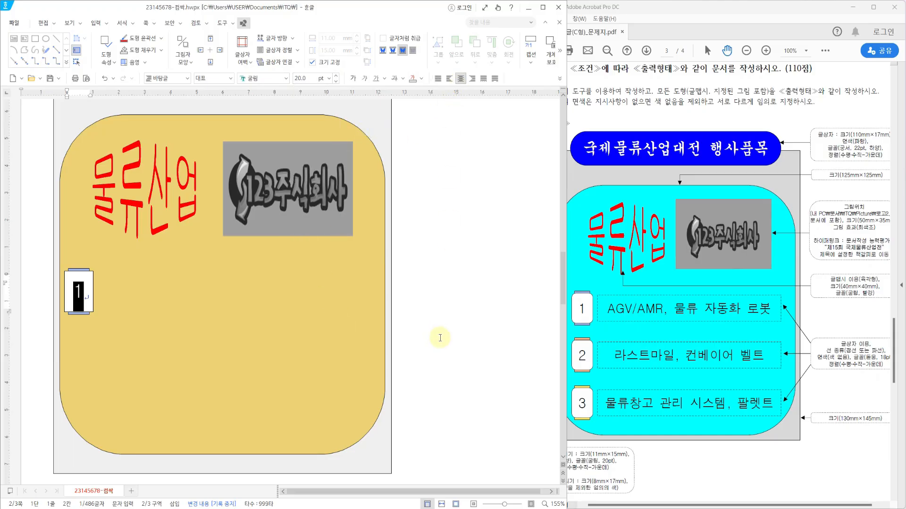
left_click(441, 359)
Step: Insert a text box about 102 × 15 mm to the right of the number 1 rectangle
scroll(464, 374, "down", 1)
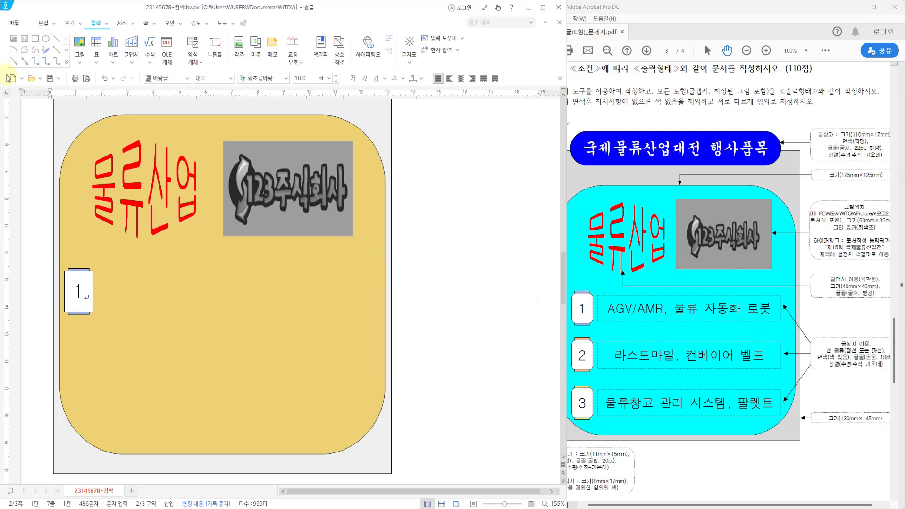
left_click(14, 39)
left_click_drag(101, 271, 365, 312)
Step: Give the new text box a dashed border line and no fill colour
double_click(323, 275)
left_click(200, 114)
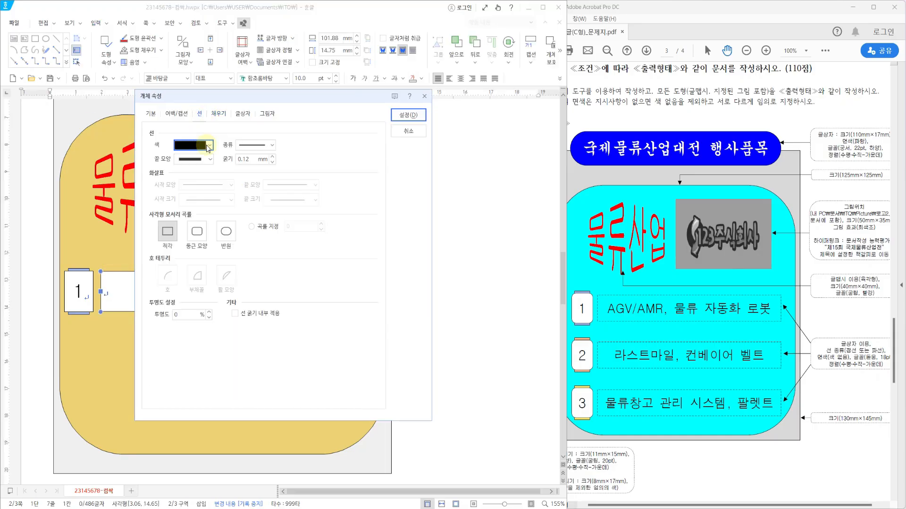
left_click(260, 147)
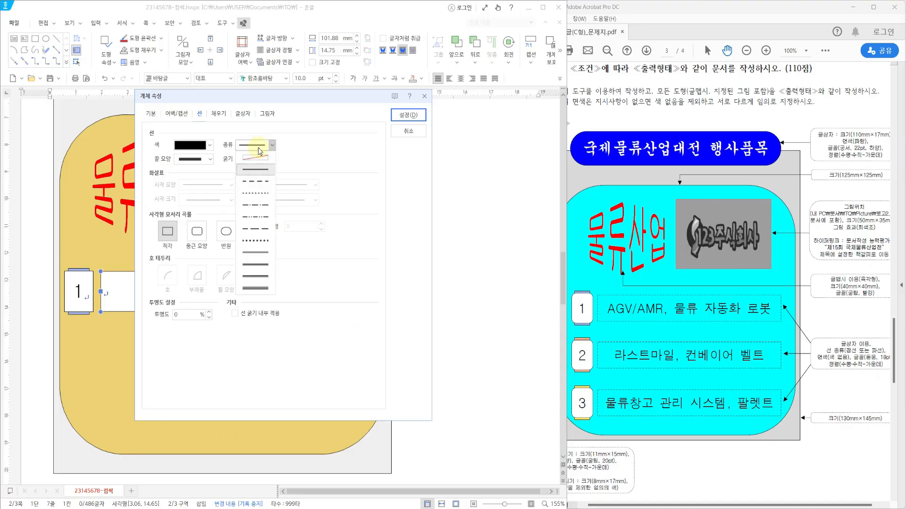
left_click(261, 188)
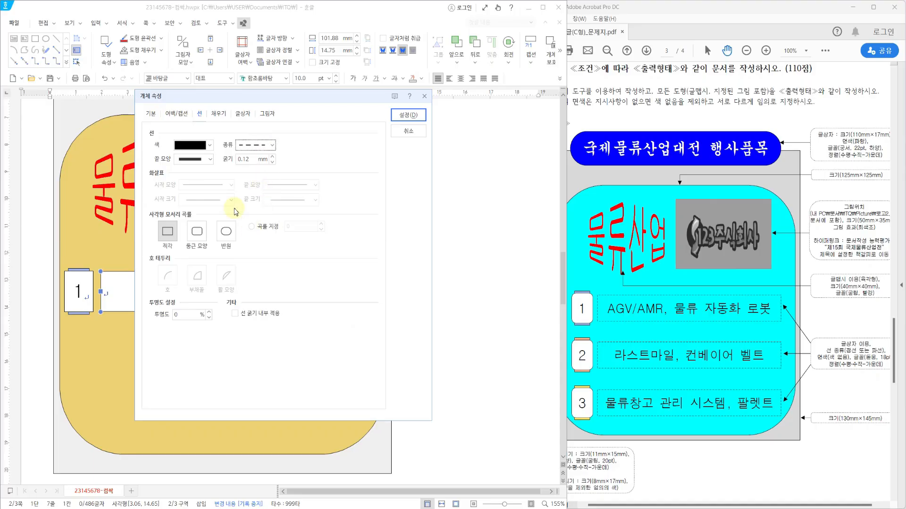
left_click(221, 114)
left_click(201, 165)
left_click(211, 251)
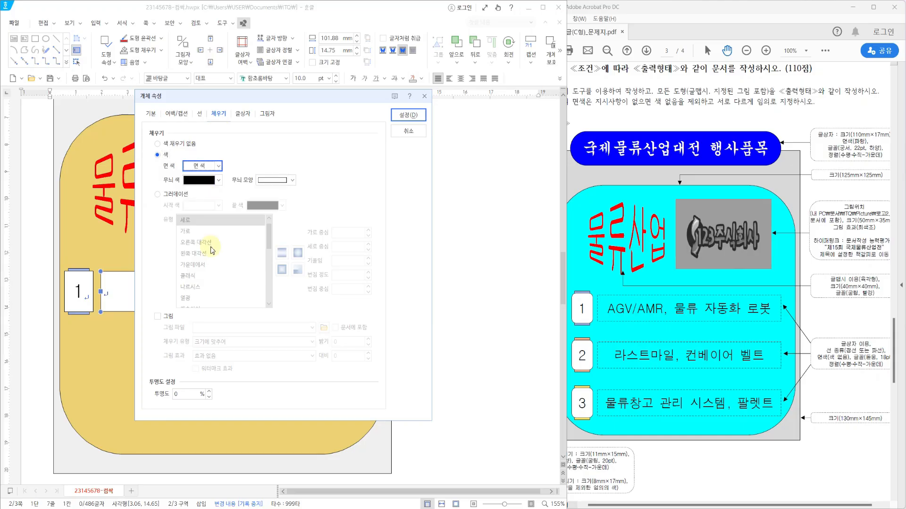
left_click(408, 115)
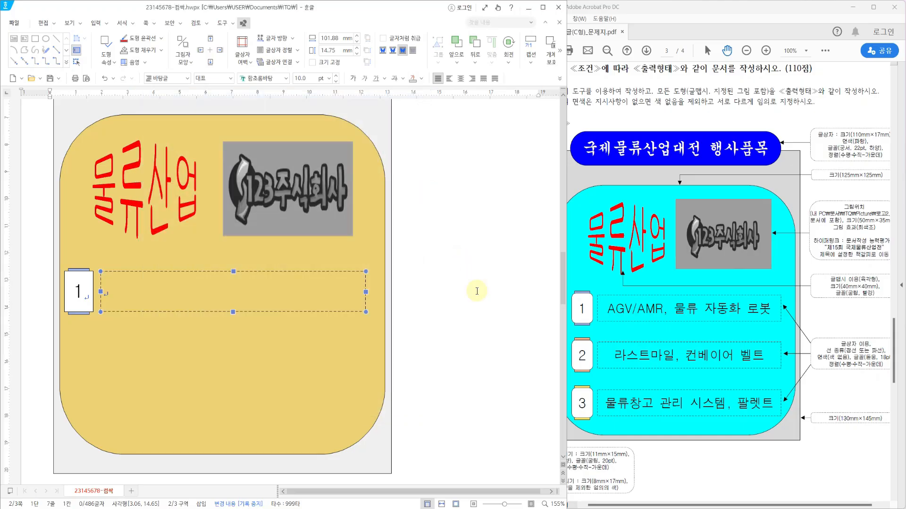
left_click(475, 292)
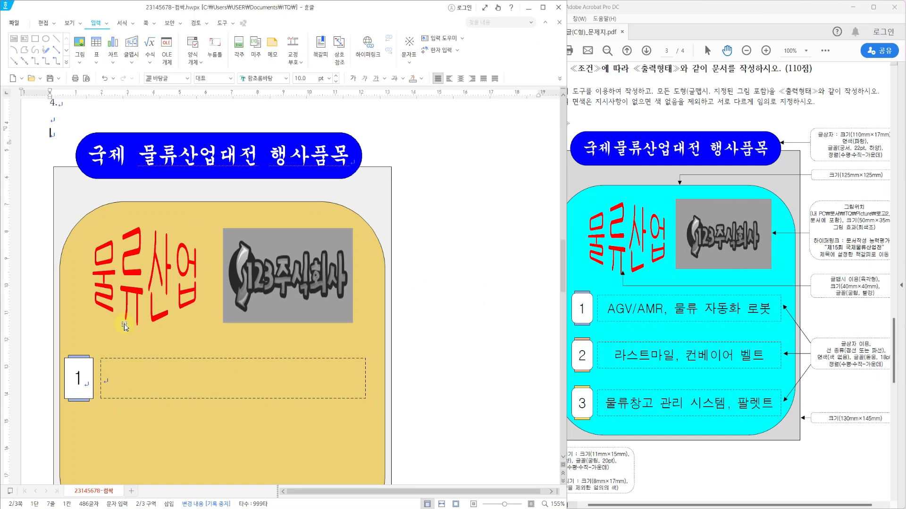
Step: Enter "AGW/AMR, 물류 자동화 로봇" in the dashed text box
left_click(110, 382)
scroll(487, 325, "down", 3)
type("AGW/AMR, 물류 자동화 로봇")
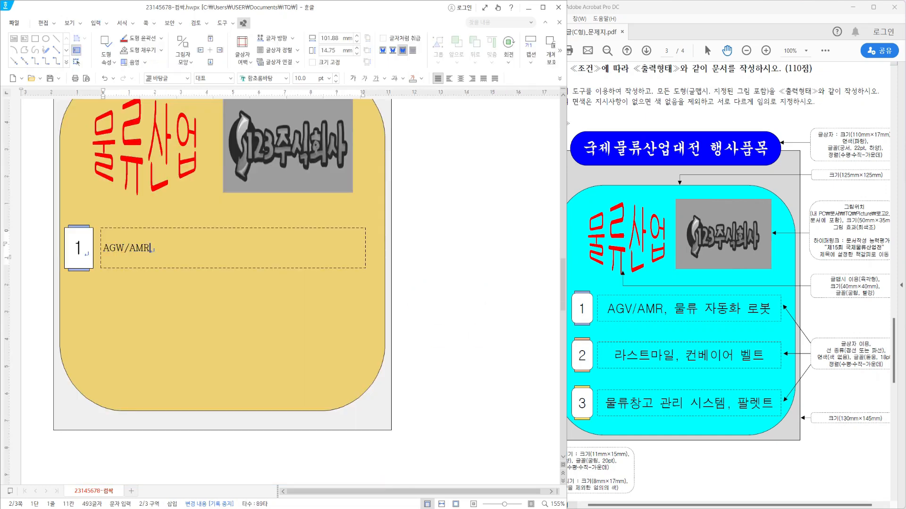
Step: Format the dashed text box's text as 돋움, 18 pt, horizontally centred
scroll(235, 289, "up", 1)
left_click_drag(231, 290, 98, 282)
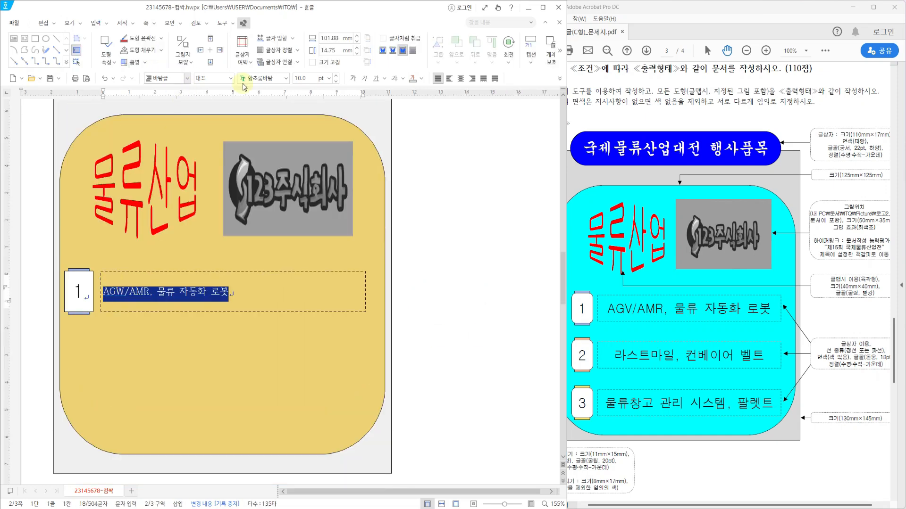
left_click(286, 79)
left_click(310, 130)
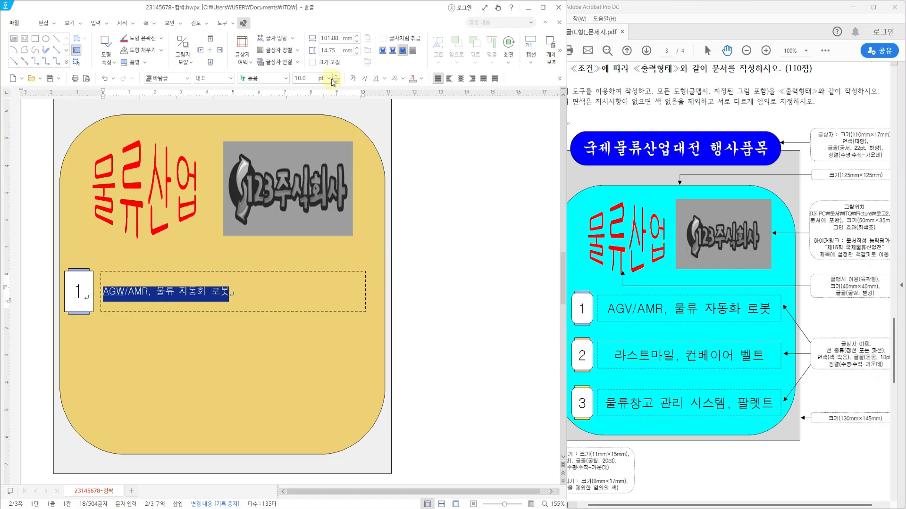
left_click(329, 78)
left_click(460, 79)
left_click(453, 343)
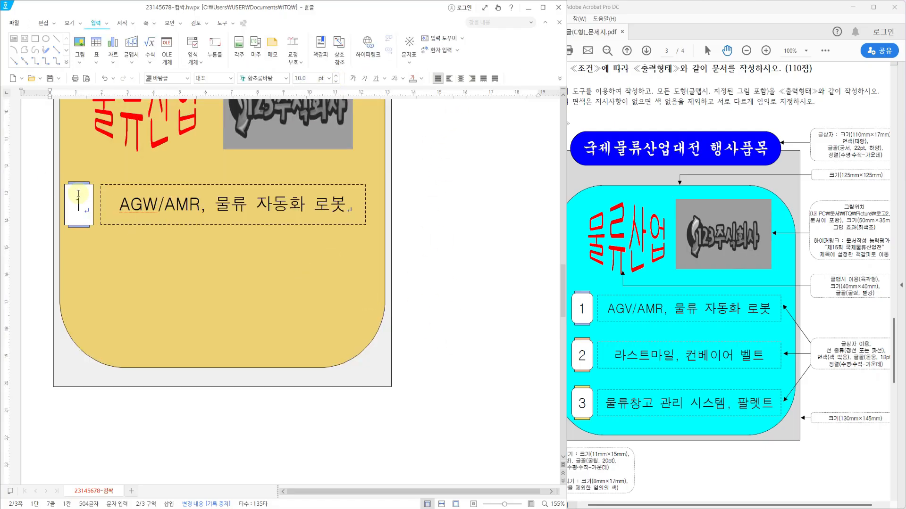
Step: Select both number 1 rectangles and the dashed text box together and move the row slightly up
left_click(84, 184)
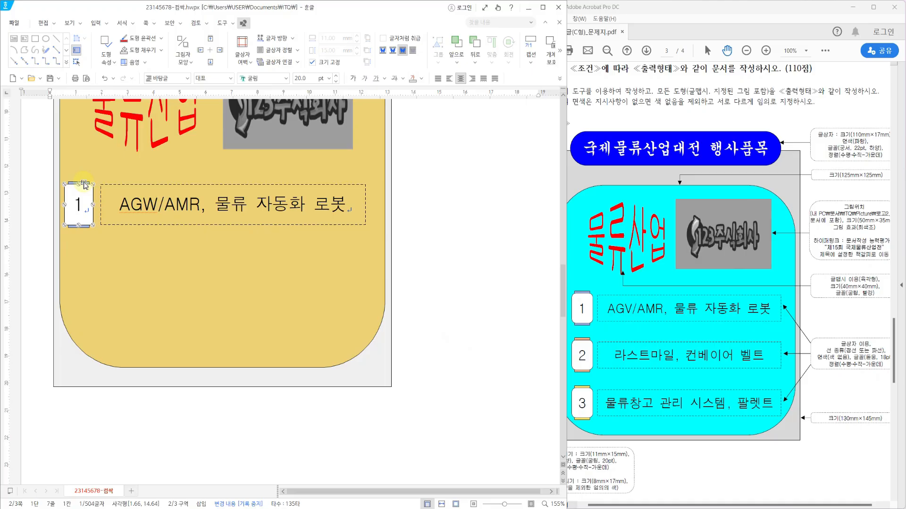
left_click(87, 183, "shift")
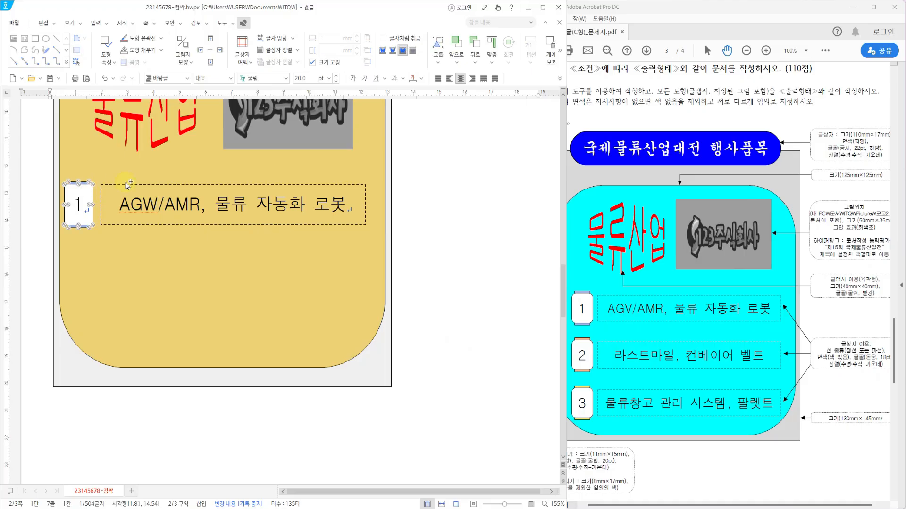
left_click(146, 188, "shift")
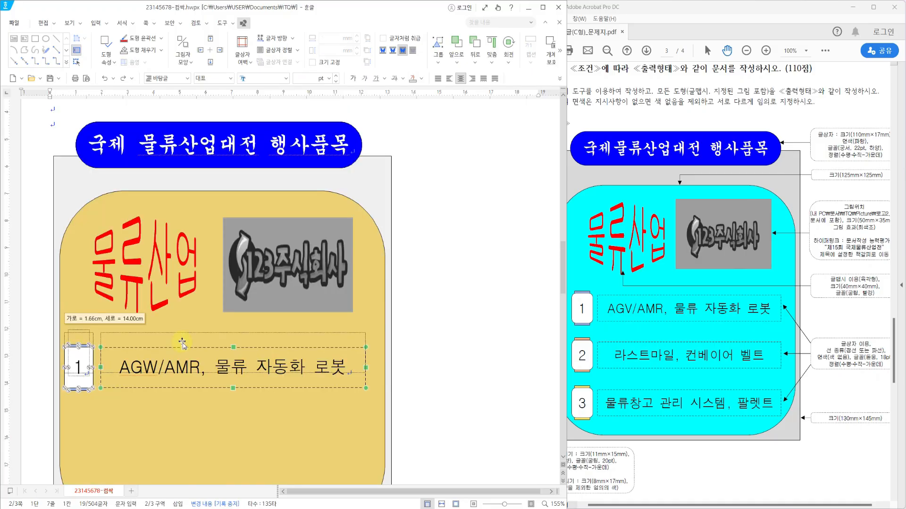
left_click_drag(182, 343, 182, 343)
scroll(189, 284, "down", 3)
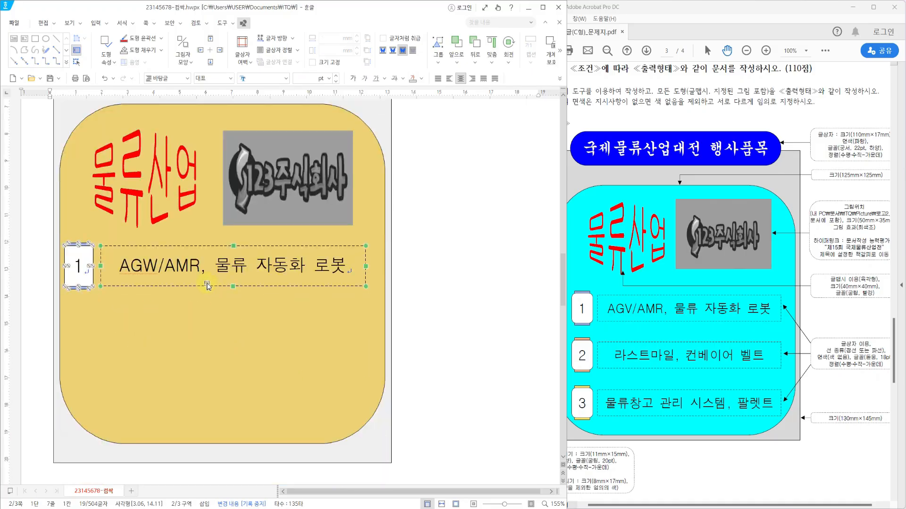
Step: Copy the selected row straight down twice to make three evenly spaced rows
key("ctrl+shift")
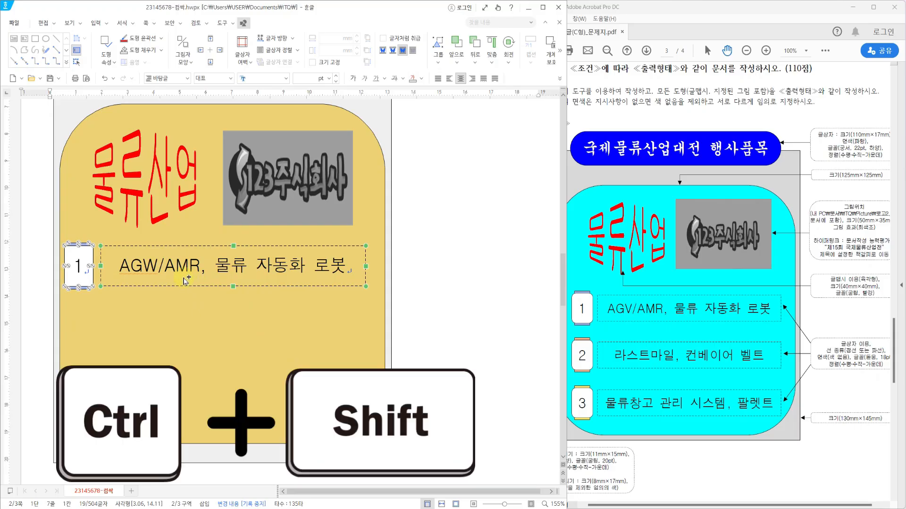
left_click_drag(184, 281, 171, 336)
left_click(421, 351)
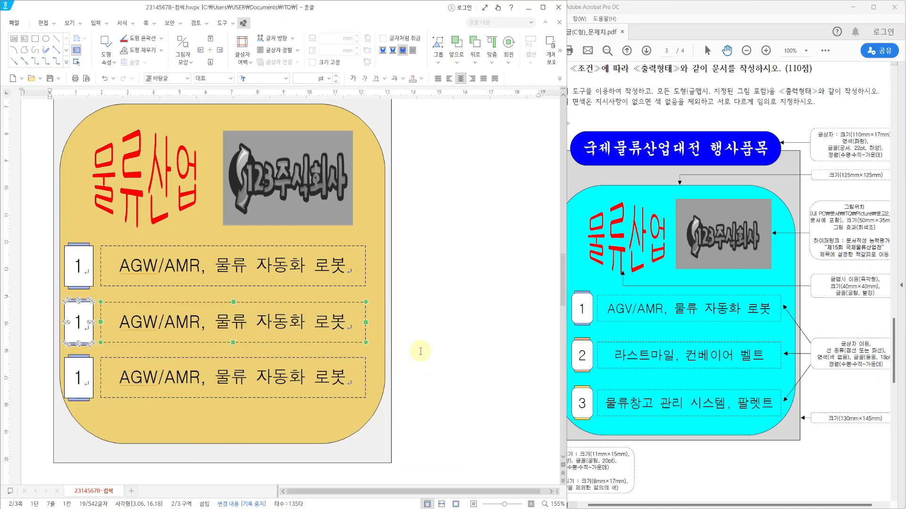
Step: Change the numbers in the second and third rows to 2 and 3
scroll(453, 339, "down", 1)
left_click(84, 289)
key("BackSpace")
type("2")
left_click(85, 345)
key("BackSpace")
type("3")
Step: Replace the second row's text with "라스트마일, 컨베이어 벨트" and the third row's with "물류창고 관리 시스템, 팔렛트"
triple_click(233, 289)
type("라스트마일, 컨베이어 벨트")
triple_click(233, 345)
type("물류창고 관리 시스템, 팔렛트")
left_click(437, 386)
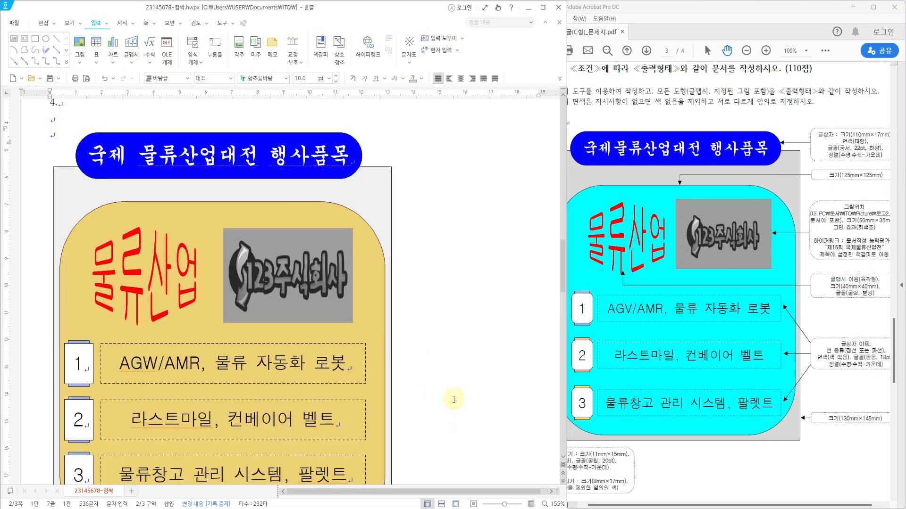
Step: Check the completed drawing against the exam sheet, select the logo picture and save the document
scroll(441, 340, "down", 3)
scroll(420, 319, "up", 2)
scroll(448, 324, "up", 3)
scroll(449, 324, "down", 3)
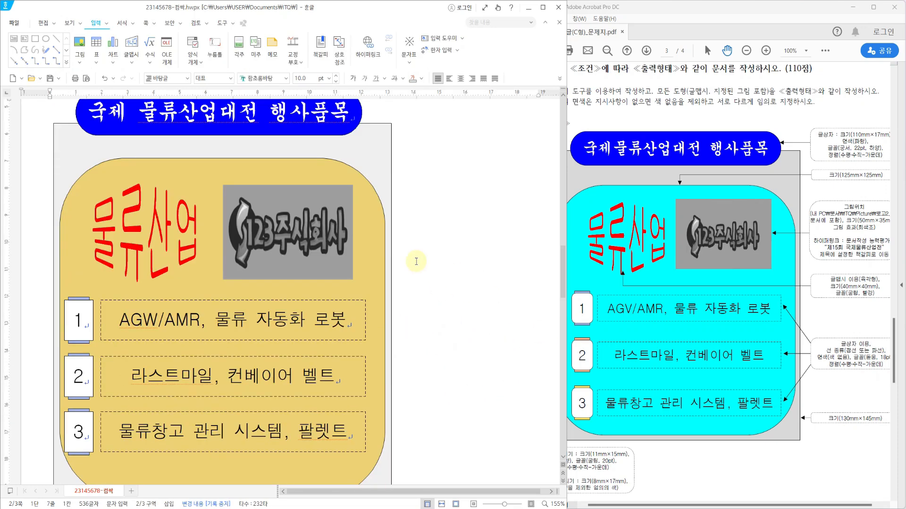
left_click(332, 225)
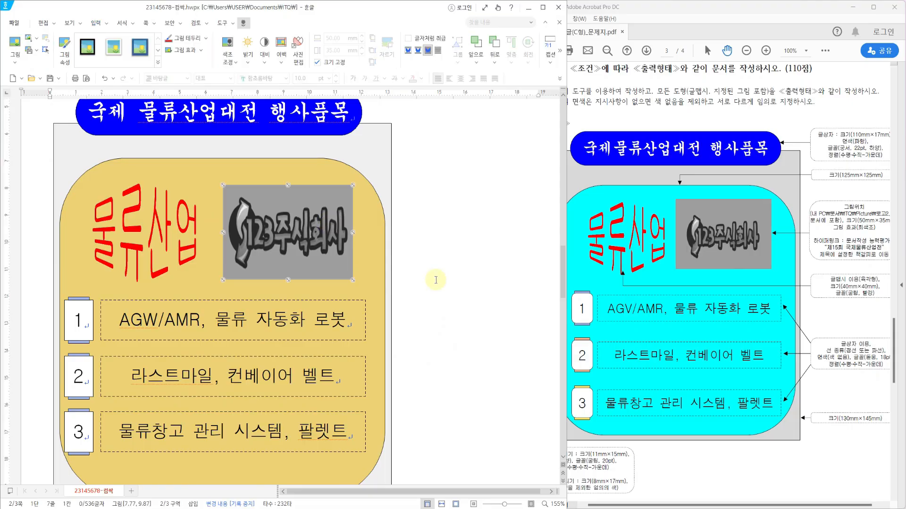
left_click(49, 78)
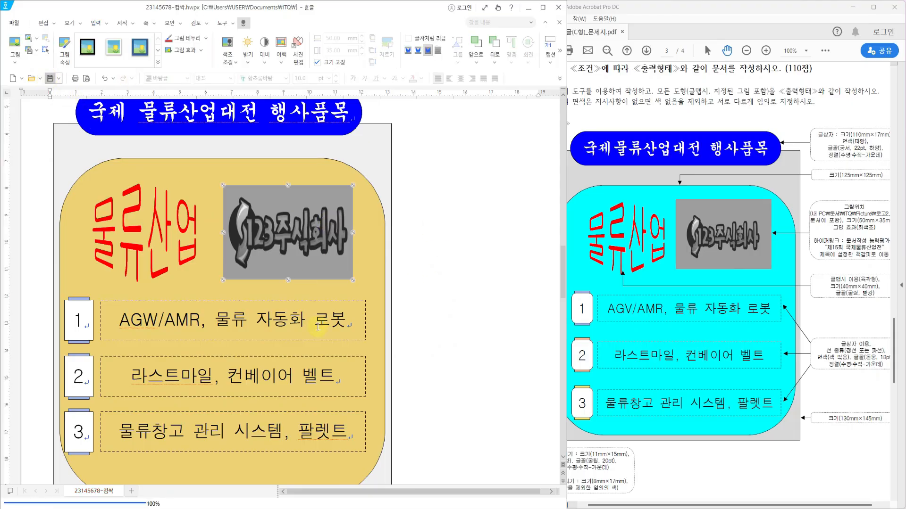
Step: Go to the document's empty third page for the 문서작성 능력평가 task and place the cursor at its start
scroll(325, 326, "down", 17)
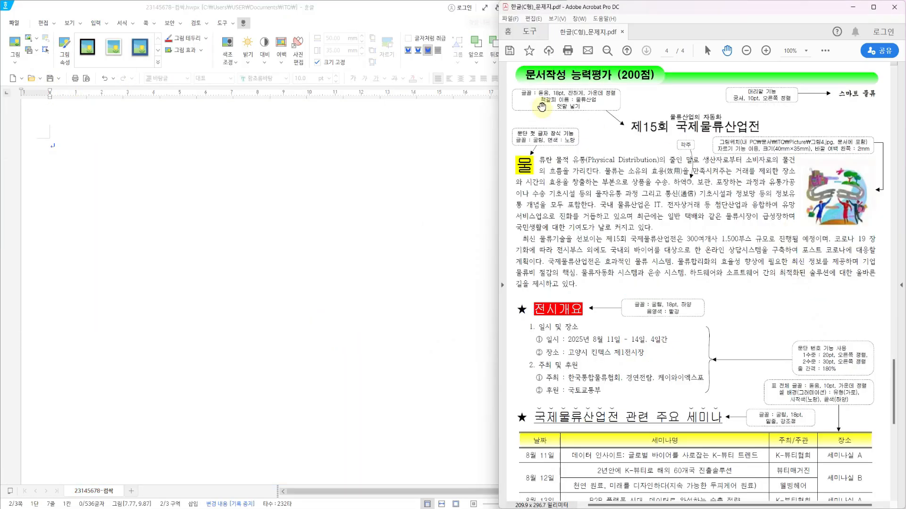
mouse_move(519, 66)
left_mouse_down()
mouse_move(635, 89)
mouse_move(682, 71)
left_mouse_up()
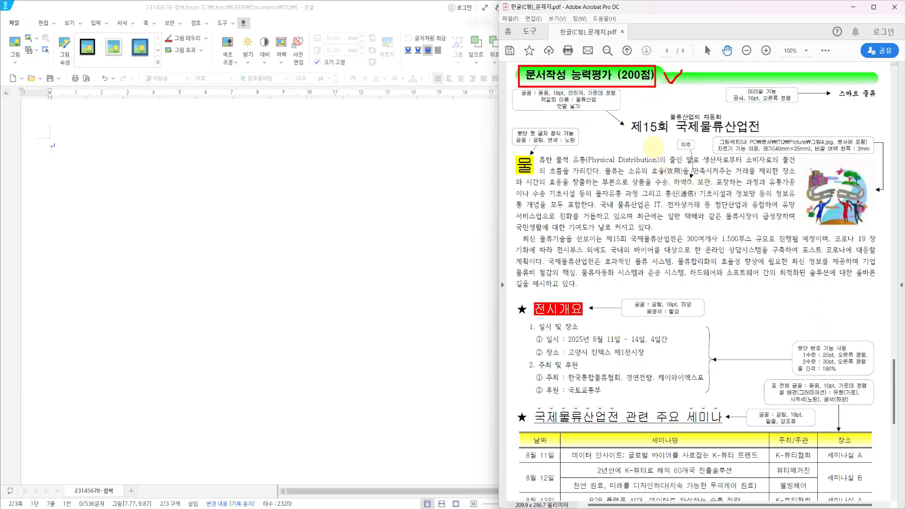
mouse_move(622, 112)
left_mouse_down()
mouse_move(624, 126)
mouse_move(632, 112)
left_mouse_up()
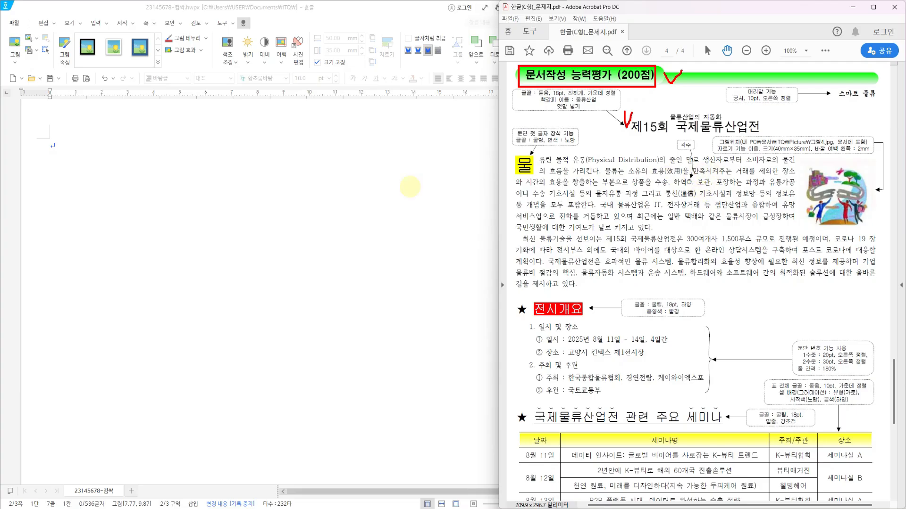
key("Escape")
left_click(72, 151)
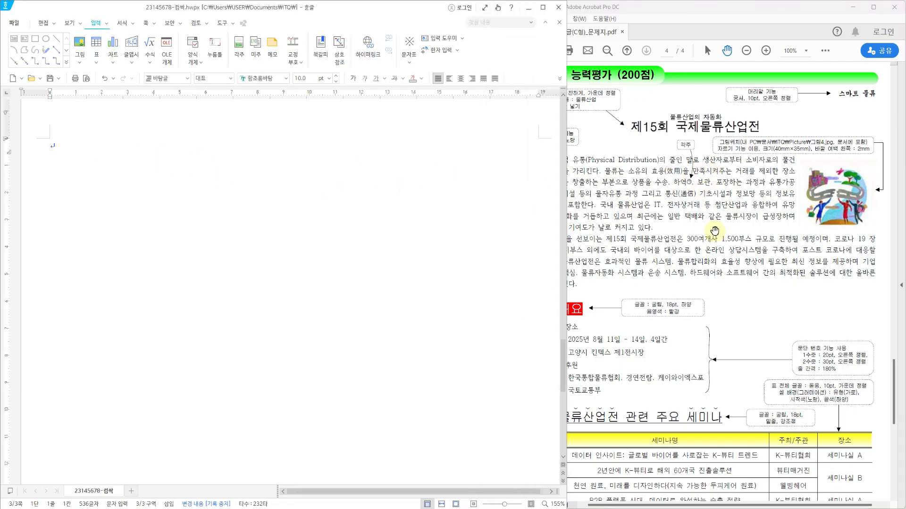
Step: Examine the title, subheadings, table and closing line on the 문서작성 능력평가 page of the exam PDF in Adobe Acrobat
left_click(712, 230)
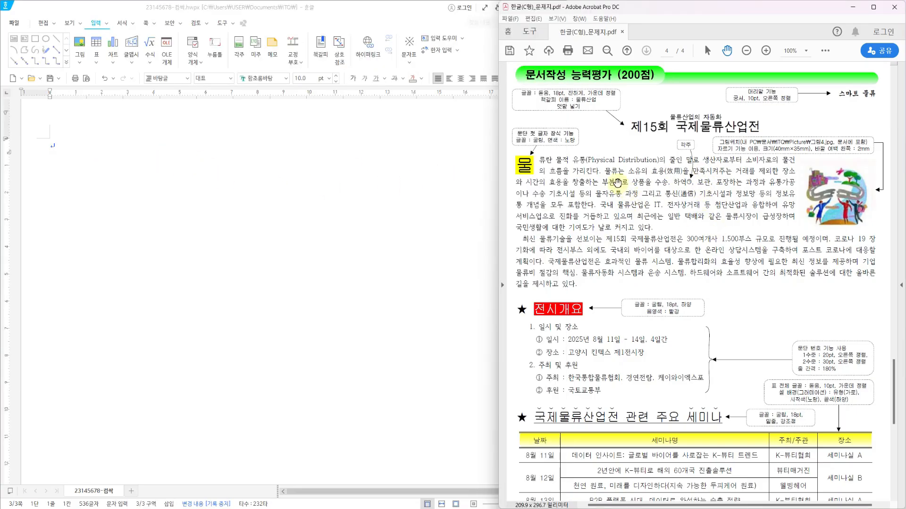
mouse_move(635, 138)
left_mouse_down()
mouse_move(643, 149)
mouse_move(653, 135)
left_mouse_up()
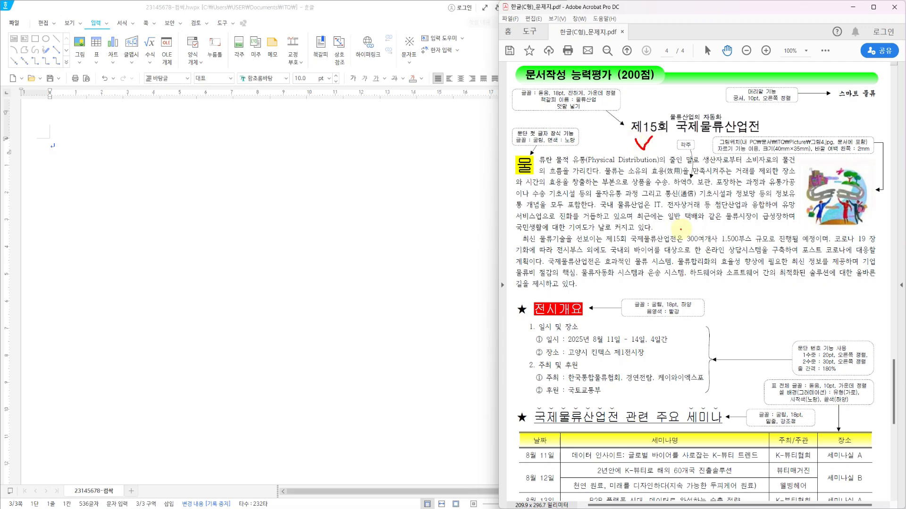
mouse_move(543, 289)
left_mouse_down()
mouse_move(550, 300)
mouse_move(566, 286)
left_mouse_up()
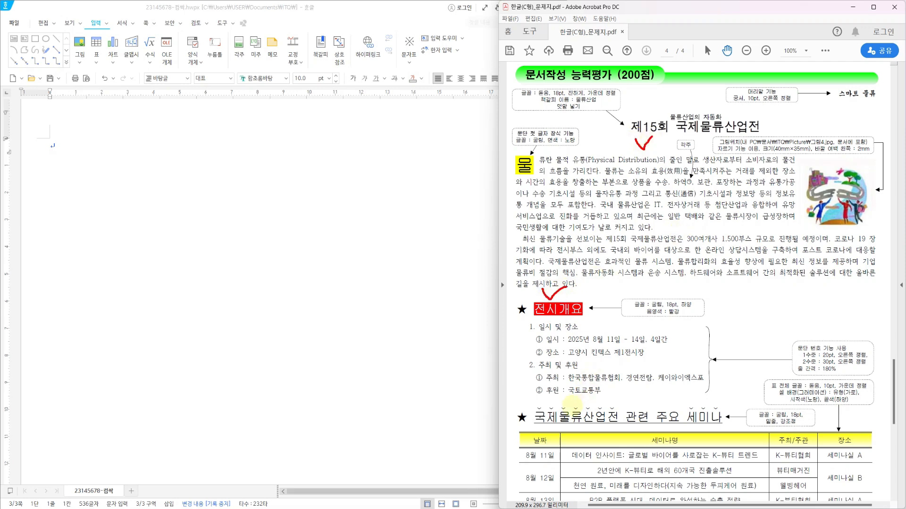
left_click_drag(561, 398, 581, 397)
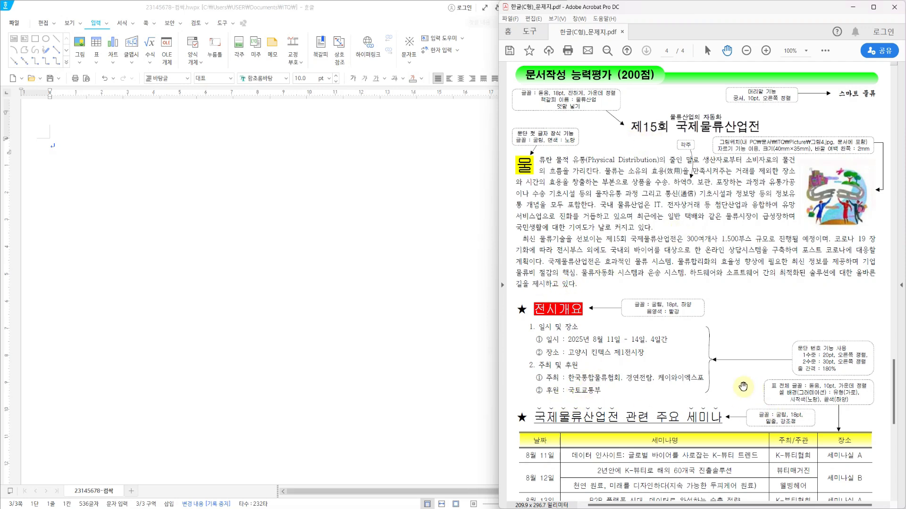
scroll(825, 443, "down", 3)
mouse_move(811, 446)
left_mouse_down()
mouse_move(823, 460)
mouse_move(833, 444)
left_mouse_up()
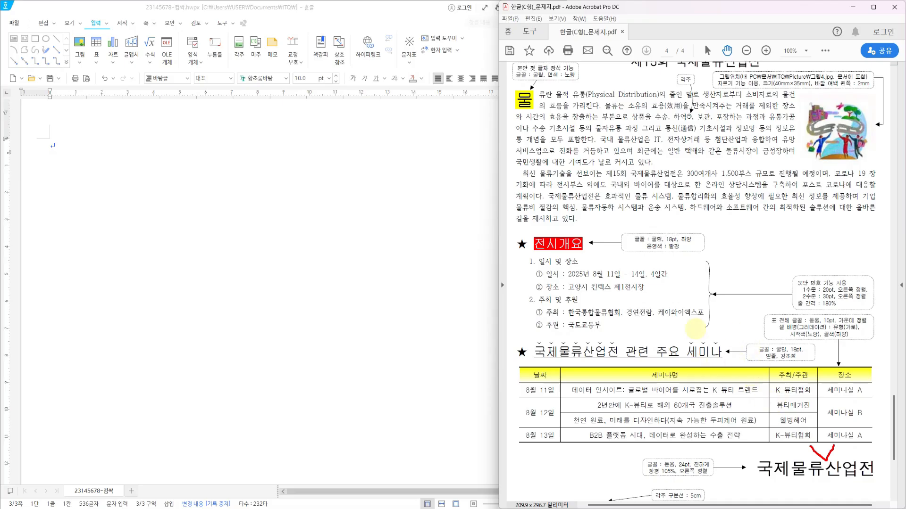
scroll(684, 340, "up", 3)
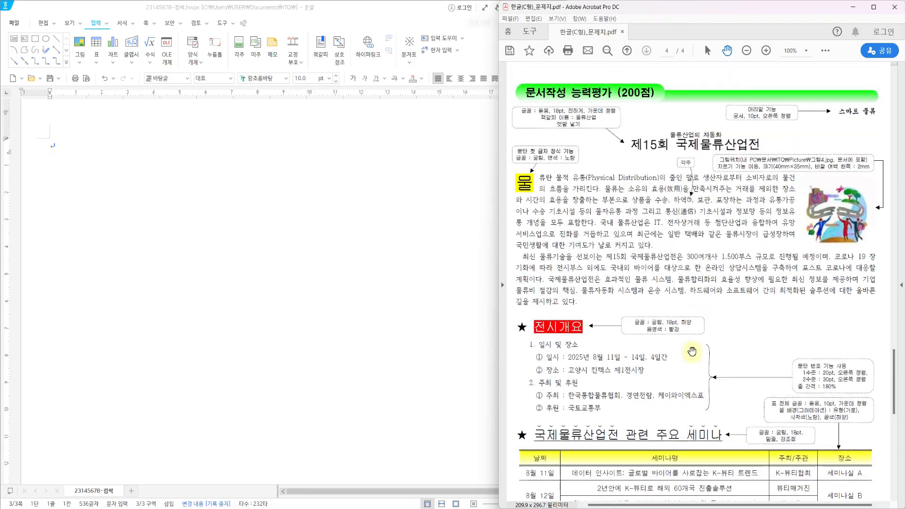
Step: Enter the title "제15회 국제물류산업전" on the first line of page 3, leaving an empty line below it
left_click(353, 241)
type("제15회 국제물류산업전")
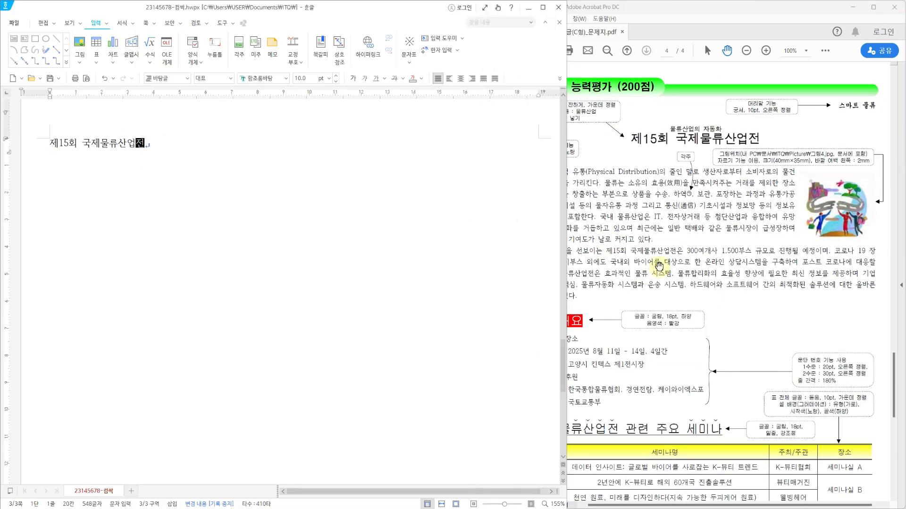
key("Return")
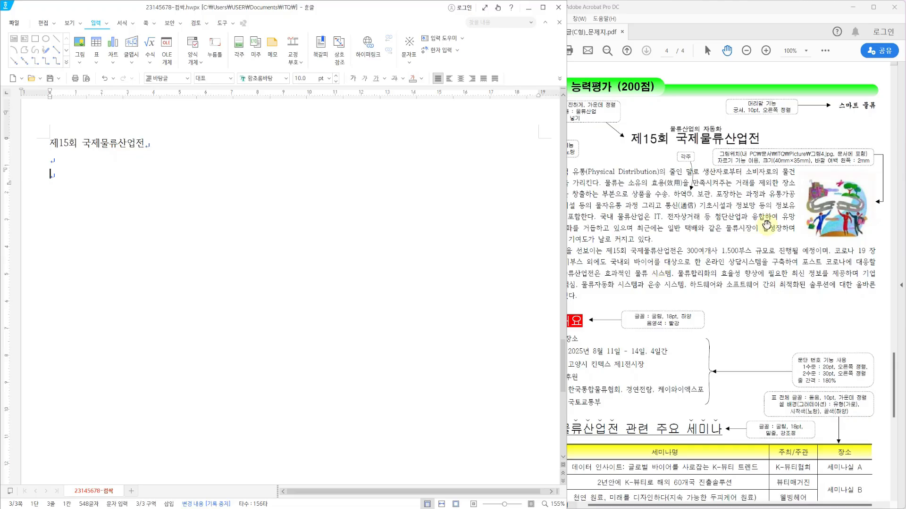
Step: Begin the body paragraph on the third line with "물류란", following the exam PDF
left_click(746, 227)
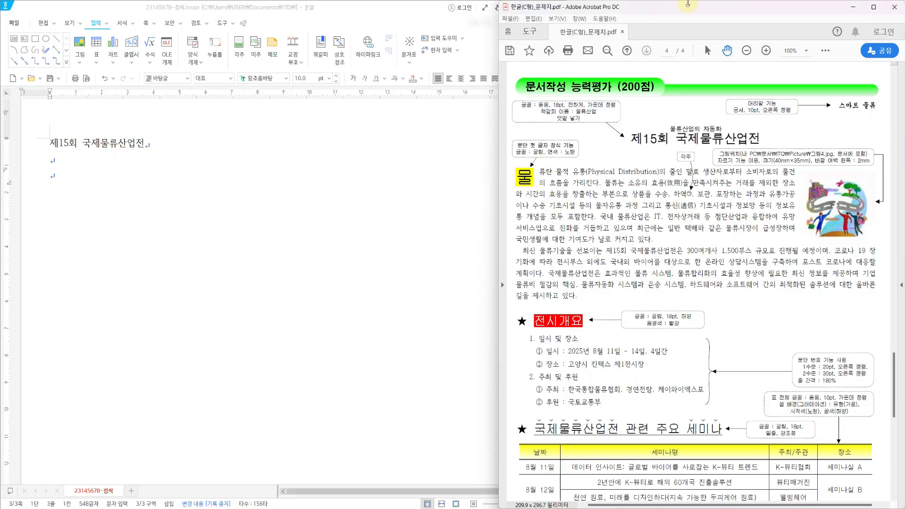
left_click_drag(649, 506, 646, 506)
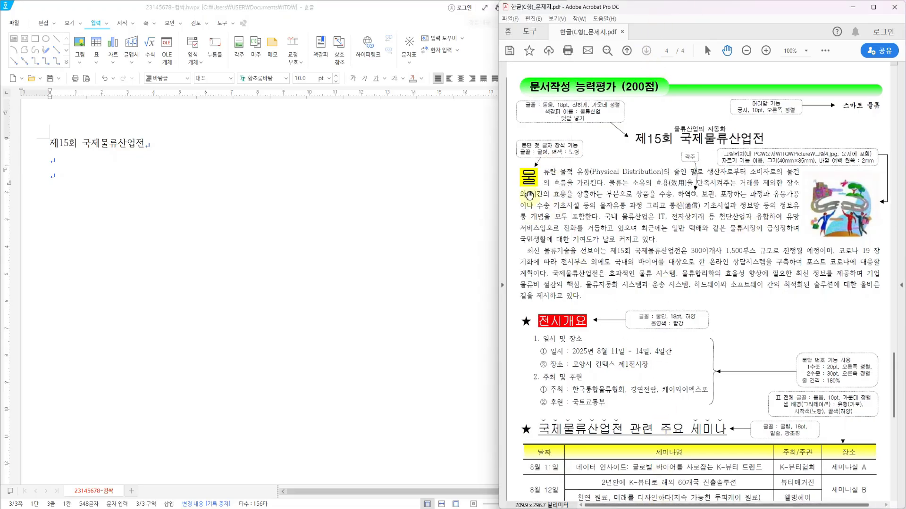
left_click(310, 195)
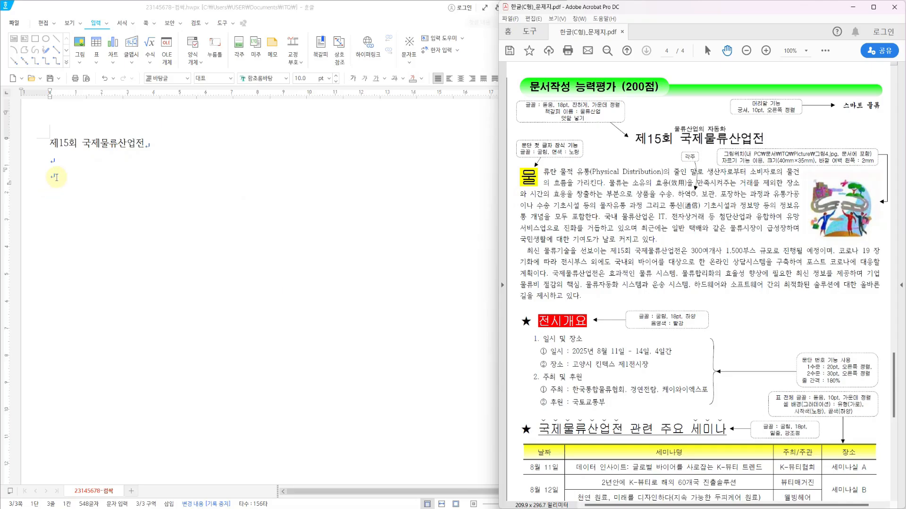
left_click(50, 176)
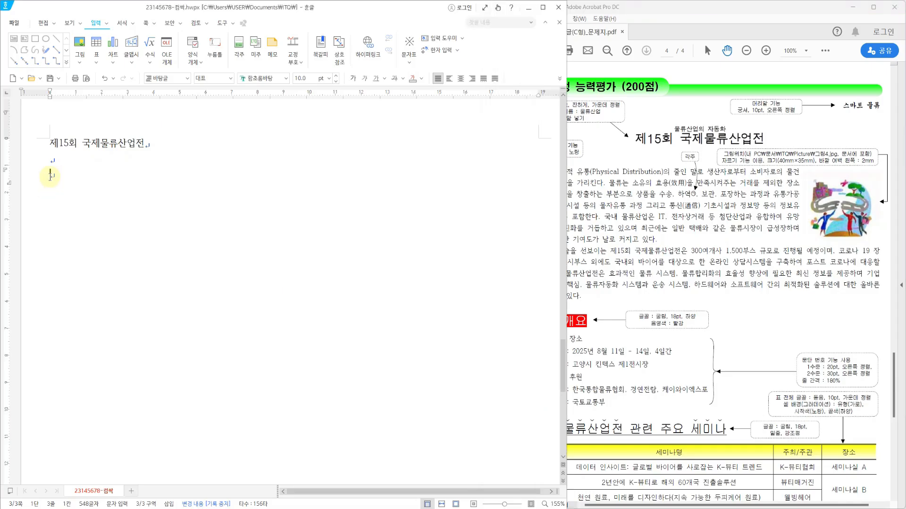
type("물류런")
Step: Add "통신" after "물류란" and convert it to "통신(通信)" using the 한글(漢字) format
left_click(677, 232)
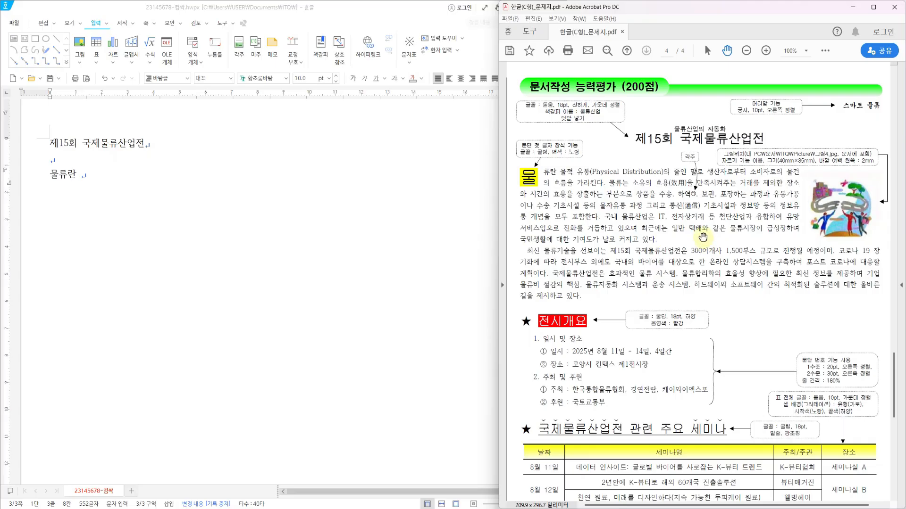
left_click_drag(665, 195, 706, 214)
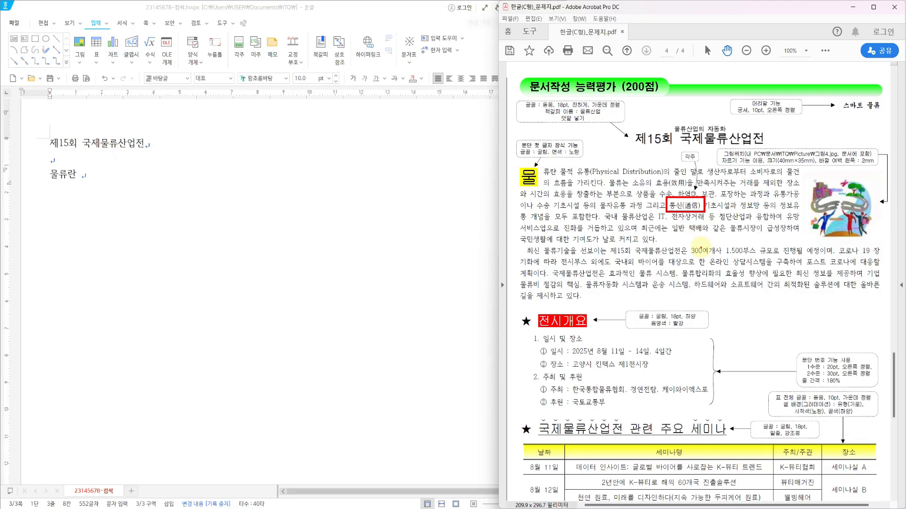
key("Escape")
left_click(98, 175)
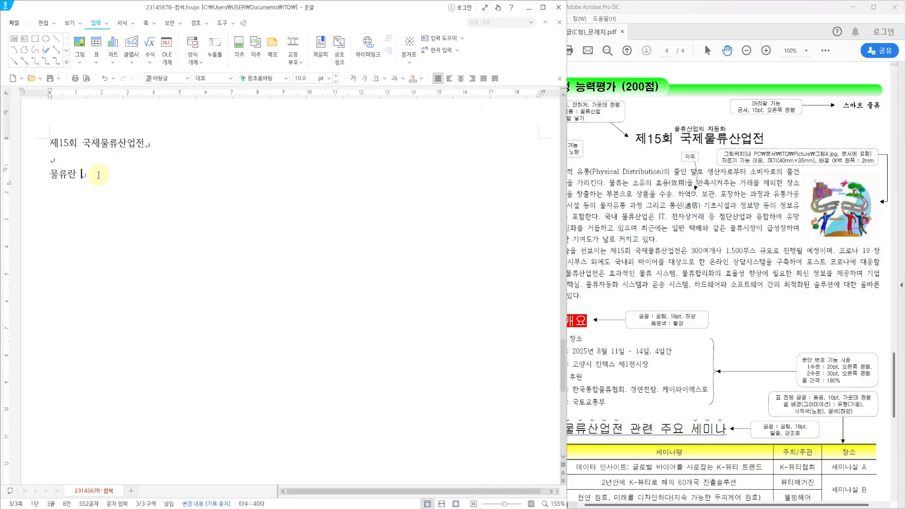
type("통신")
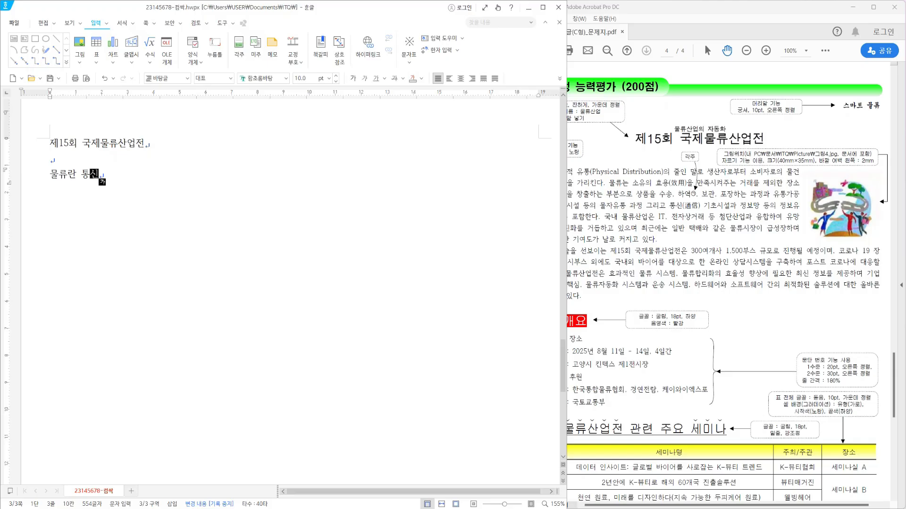
key("F9")
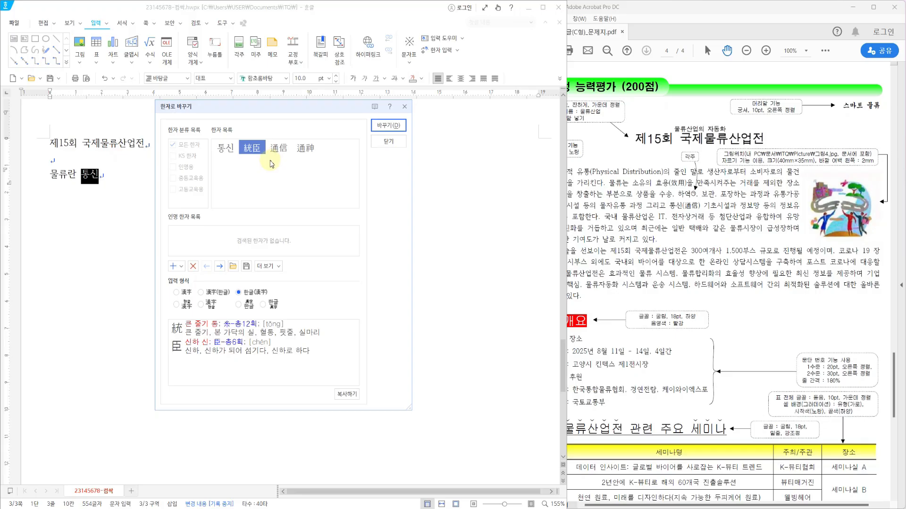
left_click(282, 152)
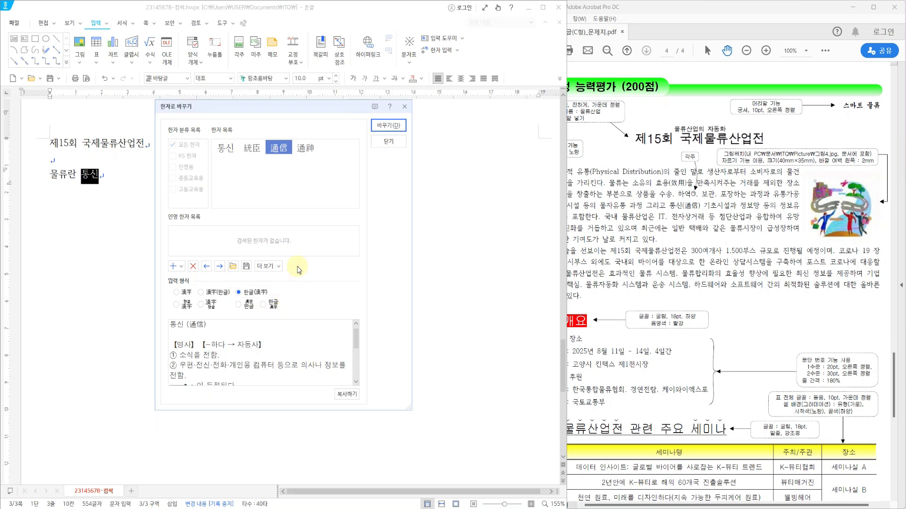
left_click(388, 126)
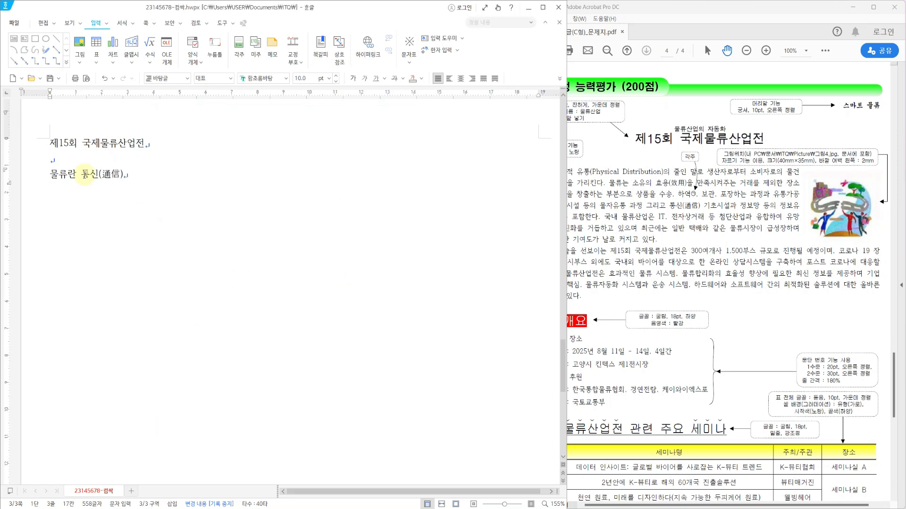
Step: Delete the word "통신(通信)" after "물류란"
left_click_drag(84, 175, 156, 180)
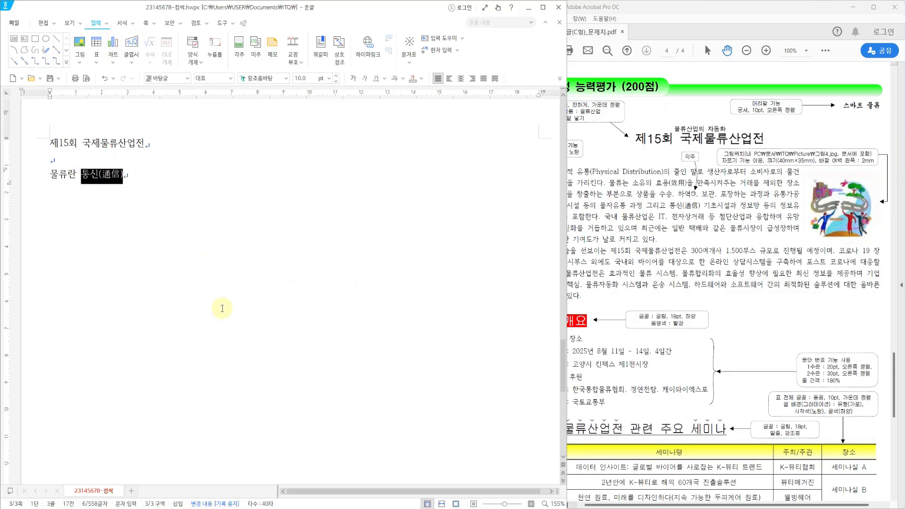
left_click_drag(145, 188, 83, 177)
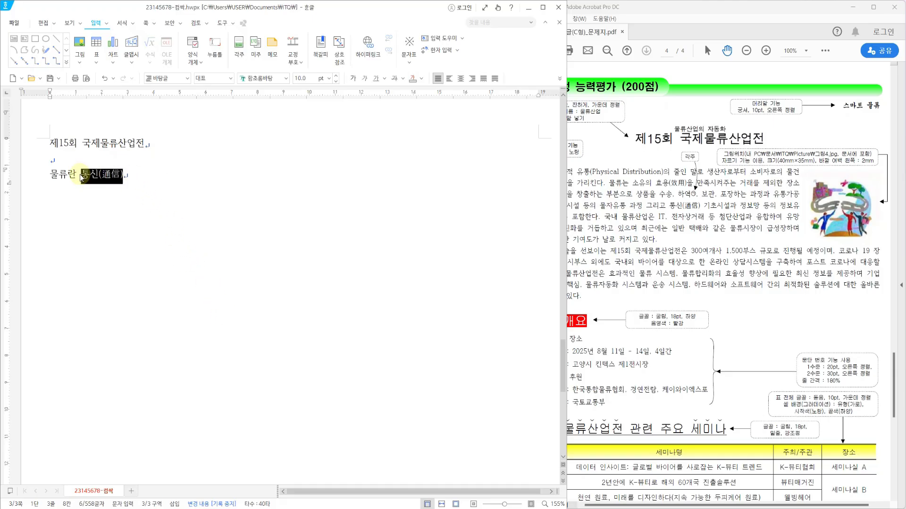
key("Delete")
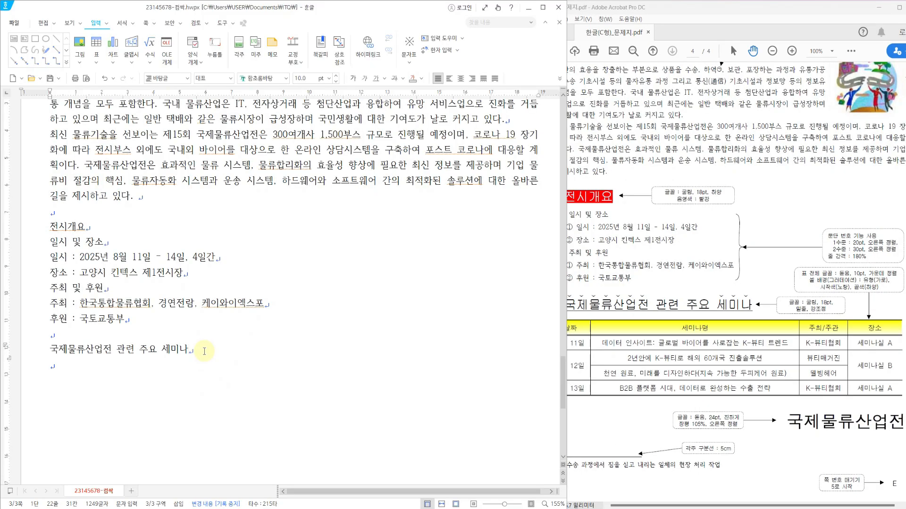
Step: Insert a 4-row by 4-column table below the "국제물류산업전 관련 주요 세미나" heading, keeping an empty line beneath it
key("Return")
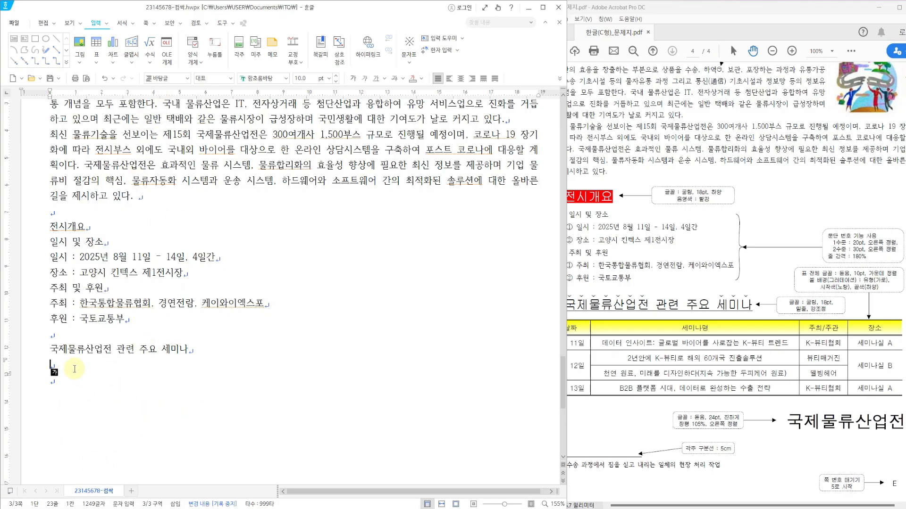
left_click(693, 384)
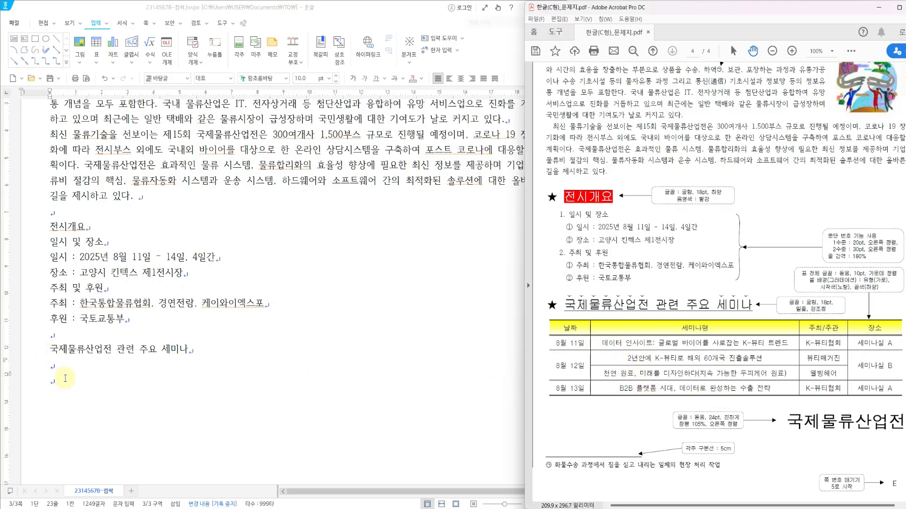
left_click(96, 61)
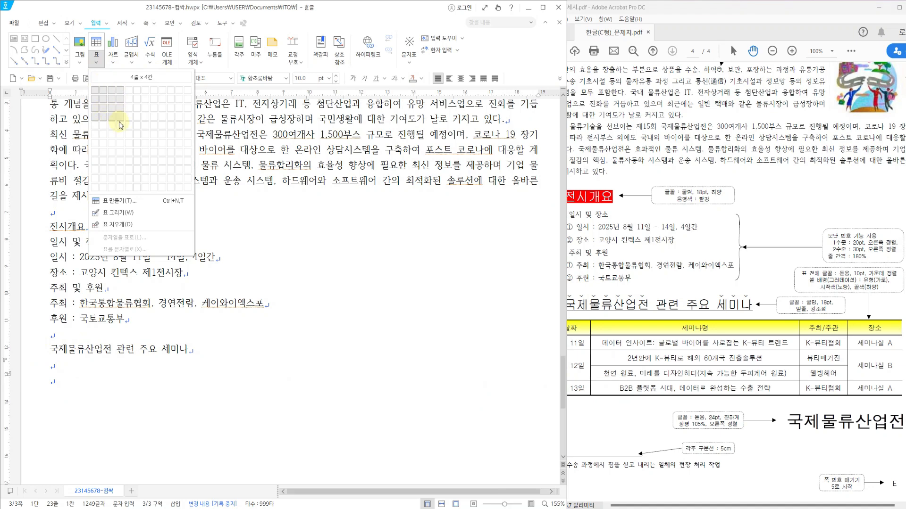
left_click(120, 126)
Step: Increase the row height of all cells in the new seminar table
key("F5")
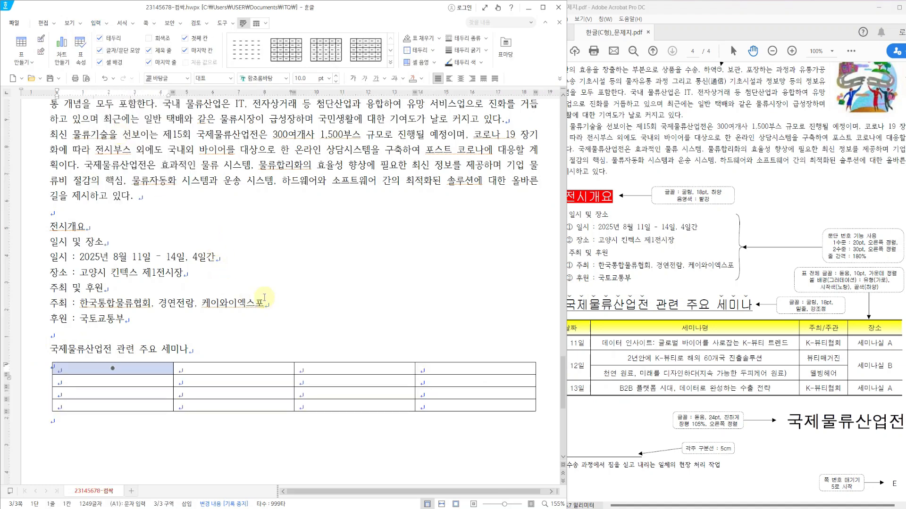
key("F5")
key("F5")
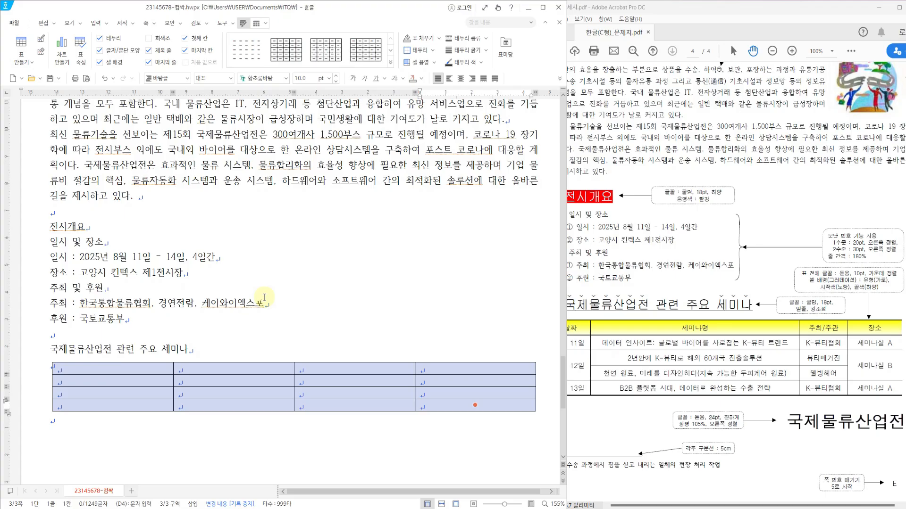
key("ctrl+Down")
key("ctrl+Down")
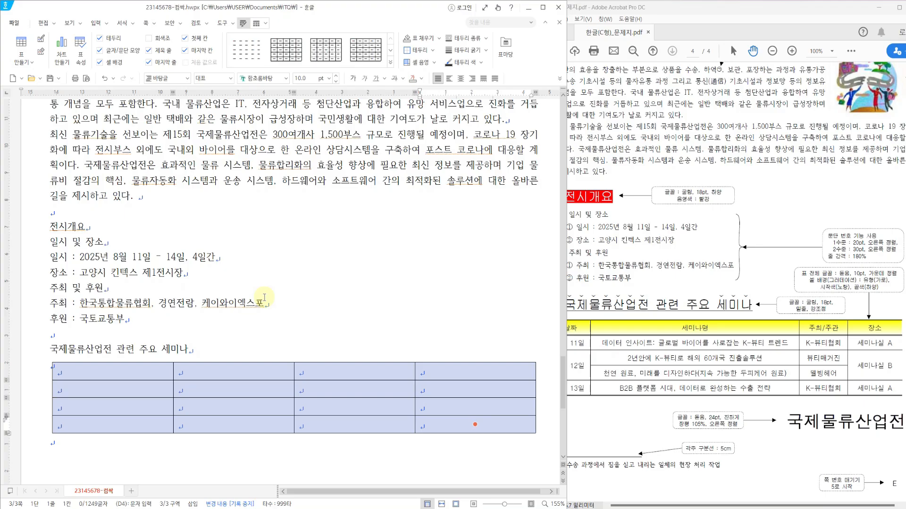
Step: Apply a double line to the top and bottom borders of the whole seminar table
key("l")
left_click(206, 152)
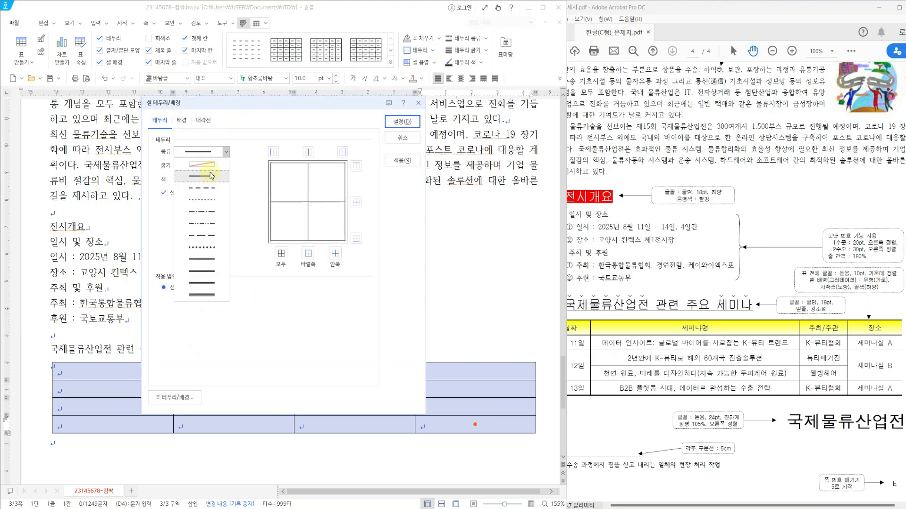
left_click(202, 259)
left_click(356, 166)
left_click(355, 238)
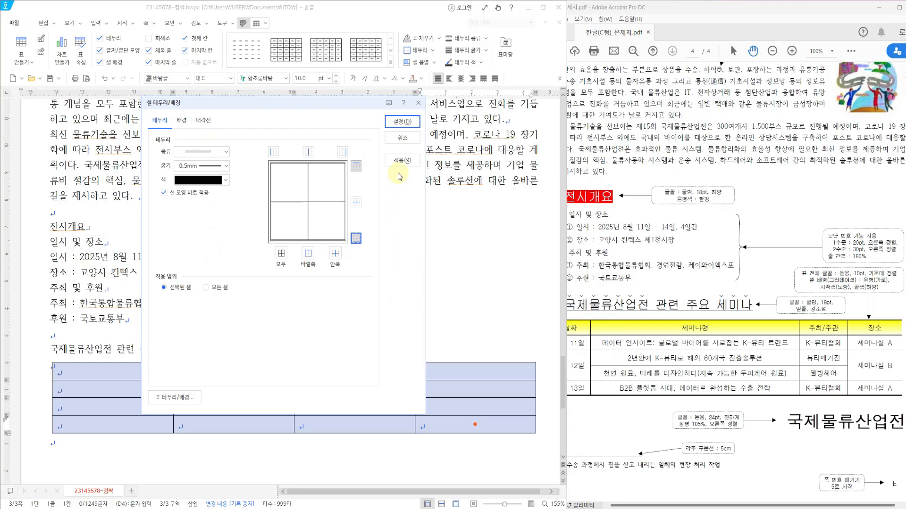
left_click(402, 121)
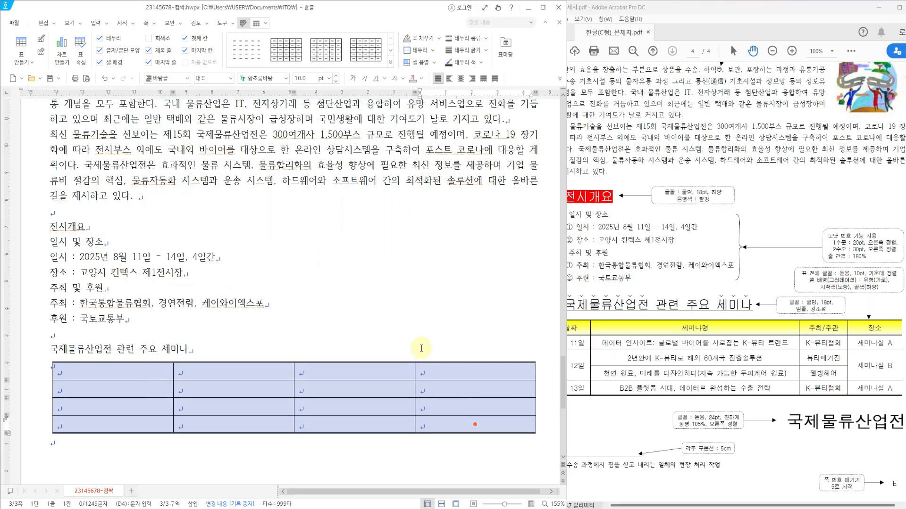
Step: Apply a double line to the bottom border of the table's header row
left_click(360, 356)
left_click_drag(149, 376, 475, 370)
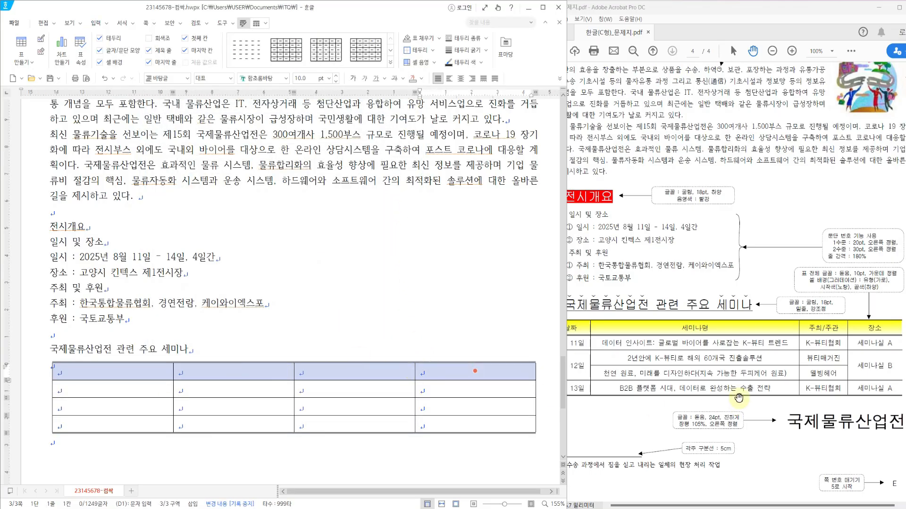
key("l")
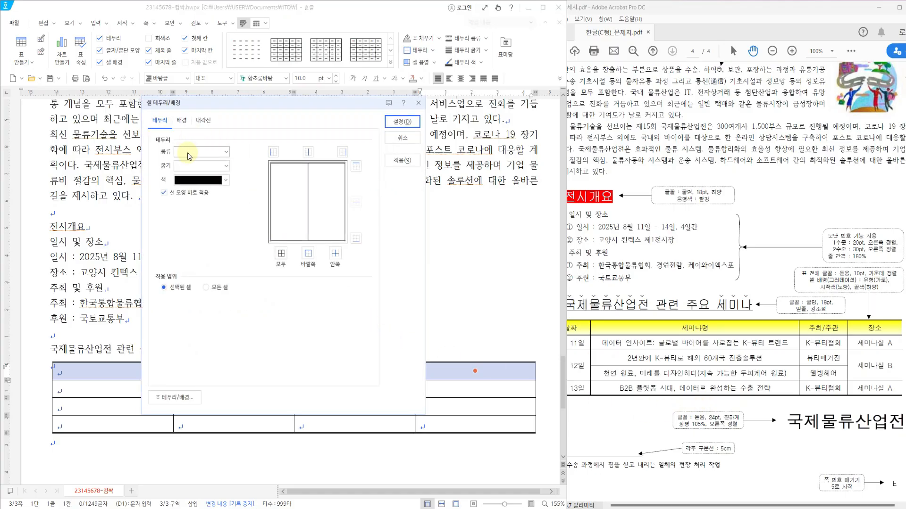
left_click(187, 152)
left_click(196, 259)
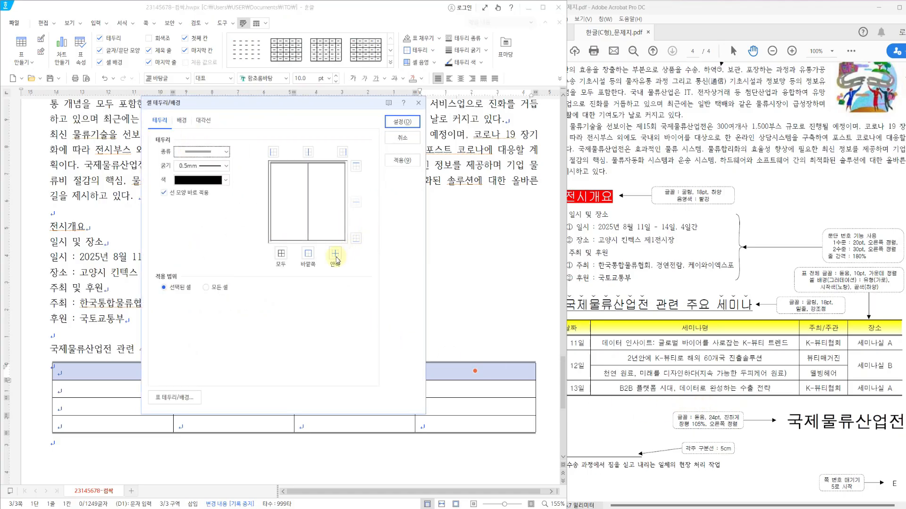
left_click(356, 238)
left_click(403, 122)
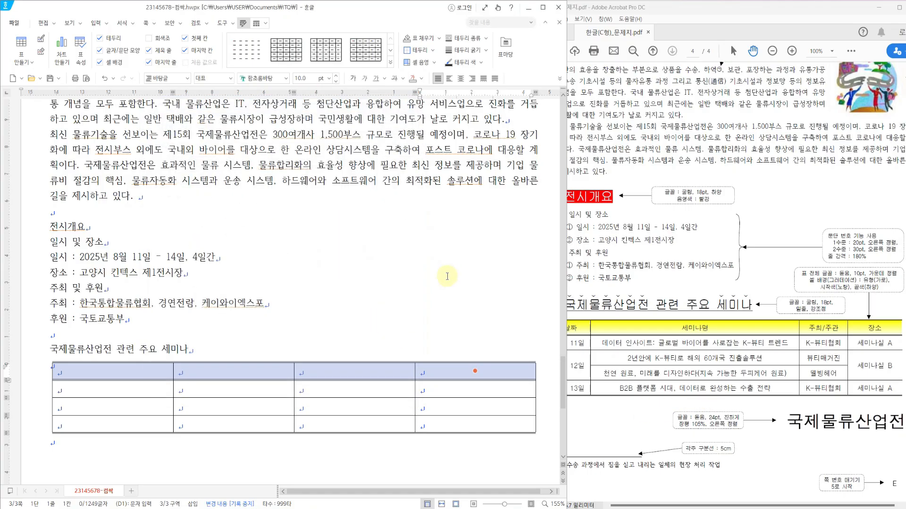
Step: Fill the seminar table's header row with a horizontal (가로) gradient running from a yellow start colour to a white end colour
left_click(446, 276)
left_click_drag(163, 375, 521, 375)
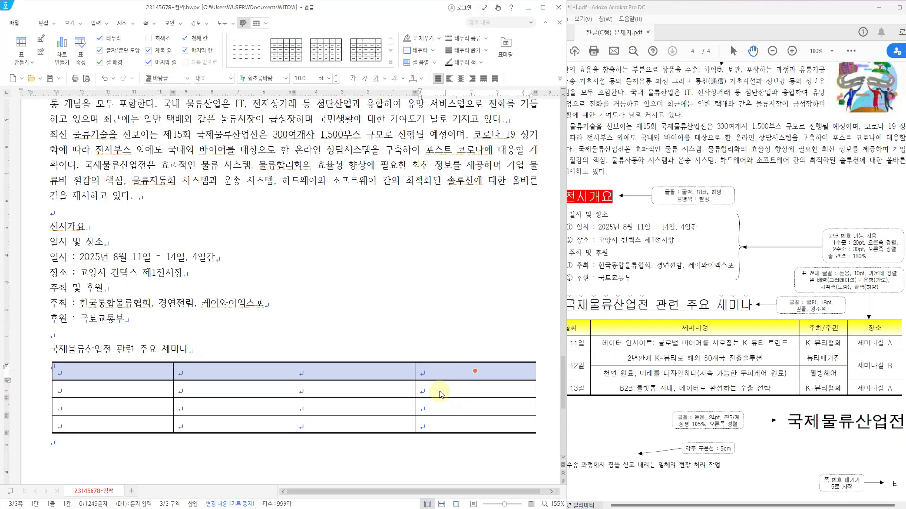
key("l")
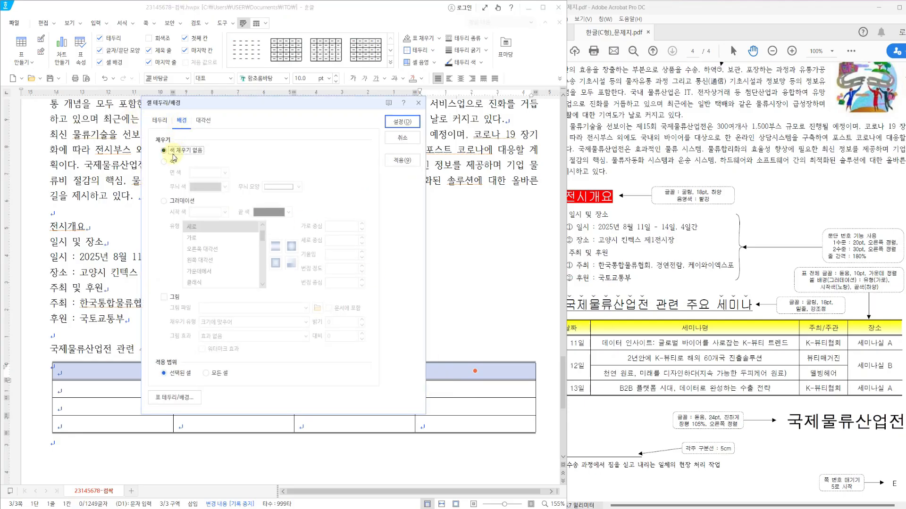
left_click(164, 162)
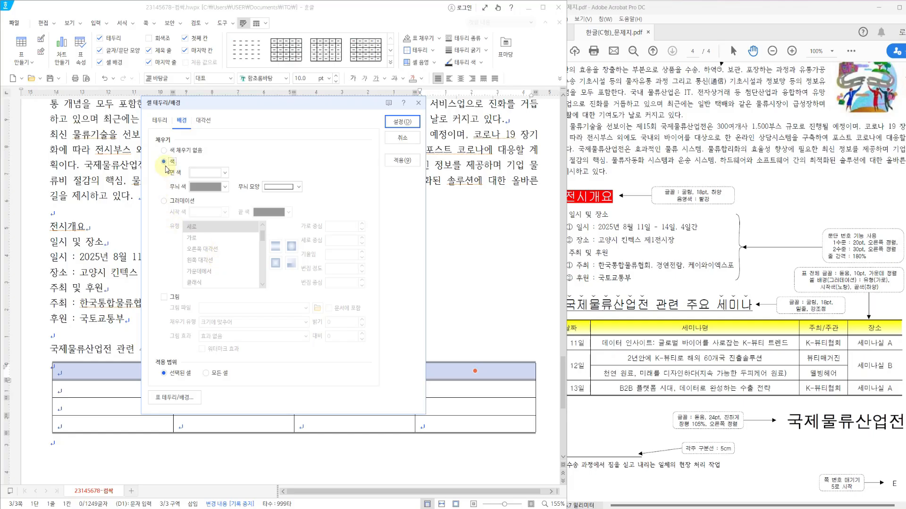
left_click(164, 200)
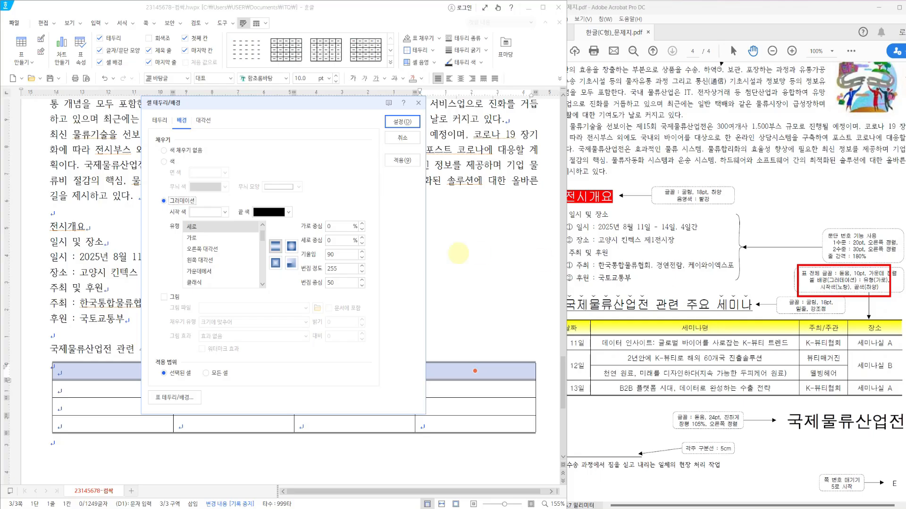
left_click(223, 213)
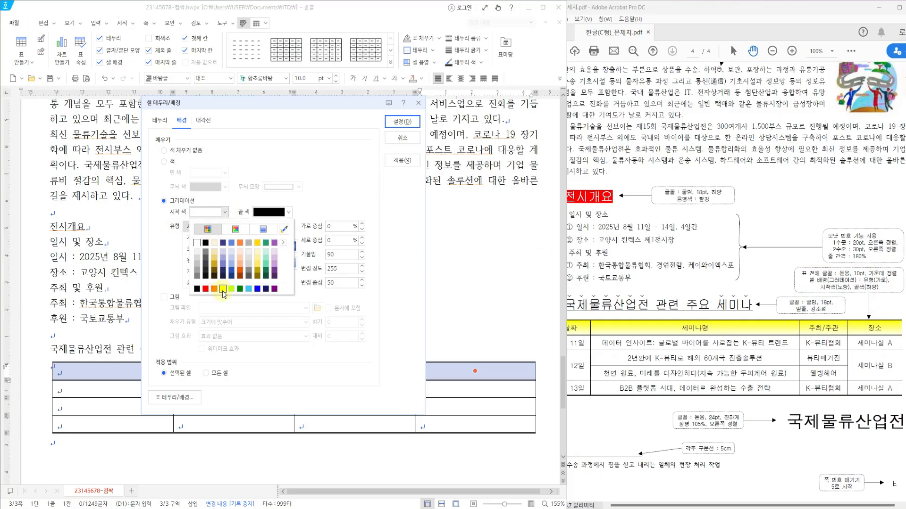
left_click(222, 294)
left_click(288, 215)
left_click(274, 296)
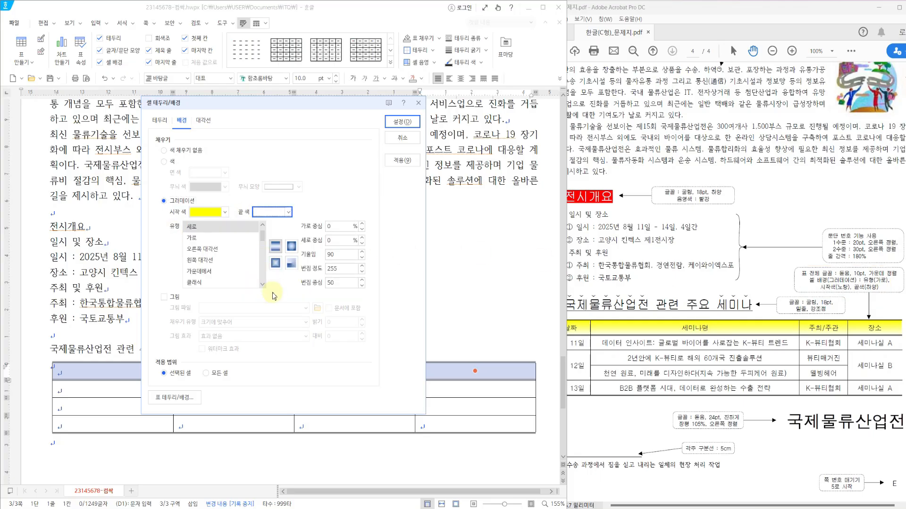
left_click(194, 239)
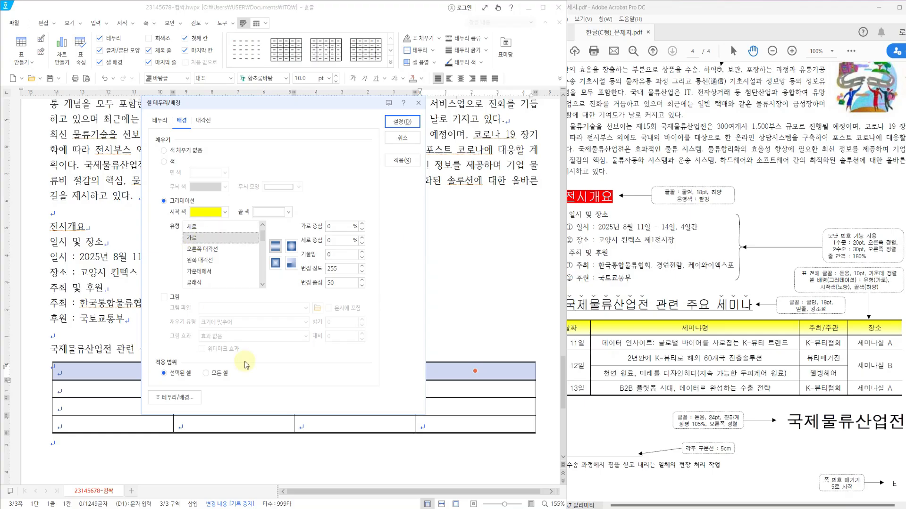
left_click(400, 123)
Step: Remove the left and right outer borders of the whole seminar table by setting them to no line
left_click_drag(61, 373, 455, 427)
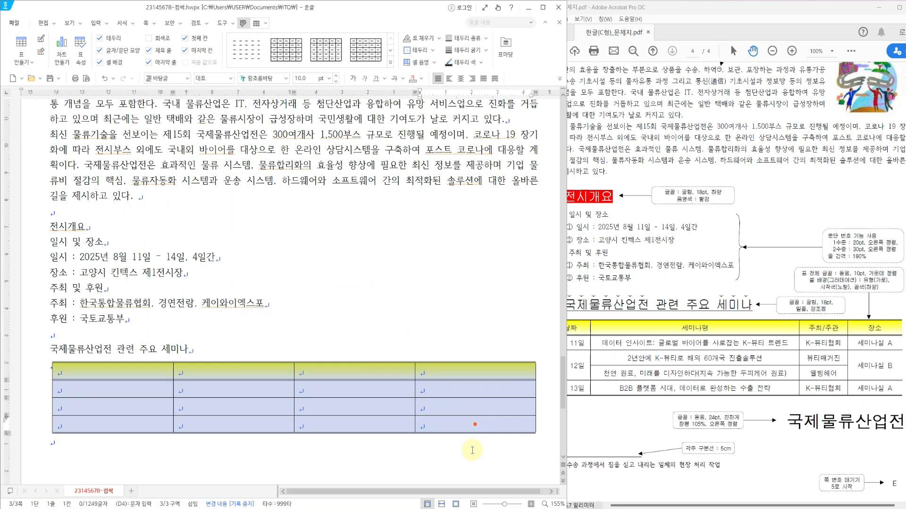
key("l")
left_click(203, 153)
left_click(202, 162)
left_click(273, 151)
left_click(343, 151)
left_click(403, 160)
key("Escape")
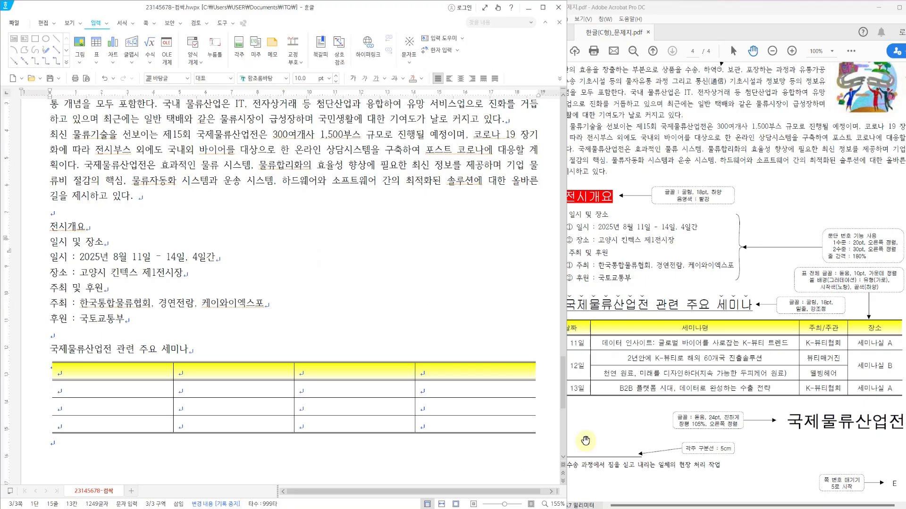
left_click(653, 425)
Step: Set the font of the whole seminar table to 돋움 and centre-align its text
left_click(149, 378)
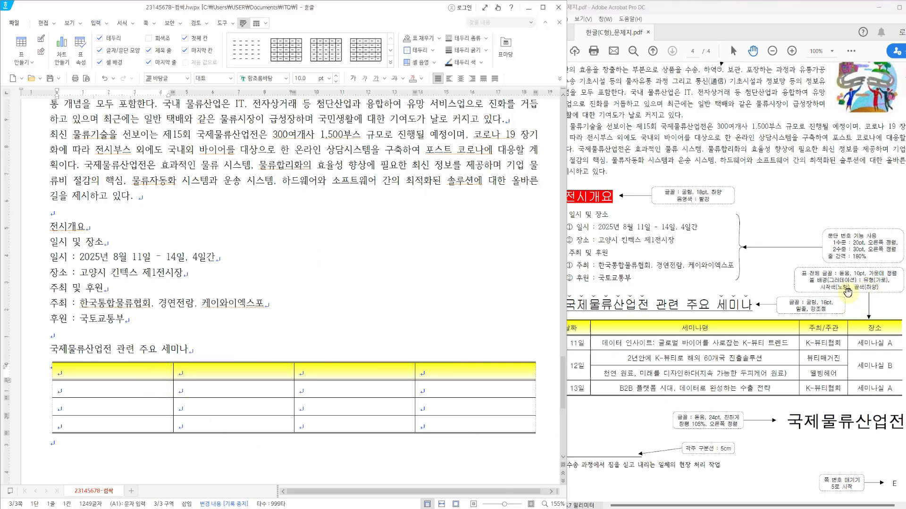
key("ctrl+2")
left_click_drag(832, 264, 876, 277)
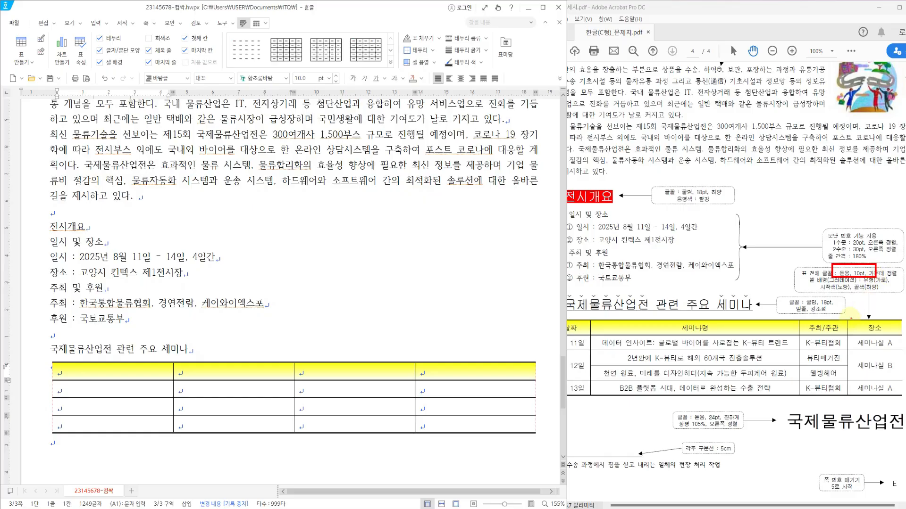
left_click(283, 363)
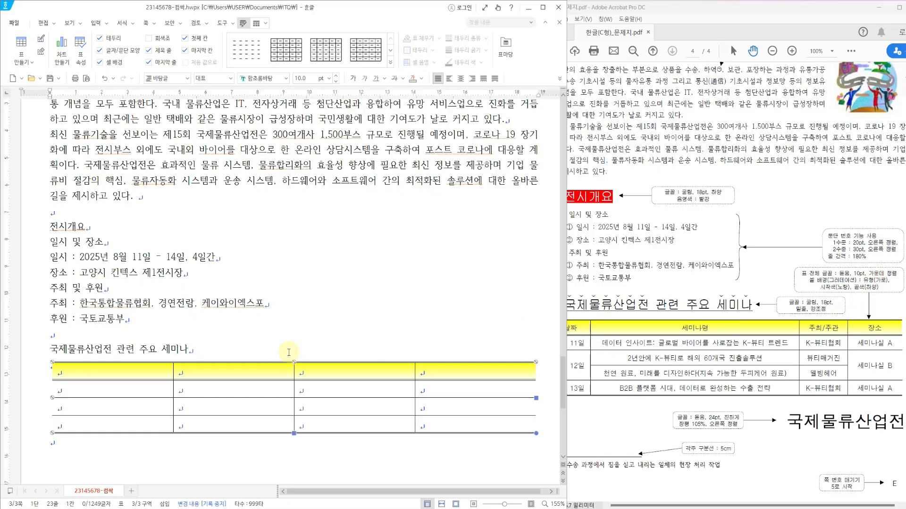
left_click(285, 79)
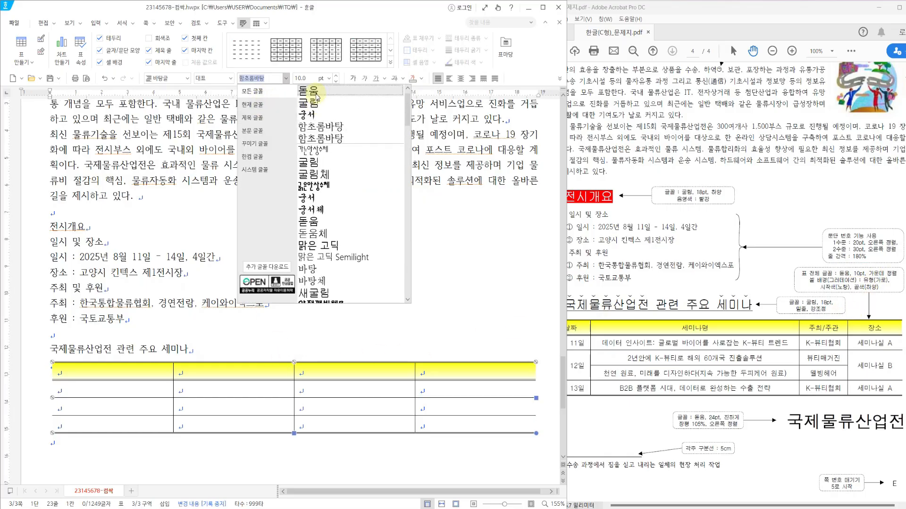
left_click(316, 94)
left_click(460, 79)
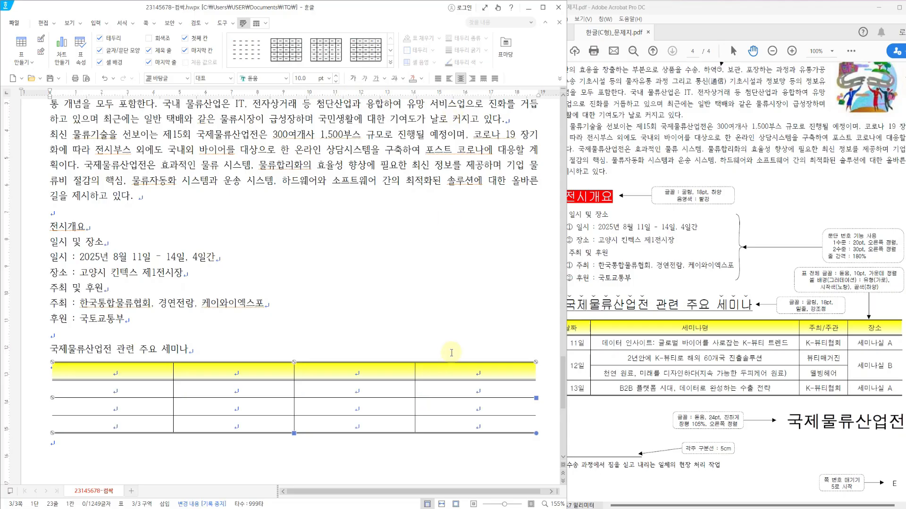
left_click(409, 304)
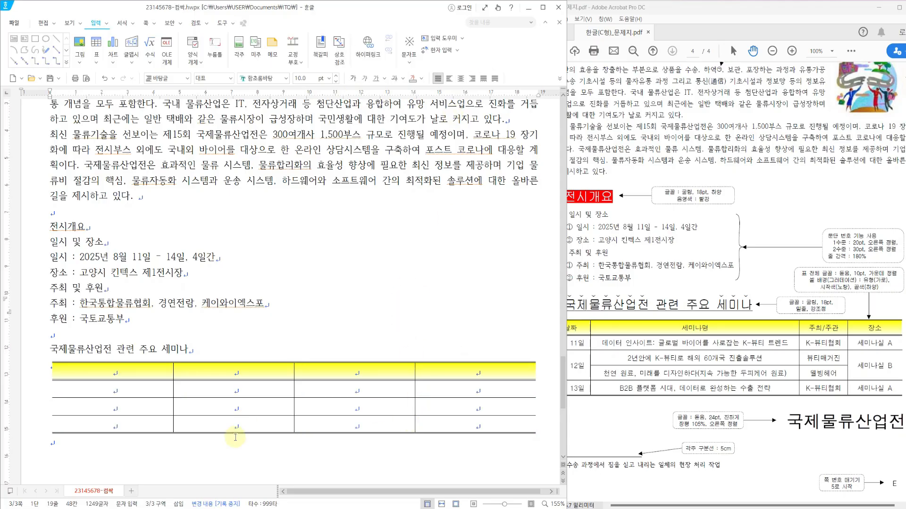
Step: Merge the second and third rows' cells in the first column and likewise in the last column of the seminar table
left_click(598, 397)
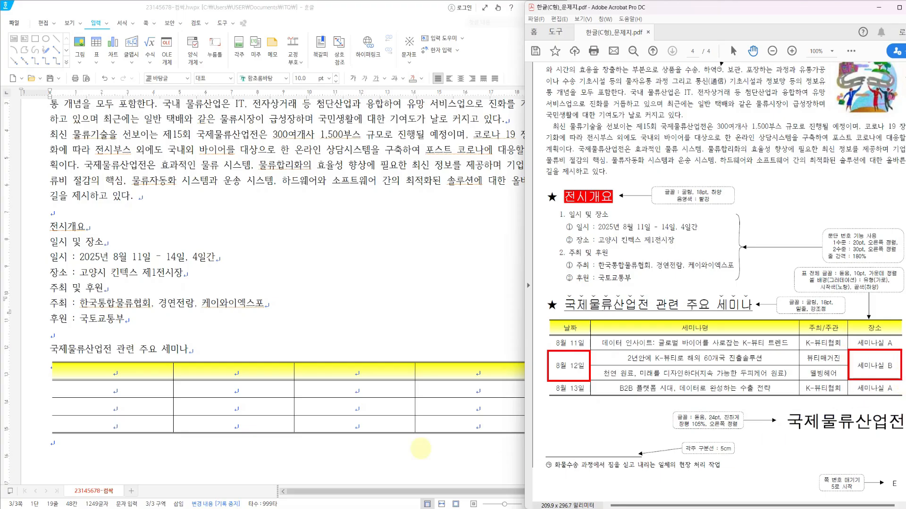
left_click(138, 438)
left_click_drag(128, 392, 131, 408)
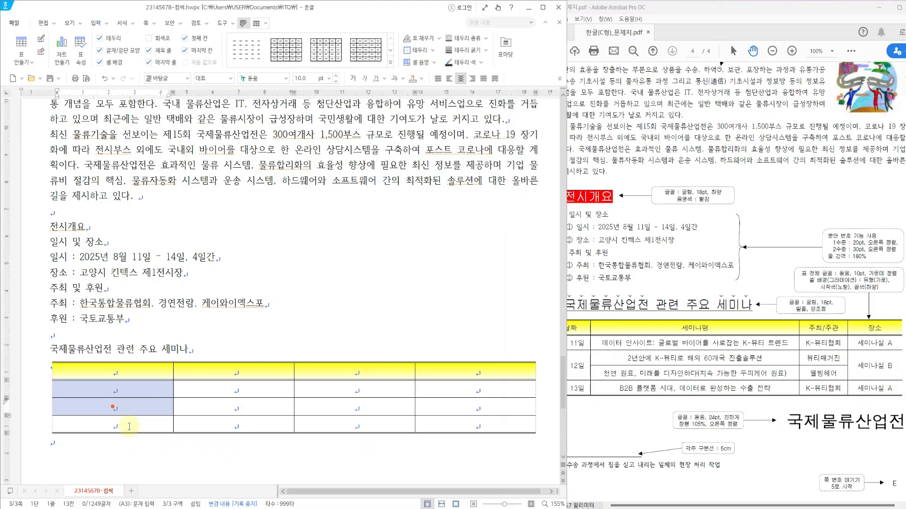
key("m")
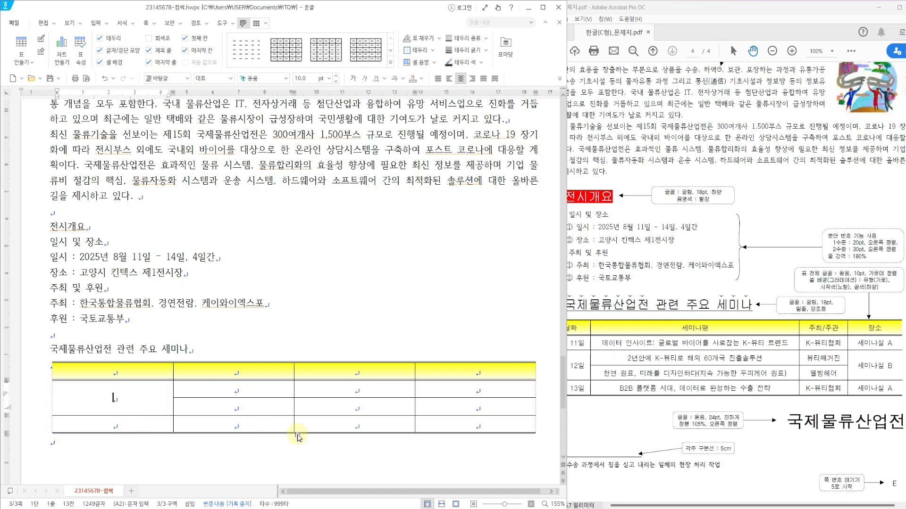
left_click(483, 421)
left_click_drag(483, 389, 484, 403)
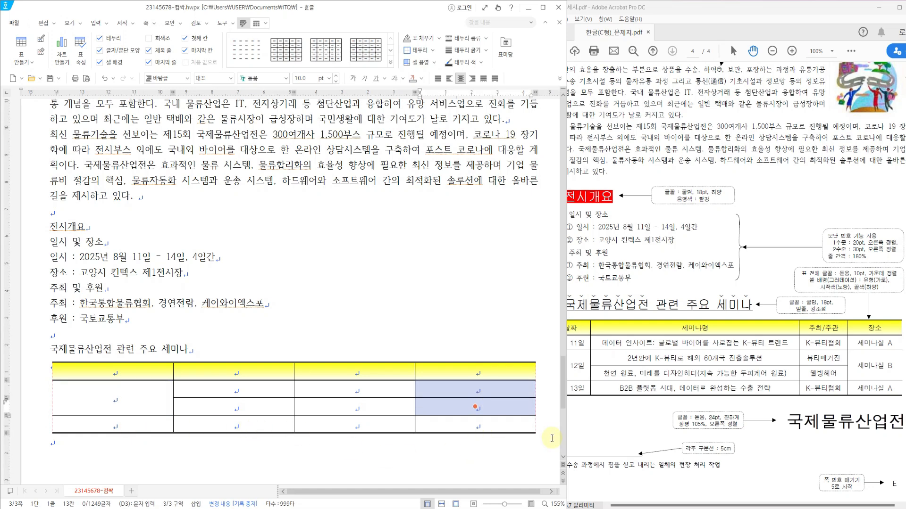
key("m")
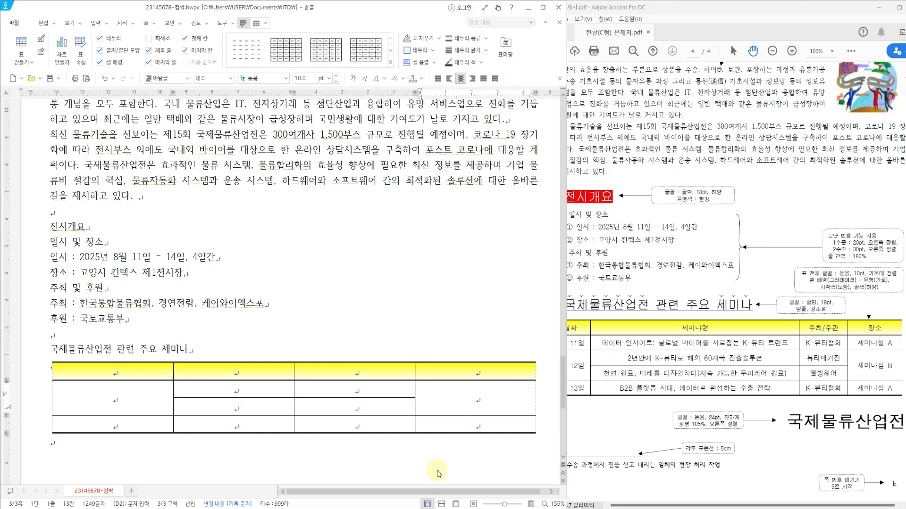
left_click(439, 473)
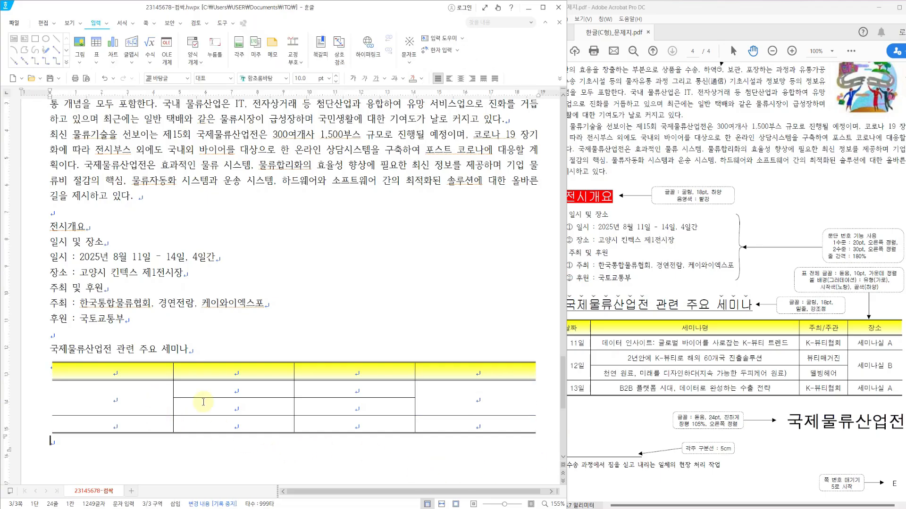
Step: Adjust the seminar table's column widths to match the exam sheet, with a narrow date column and a wide second column
left_click(651, 392)
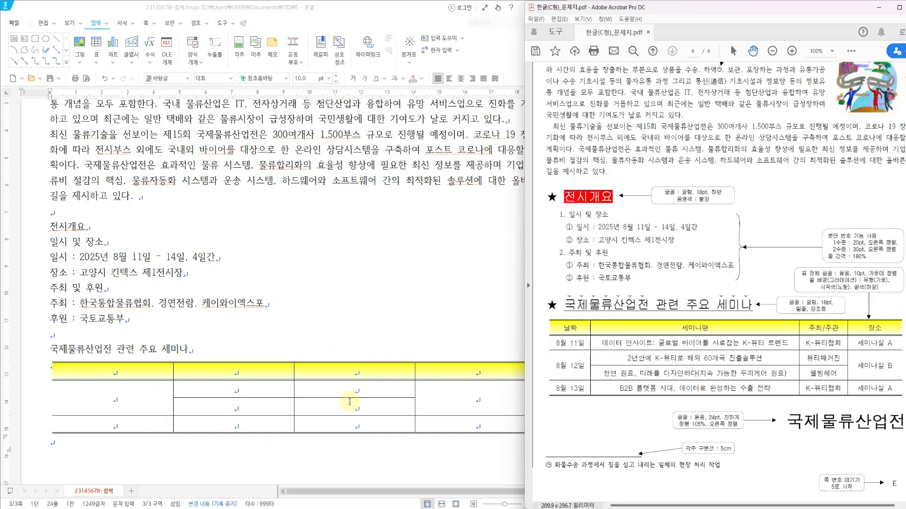
left_click(112, 391)
left_click_drag(113, 391, 116, 391)
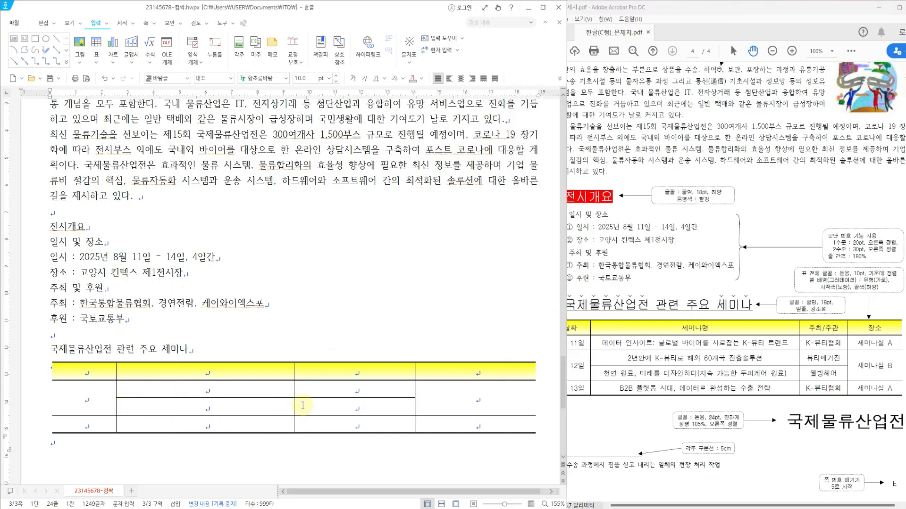
left_click_drag(293, 389, 325, 390)
left_click_drag(416, 393, 444, 393)
left_click_drag(324, 389, 340, 389)
Step: Fill the seminar table with the exam sheet's text, adding the 8월 11일 row, and widen the 세미나명 column to fit each title on one line
left_click(613, 396)
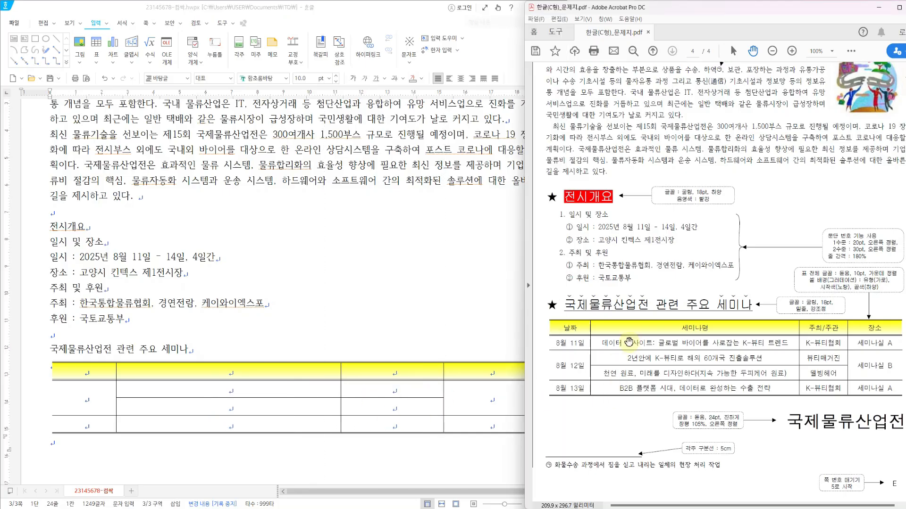
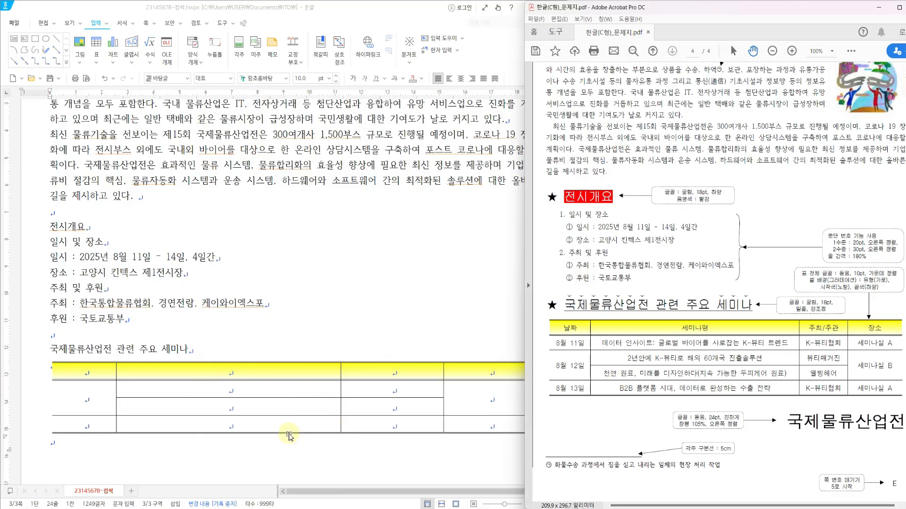
left_click(98, 372)
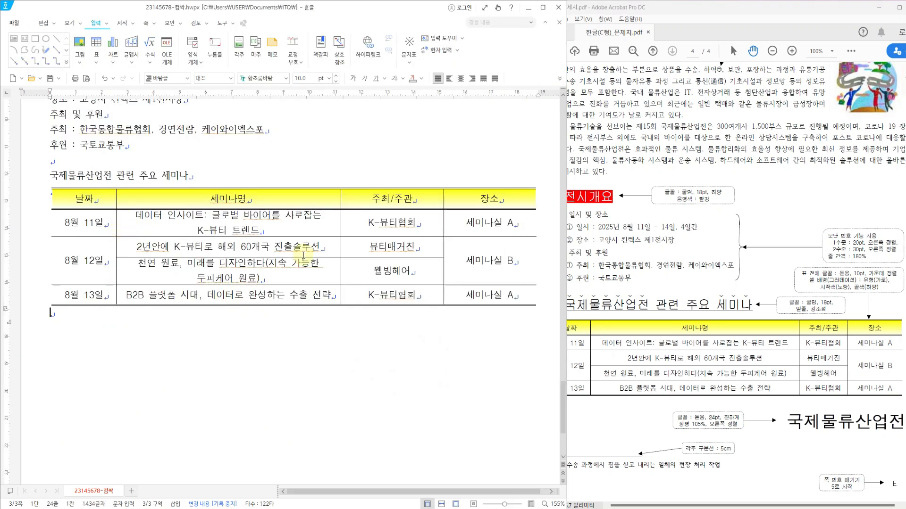
left_click_drag(446, 227, 465, 227)
left_click_drag(340, 222, 375, 221)
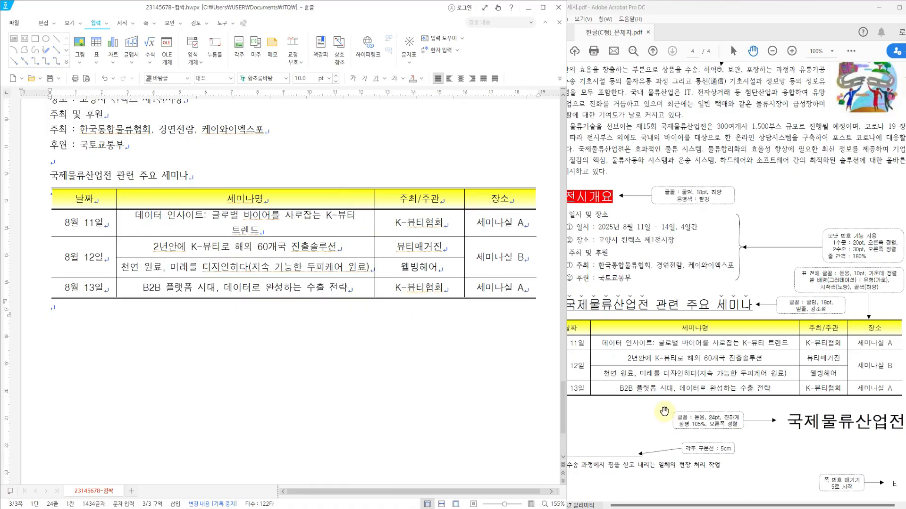
left_click(664, 412)
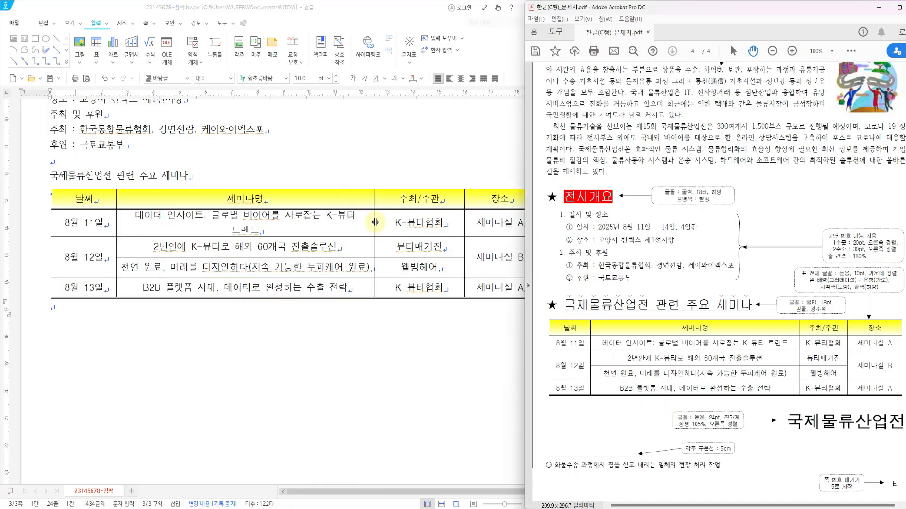
left_click_drag(375, 221, 380, 221)
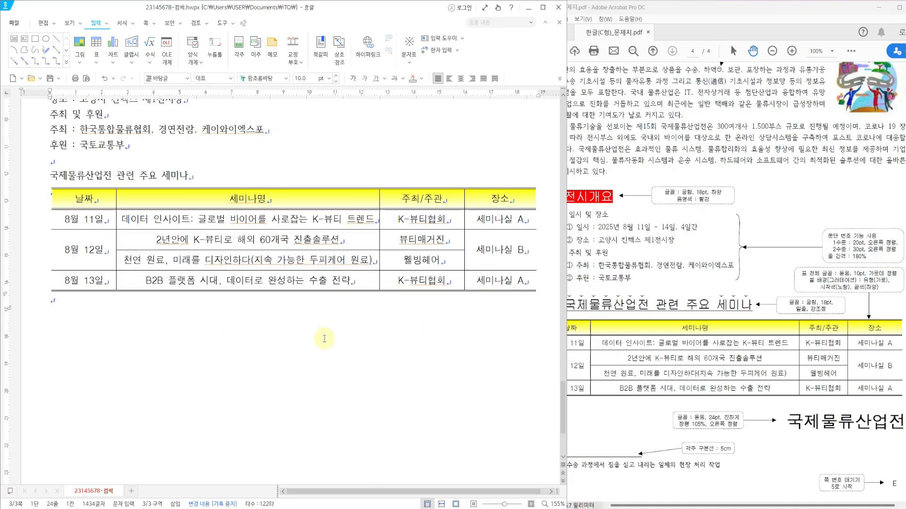
Step: Enter 국제물류산업전 below the seminar table, leaving an empty line above it, and right-align it
type("국제물류산업전")
left_click(472, 78)
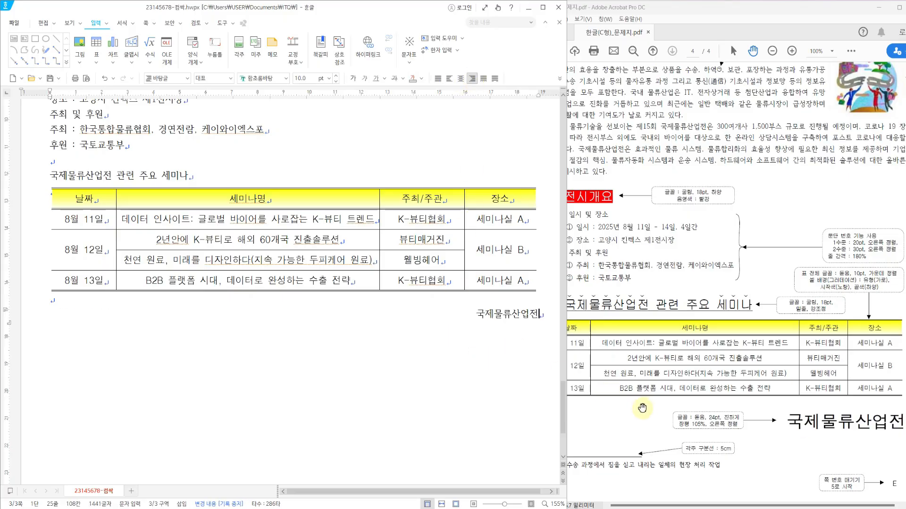
left_click(400, 381)
Step: Format the title 제15회 국제물류산업전 in 돋움, 18 pt, bold and centred, as the exam sheet specifies
scroll(381, 353, "up", 6)
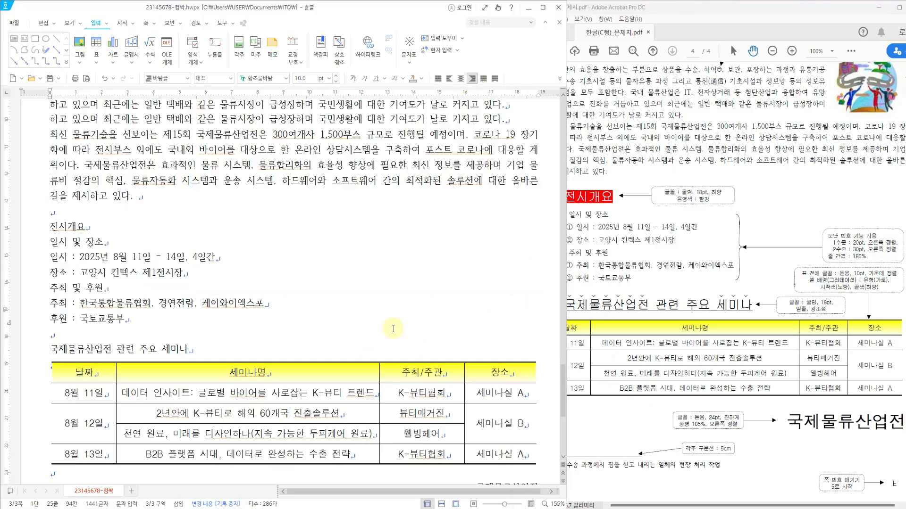
left_click(747, 231)
scroll(747, 231, "up", 3)
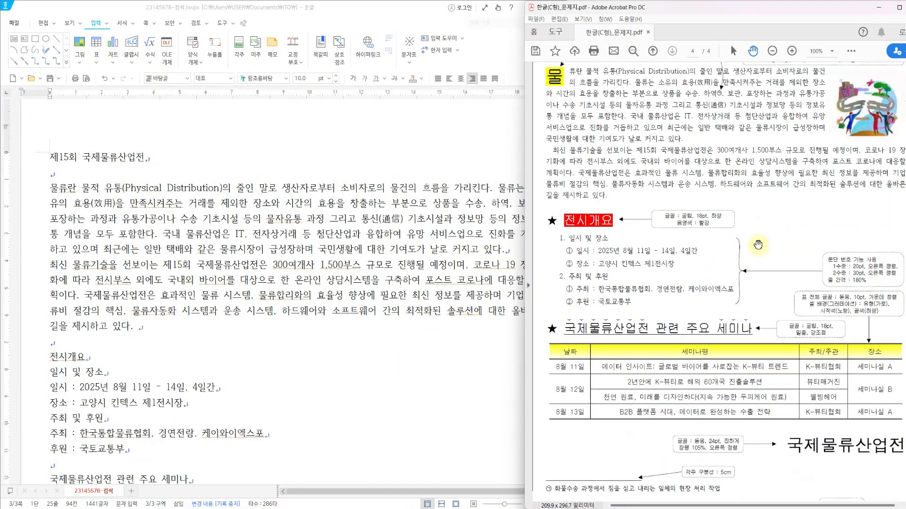
left_click_drag(791, 162, 795, 160)
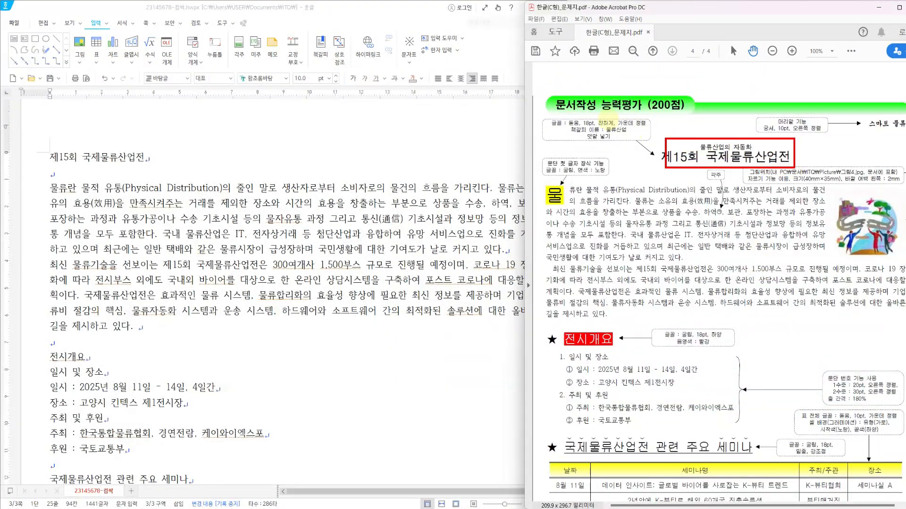
mouse_move(537, 115)
left_mouse_down()
mouse_move(647, 139)
mouse_move(656, 155)
left_mouse_up()
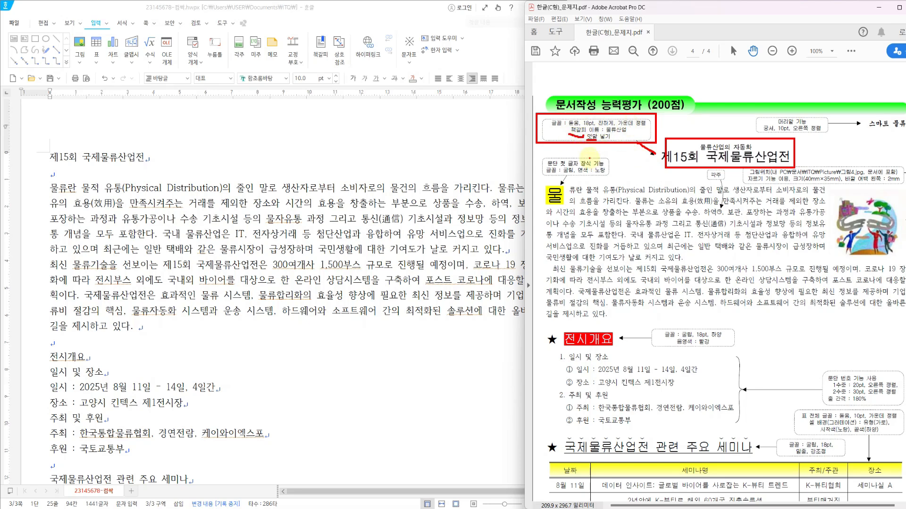
key("Escape")
left_click_drag(46, 161, 144, 160)
left_click(285, 78)
left_click(319, 96)
left_click(327, 77)
left_click(308, 219)
left_click(353, 78)
left_click(460, 79)
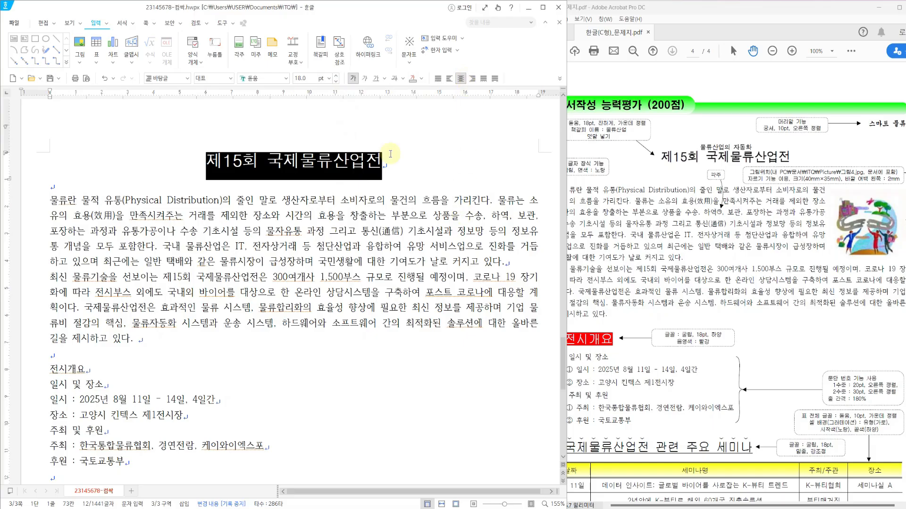
Step: Add a bookmark named 물류산업 to the title 제15회 국제물류산업전
left_click(105, 23)
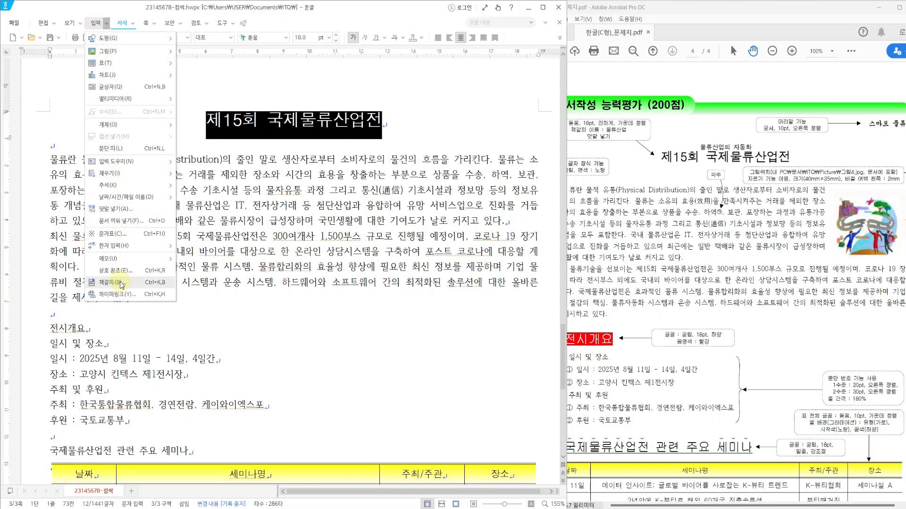
left_click(114, 283)
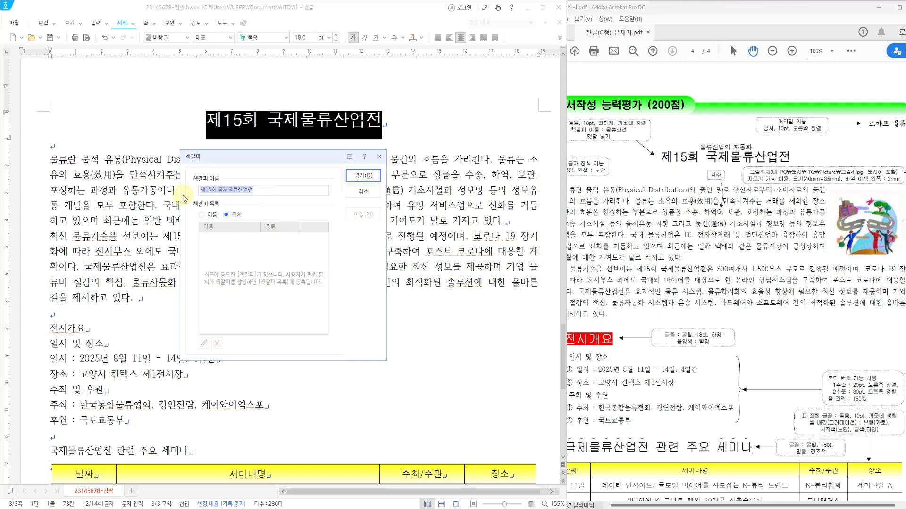
type("물류산업")
left_click(363, 175)
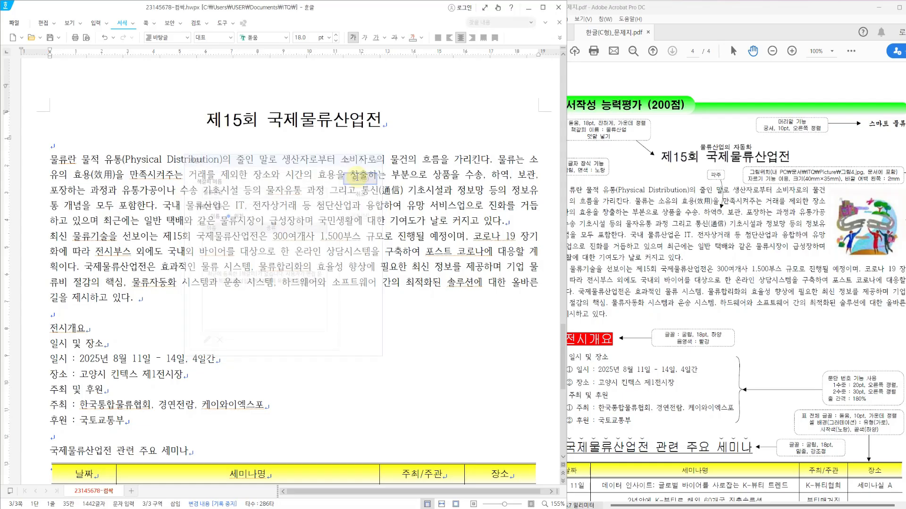
Step: Add the ruby text (덧말) 물류산업의 자동화 above the title 제15회 국제물류산업전
key("shift+End")
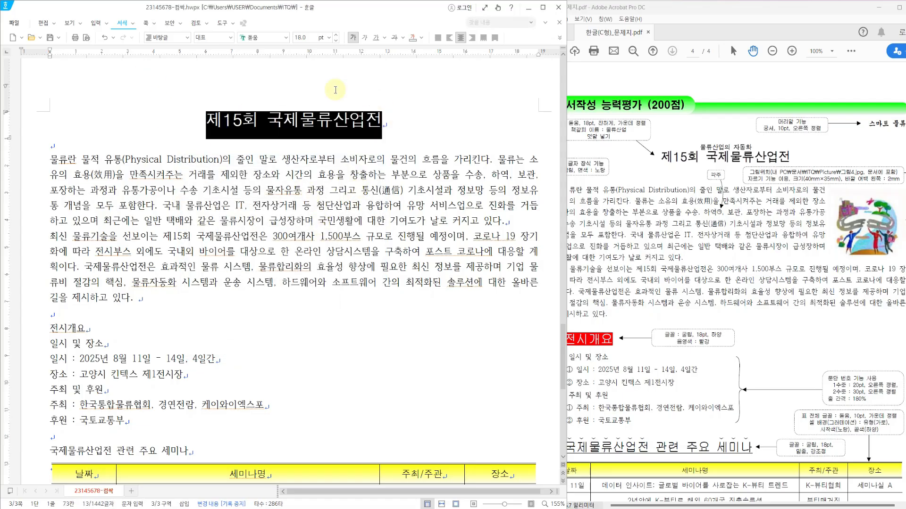
left_click(105, 27)
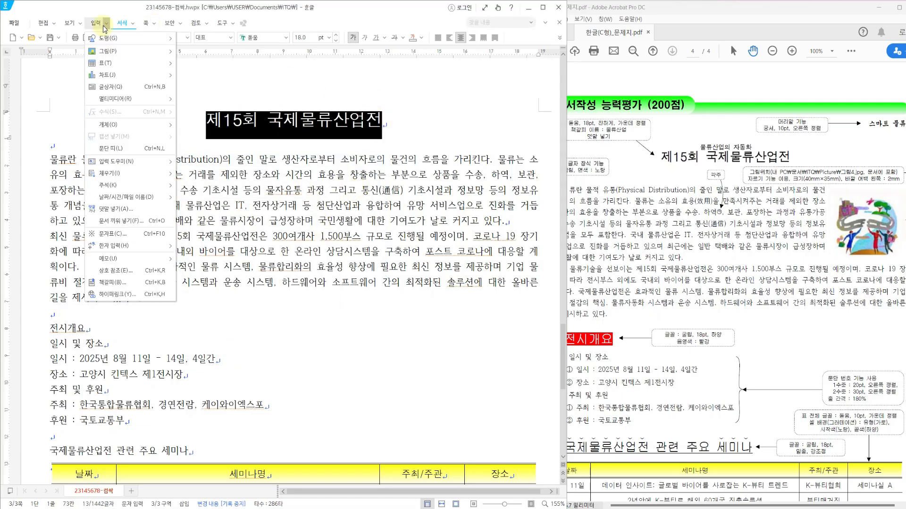
left_click(134, 216)
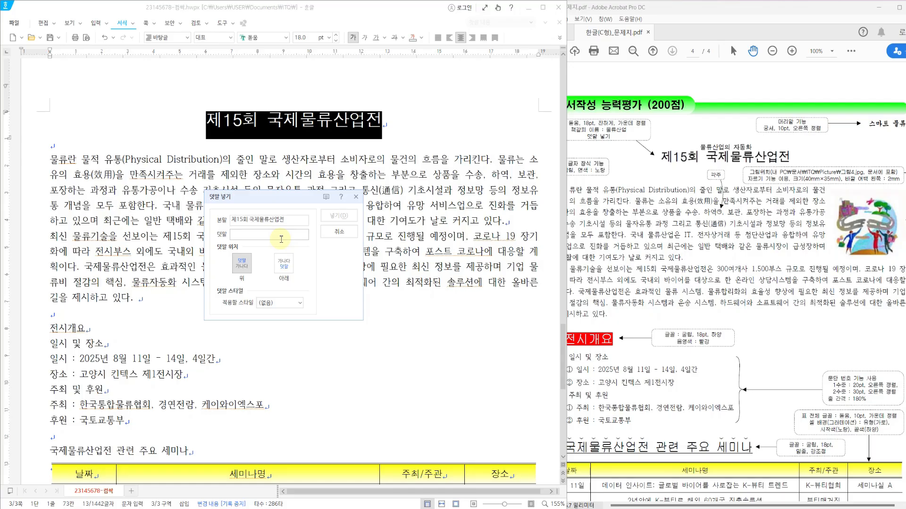
type("물류산업의 자동화")
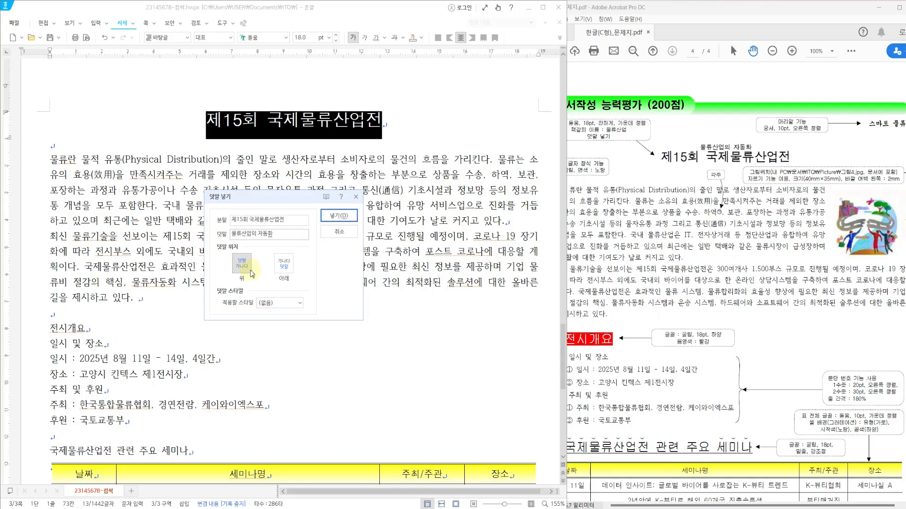
left_click(347, 217)
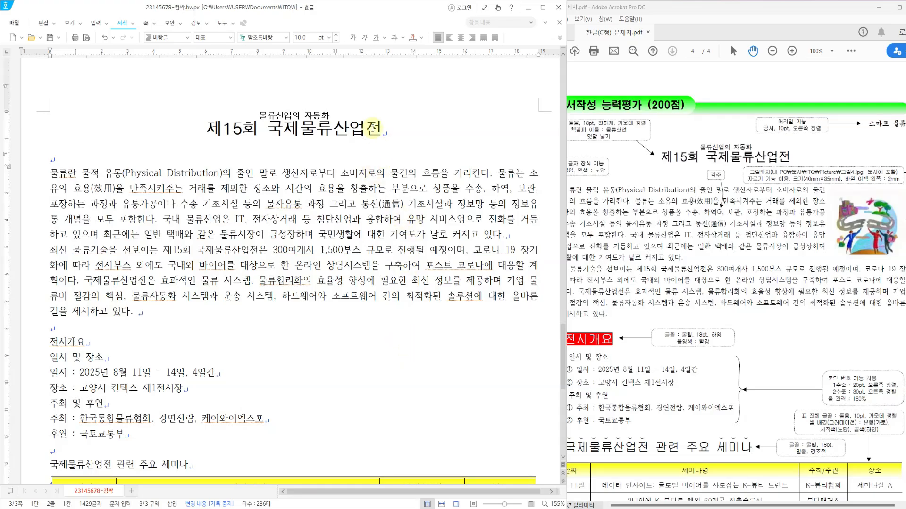
left_click(390, 143)
Step: Hyperlink the 123주식회사 picture on page 2 to the 물류산업 bookmark in the current document
scroll(419, 281, "down", 15)
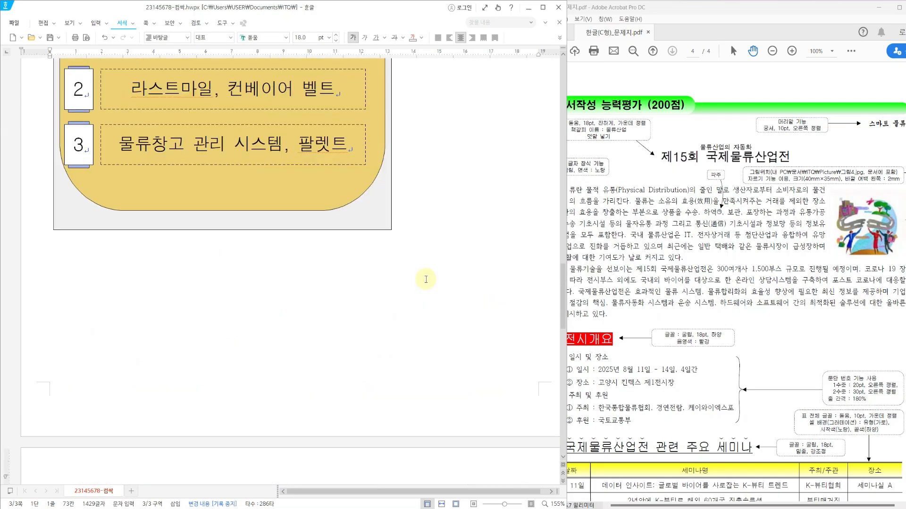
scroll(426, 279, "up", 5)
scroll(426, 278, "down", 3)
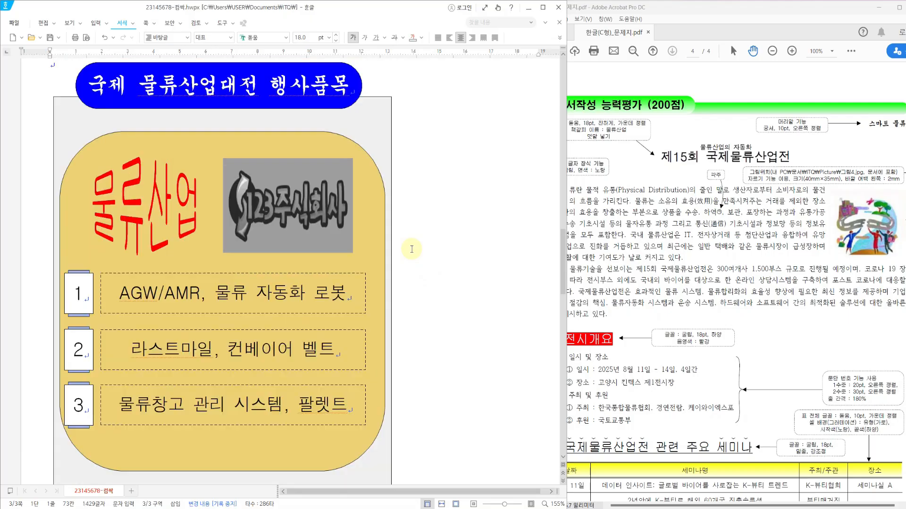
scroll(432, 247, "up", 1)
left_click(330, 260)
scroll(764, 272, "up", 5)
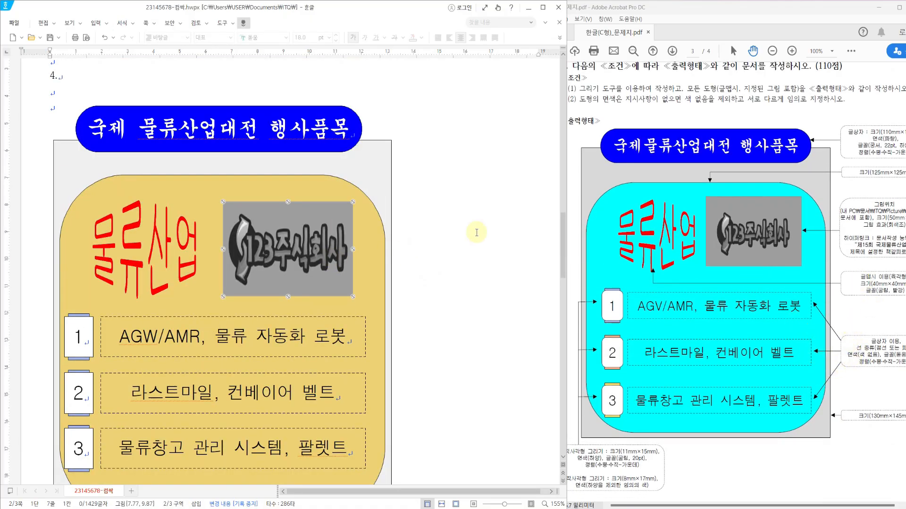
left_click(95, 24)
left_click(363, 56)
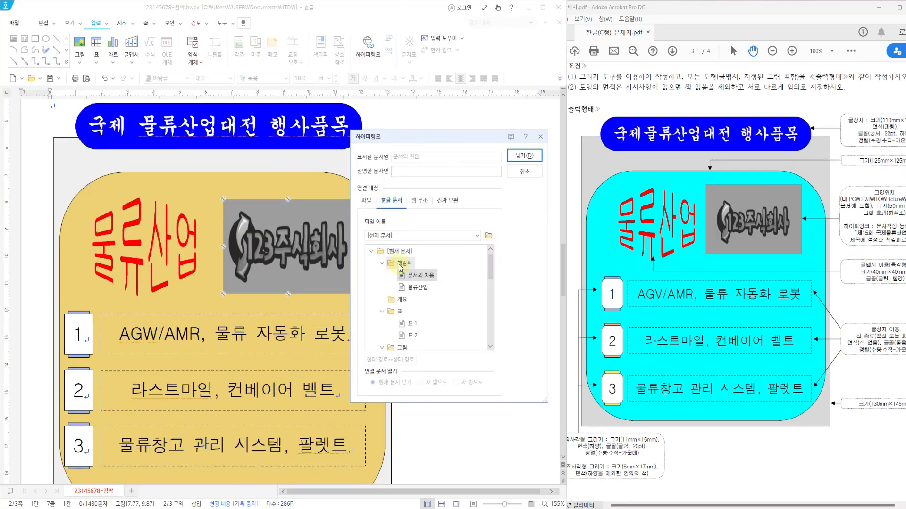
left_click(419, 288)
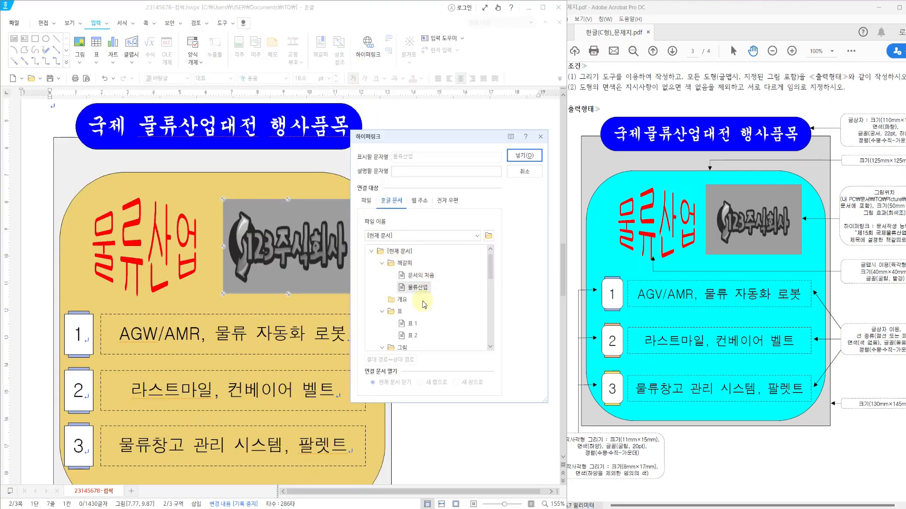
left_click(524, 155)
left_click(421, 330)
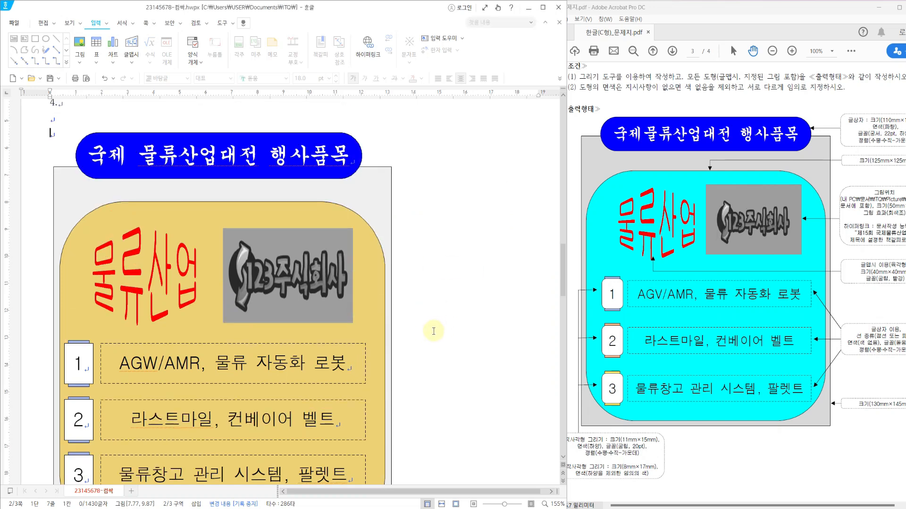
Step: Return to the first body paragraph on page 3 and check the exam sheet's requirements for its first-letter decoration
scroll(431, 320, "down", 4)
scroll(317, 245, "down", 10)
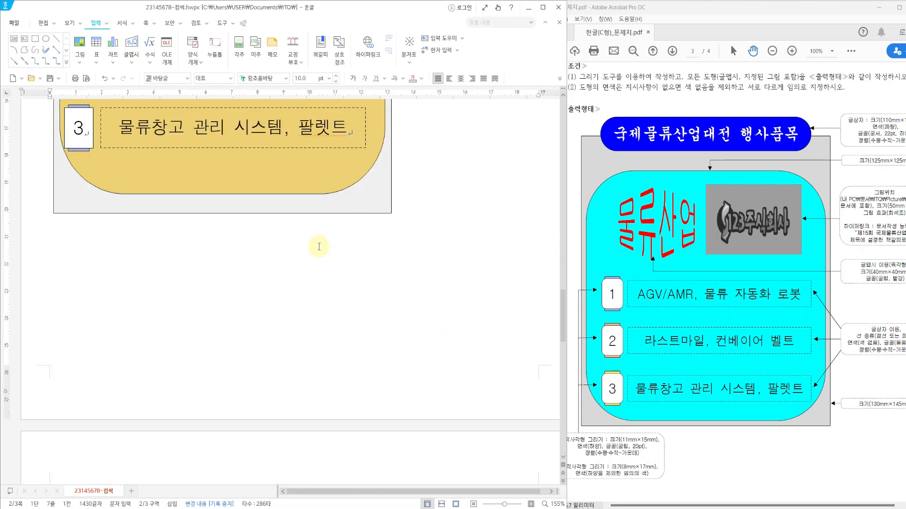
left_click(706, 388)
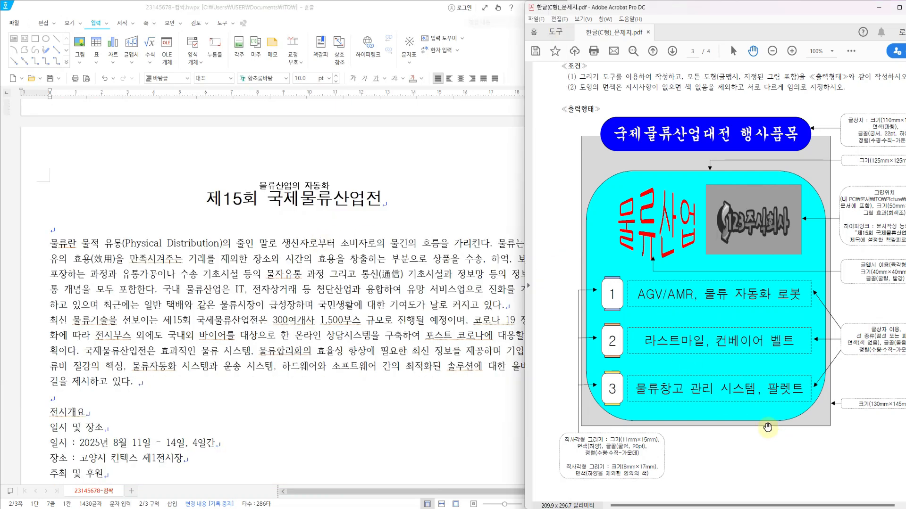
scroll(689, 255, "down", 5)
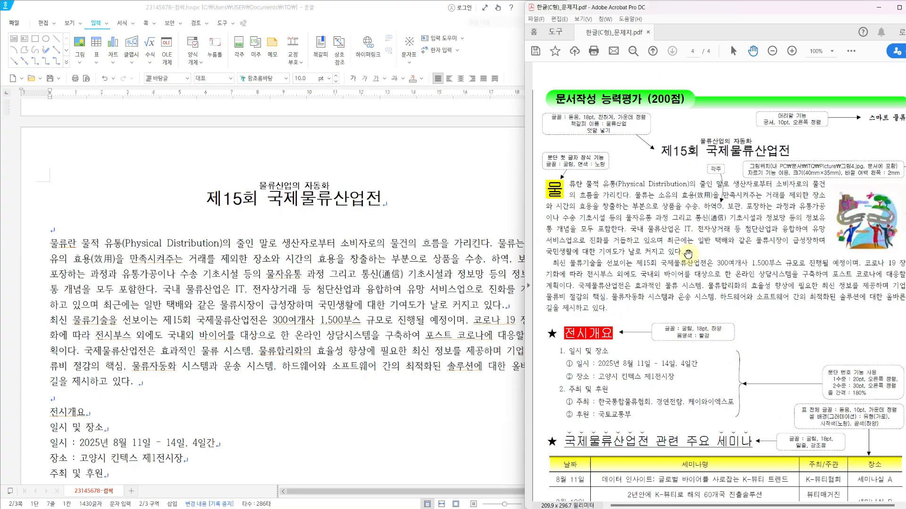
left_click(52, 235)
left_click(652, 230)
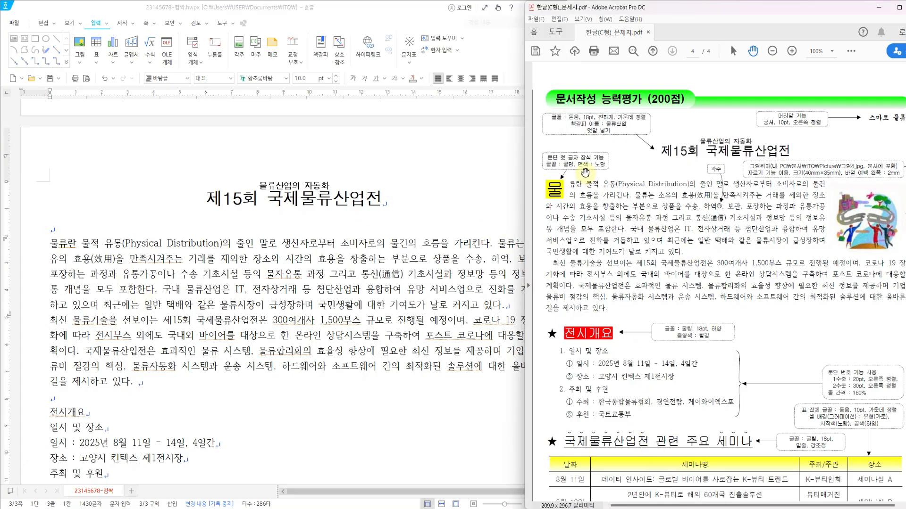
left_click_drag(544, 142, 619, 172)
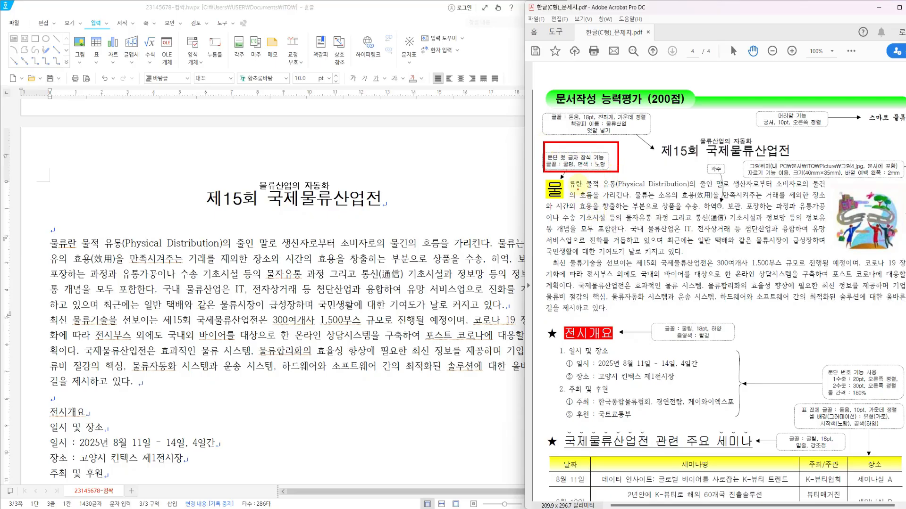
left_click_drag(580, 178, 562, 200)
key("Escape")
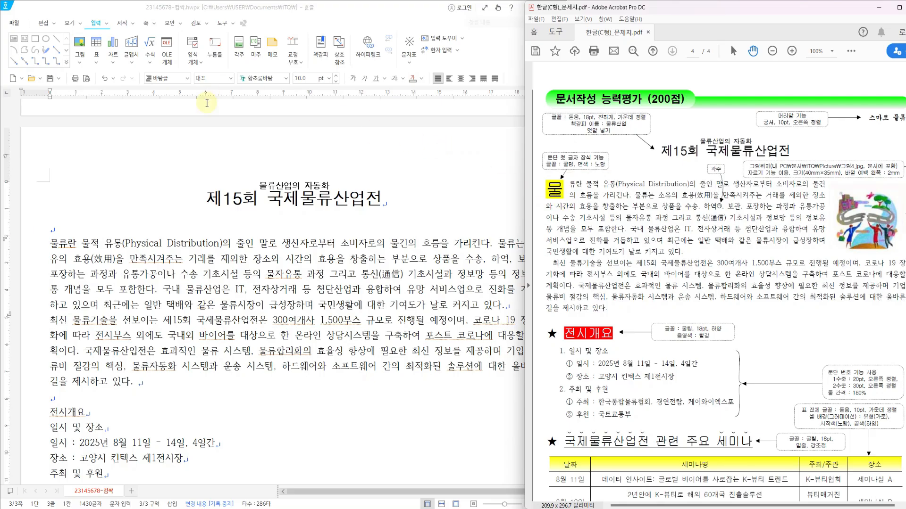
Step: Decorate the first letter 물 of the opening body paragraph as a two-line drop cap in 굴림 with a yellow fill
left_click(126, 24)
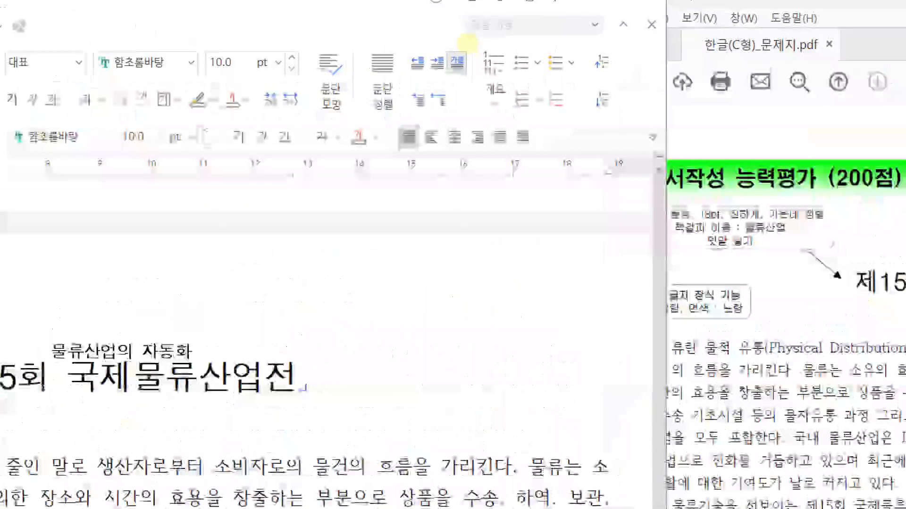
left_click_drag(469, 49, 460, 83)
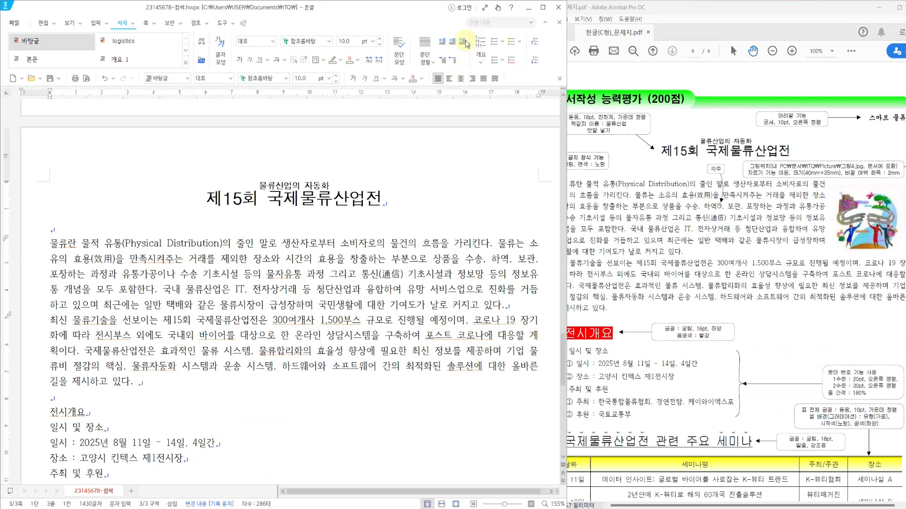
left_click(465, 43)
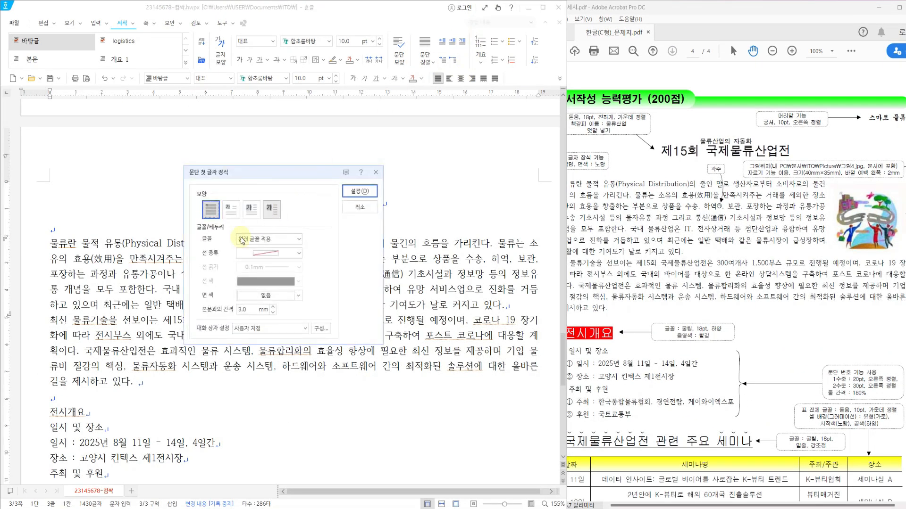
left_click(232, 212)
left_click_drag(243, 175, 340, 144)
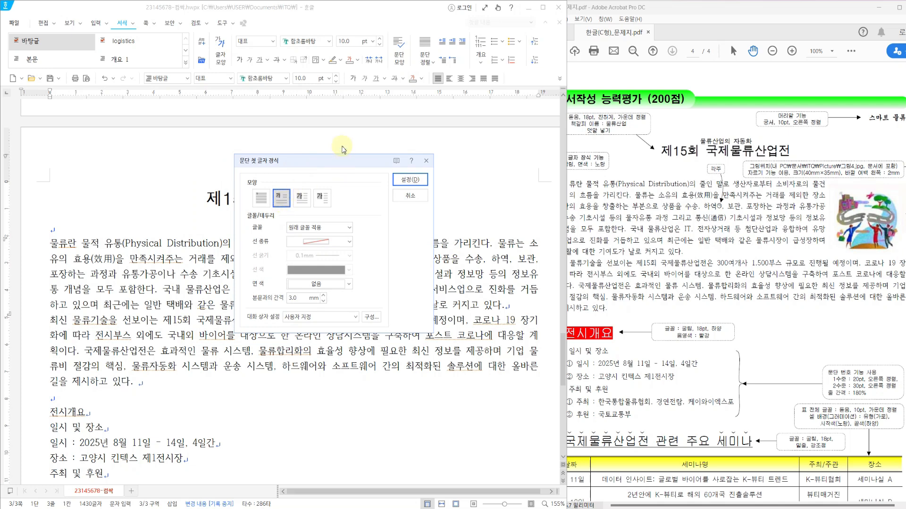
left_click(674, 218)
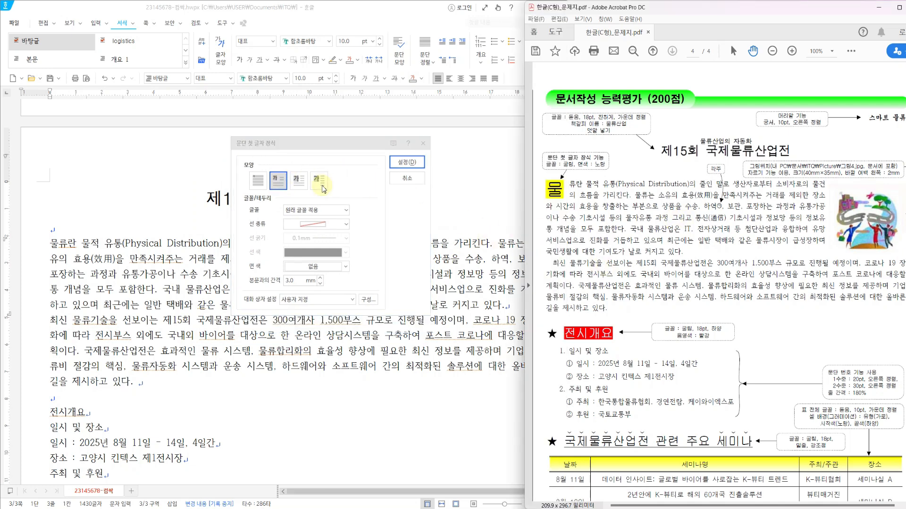
left_click(322, 210)
left_click(312, 246)
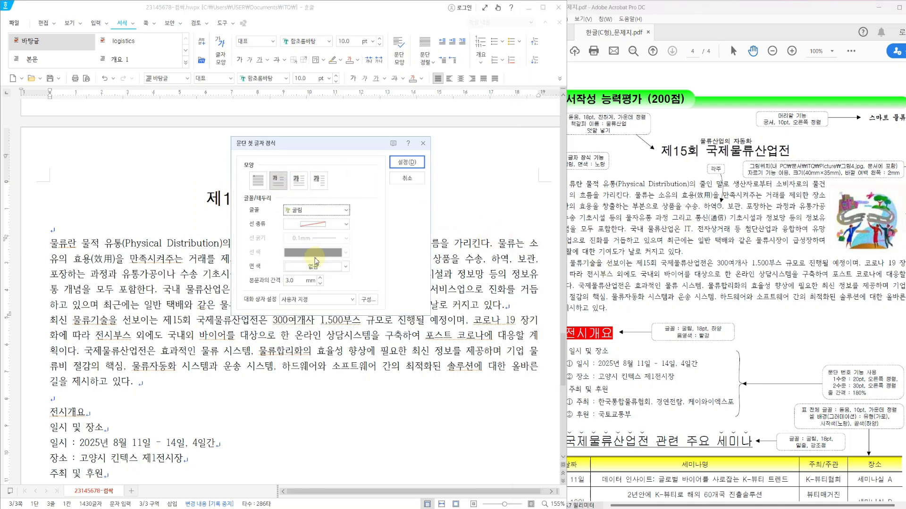
left_click(313, 262)
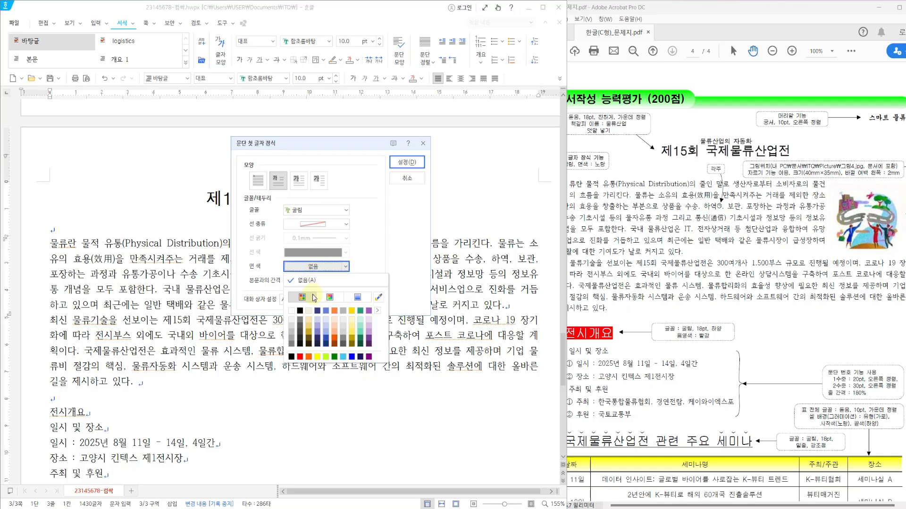
left_click(318, 358)
left_click(410, 166)
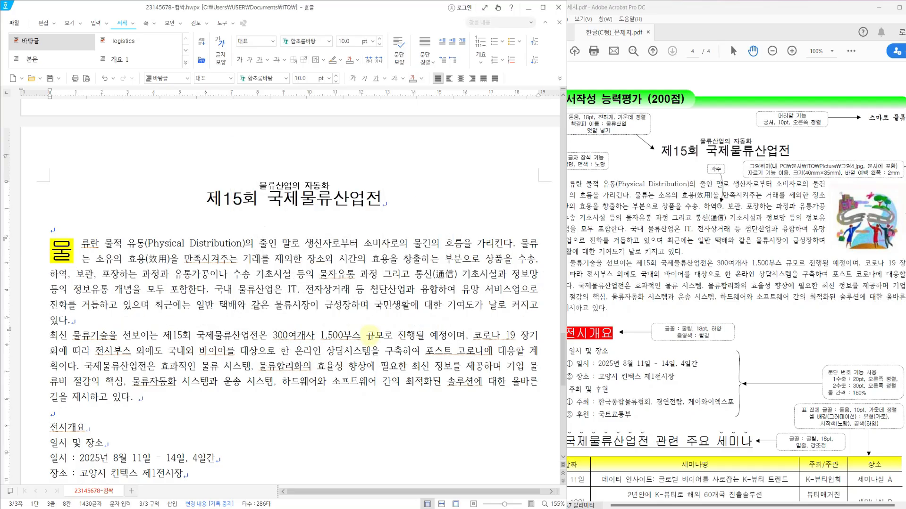
Step: Insert a footnote right after the word 하역 in the first body paragraph on page 3
left_click(655, 269)
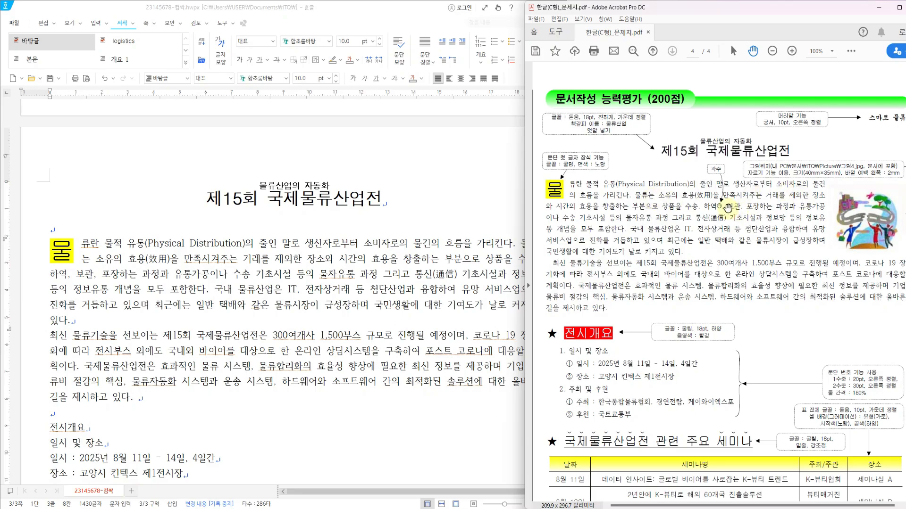
left_click(452, 265)
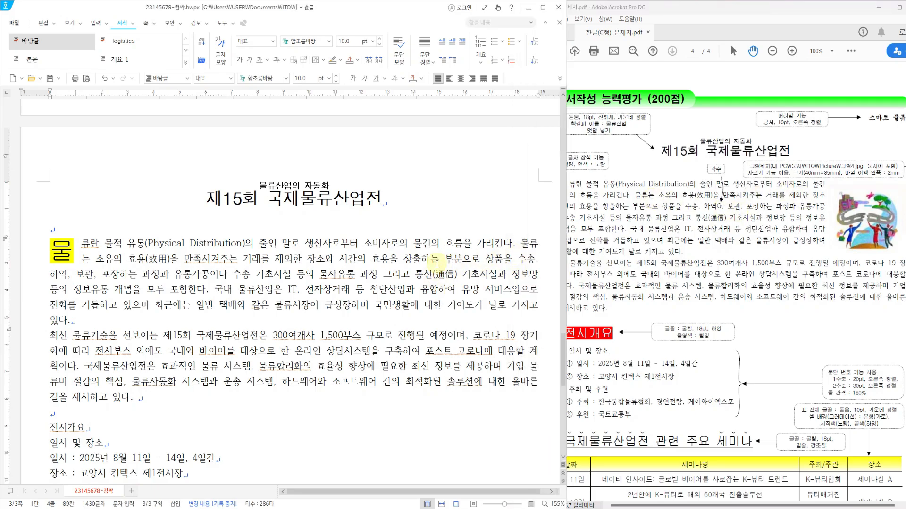
left_click(67, 274)
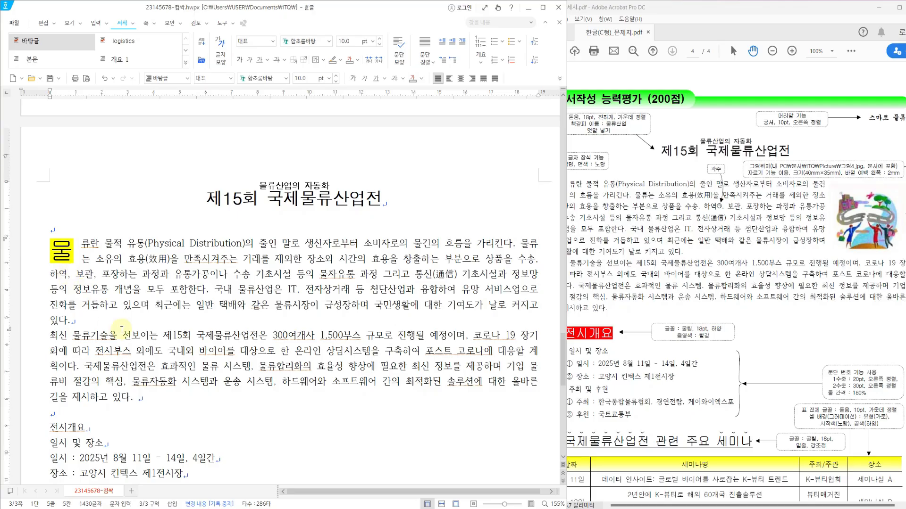
left_click(96, 23)
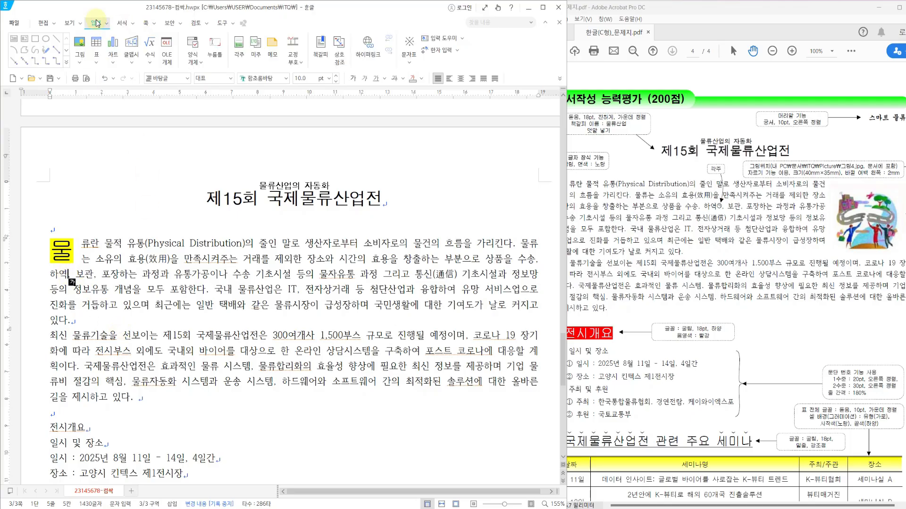
left_click(237, 55)
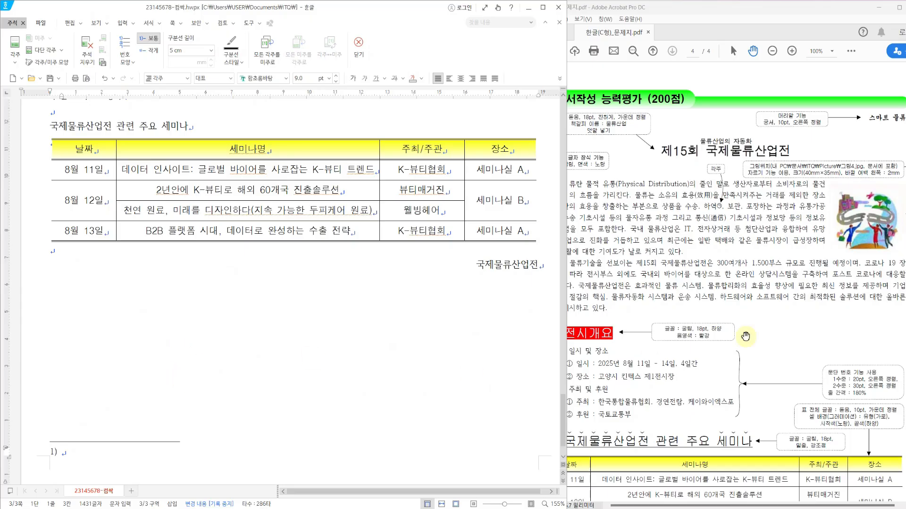
Step: Enter the footnote text 화물 수송 과정에서 짐을 싣고 내리는 일체의 현장 처리 작업 as given on the exam sheet
scroll(703, 365, "down", 5)
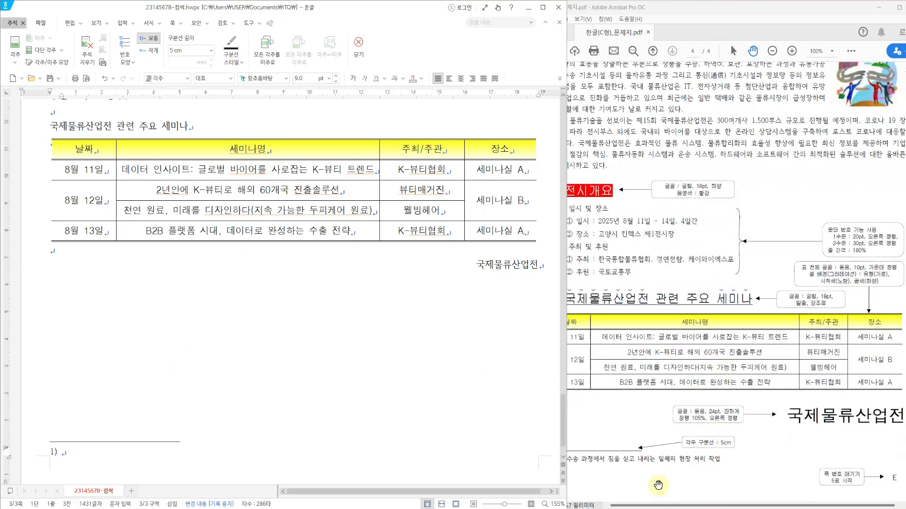
left_click(660, 490)
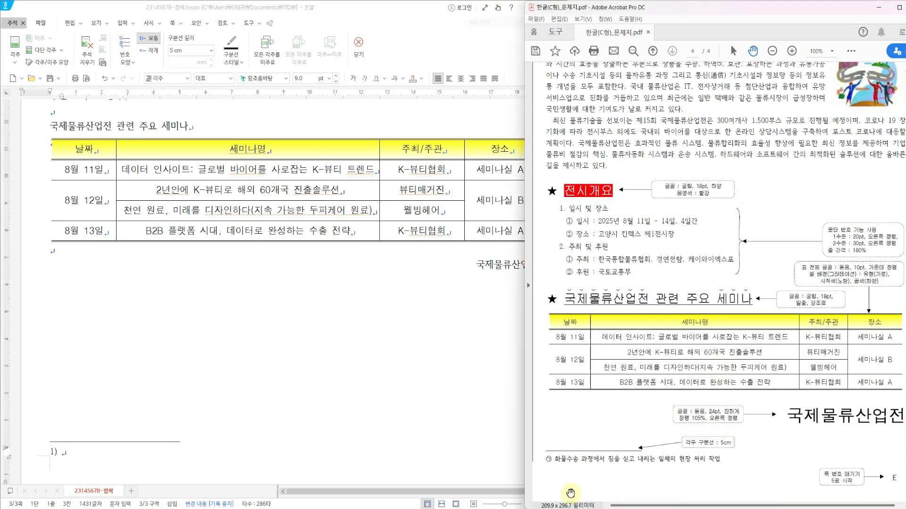
left_click(100, 457)
type("화물 수송 과정에서 짐을 싣고 내리는 일체의 현장 처")
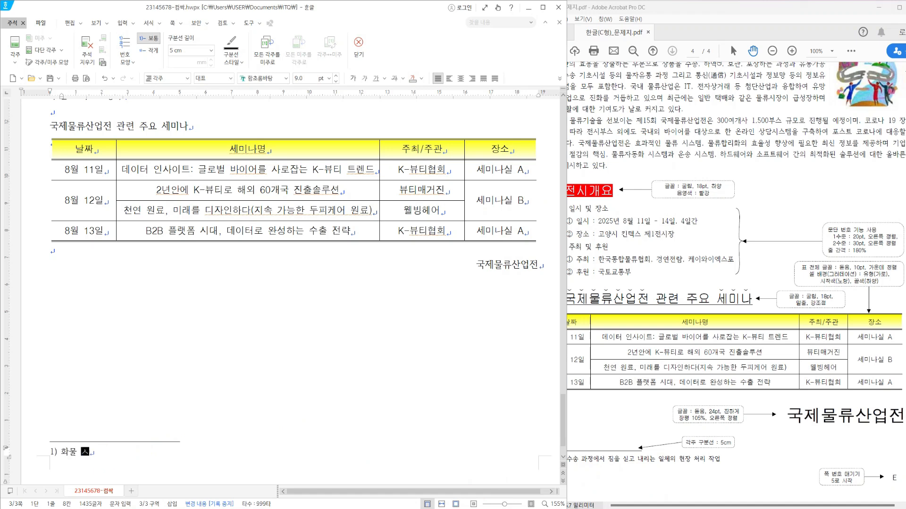
type("리 작업")
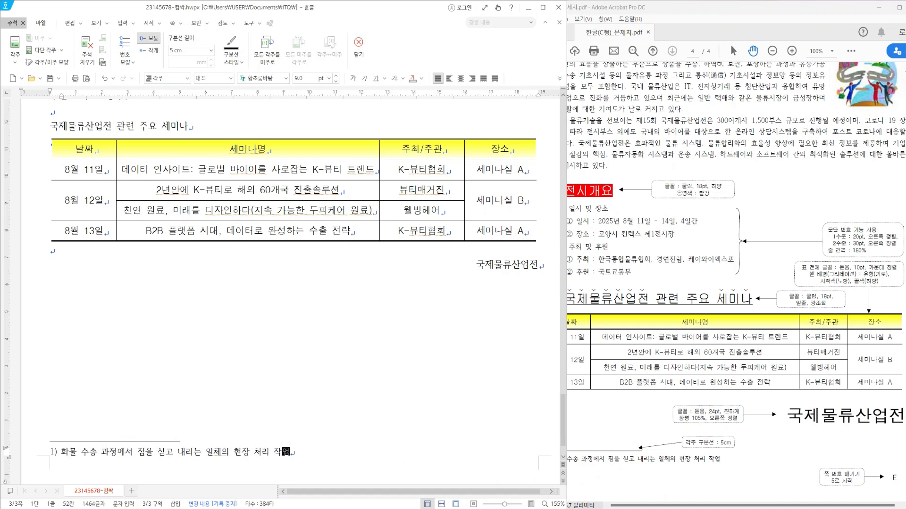
Step: Check the exam sheet's footnote mark and set the footnote number format to ㉠,㉡,㉢
left_click(739, 461)
left_click(541, 483)
left_click(663, 471)
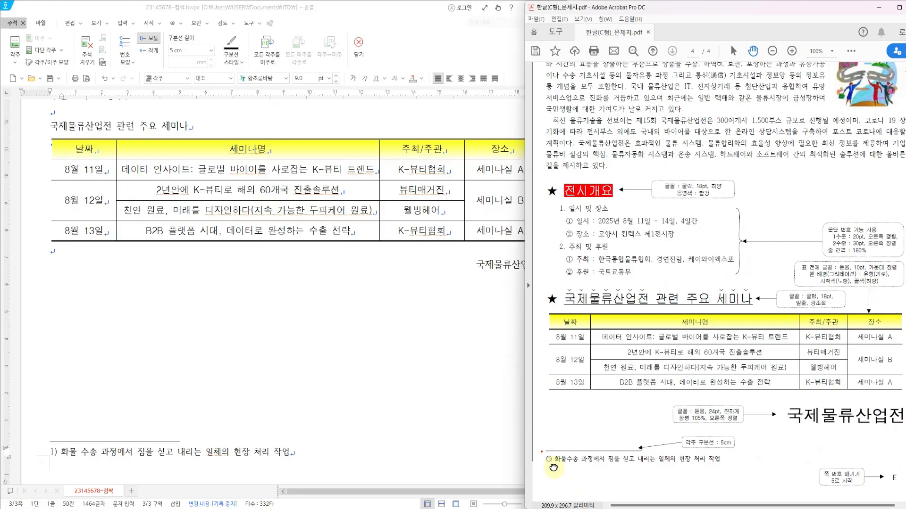
scroll(535, 491, "up", 1)
scroll(165, 334, "up", 3)
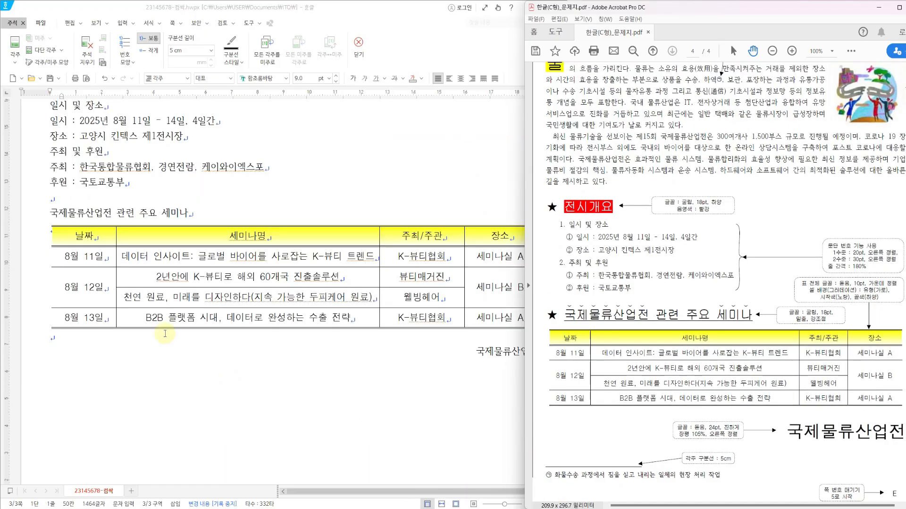
scroll(142, 366, "down", 4)
left_click(83, 420)
left_click(52, 62)
left_click(278, 158)
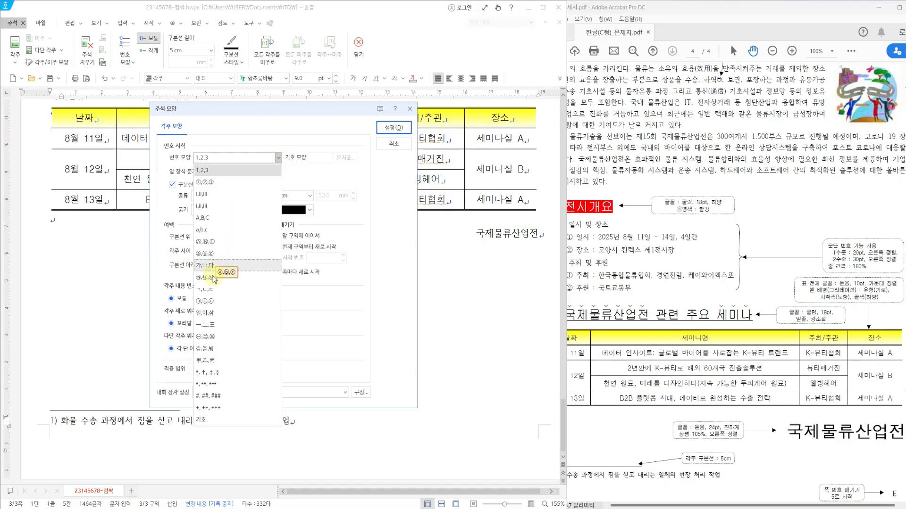
left_click(212, 302)
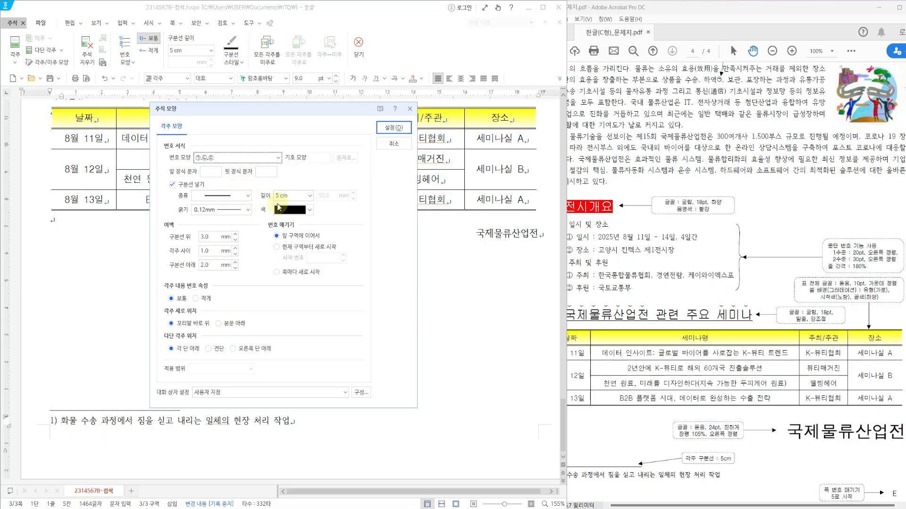
left_click(383, 132)
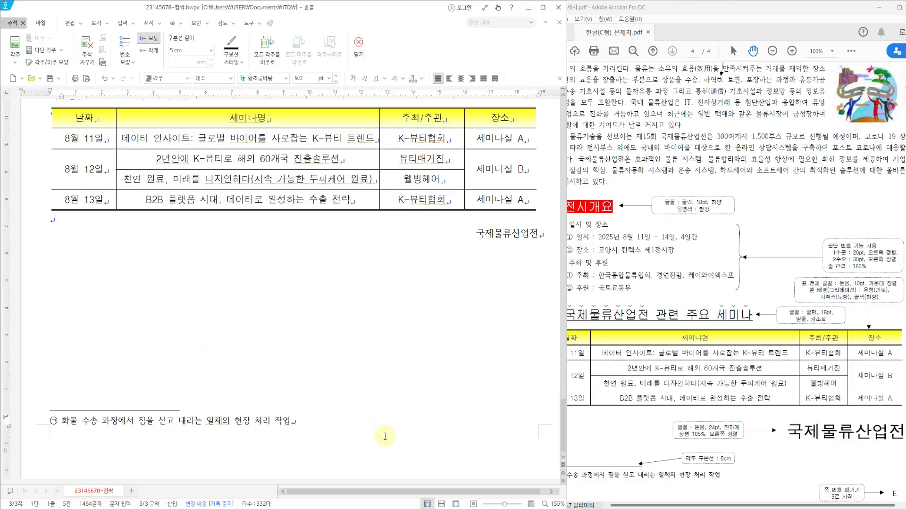
Step: Indent the first line of the second body paragraph, starting with 최신 물류기술을, by two spaces
left_click(707, 481)
scroll(691, 387, "up", 2)
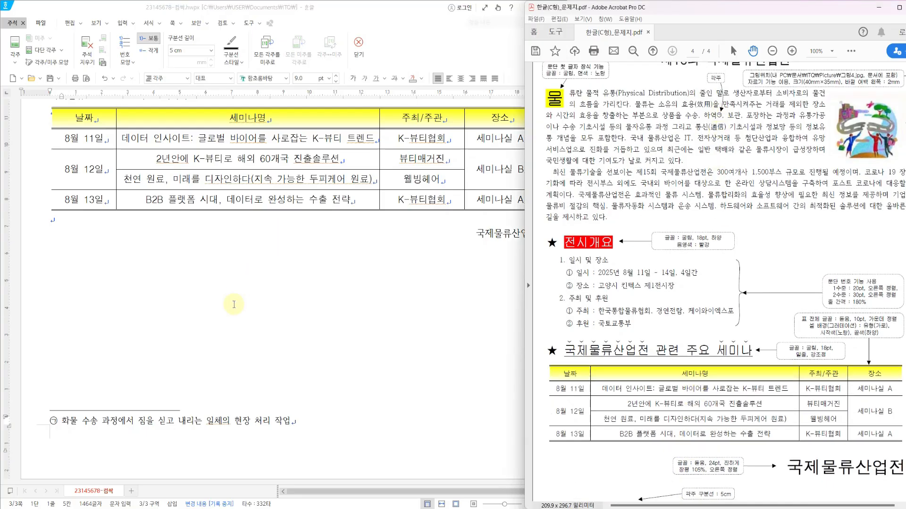
left_click(239, 293)
scroll(239, 292, "up", 10)
mouse_move(72, 215)
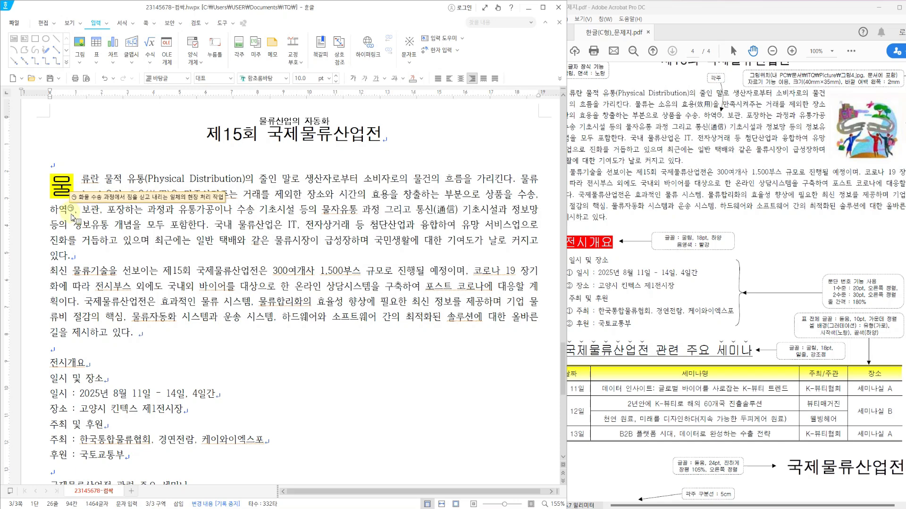
left_click(725, 153)
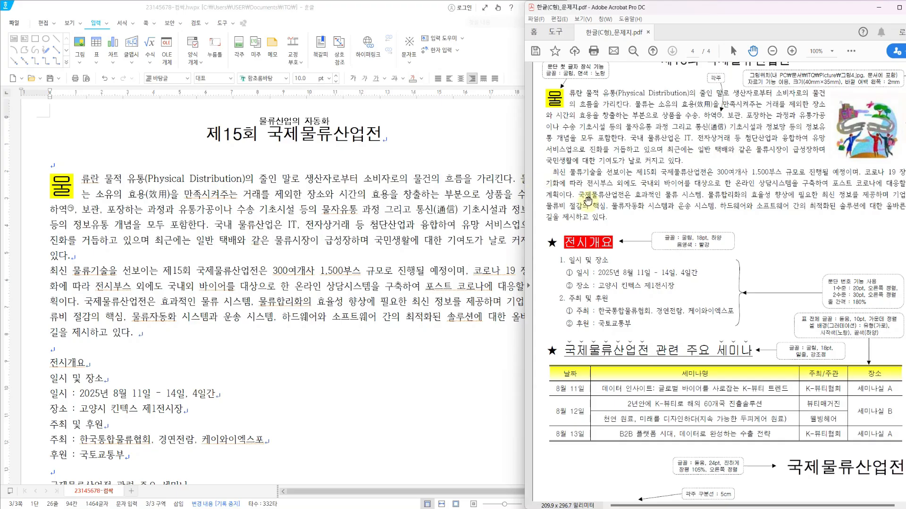
left_click_drag(543, 161, 567, 179)
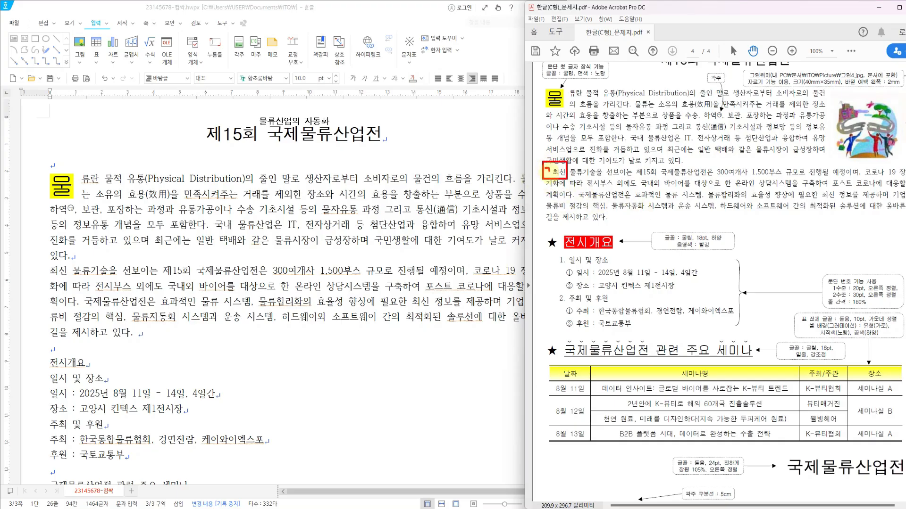
key("Escape")
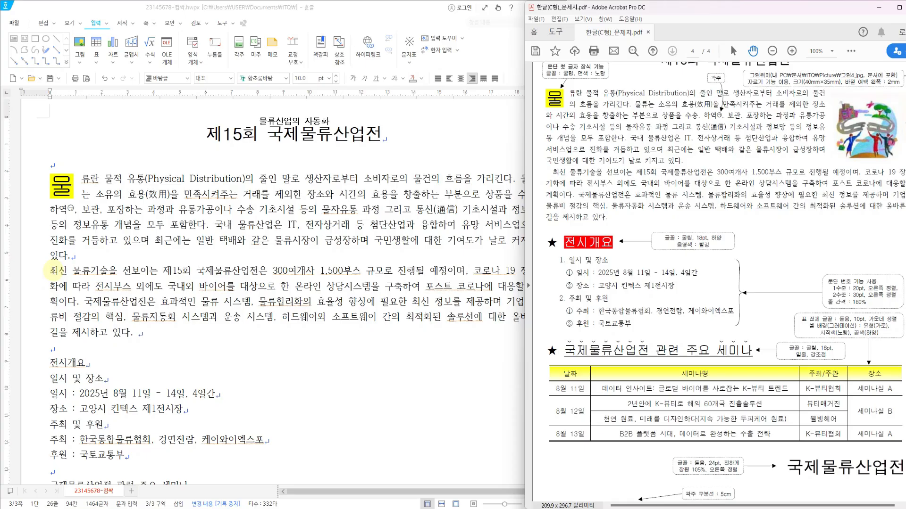
left_click(54, 270)
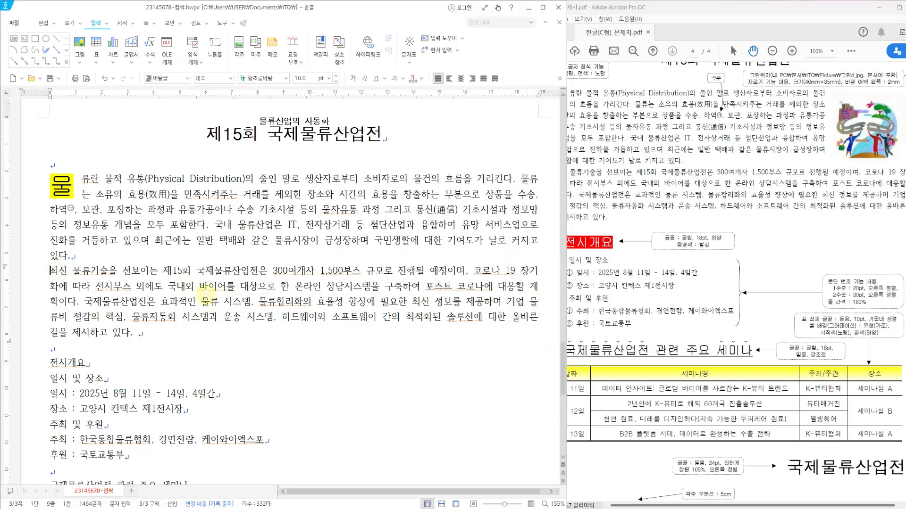
Step: Insert the picture 그림4 from the ITQ Picture folder at its original size in the first body paragraph
left_click(650, 253)
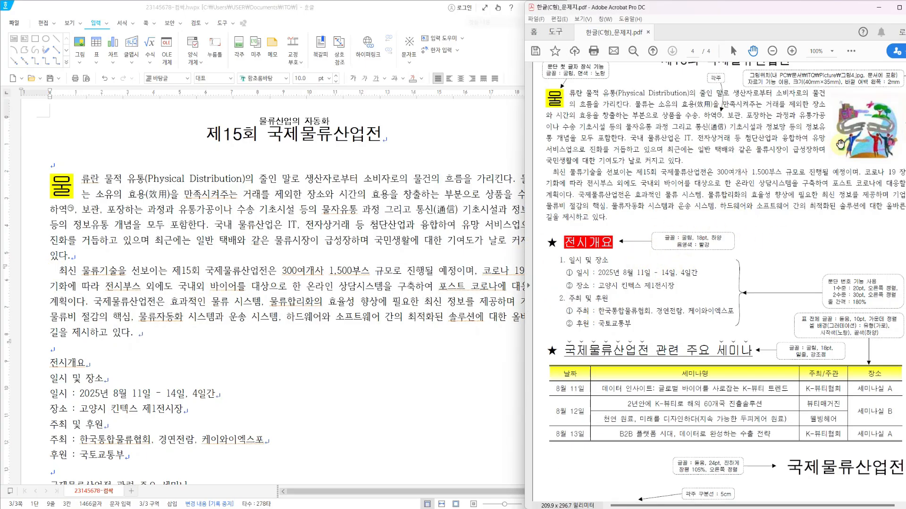
left_click(325, 240)
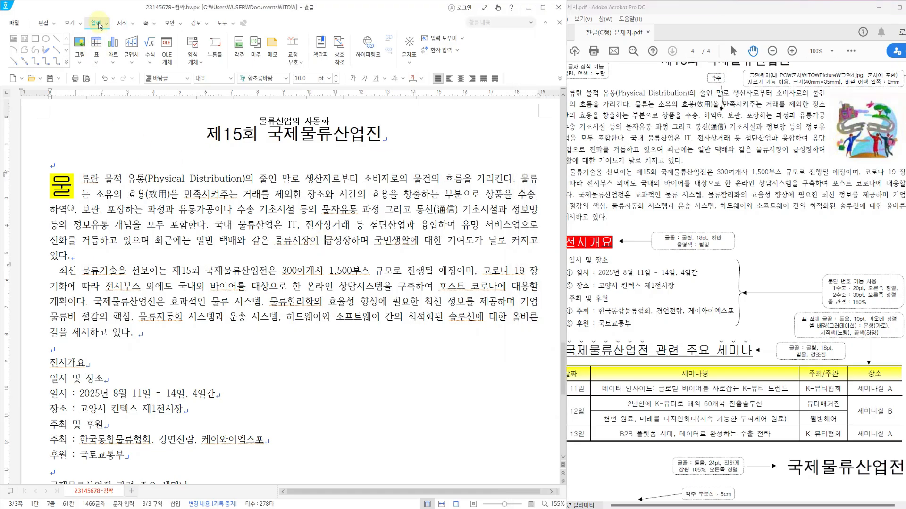
left_click(79, 46)
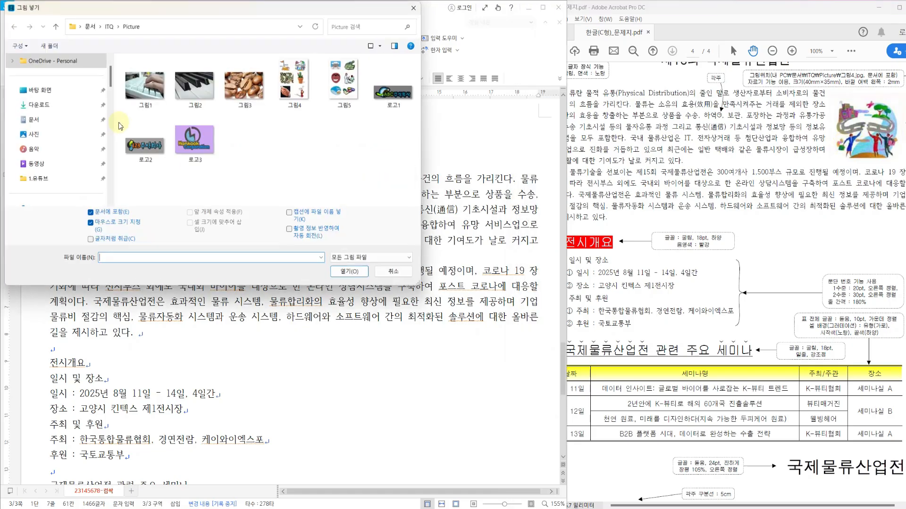
double_click(302, 96)
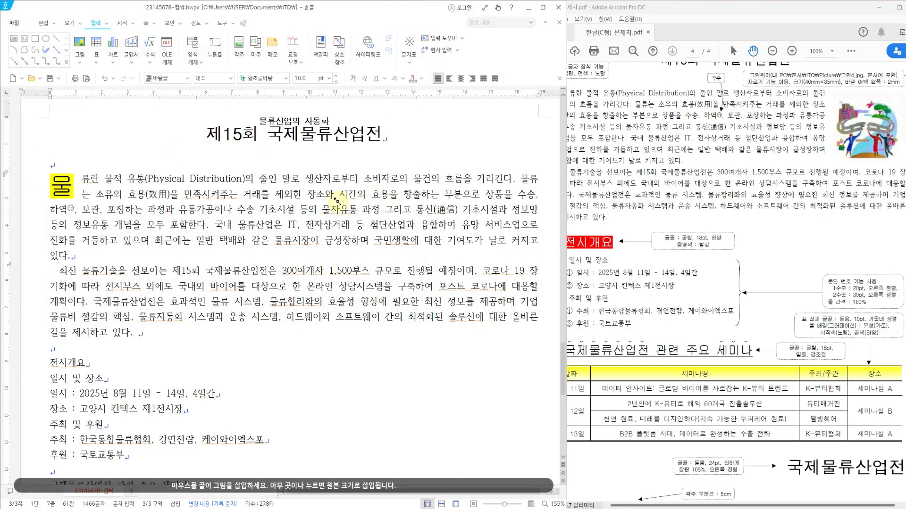
left_click(338, 202)
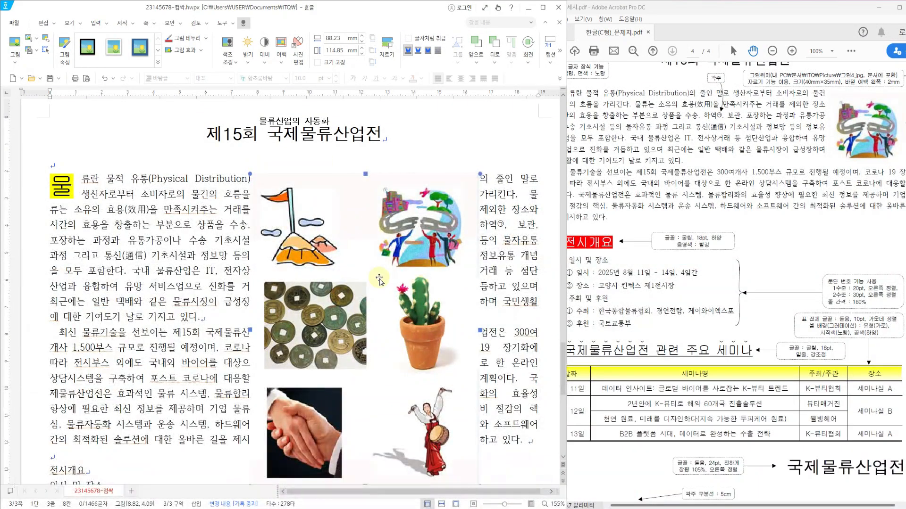
Step: Crop the picture to its upper-right illustration, about 35 × 33 mm, and move it toward the right edge of the first body paragraph
left_click(387, 48)
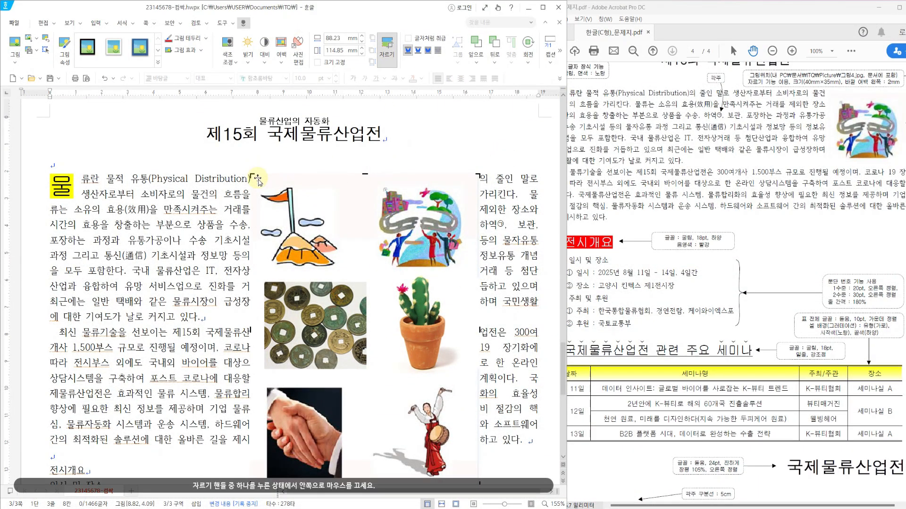
left_click_drag(273, 187, 379, 183)
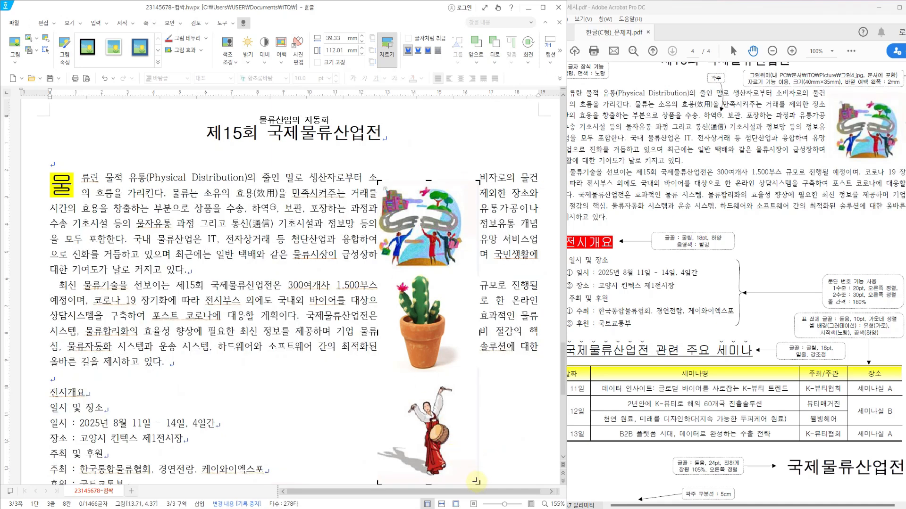
left_click_drag(477, 482, 467, 269)
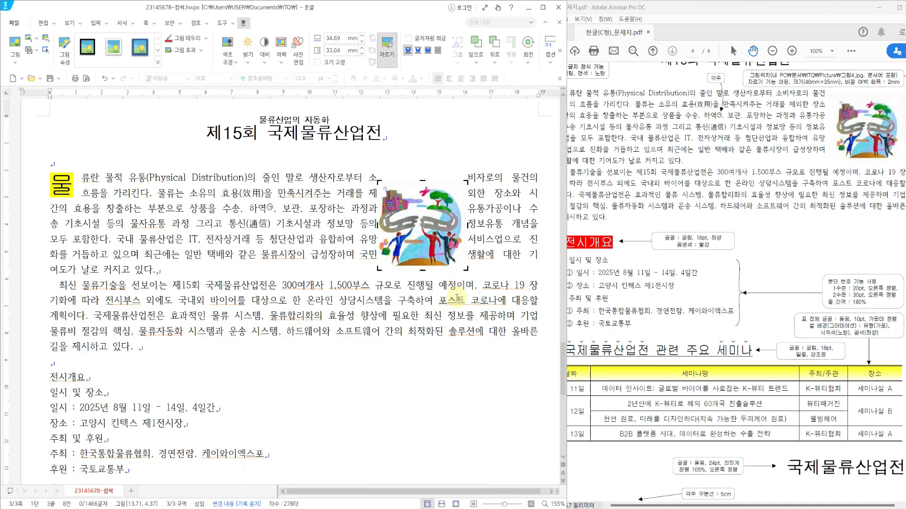
left_click_drag(430, 243, 483, 238)
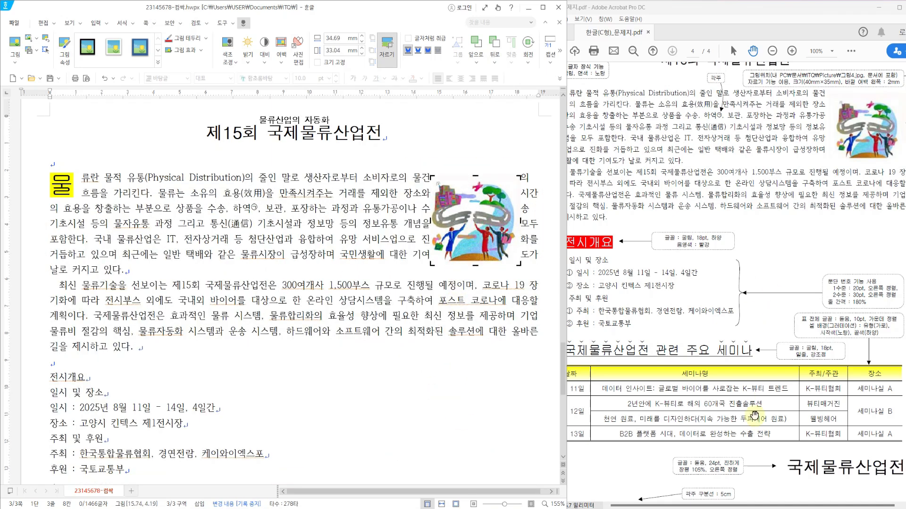
Step: Following the exam sheet, set the cropped picture's size to 40 × 35 mm and its left outer margin to 2 mm
left_click(748, 457)
left_click_drag(762, 505, 776, 505)
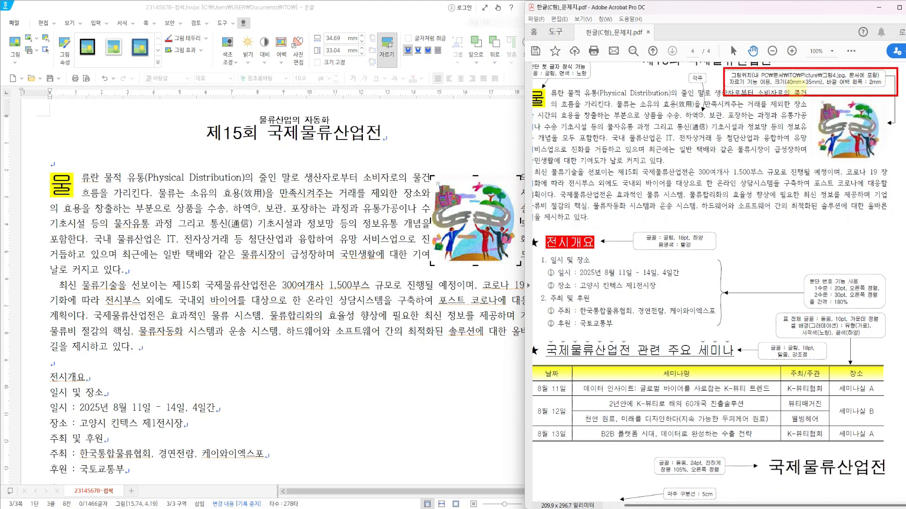
left_click_drag(829, 87, 861, 88)
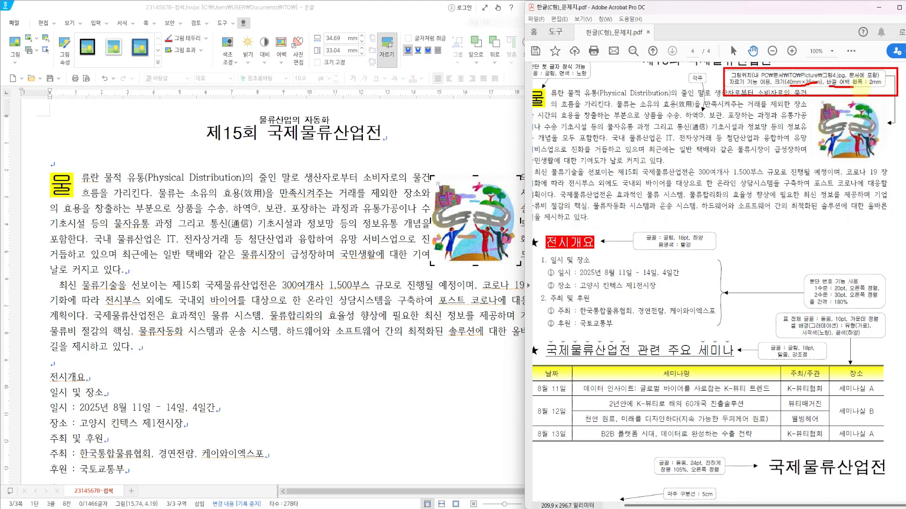
double_click(461, 189)
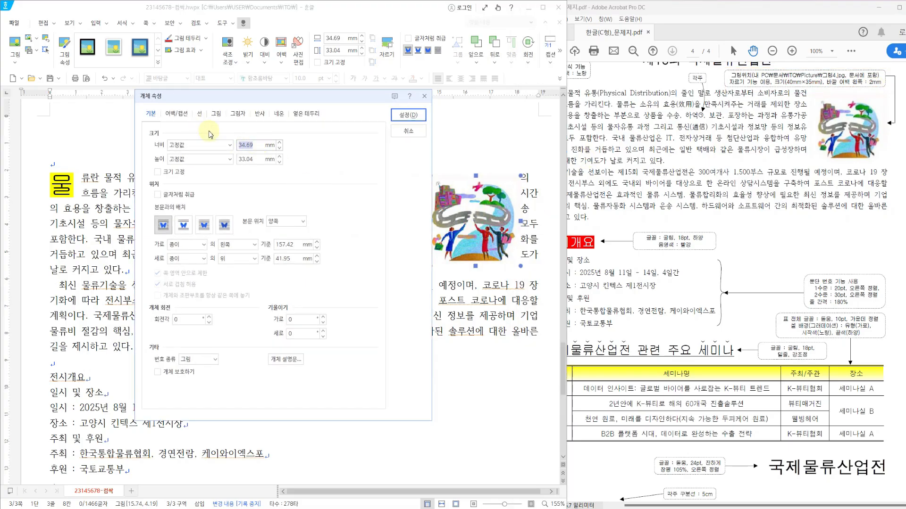
type("40")
key("Tab")
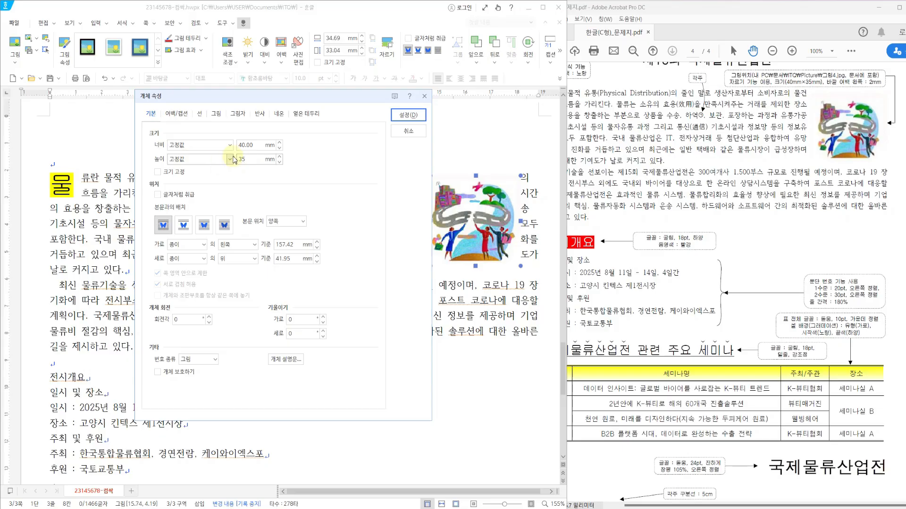
left_click(179, 114)
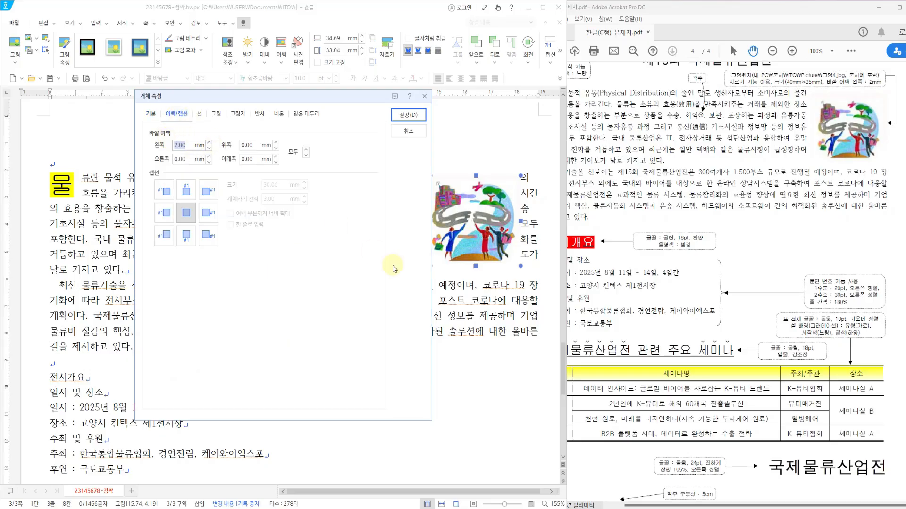
left_click(408, 115)
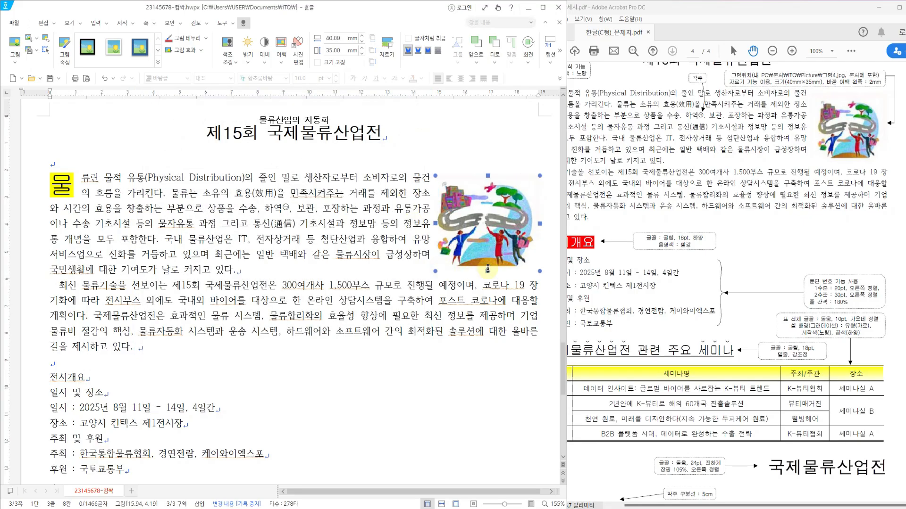
Step: Compare the line endings of both body paragraphs beside and below the picture with those on the exam sheet
left_click(810, 184)
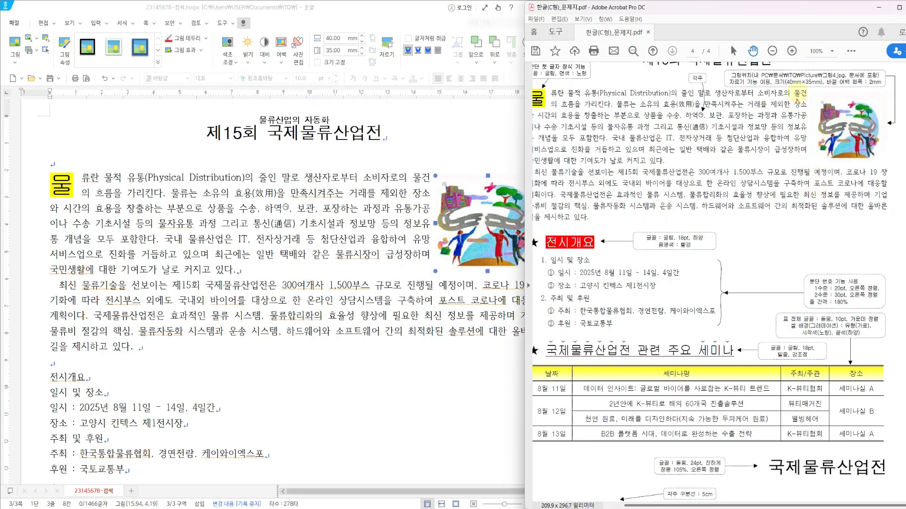
left_click_drag(788, 87, 807, 160)
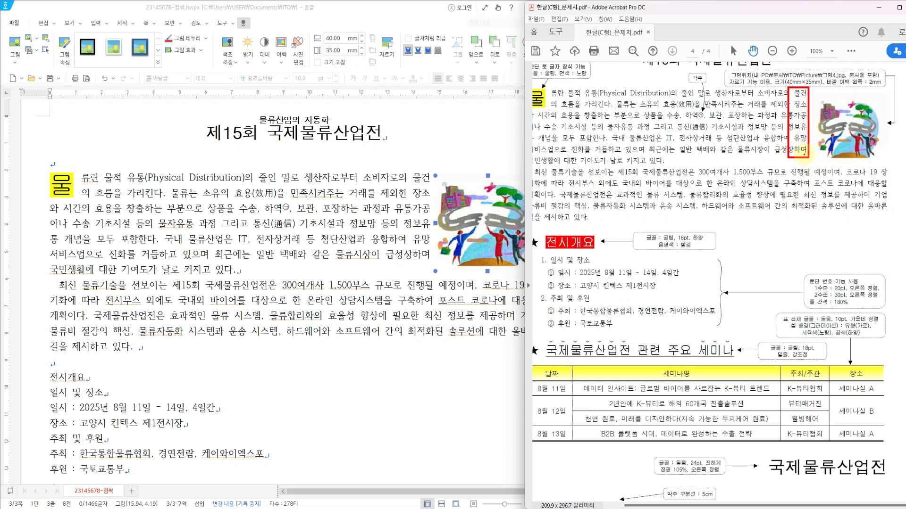
left_click_drag(409, 168, 430, 263)
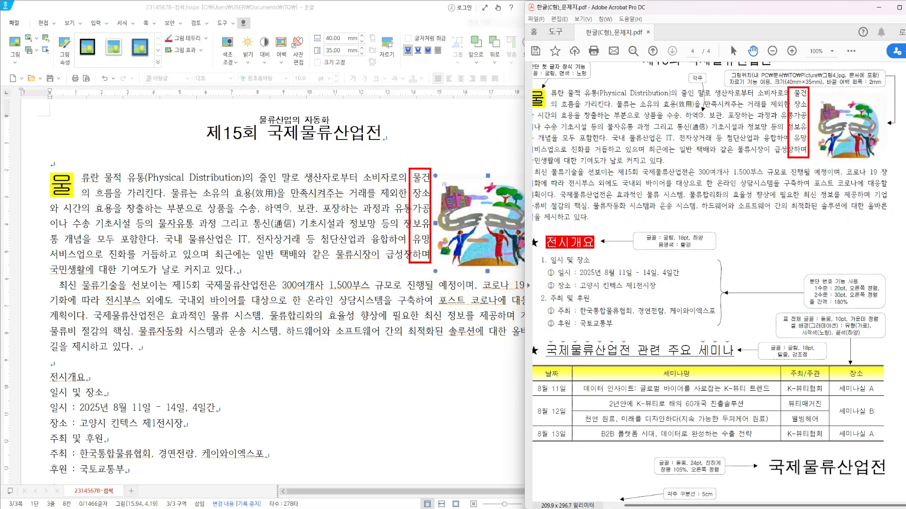
key("e")
left_click_drag(879, 164, 890, 215)
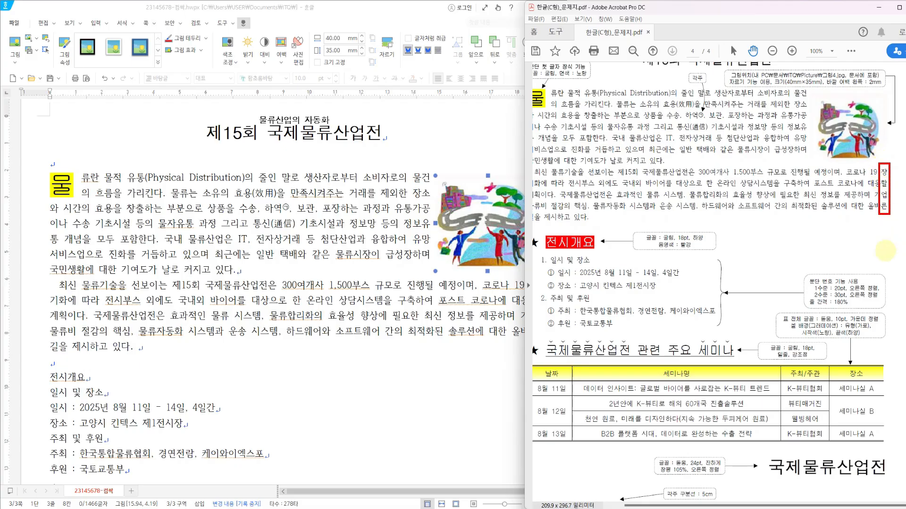
left_click(508, 316)
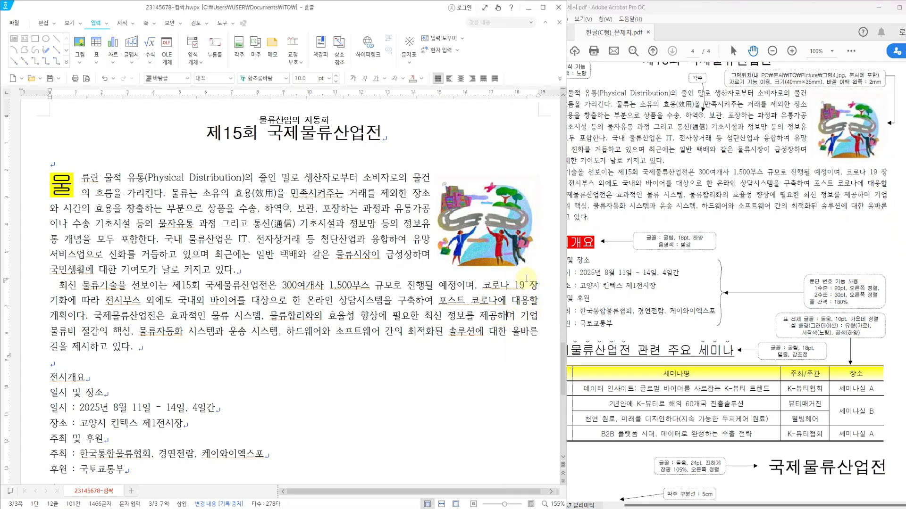
left_click_drag(529, 295, 541, 344)
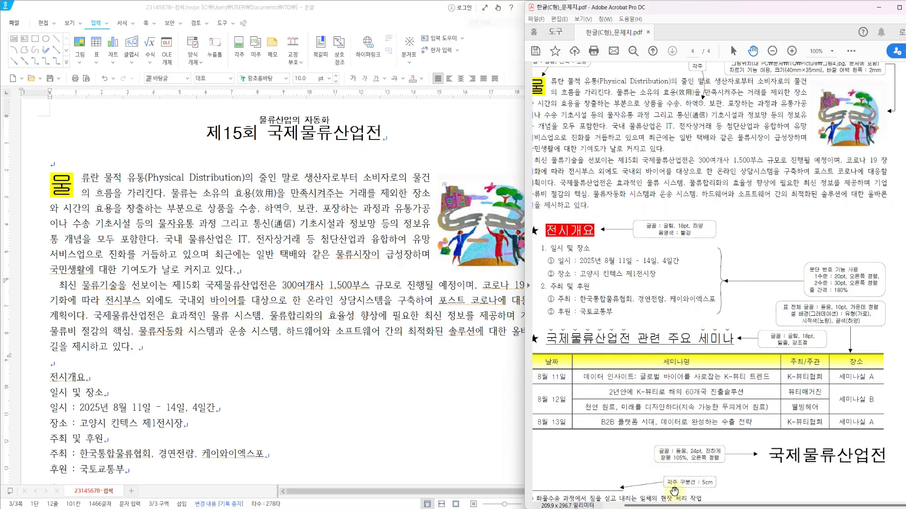
Step: Following the exam sheet's section headings, insert a ★ symbol and a space before the 전시개요 heading
left_click_drag(681, 506, 666, 506)
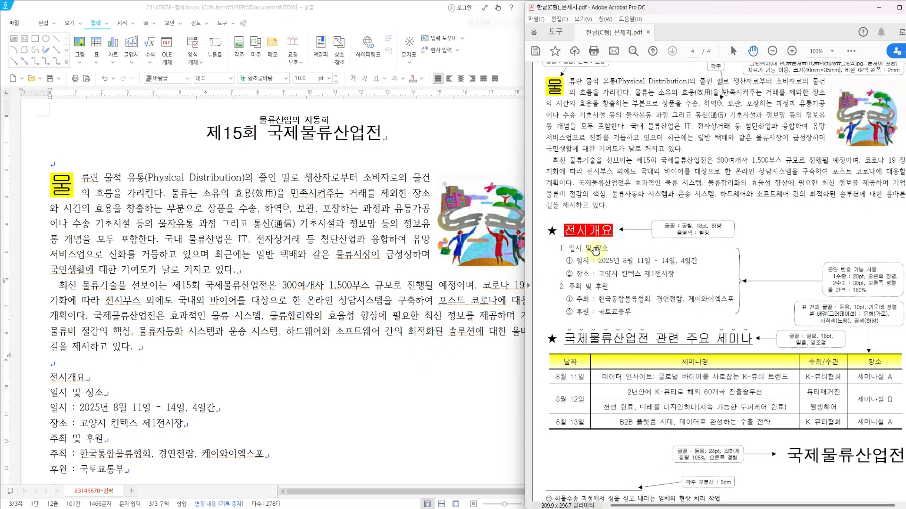
left_click_drag(542, 212, 621, 242)
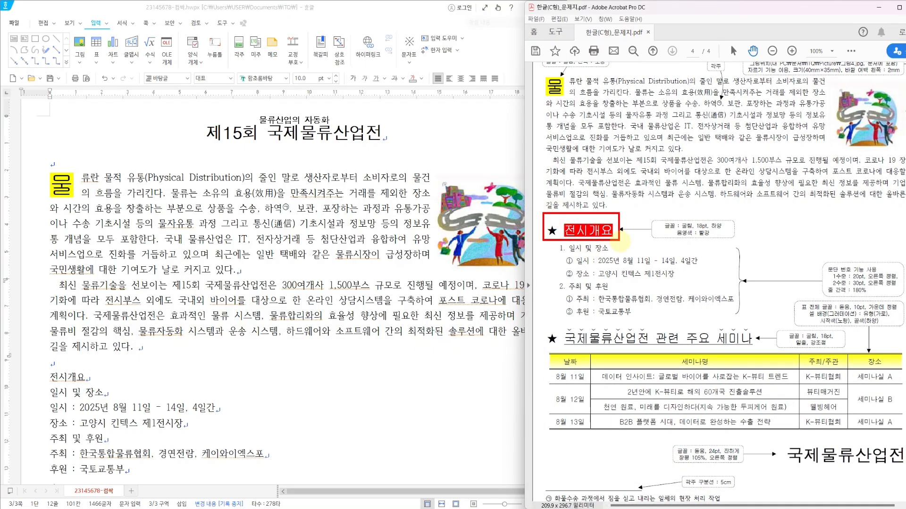
left_click_drag(538, 324, 769, 351)
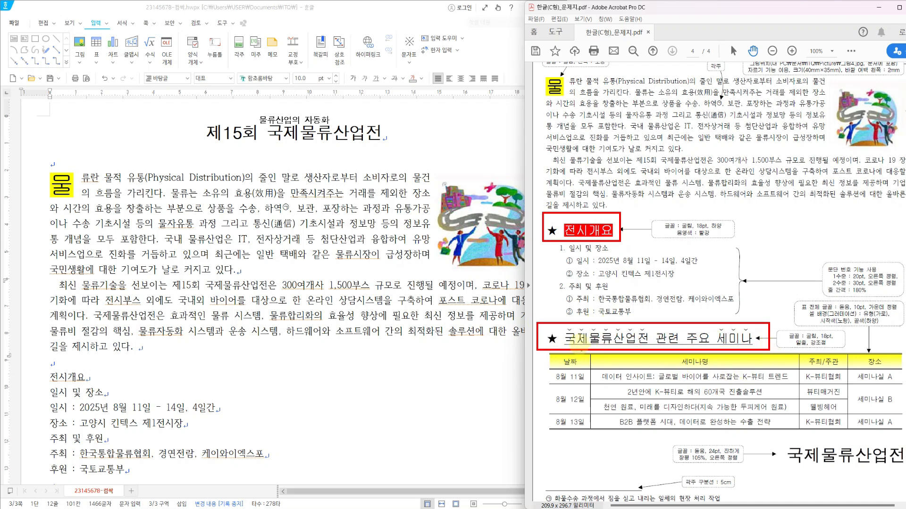
mouse_move(559, 246)
left_mouse_down()
mouse_move(575, 235)
mouse_move(519, 262)
mouse_move(556, 325)
left_mouse_up()
key("Escape")
left_click(155, 387)
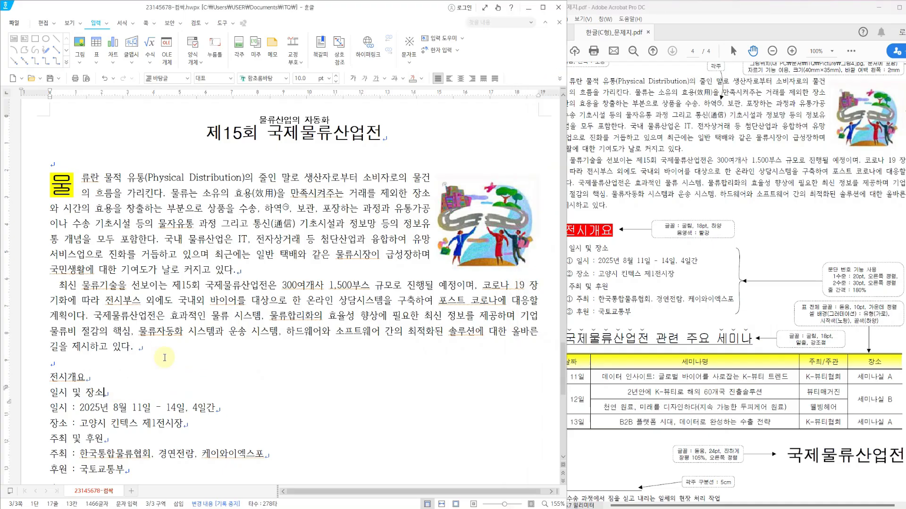
scroll(164, 359, "down", 2)
left_click(52, 290)
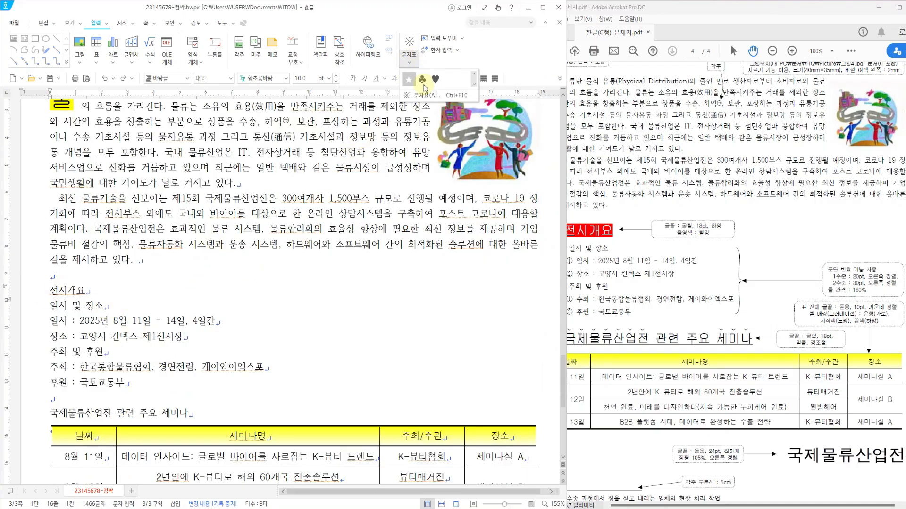
left_click_drag(377, 122, 401, 111)
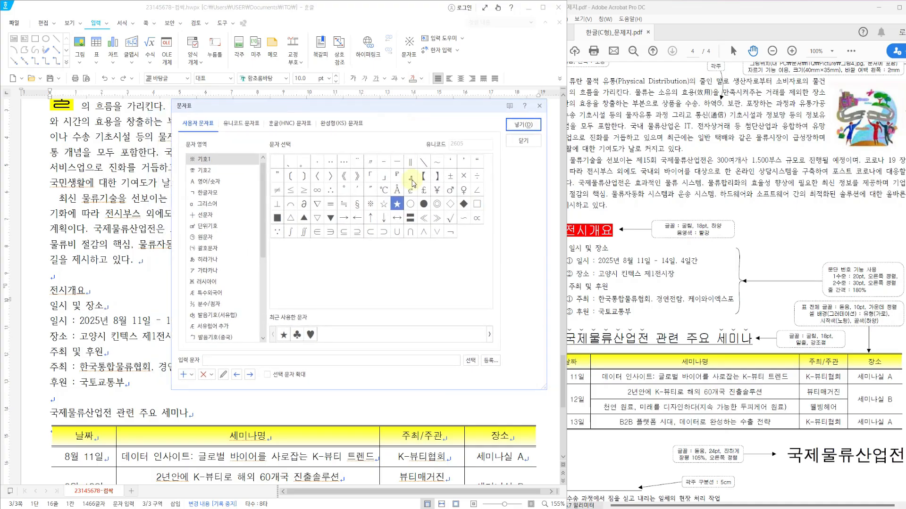
left_click(518, 131)
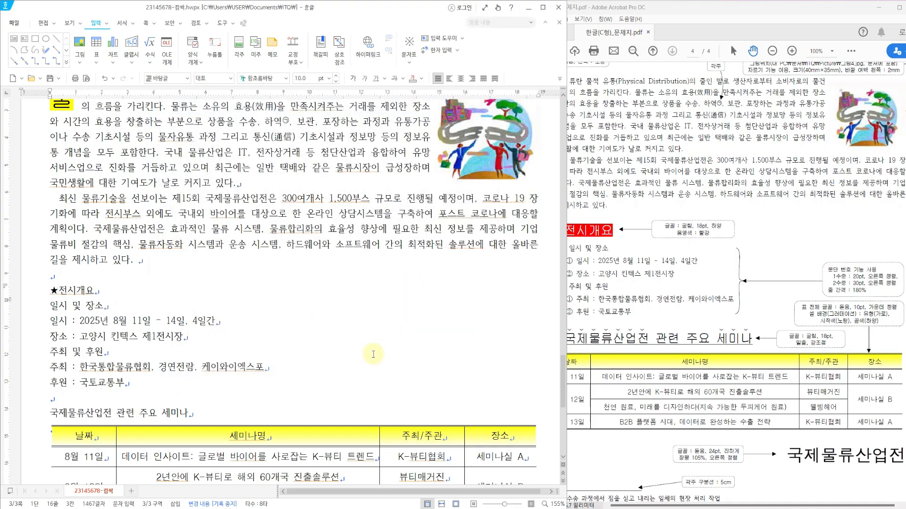
left_click(130, 321)
key("BackSpace")
Step: Copy the ★ from the 전시개요 heading and paste it, followed by a space, before 국제물류산업전 관련 주요 세미나
left_click(52, 291)
key("shift+Right")
key("ctrl+c")
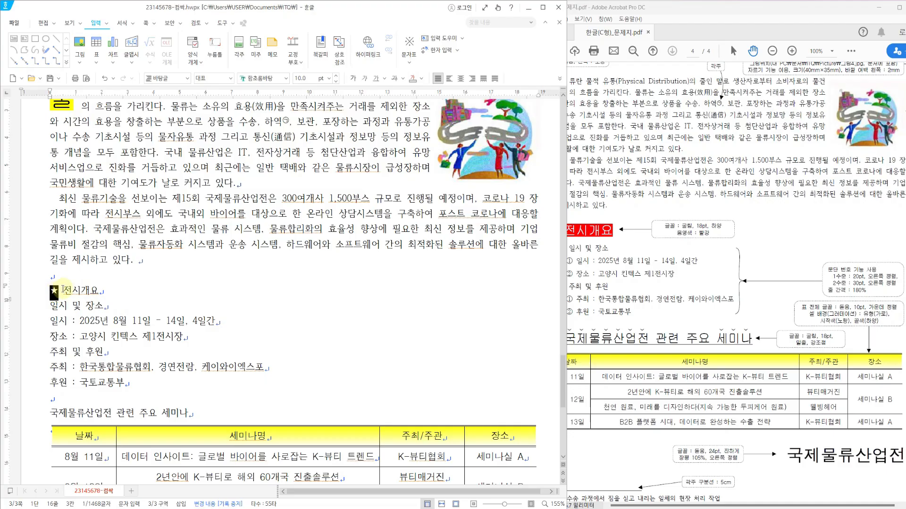
left_click(52, 414)
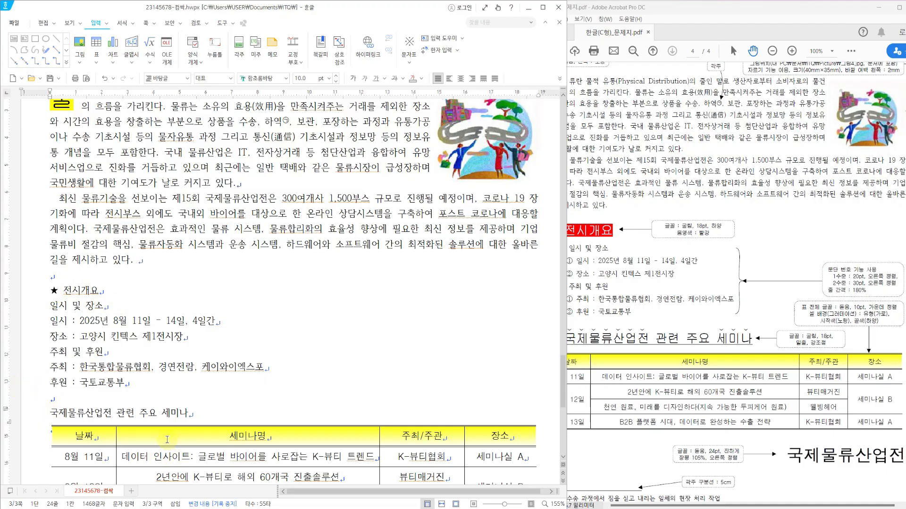
key("ctrl+v")
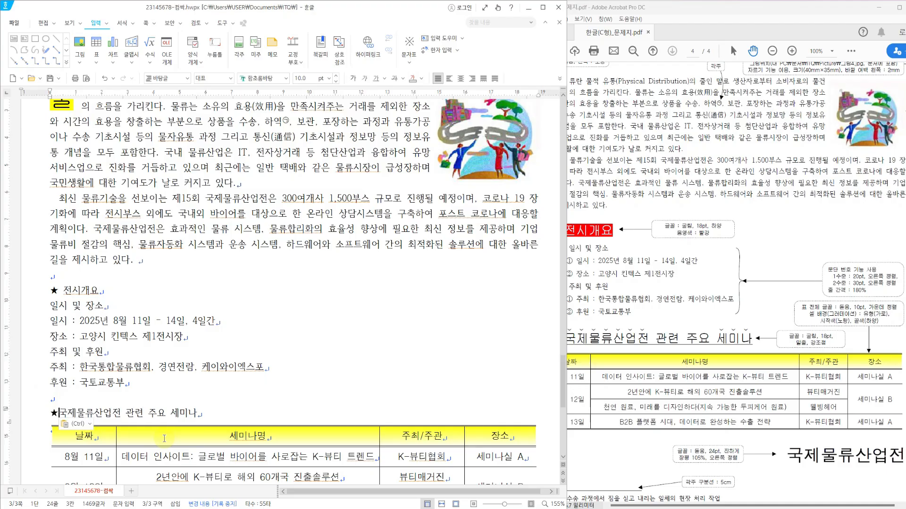
Step: Set the 전시개요 heading text, without its star, to 18 pt in the 굴림 font through the character format settings
left_click(658, 330)
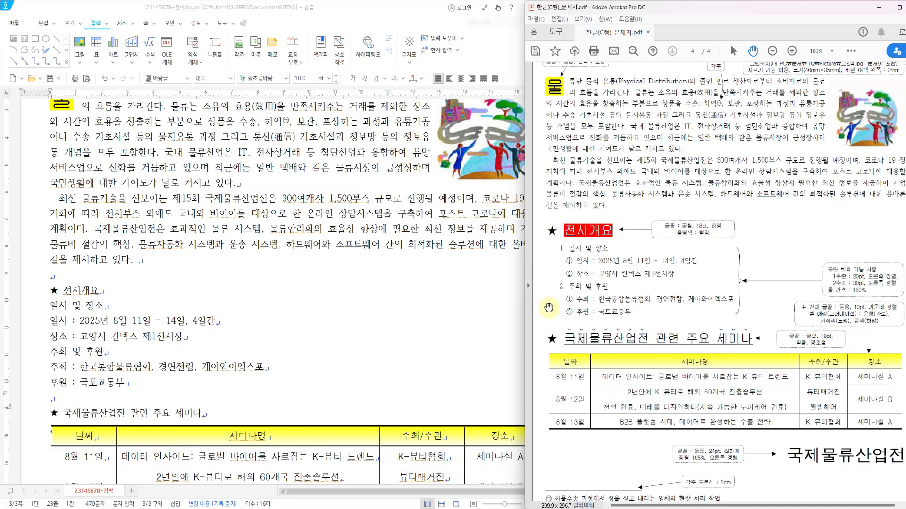
left_click(99, 338)
left_click_drag(64, 290, 97, 289)
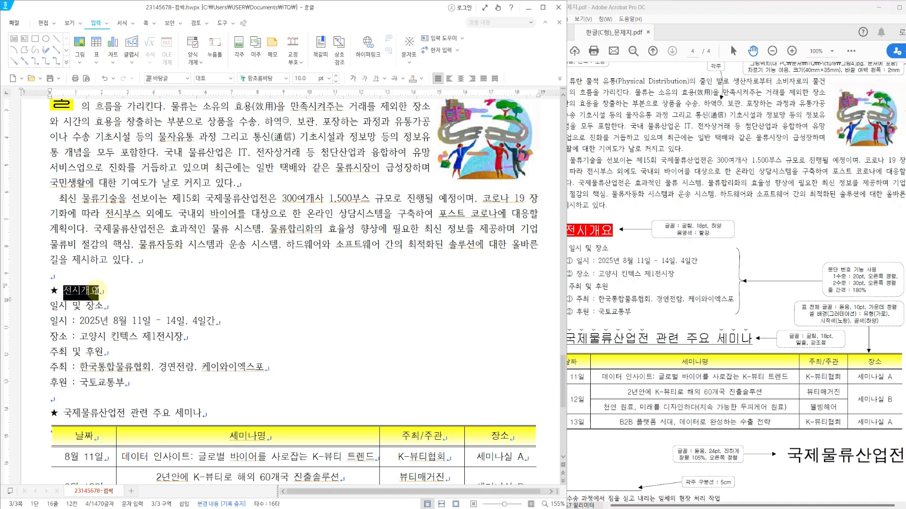
right_click(88, 293)
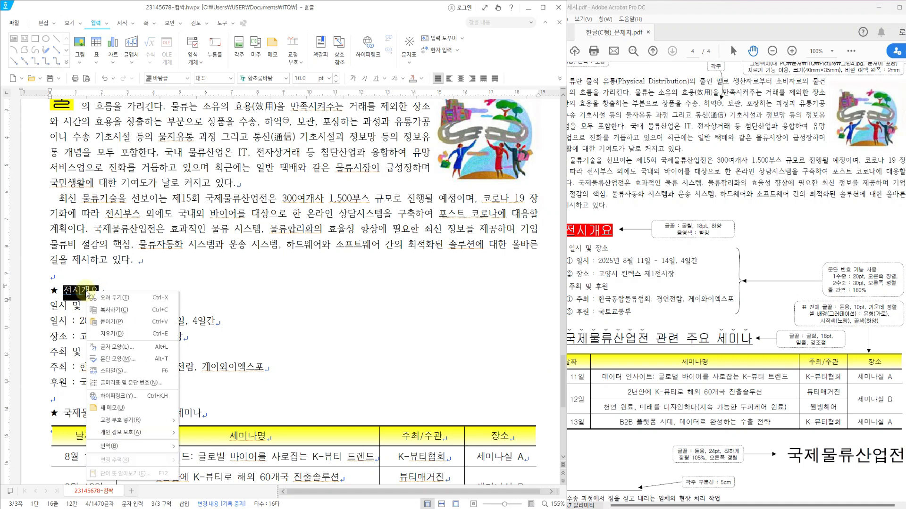
left_click(115, 347)
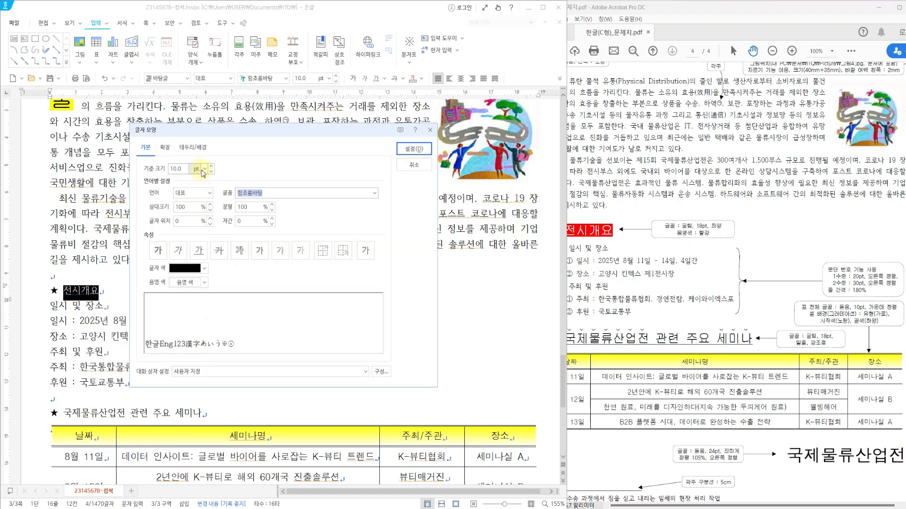
left_click(205, 170)
left_click(188, 281)
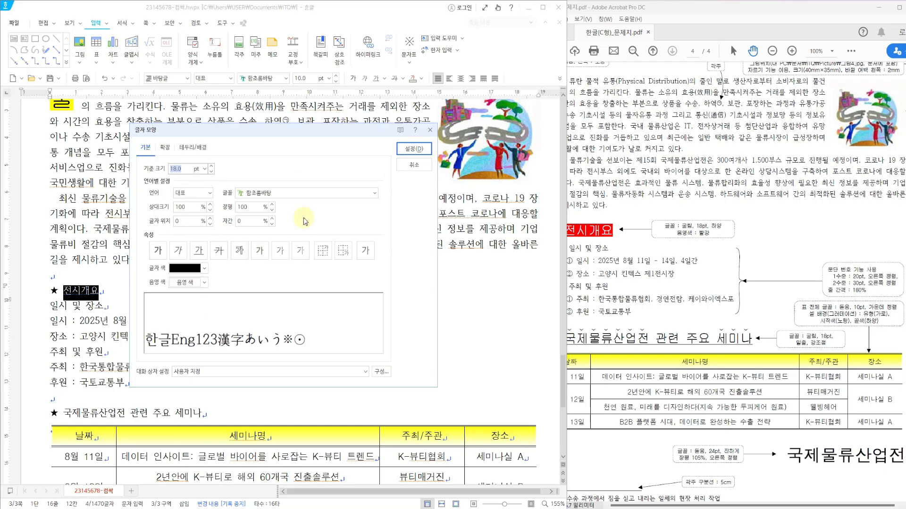
left_click(374, 194)
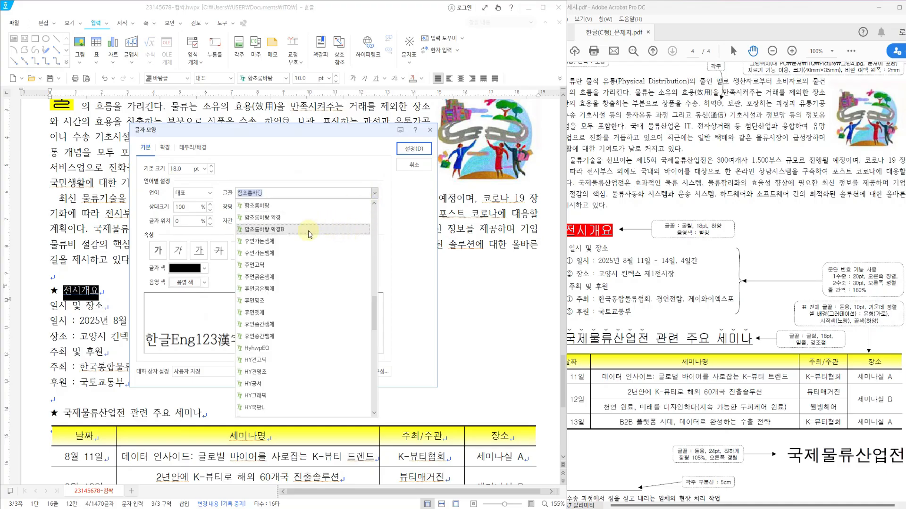
type("ㄱ")
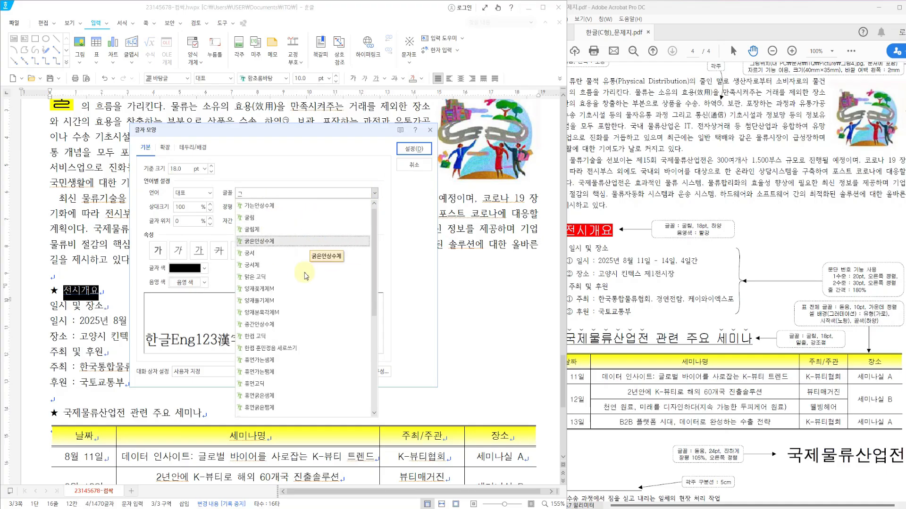
left_click(306, 224)
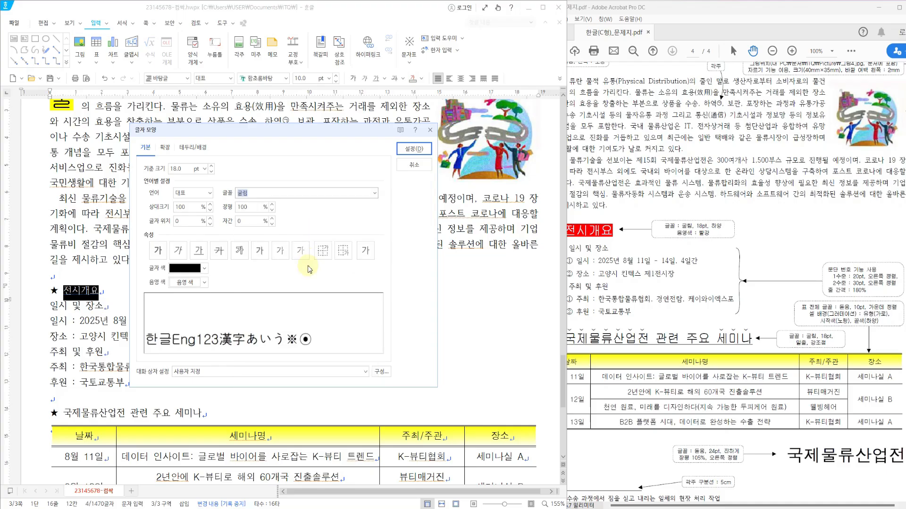
Step: Give the 전시개요 heading text a white font colour and red shading, and apply the character format
left_click(189, 269)
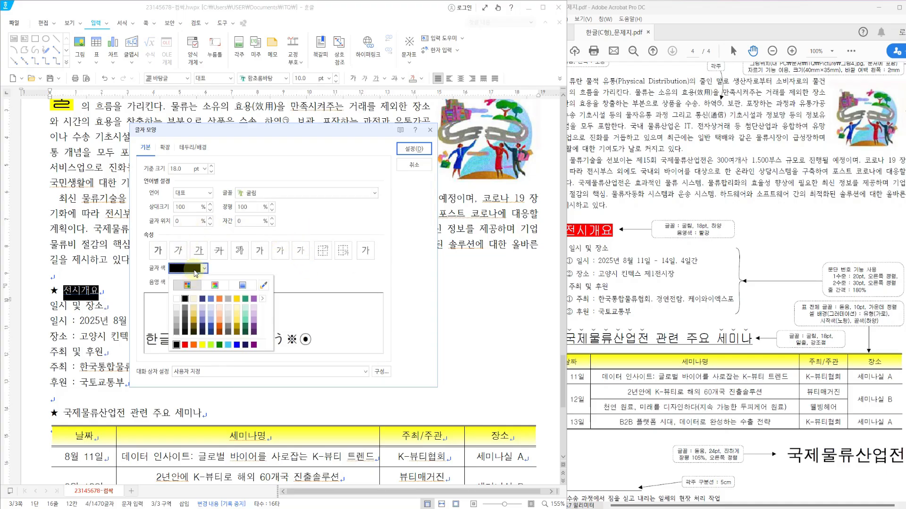
left_click(177, 300)
left_click(191, 283)
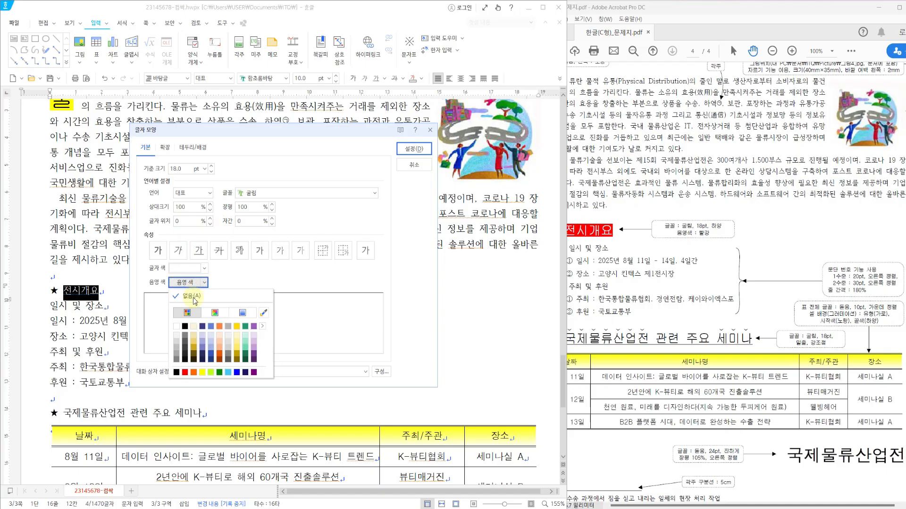
left_click(184, 373)
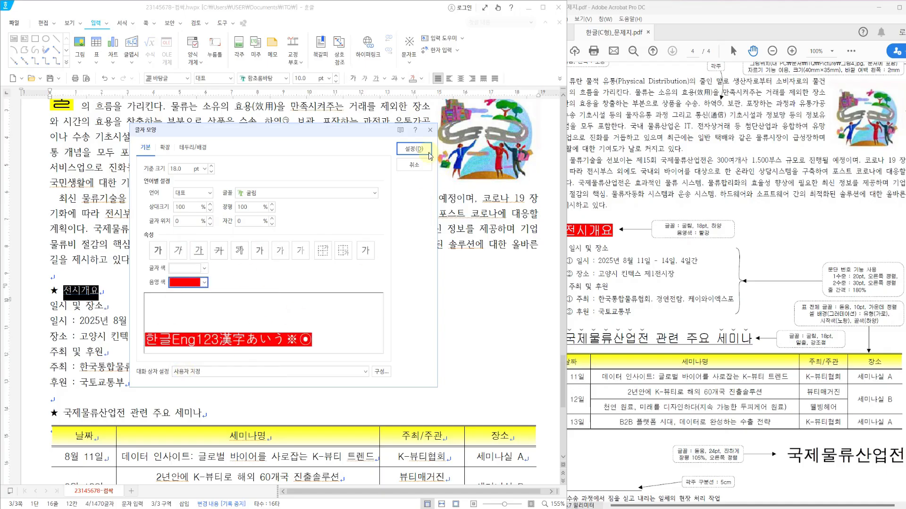
left_click(414, 149)
Step: Enlarge the ★ before the 전시개요 heading to 18 pt
left_click(337, 335)
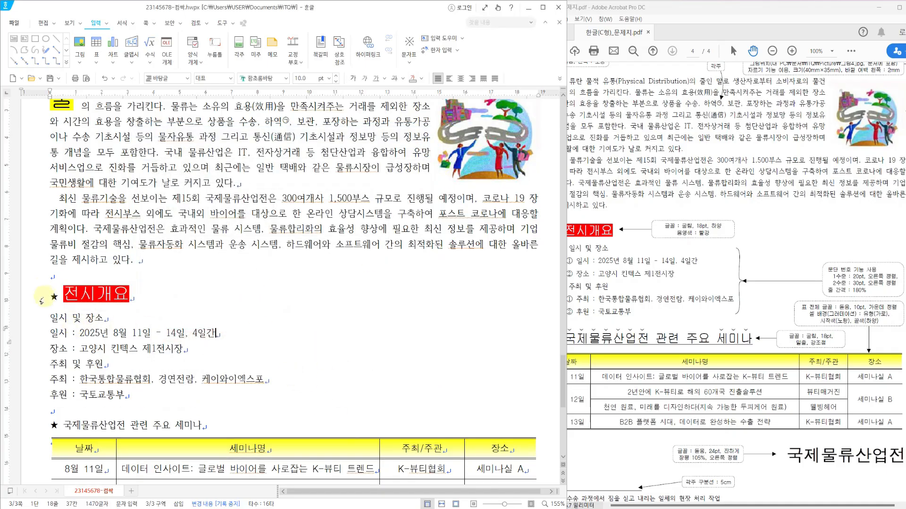
double_click(53, 296)
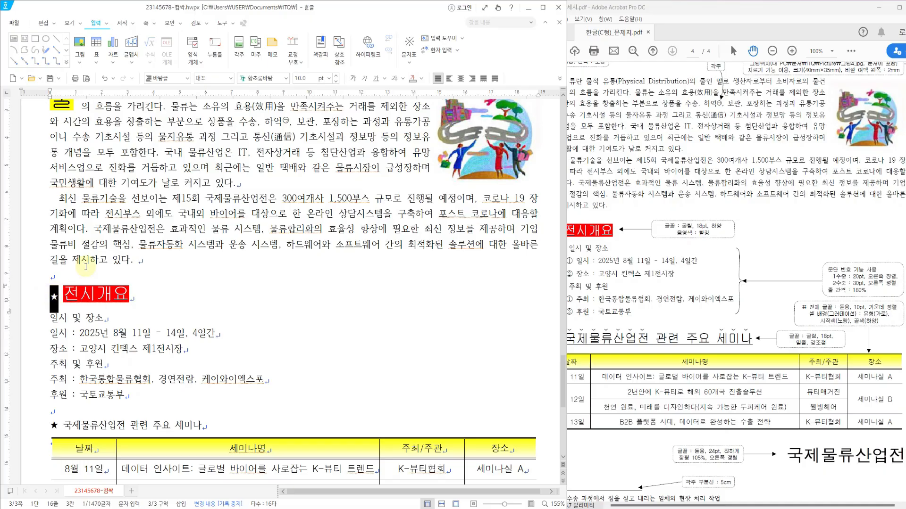
left_click(329, 78)
left_click(306, 293)
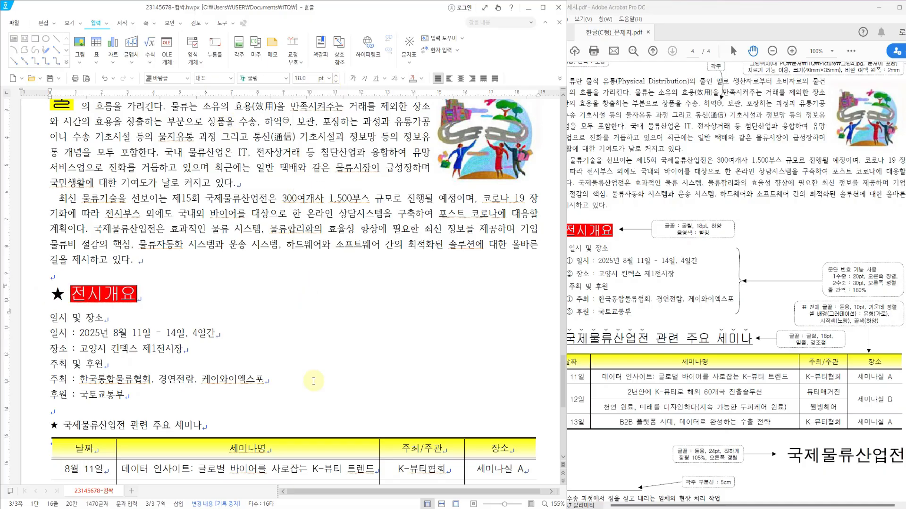
Step: Set the heading text 국제물류산업전 관련 주요 세미나, without its star, to the 굴림 font at 18 pt through the character format settings
scroll(307, 293, "down", 1)
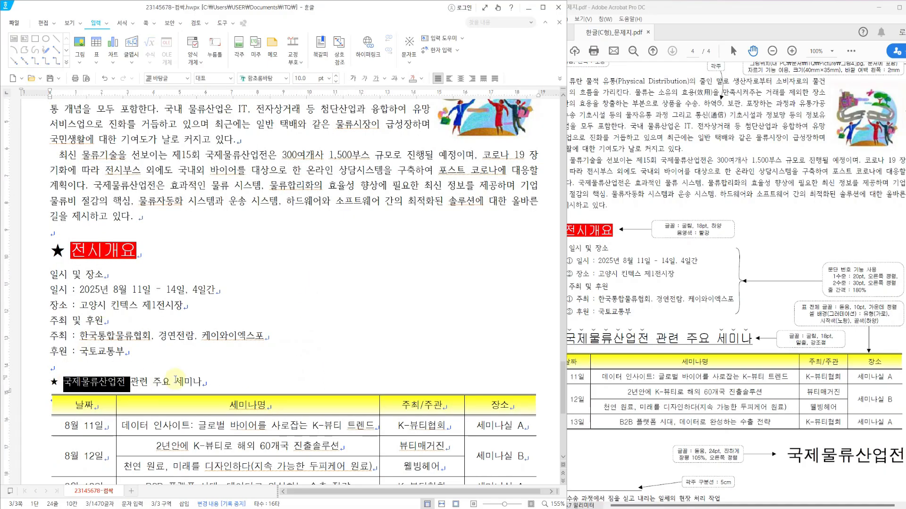
left_click_drag(65, 383, 203, 383)
right_click(179, 386)
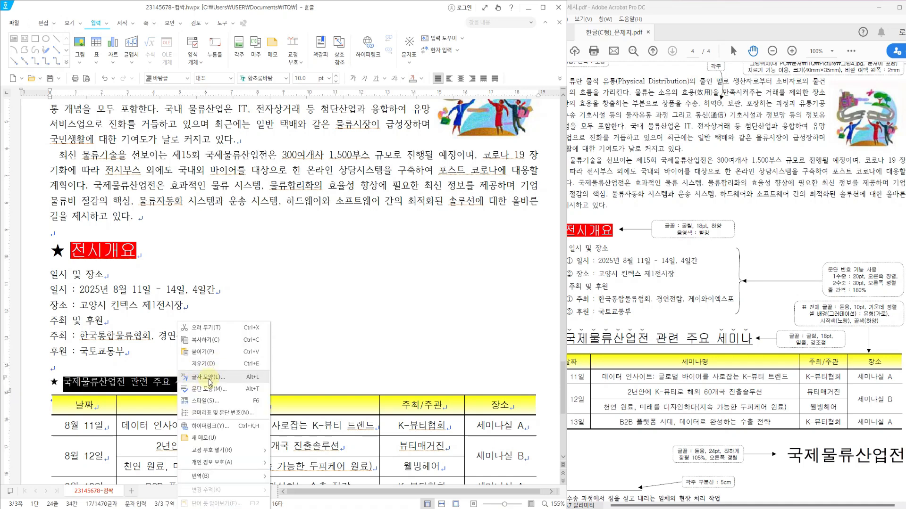
left_click(208, 377)
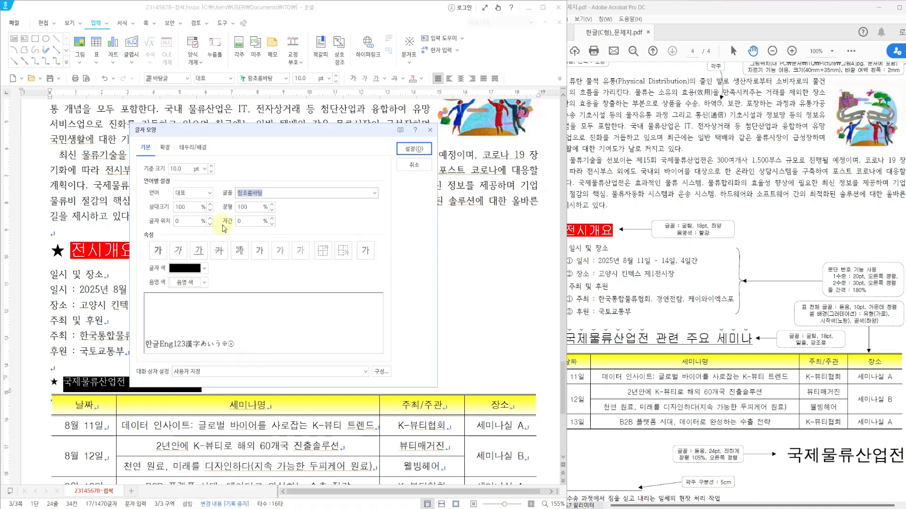
left_click(374, 193)
type("ㄱ")
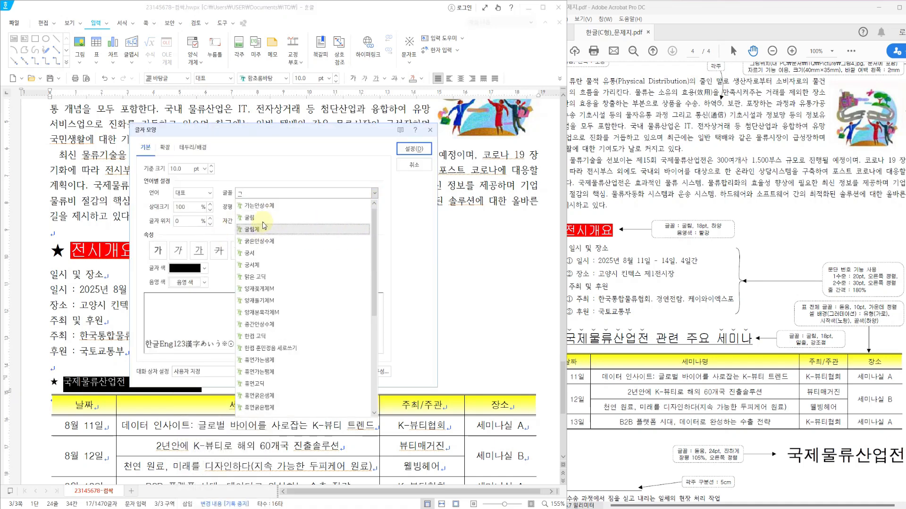
left_click(268, 218)
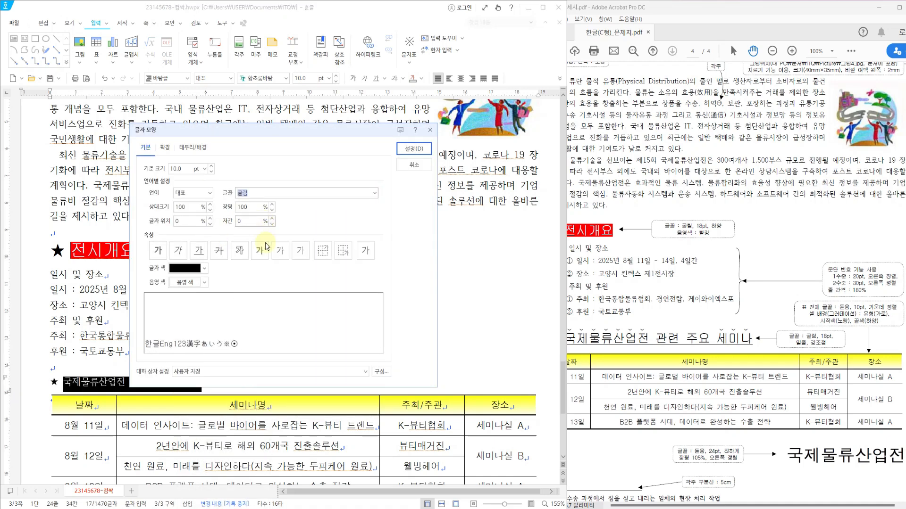
left_click(205, 169)
left_click(183, 276)
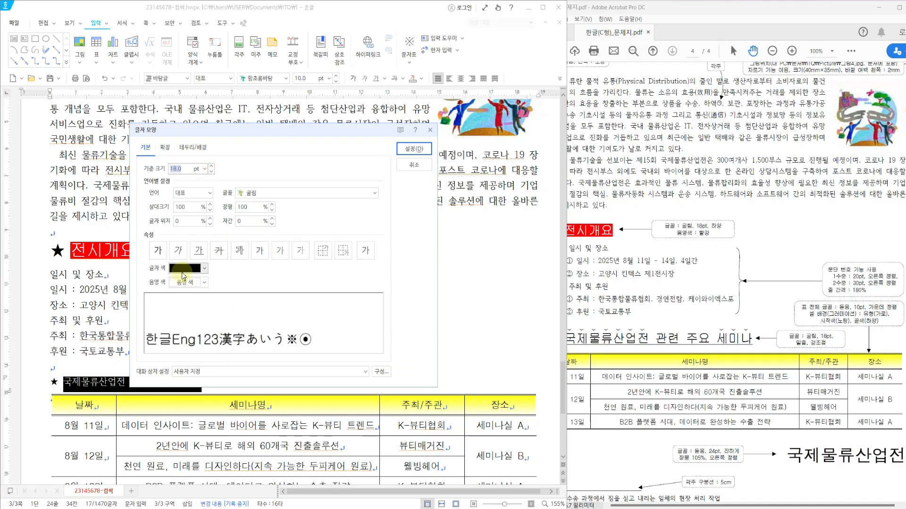
Step: Add an underline and the v-shaped emphasis mark above the characters of the 국제물류산업전 관련 주요 세미나 heading text, and apply the format
left_click(198, 250)
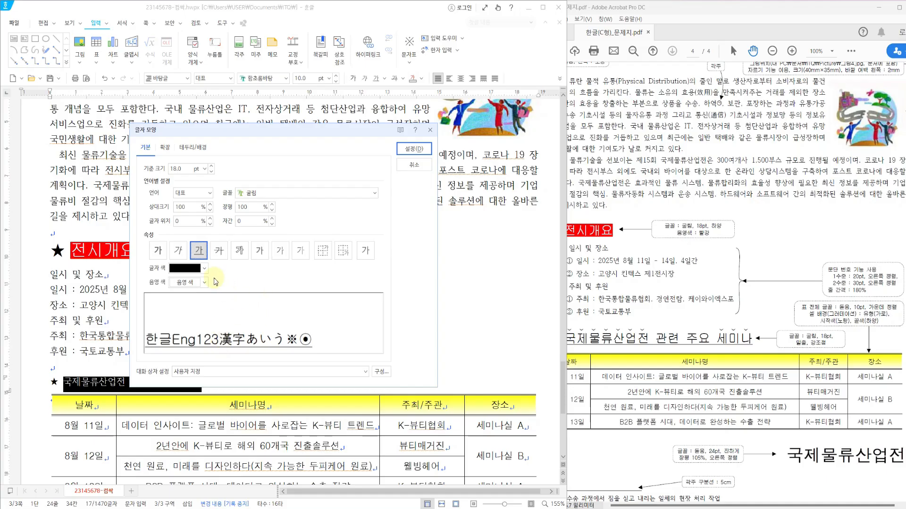
left_click(165, 148)
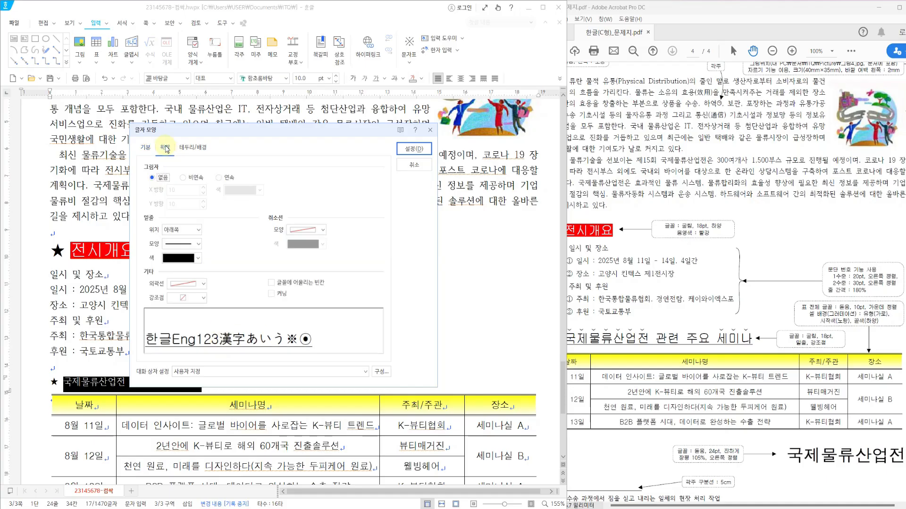
left_click(204, 298)
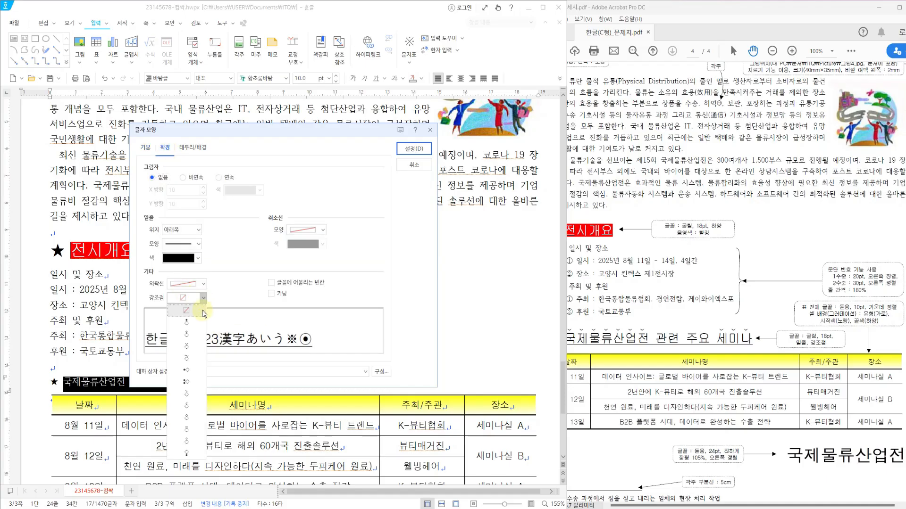
left_click(198, 350)
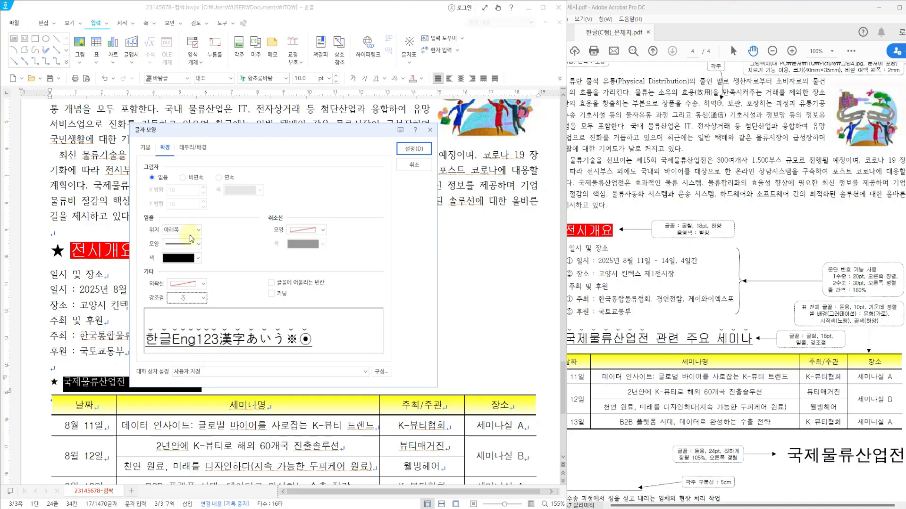
left_click(414, 149)
left_click(354, 374)
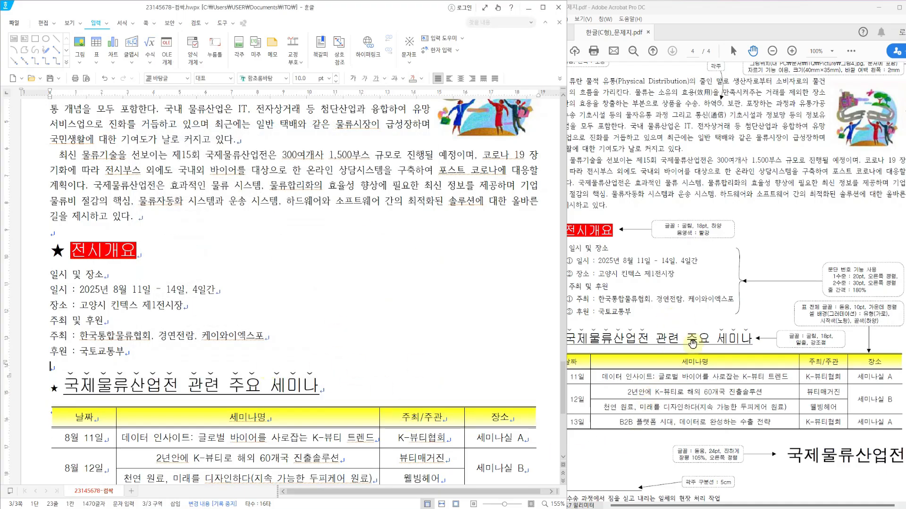
Step: Remove the emphasis marks from only the words 관련 주요 in the seminar heading, through the character format settings
left_click_drag(656, 315, 707, 349)
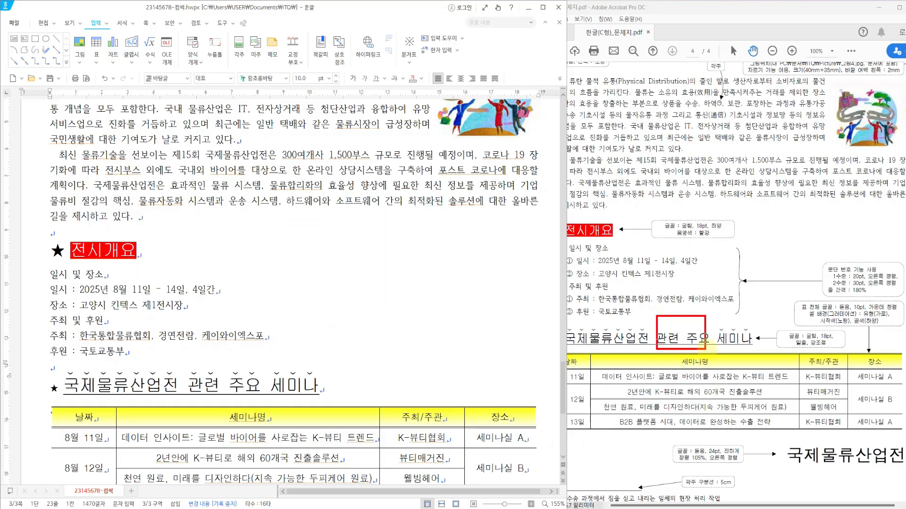
left_click_drag(187, 386, 262, 386)
right_click(262, 386)
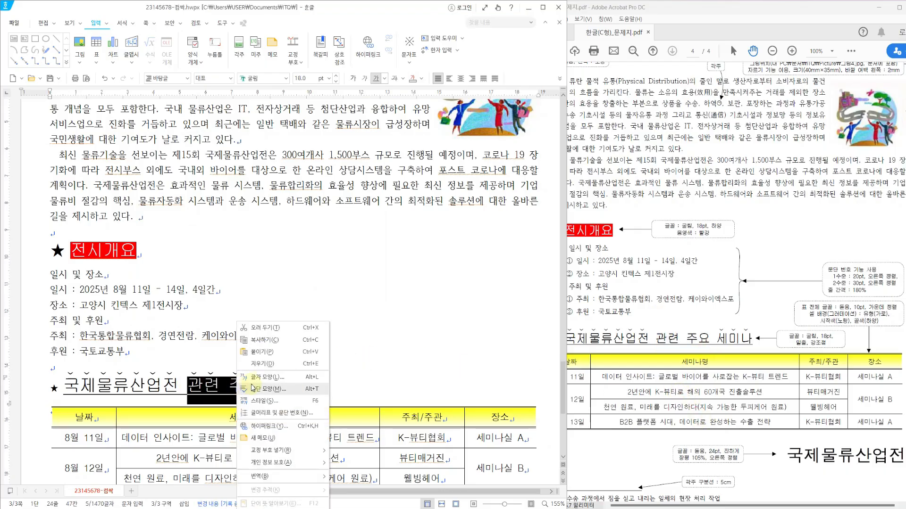
left_click(264, 381)
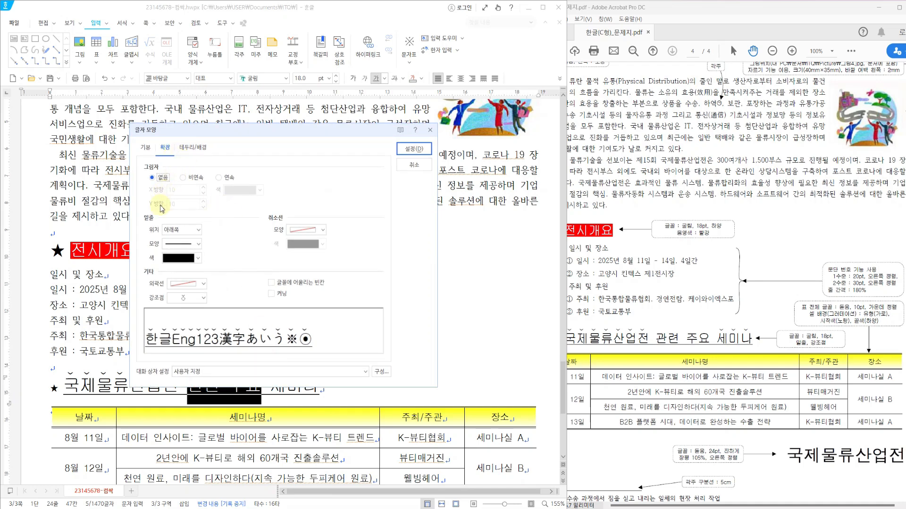
left_click(186, 297)
left_click(187, 312)
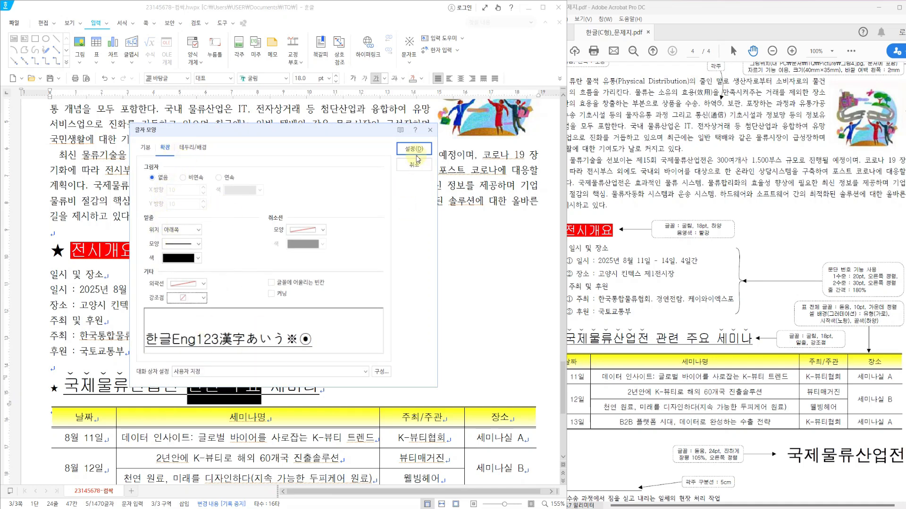
left_click(419, 149)
left_click(353, 388)
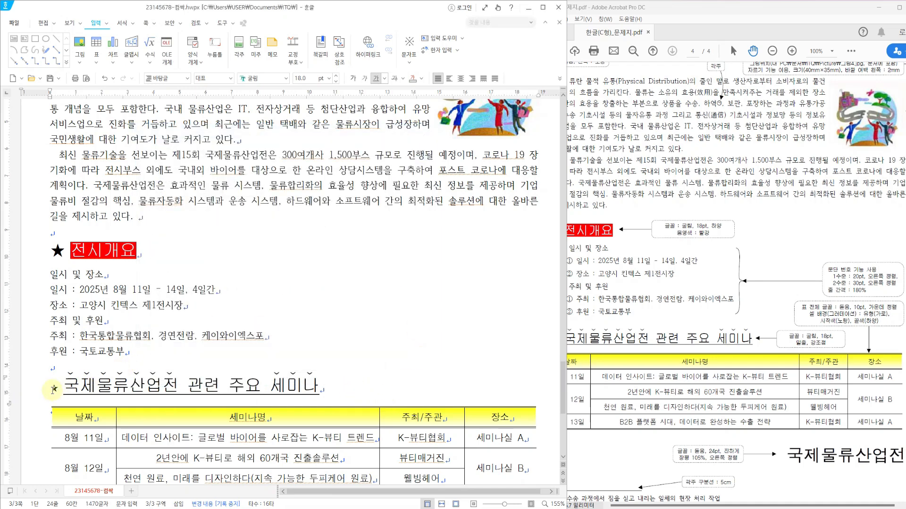
Step: Enlarge the ★ before the 국제물류산업전 관련 주요 세미나 heading to 18 pt
left_click_drag(50, 389, 58, 387)
left_click(328, 78)
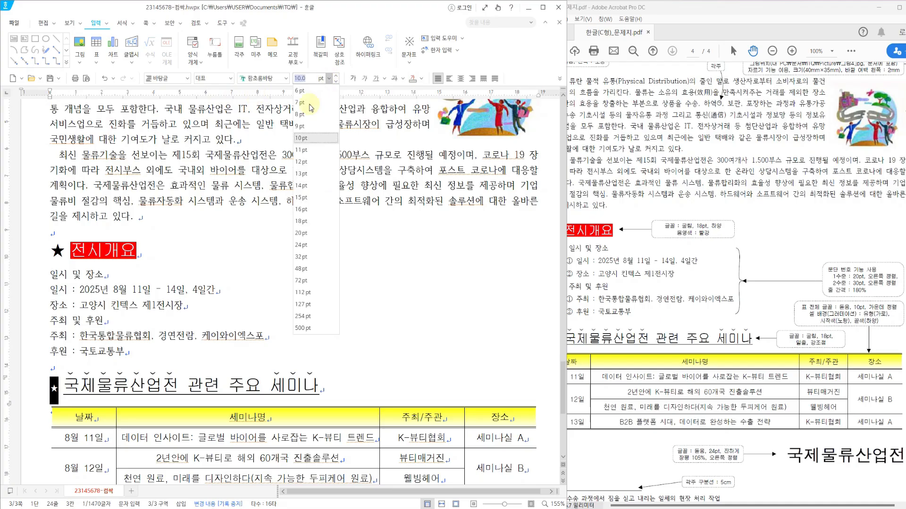
left_click(304, 209)
left_click(360, 312)
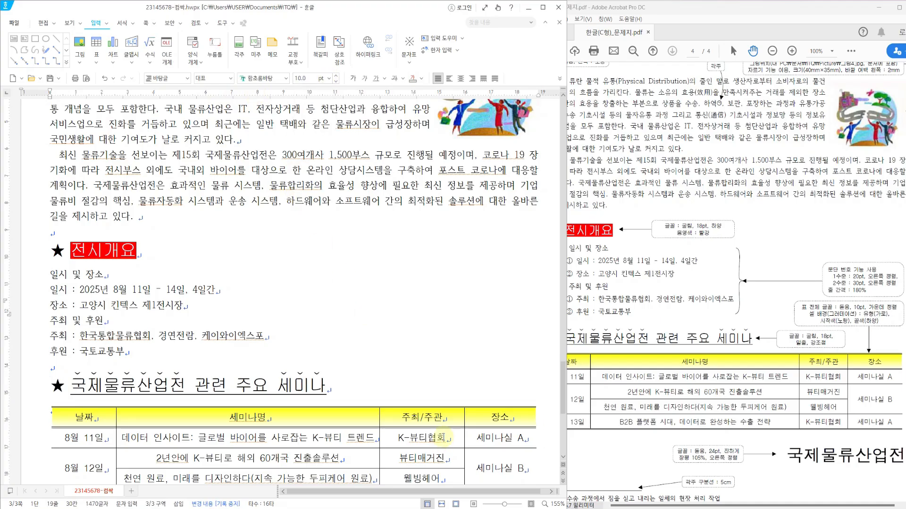
Step: Apply paragraph numbering to the 일시 및 장소 line under 전시개요 and open the paragraph number shape settings
scroll(242, 310, "down", 3)
key("alt+Tab")
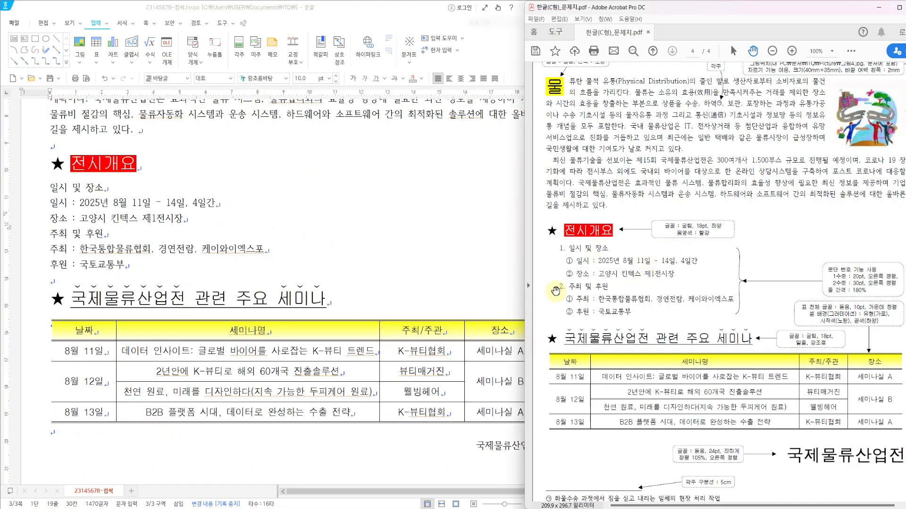
left_click(56, 186)
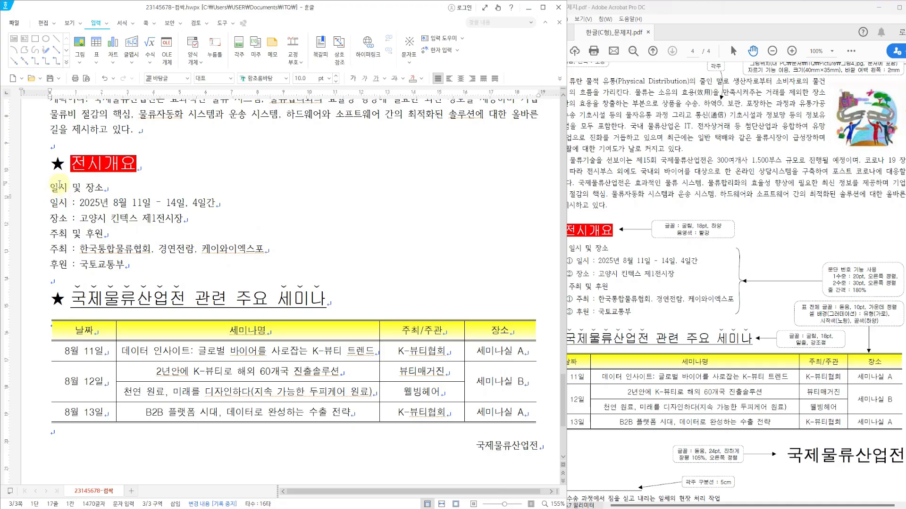
scroll(502, 65, "down", 1)
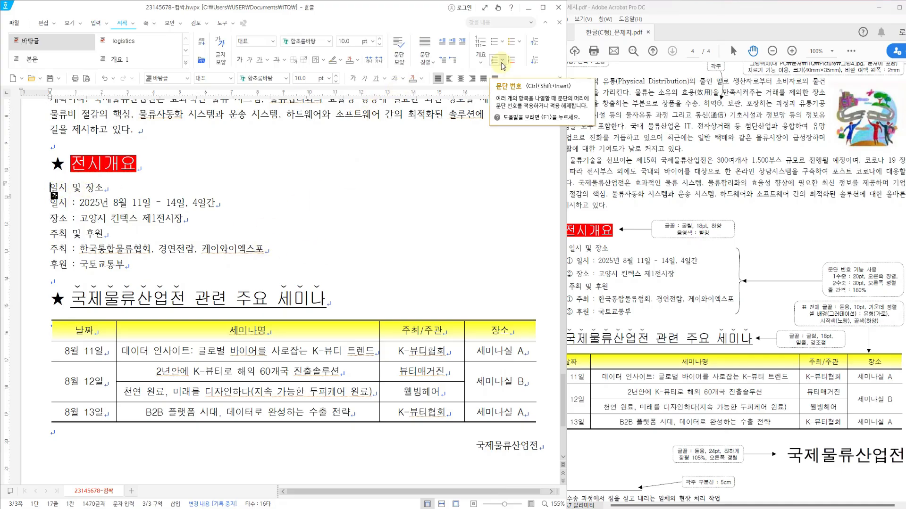
left_click(494, 60)
left_click(502, 60)
left_click(521, 244)
left_click_drag(309, 134, 439, 129)
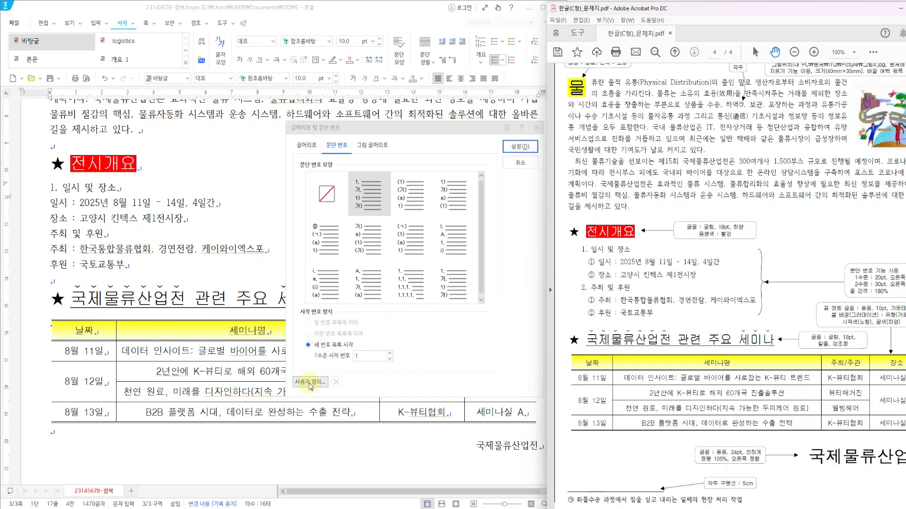
Step: Open the custom definition of the paragraph numbering and give level 1 a 20 pt width adjustment with right alignment
key("ctrl+2")
left_click_drag(282, 366, 330, 396)
key("Escape")
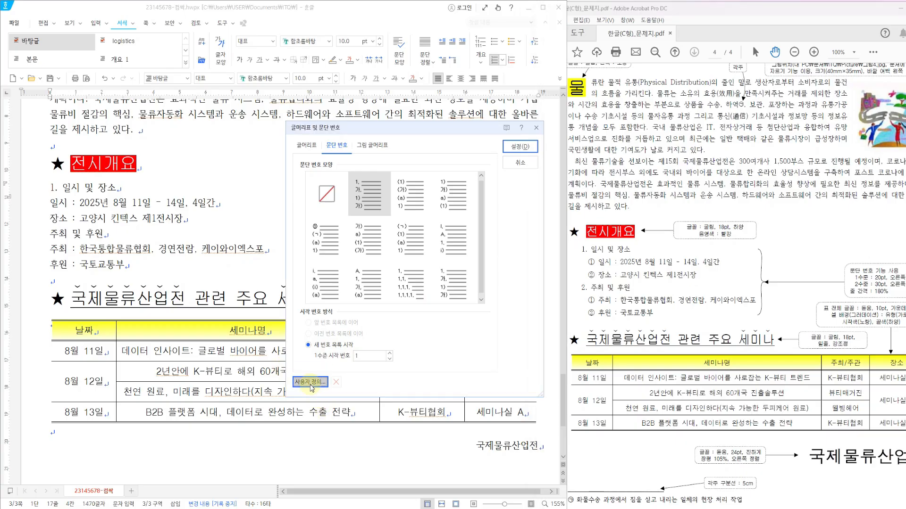
left_click(309, 382)
left_click_drag(578, 242, 597, 283)
key("Escape")
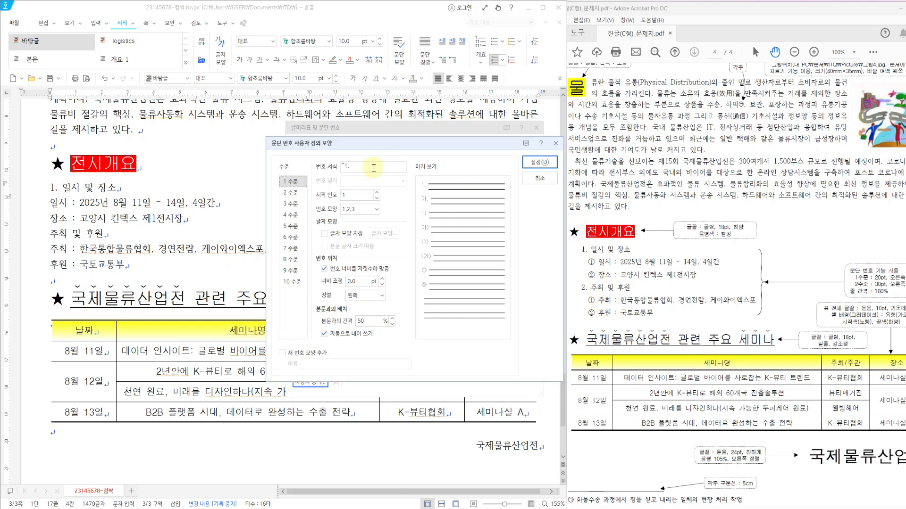
left_click(353, 196)
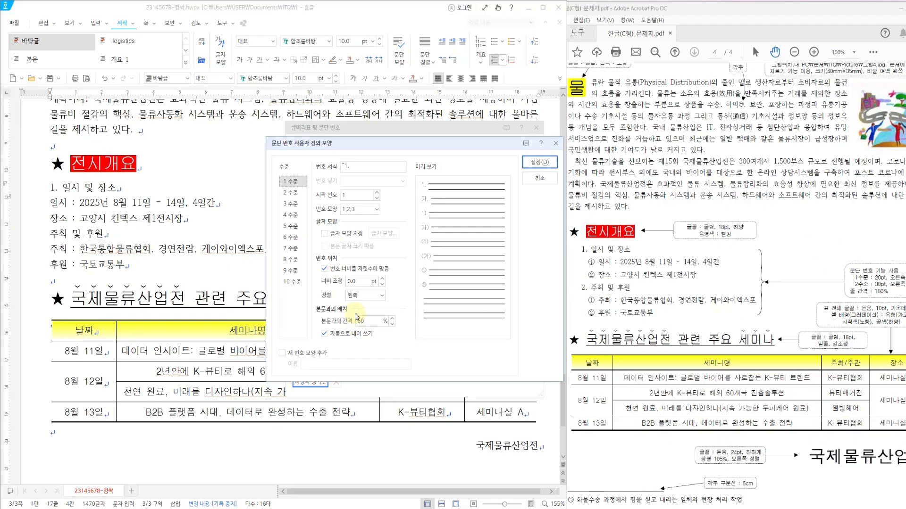
left_click_drag(362, 282, 315, 272)
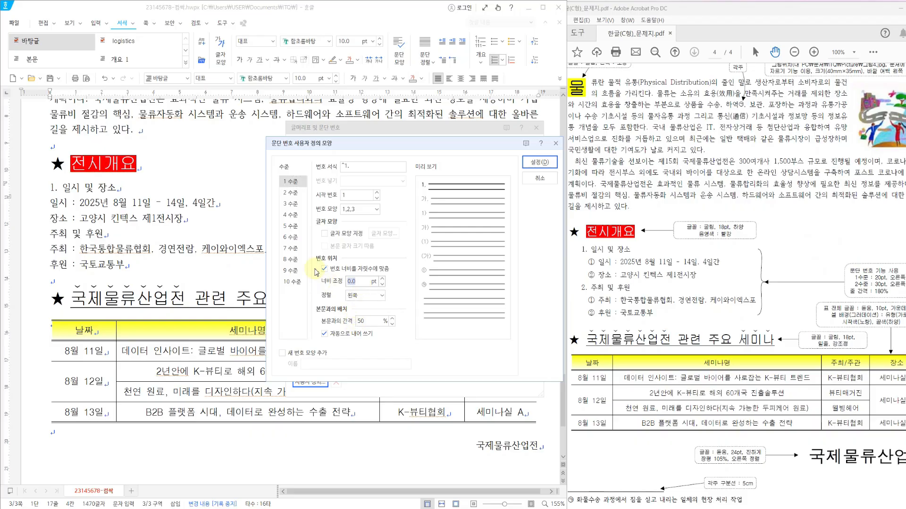
left_click(366, 295)
left_click(359, 334)
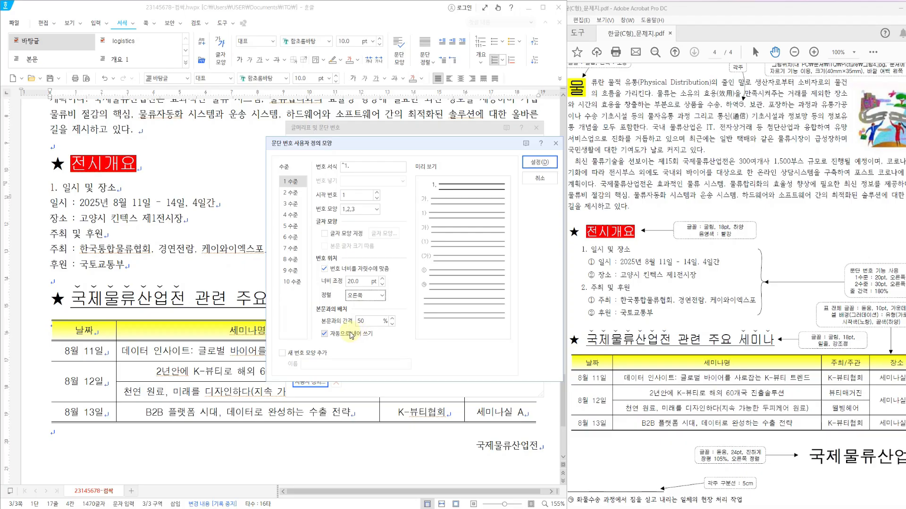
Step: Give level 2 of the custom numbering the ①,②,③ number shape and remove the period from its number format
left_click(287, 193)
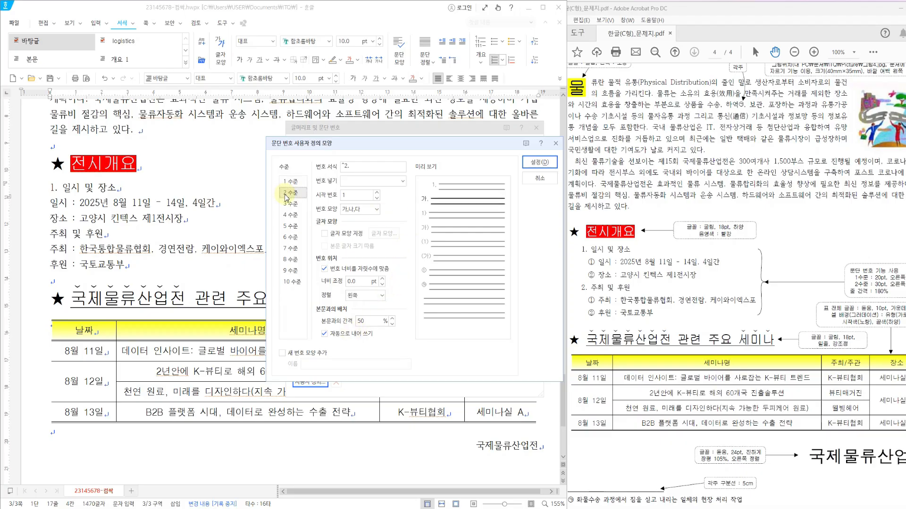
left_click(376, 210)
left_click(365, 234)
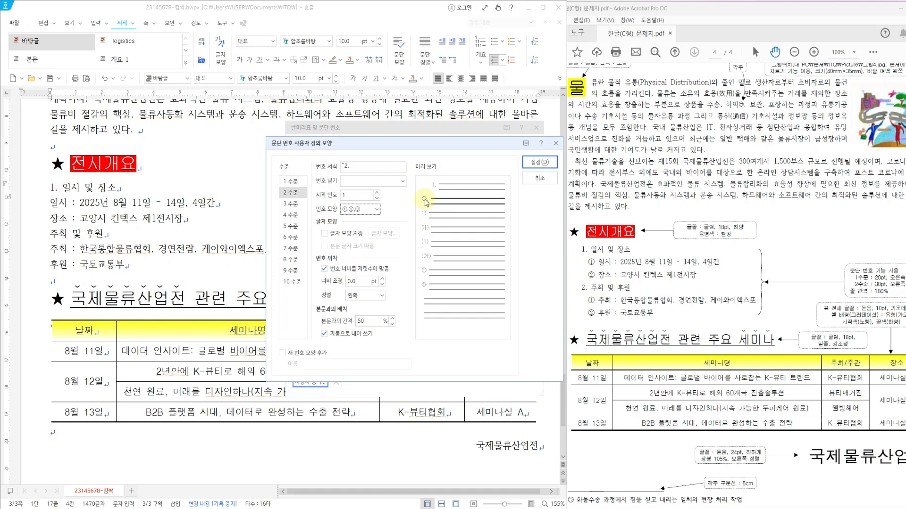
left_click(369, 164)
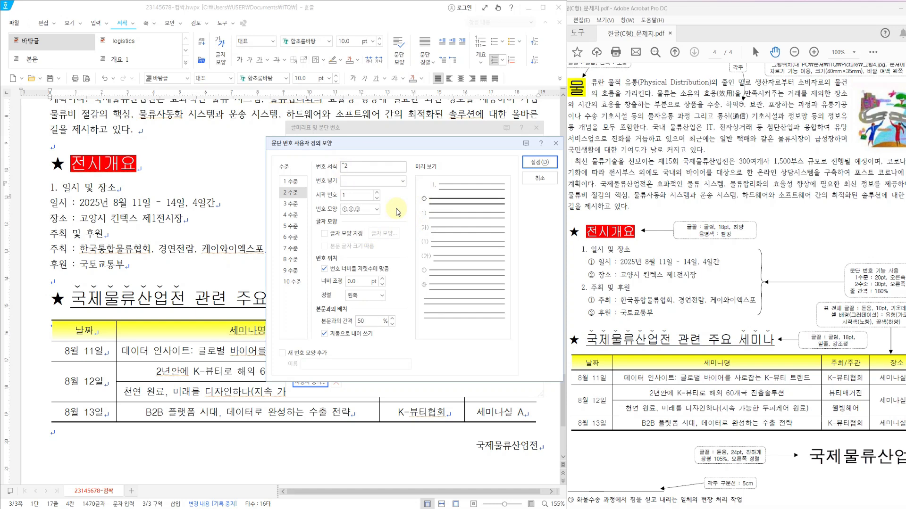
Step: Set level 2 to a 30 pt width adjustment with right alignment, and apply the custom numbering to the 일시 및 장소 line
left_click(368, 281)
type("30")
left_click(378, 295)
left_click(390, 322)
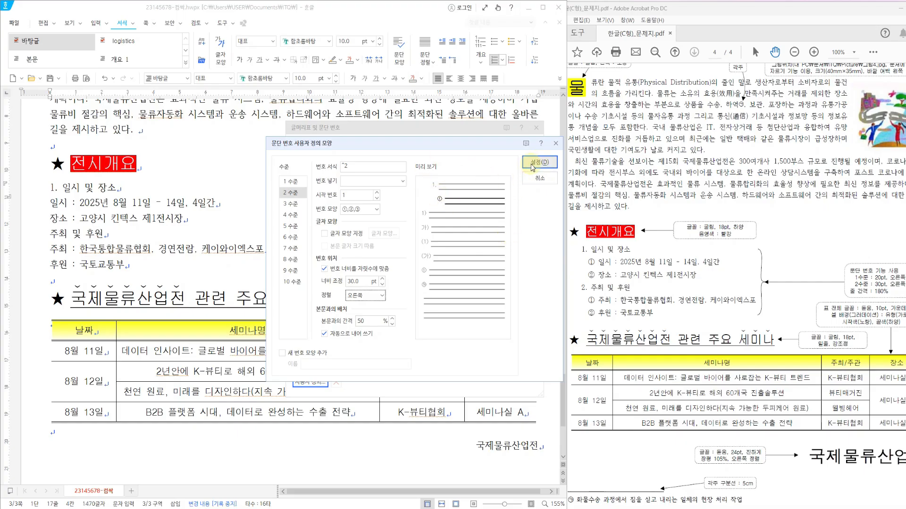
left_click(539, 161)
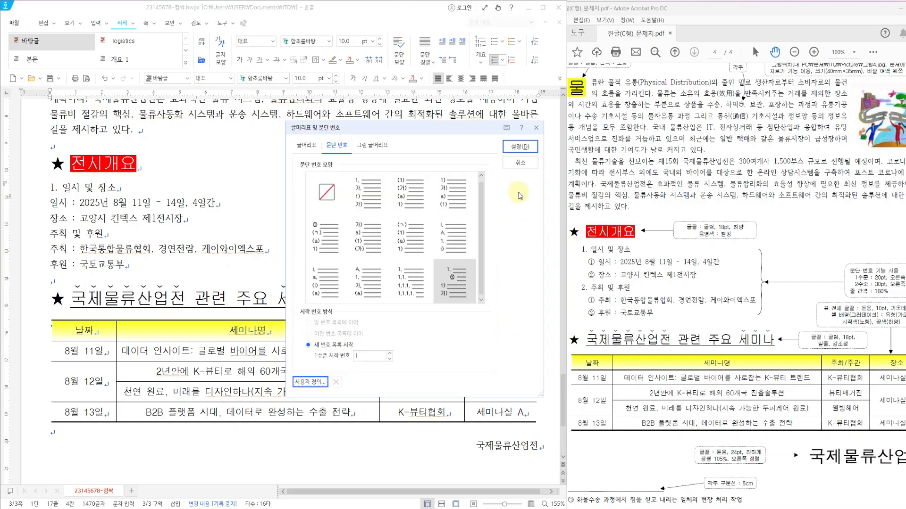
left_click(519, 147)
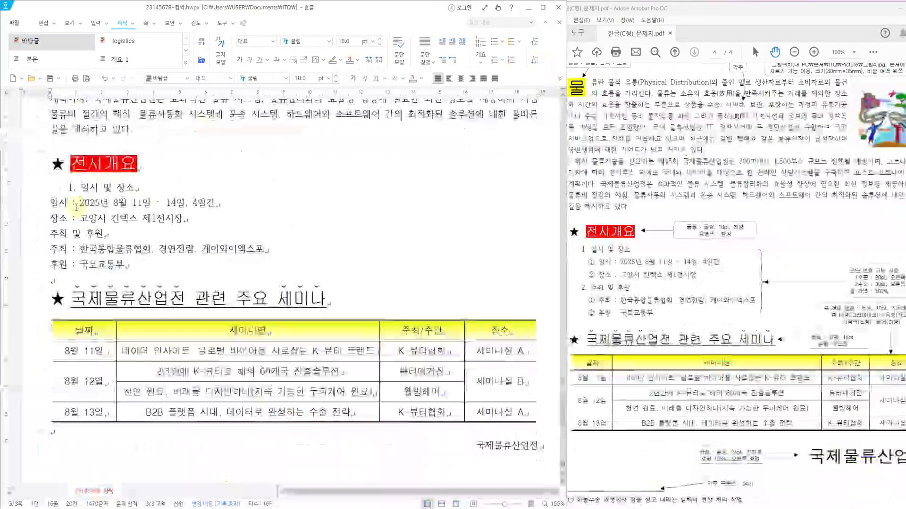
Step: Apply the custom two-level paragraph numbering to all the lines under 전시개요, from 일시 및 장소 through 후원
left_click_drag(90, 188, 124, 265)
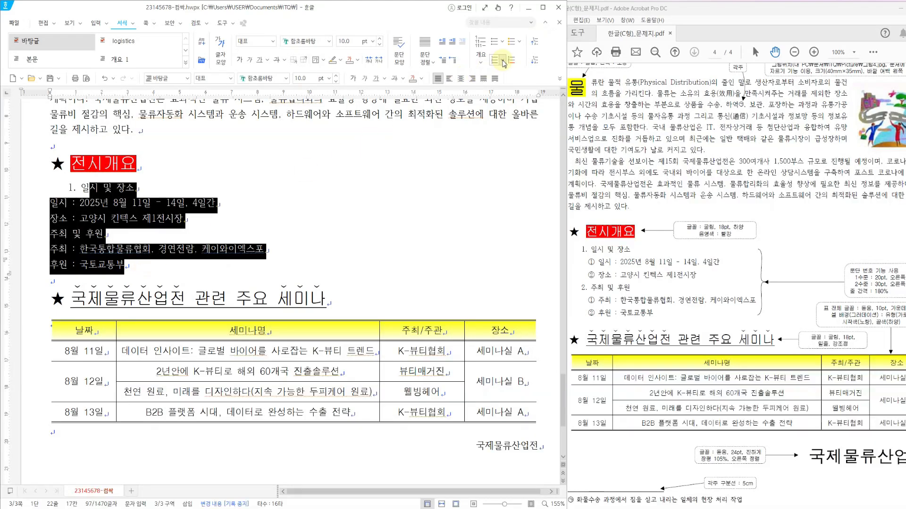
left_click(502, 60)
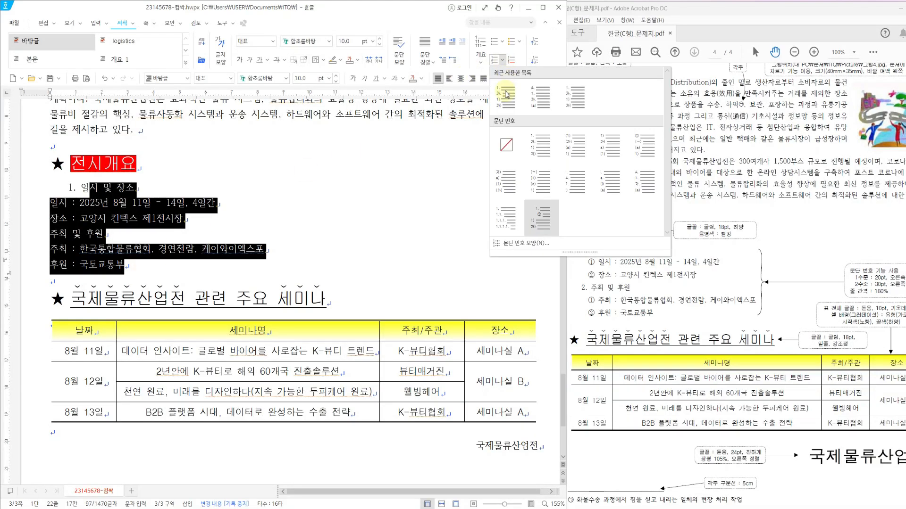
left_click(549, 228)
Step: Lower the 일시 and 장소 lines and the 주최 and 후원 lines to level 2 of the numbering
left_click_drag(122, 204, 132, 219)
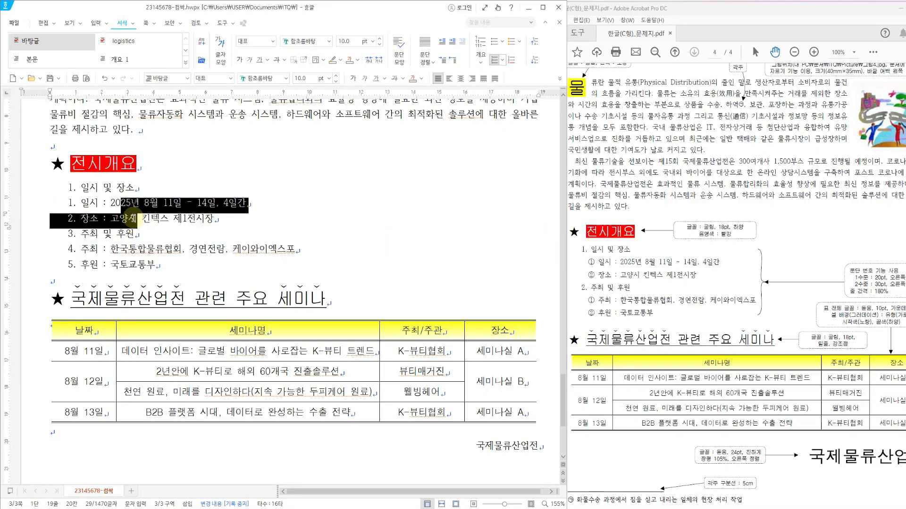
left_click(535, 62)
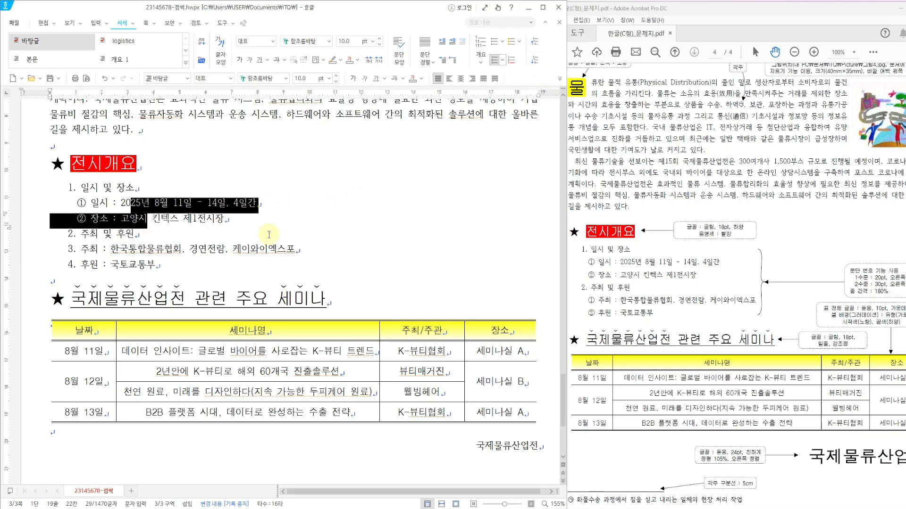
left_click_drag(126, 249, 146, 265)
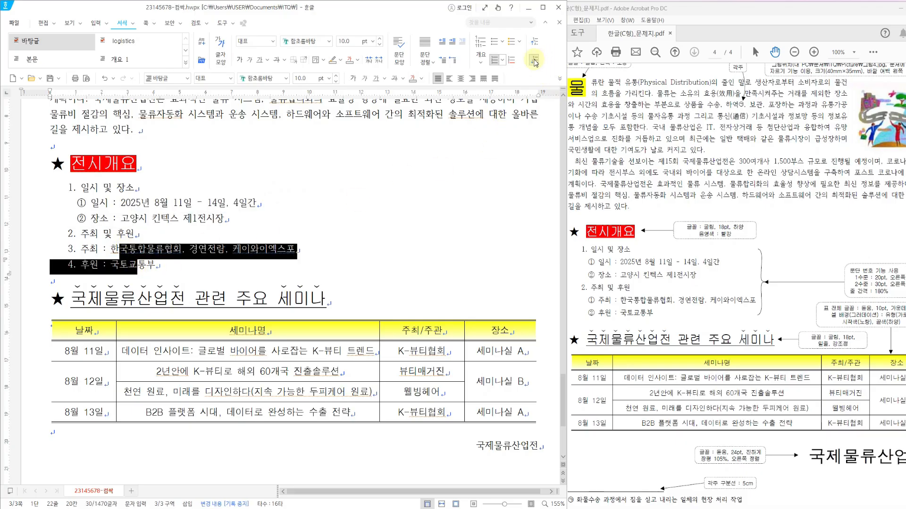
left_click(535, 62)
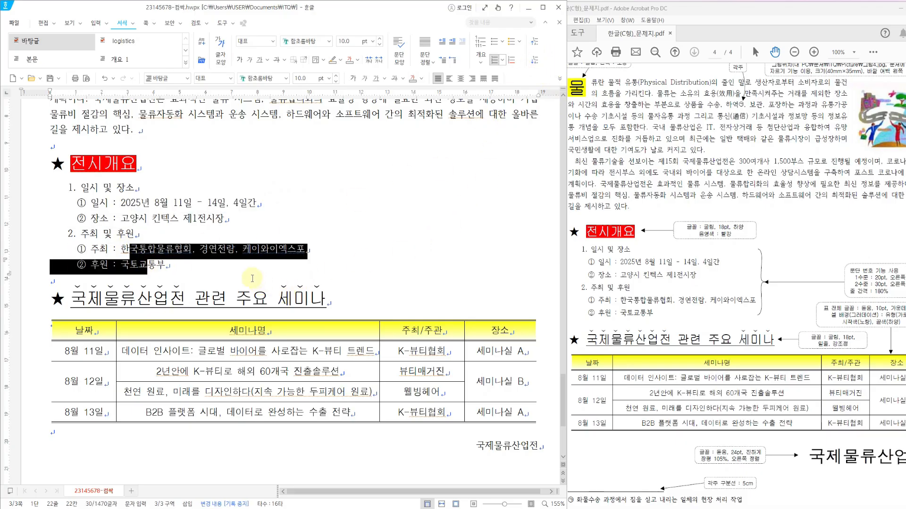
Step: Set the line spacing of the numbered paragraphs under 전시개요 to 180%, as the exam sheet requires
left_click(194, 267)
left_click_drag(189, 267, 102, 189)
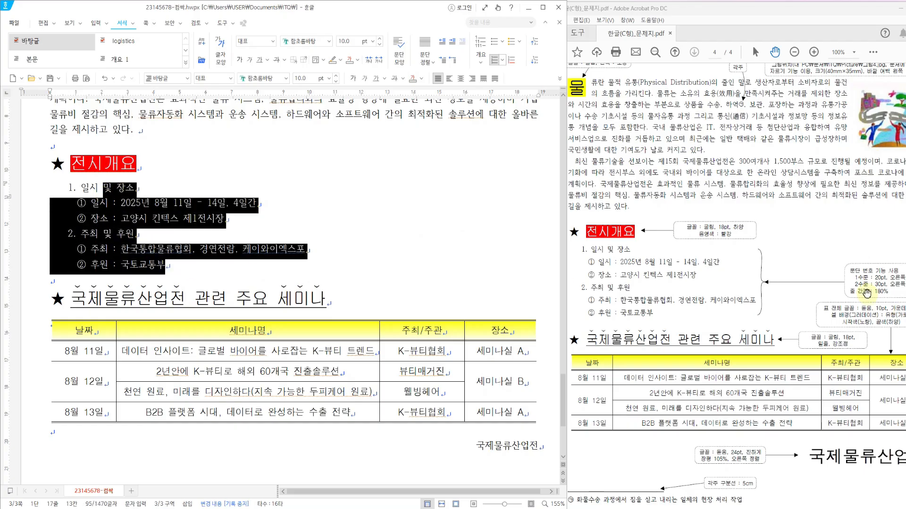
left_click_drag(845, 286, 894, 298)
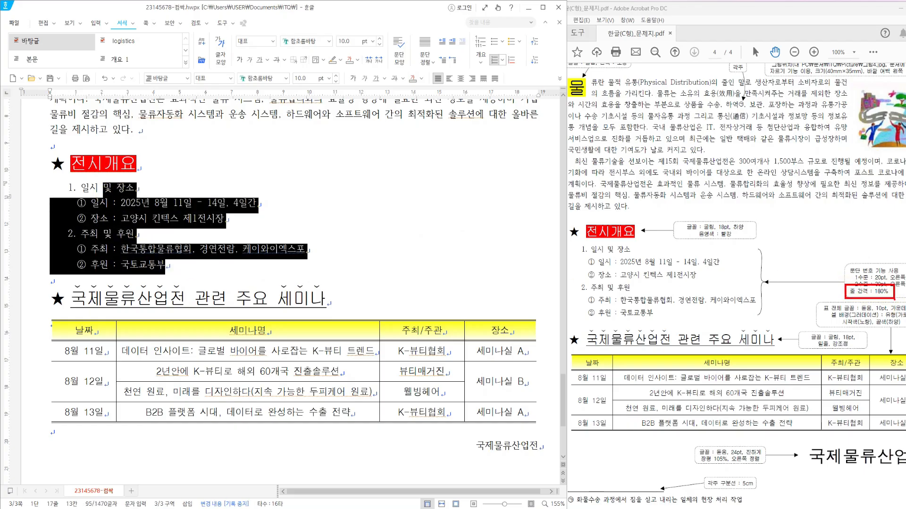
mouse_move(830, 284)
left_mouse_down()
mouse_move(841, 292)
mouse_move(823, 310)
left_mouse_up()
key("Escape")
left_click_drag(567, 34, 643, 56)
left_click(544, 79)
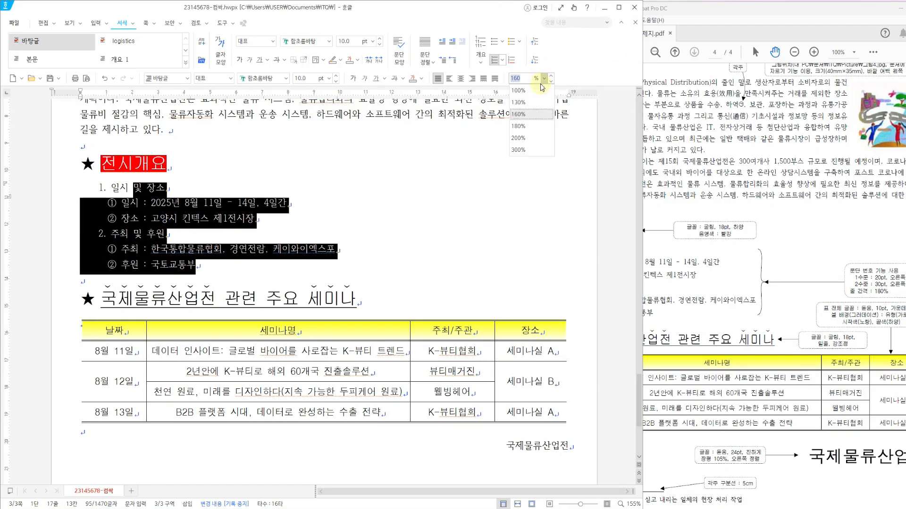
left_click(518, 125)
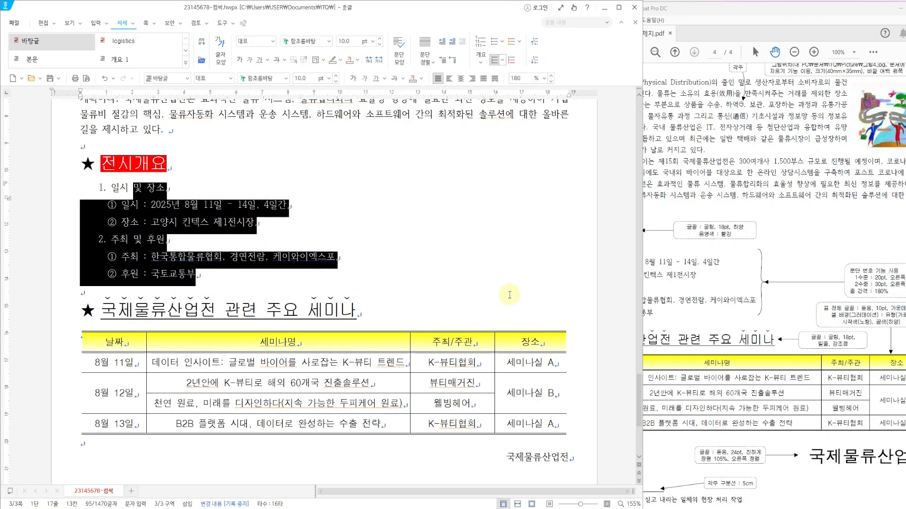
left_click(451, 316)
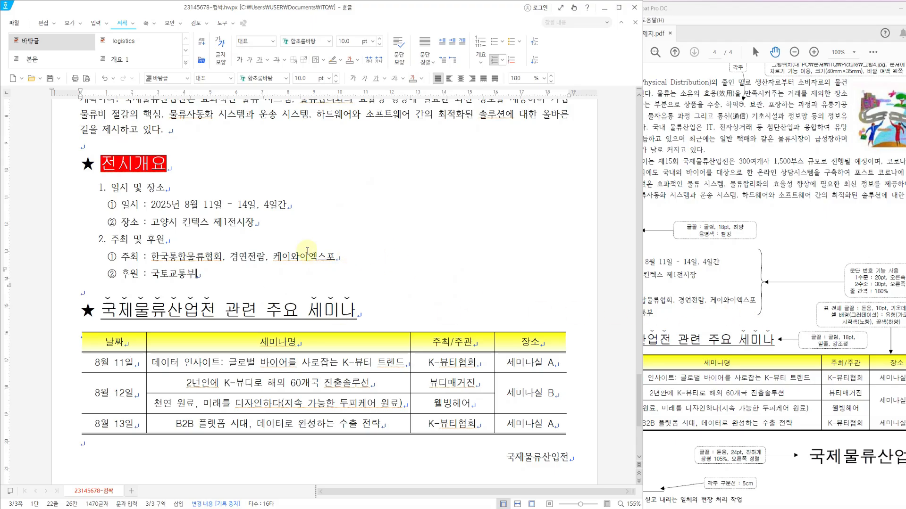
Step: Format the closing 국제물류산업전 line below the table in bold 24 pt 돋움, following the exam sheet
scroll(326, 267, "down", 3)
left_click(714, 268)
scroll(714, 267, "down", 2)
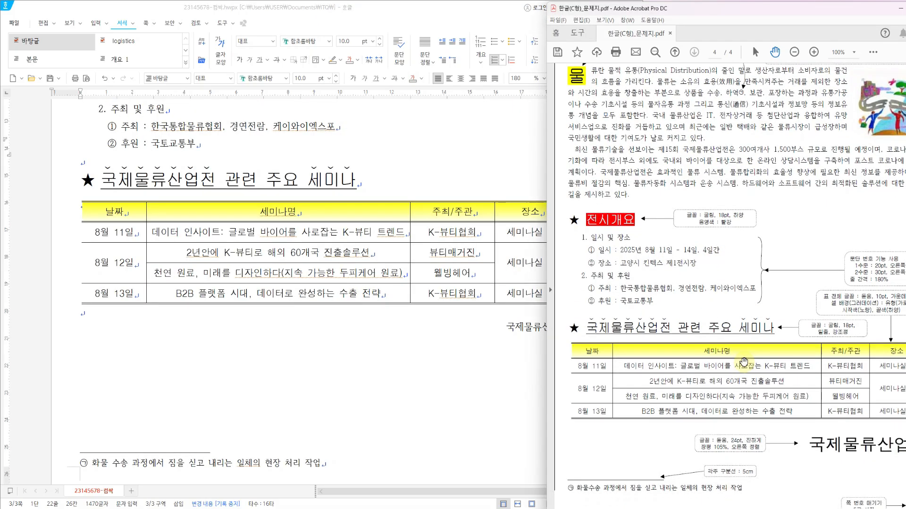
left_click(508, 327)
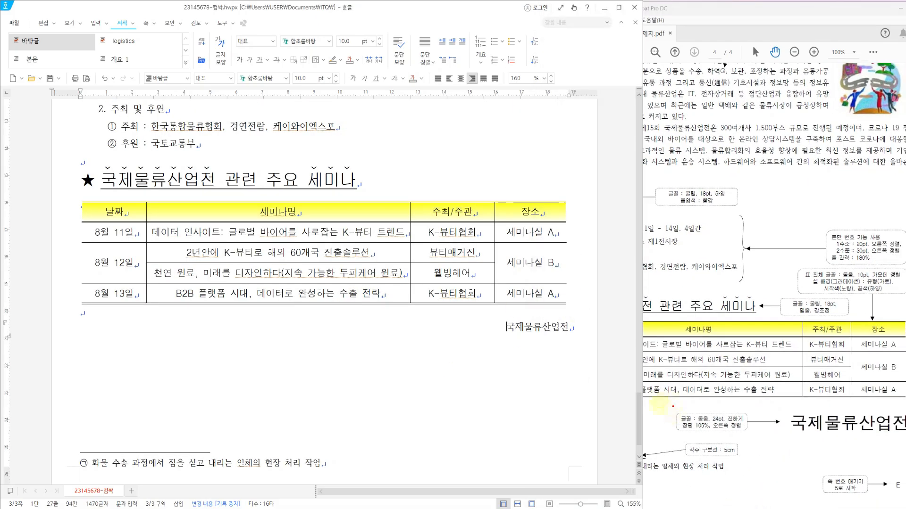
left_click_drag(659, 396, 905, 444)
left_click_drag(702, 404, 720, 403)
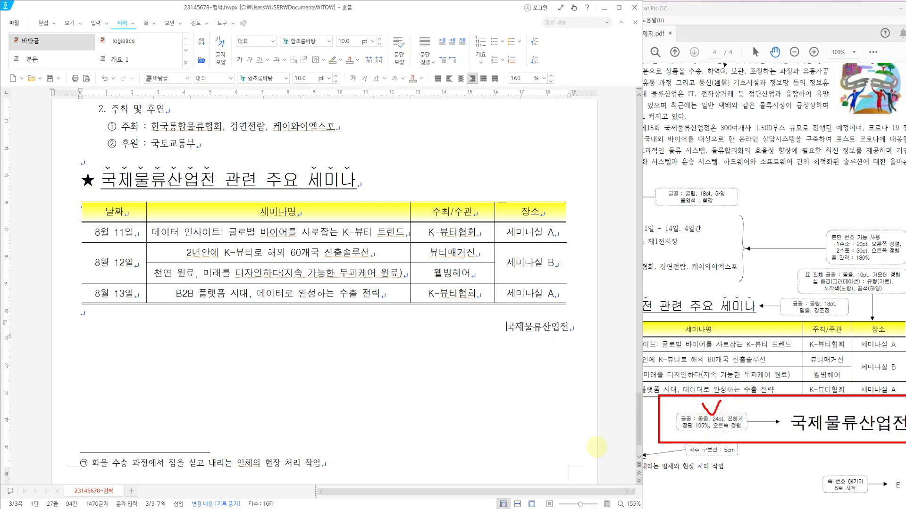
key("Escape")
left_click_drag(508, 320, 568, 330)
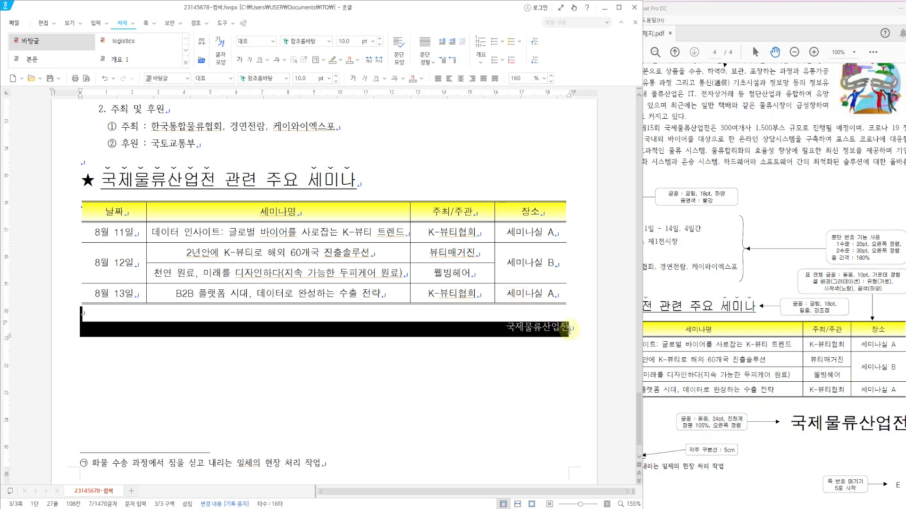
left_click(286, 78)
left_click(311, 90)
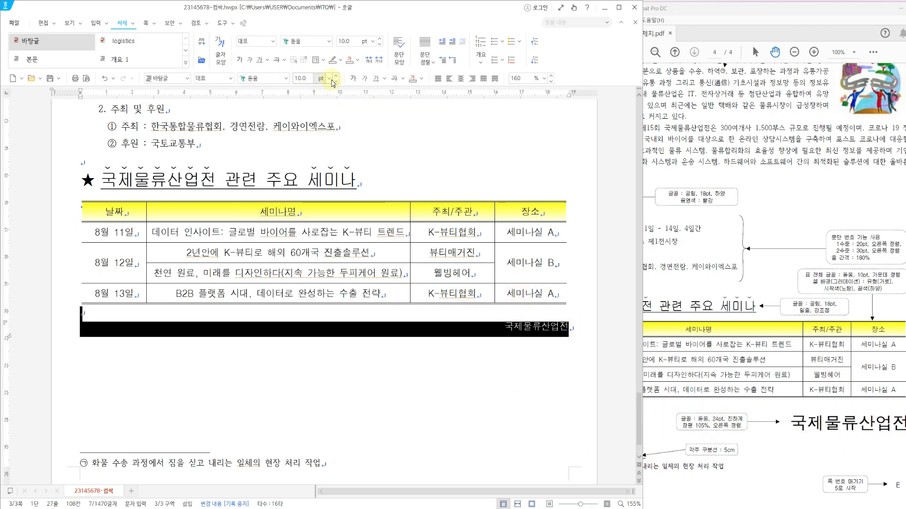
left_click(329, 77)
left_click(301, 245)
left_click(353, 78)
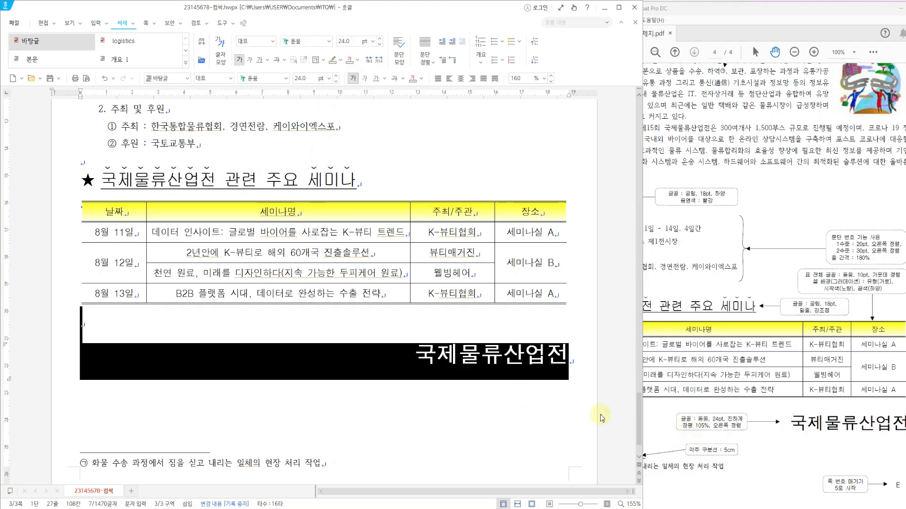
Step: Set the character width (장평) of the closing 국제물류산업전 line to 105%
right_click(433, 361)
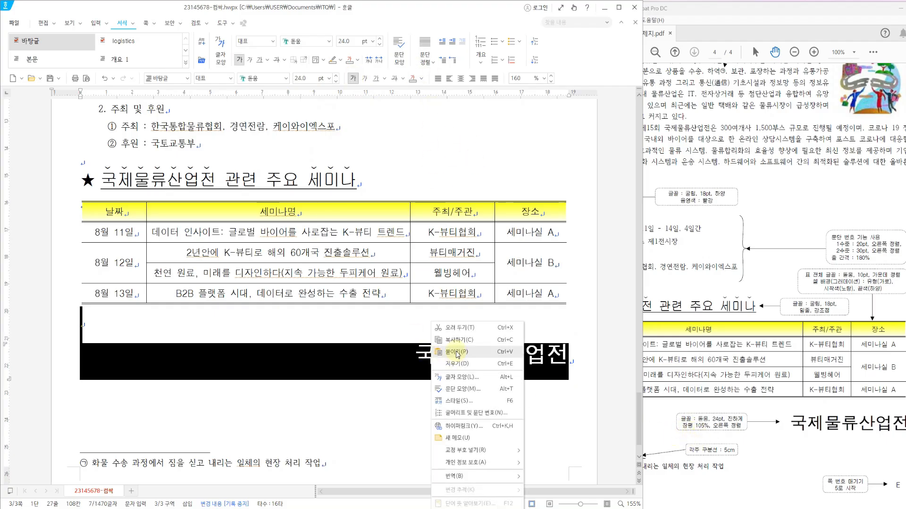
left_click(461, 377)
left_click_drag(364, 137, 276, 152)
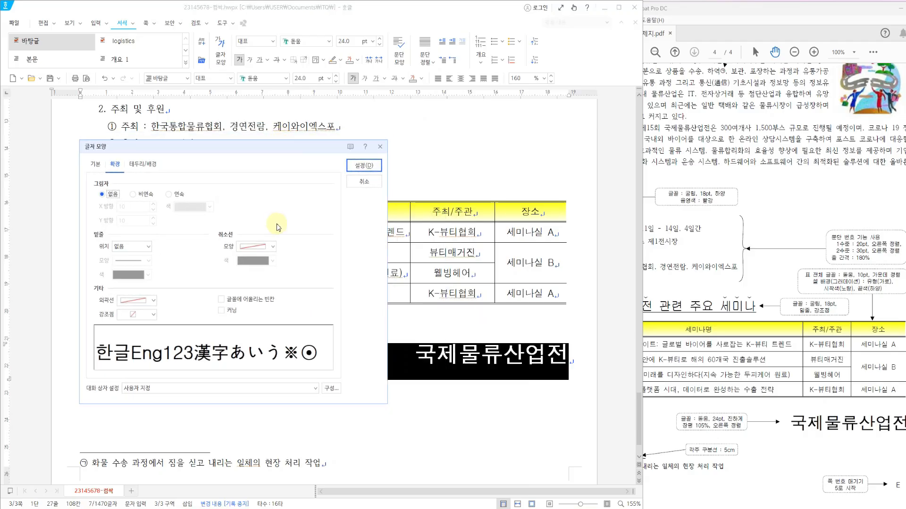
left_click(95, 164)
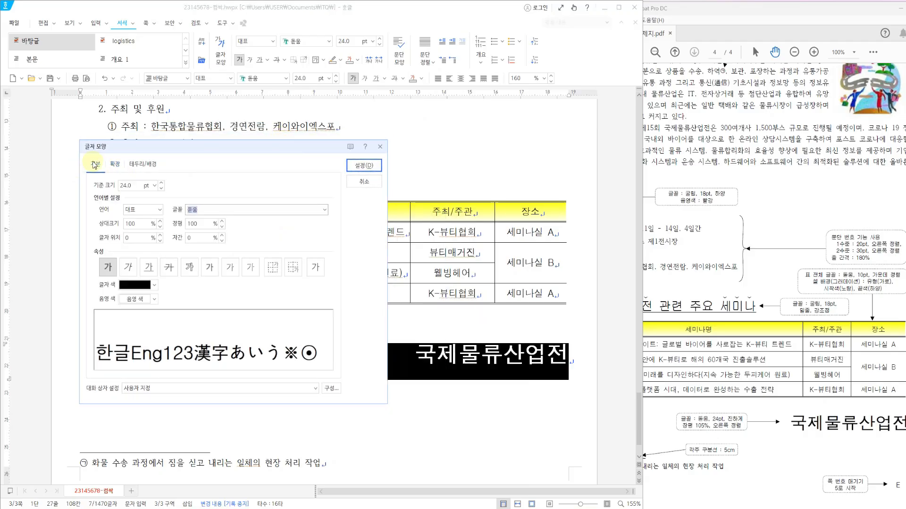
left_click_drag(201, 224, 171, 220)
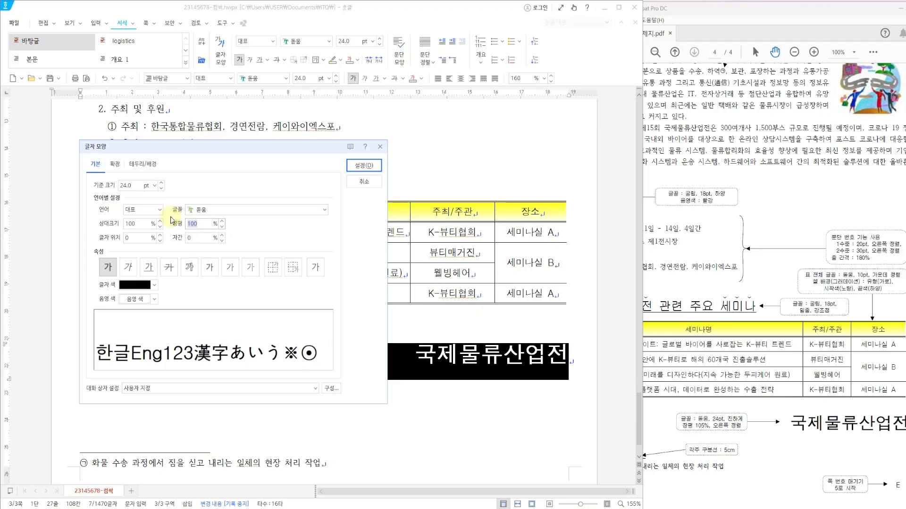
type("105")
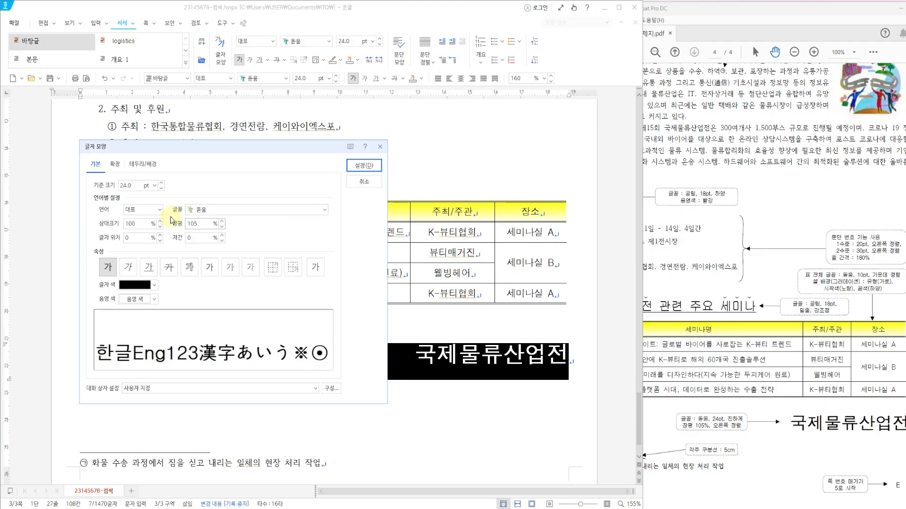
key("Return")
left_click(437, 380)
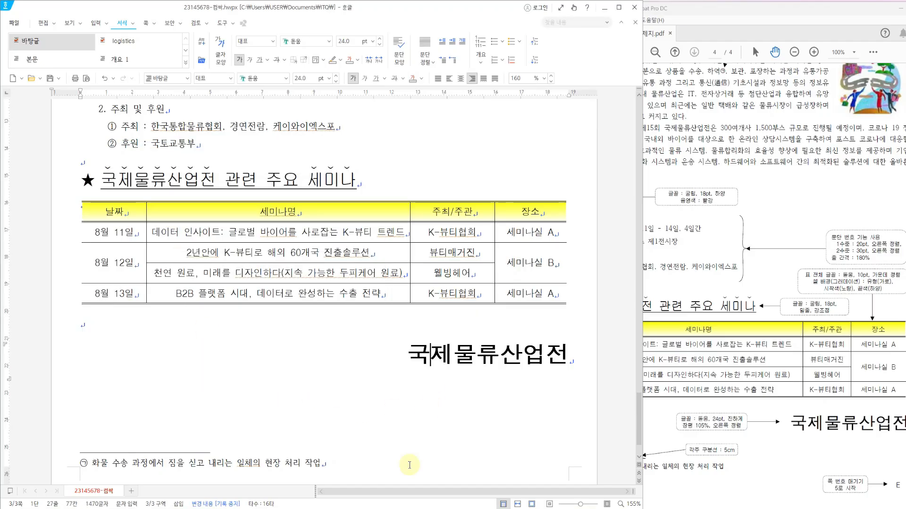
Step: Insert page numbers at the page's lower right with the A,B,C number shape, start number 5 and no dashes
left_click(805, 467)
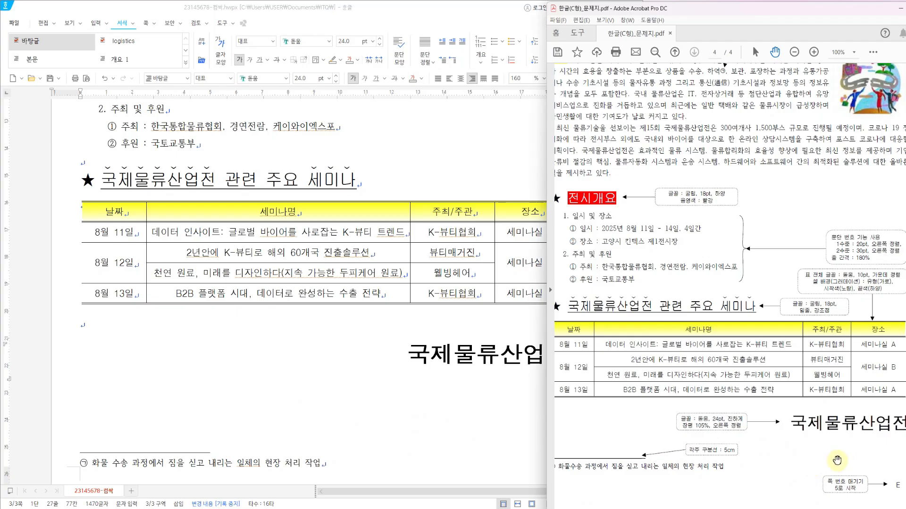
left_click_drag(821, 462, 905, 498)
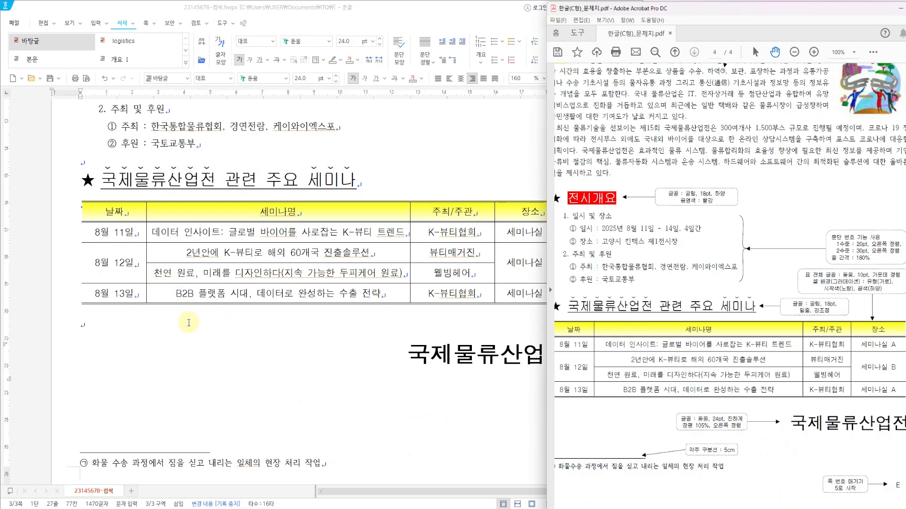
left_click(148, 22)
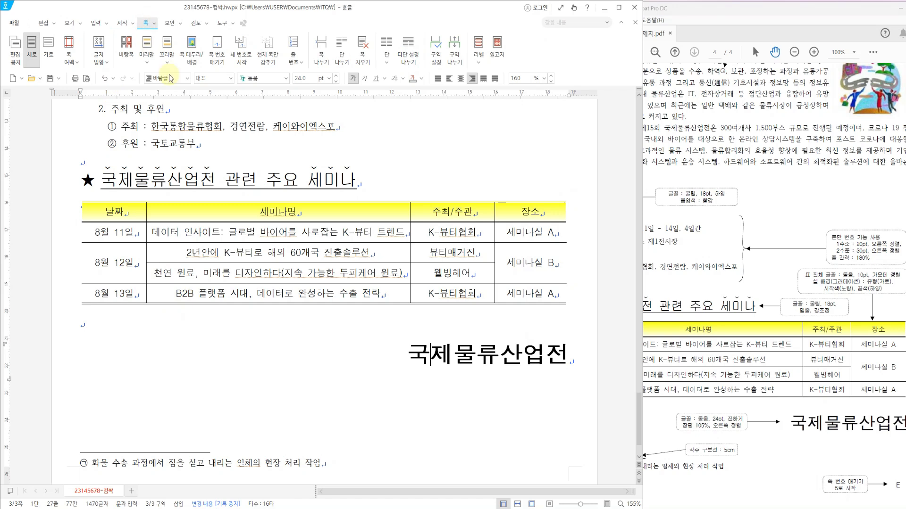
left_click(217, 50)
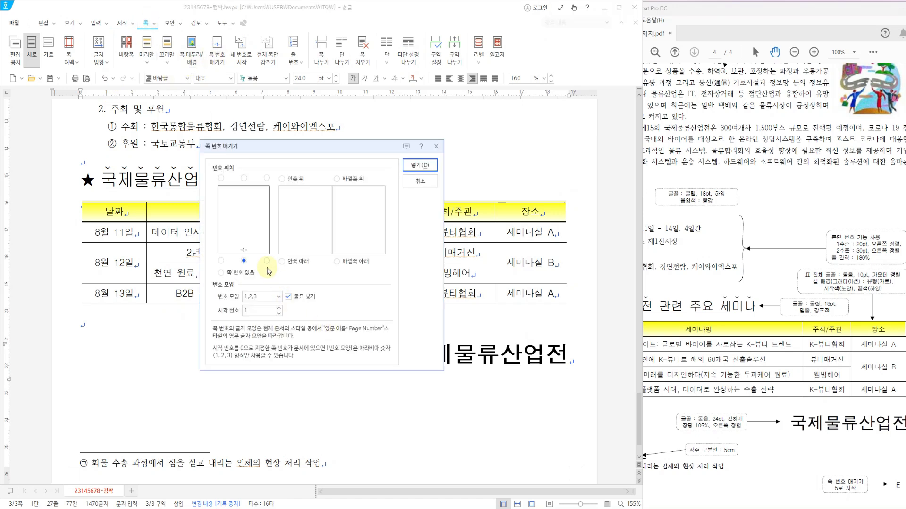
left_click(267, 261)
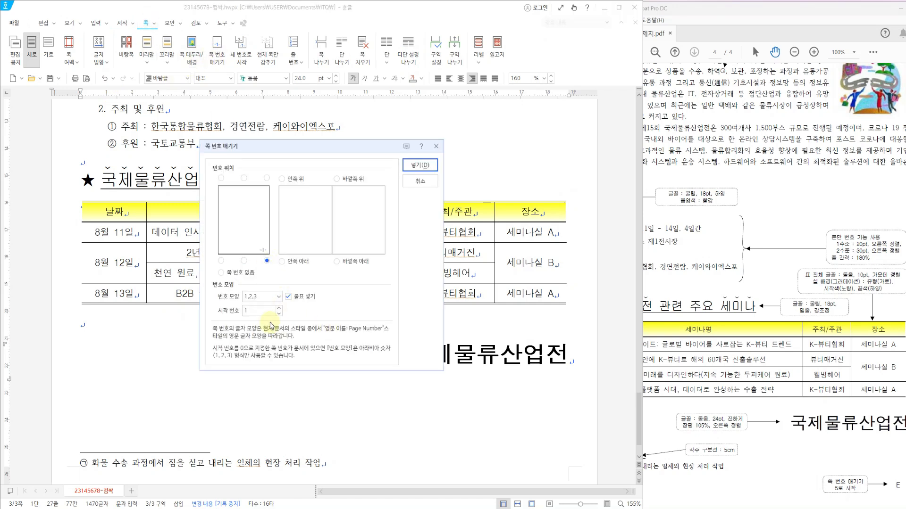
left_click(278, 296)
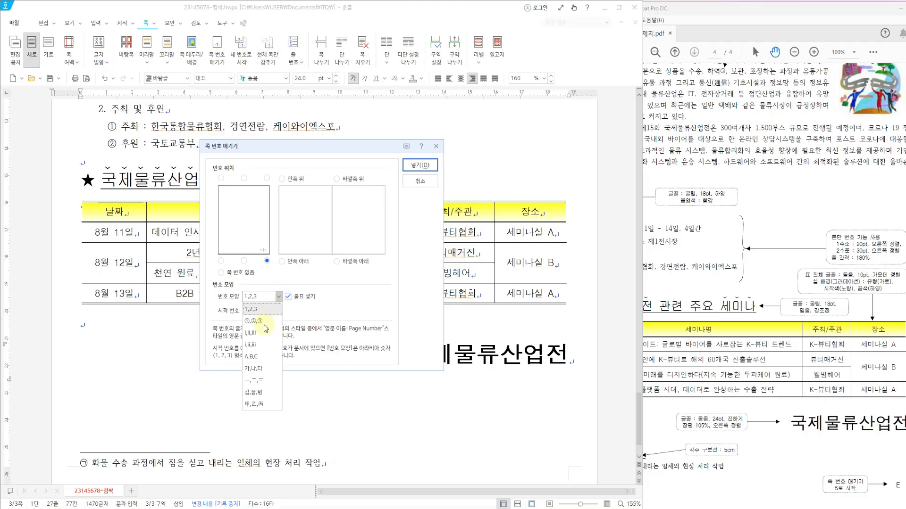
left_click(258, 357)
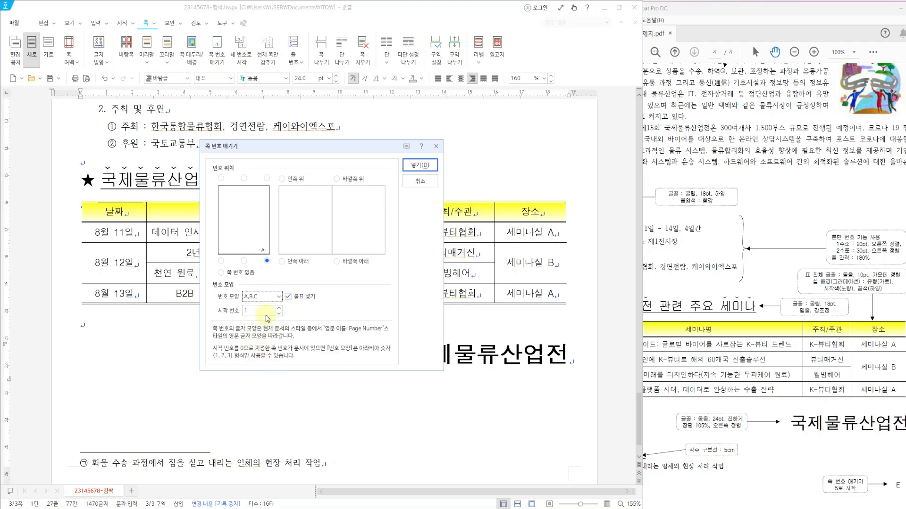
left_click(279, 309)
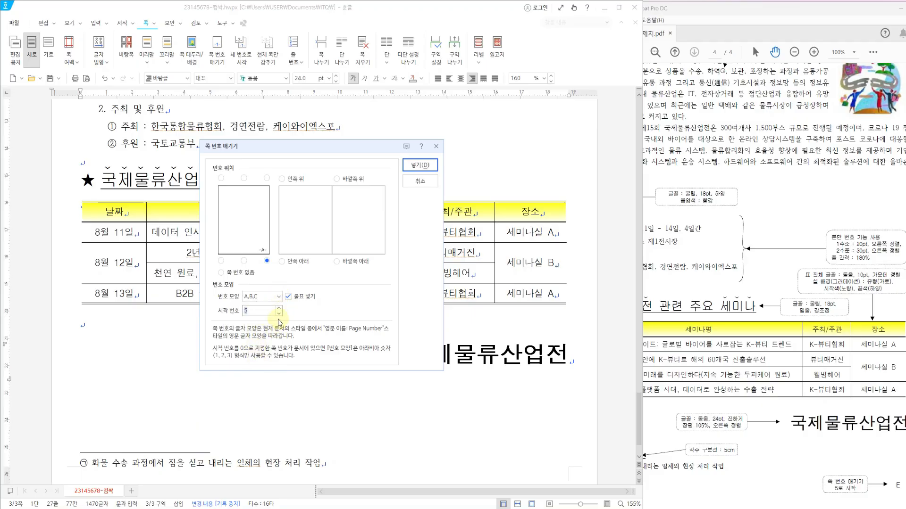
left_click(288, 297)
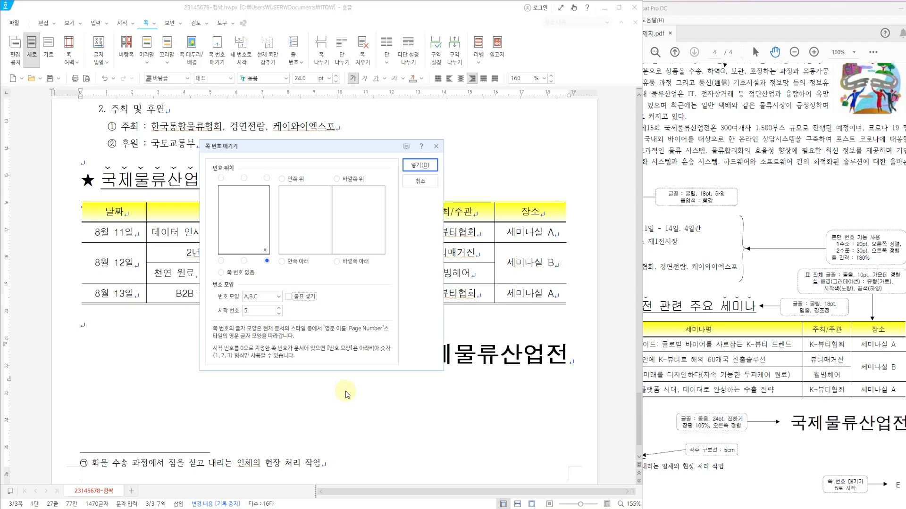
left_click(429, 165)
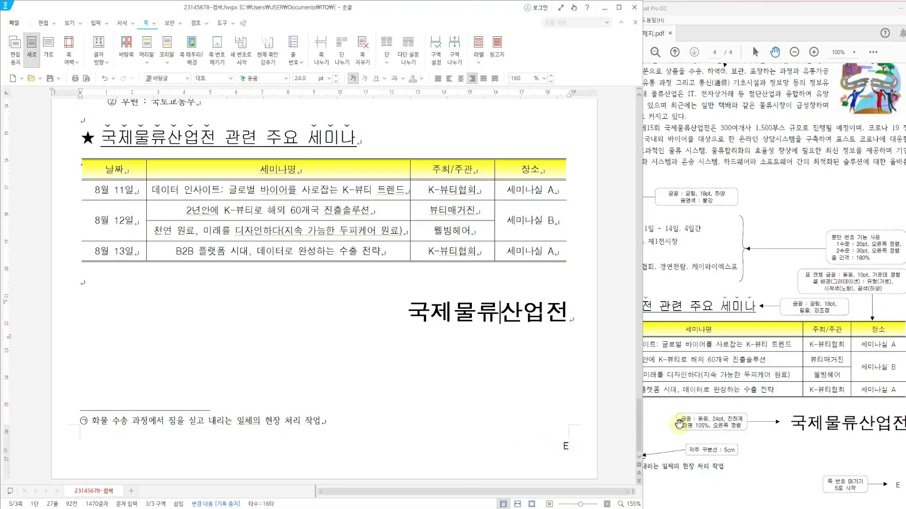
Step: Check the exam sheet's header requirement, then add a 머리말 header for 양쪽 pages reading 스마트 물류
left_click(775, 448)
scroll(775, 448, "up", 6)
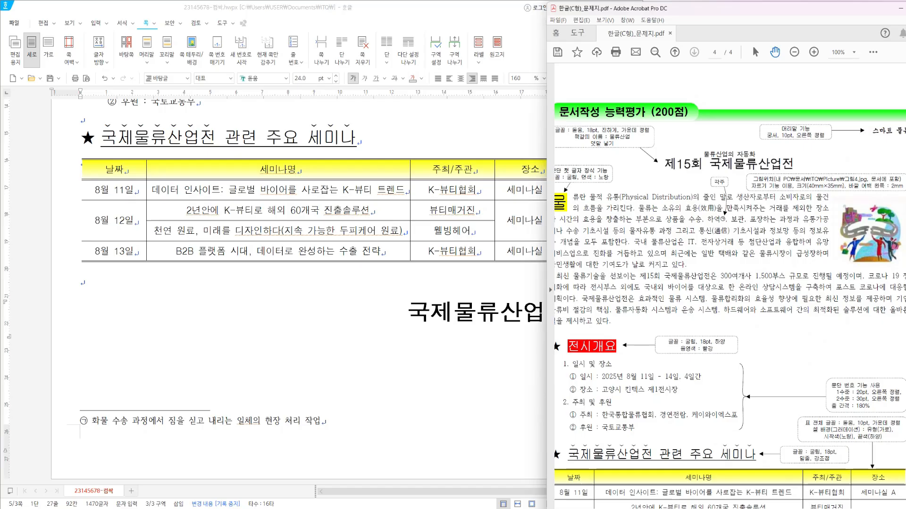
scroll(803, 133, "down", 1)
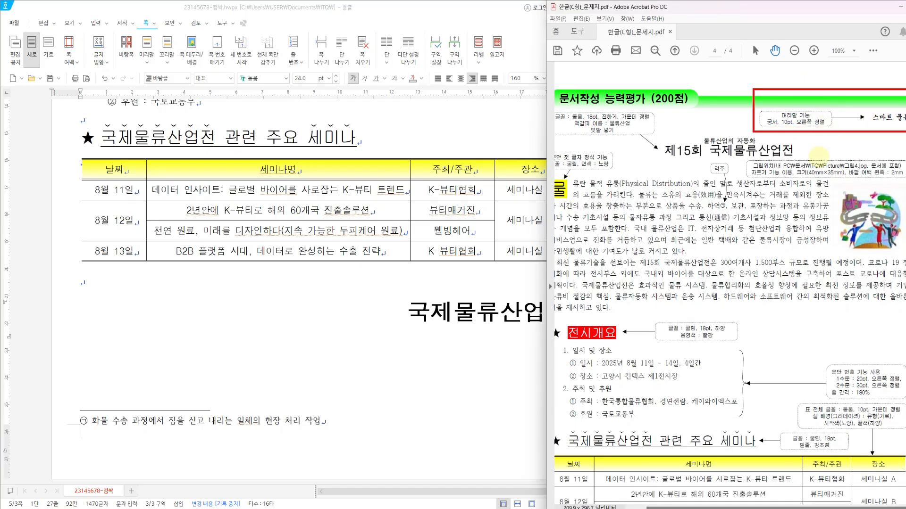
left_click(319, 309)
scroll(319, 309, "up", 10)
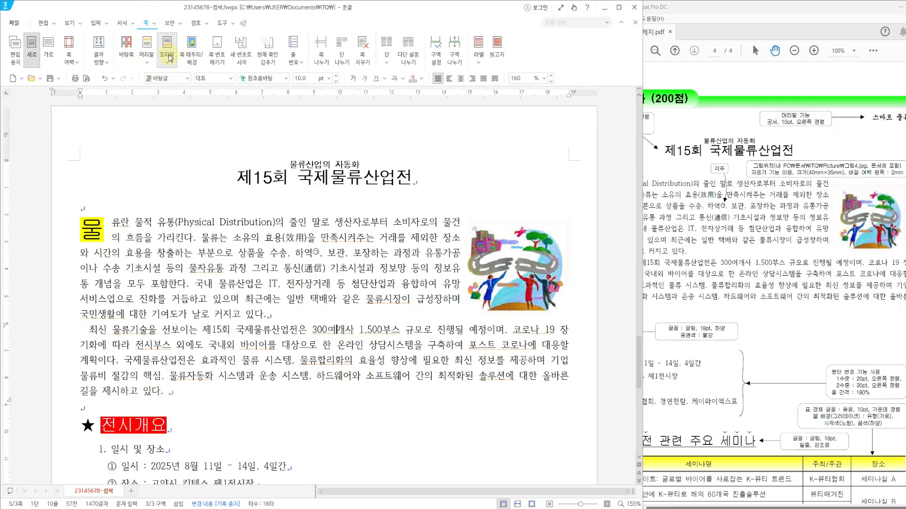
left_click(151, 49)
left_click(161, 101)
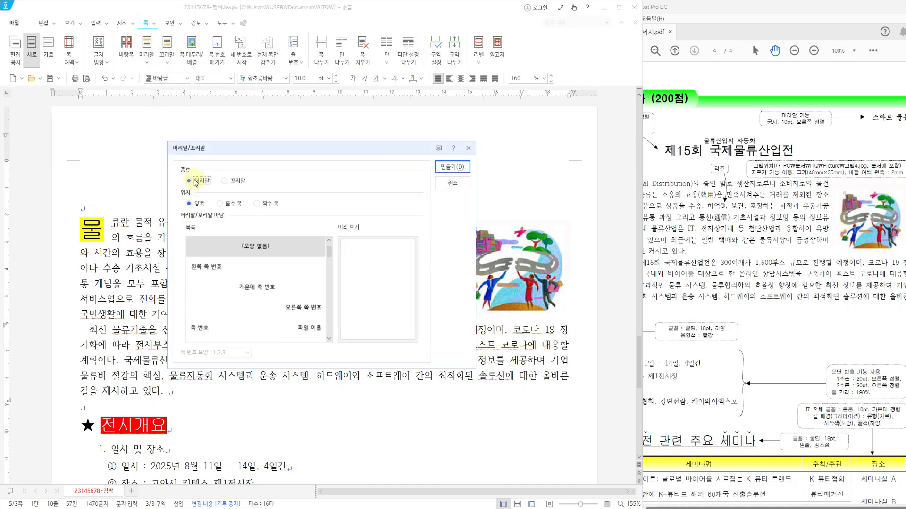
left_click(452, 168)
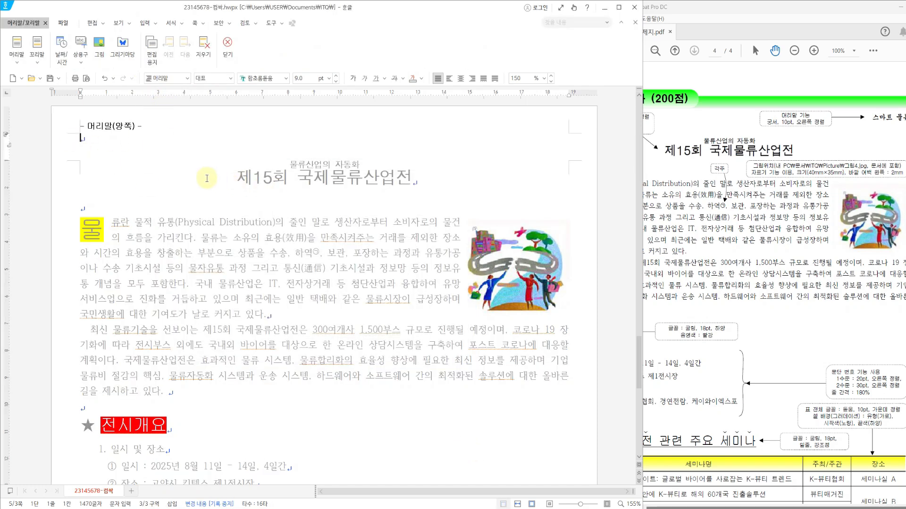
type("스마트 물")
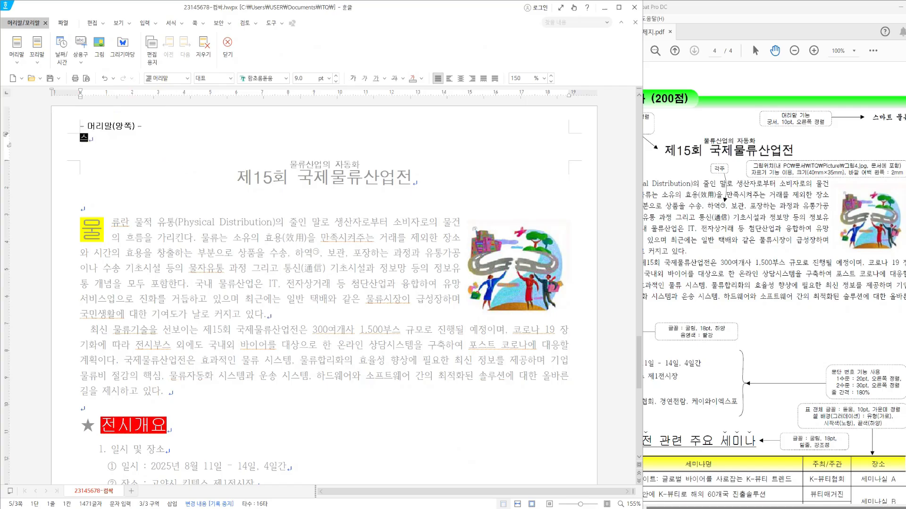
type("류")
Step: Format the header text 스마트 물류 in 궁서 10 pt with right alignment and finish editing the header
left_click_drag(125, 140, 79, 140)
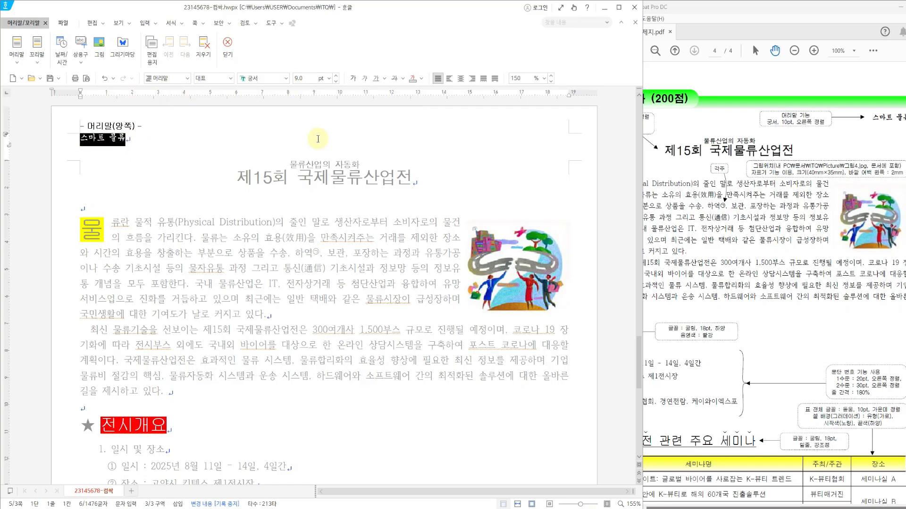
left_click(336, 76)
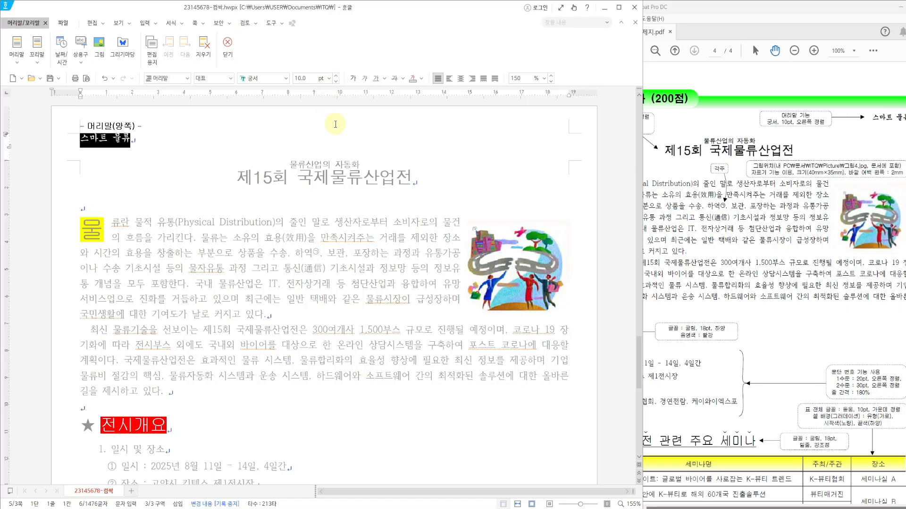
left_click(472, 78)
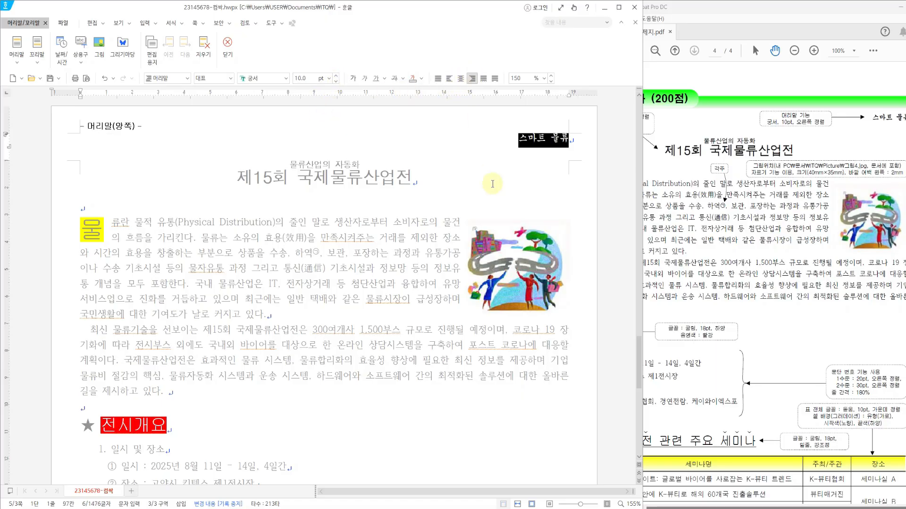
left_click(227, 43)
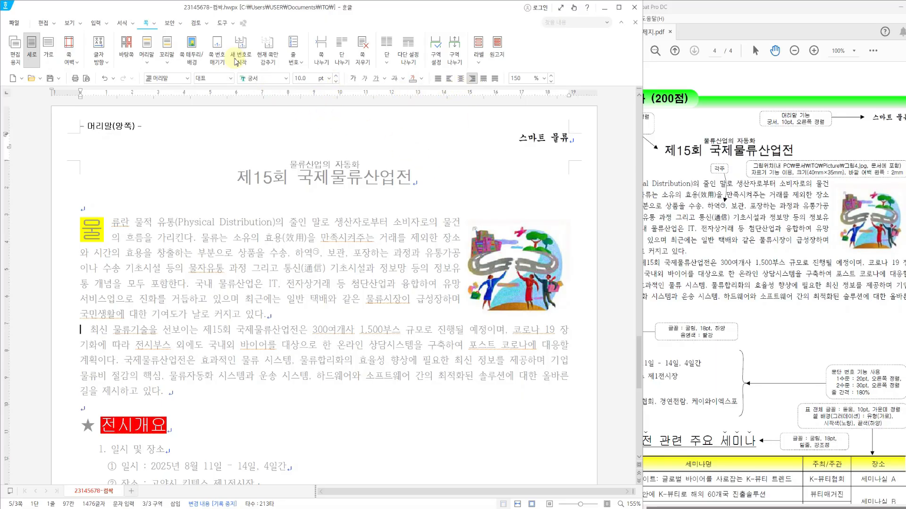
Step: Review the first page, examining the paragraphs of item 1 and the table caption, table and chart of item 2
left_click(807, 295)
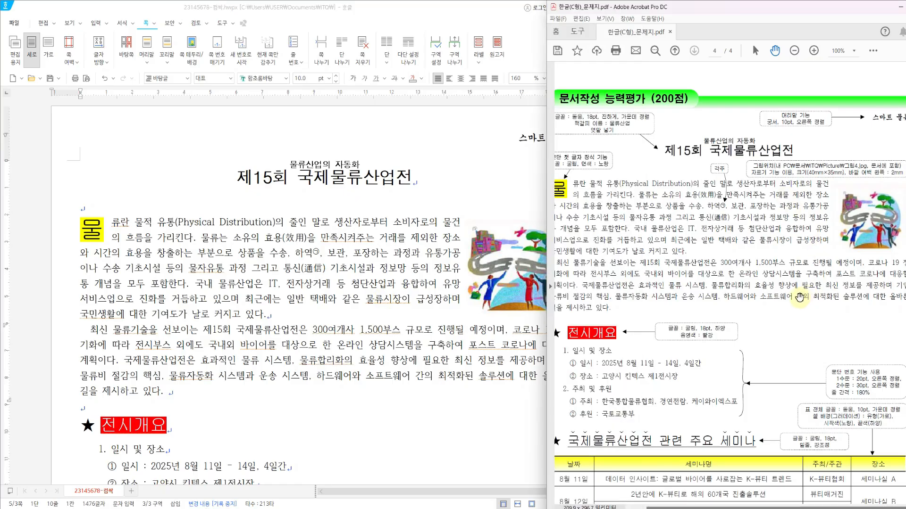
left_click(324, 330)
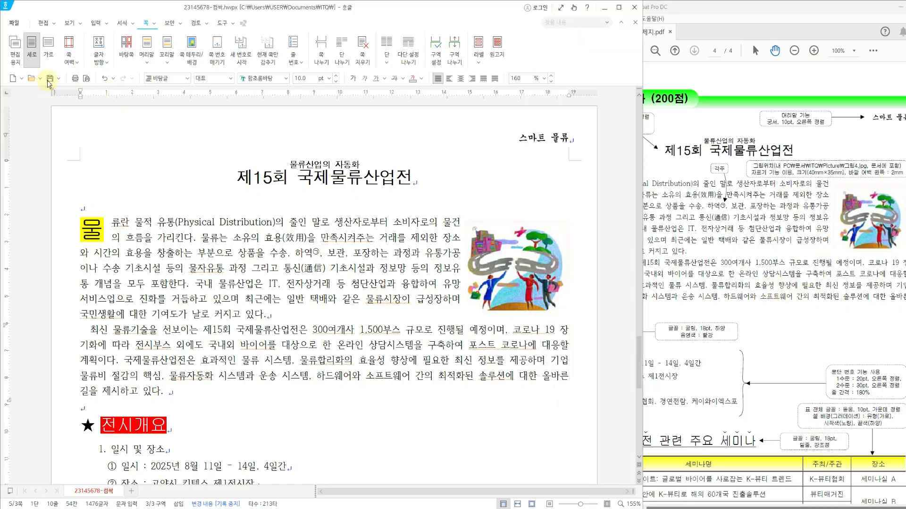
left_click(351, 360)
scroll(467, 360, "up", 20)
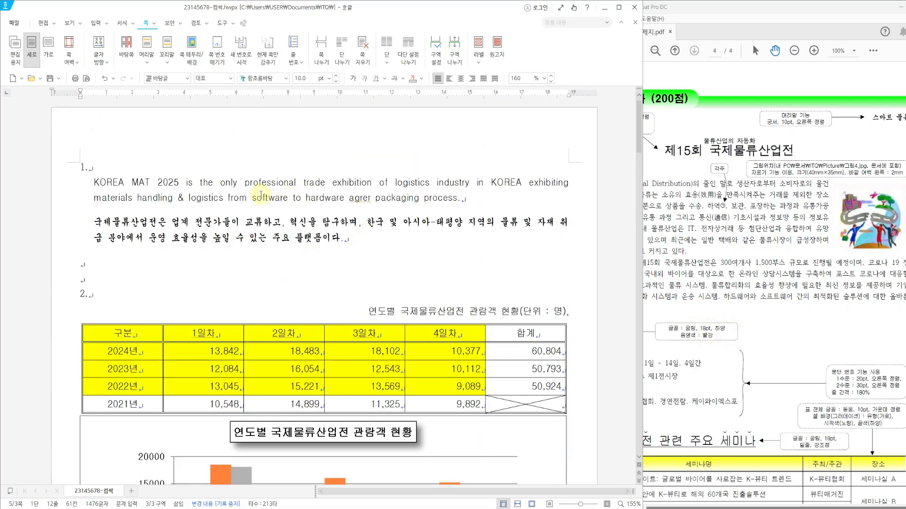
left_click(306, 249)
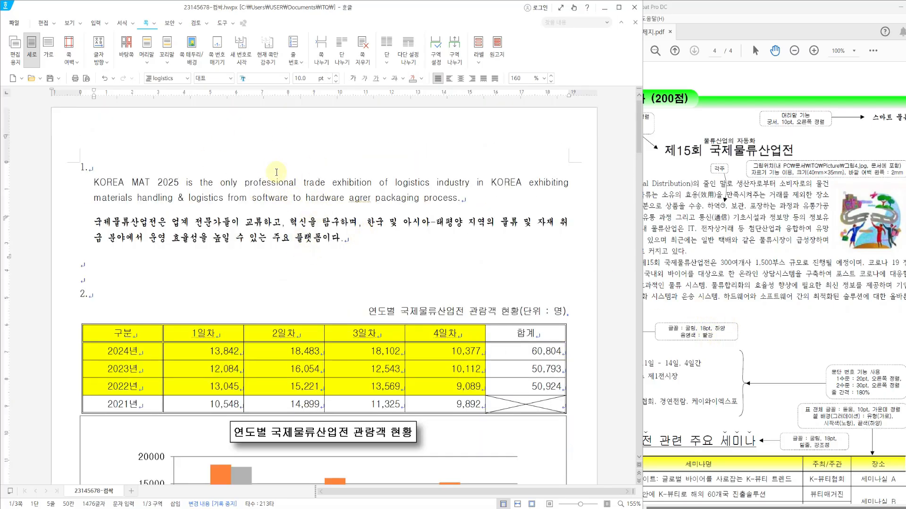
left_click_drag(93, 169, 546, 261)
scroll(456, 289, "down", 3)
mouse_move(359, 194)
left_mouse_down()
mouse_move(481, 228)
mouse_move(583, 242)
left_mouse_up()
left_click_drag(484, 182, 546, 162)
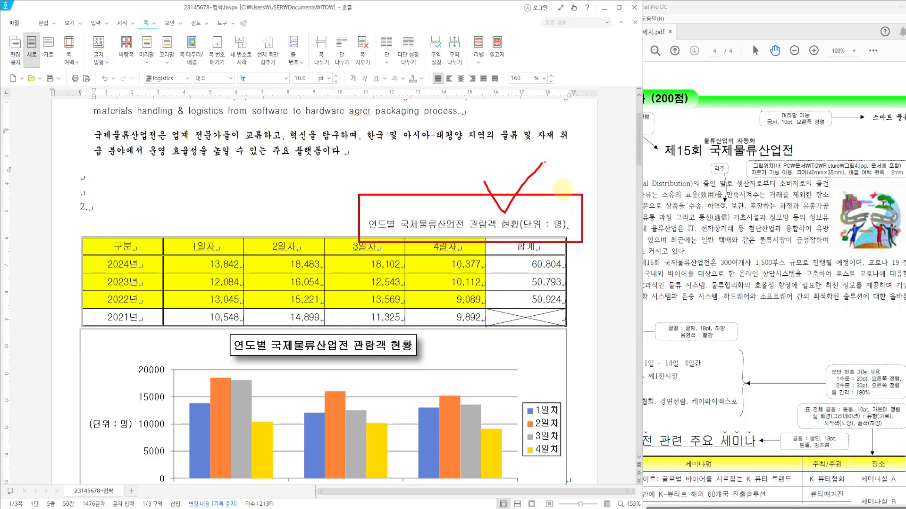
Step: Review the second page, examining the two equations of item 3 and the number and title shape of item 4
scroll(500, 306, "down", 20)
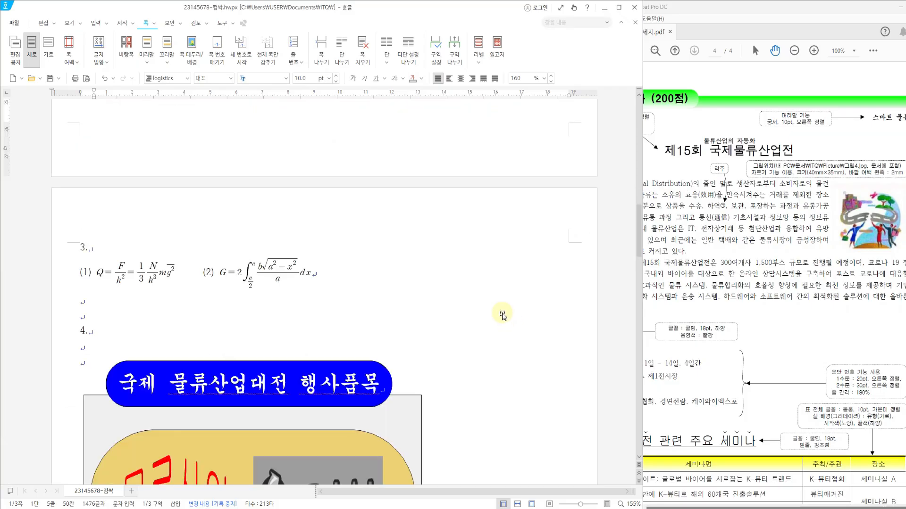
mouse_move(43, 146)
left_mouse_down()
mouse_move(259, 200)
mouse_move(364, 212)
left_mouse_up()
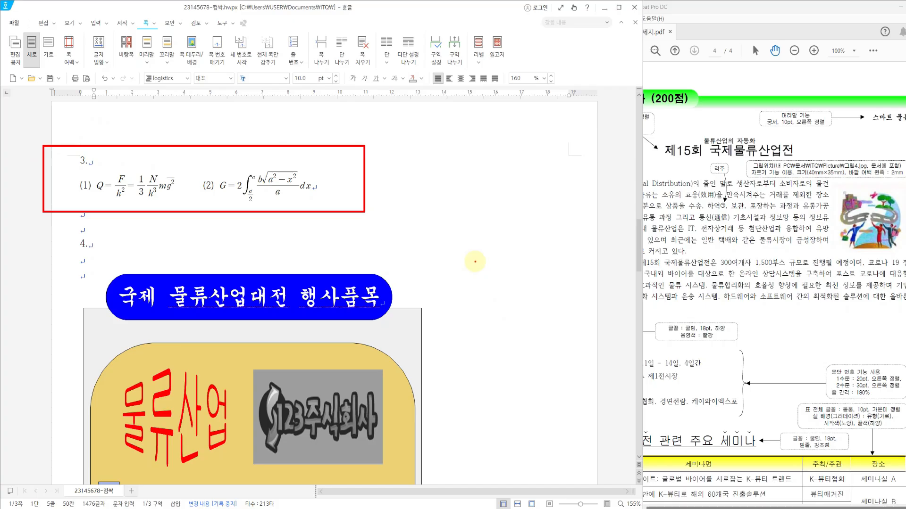
scroll(477, 279, "down", 4)
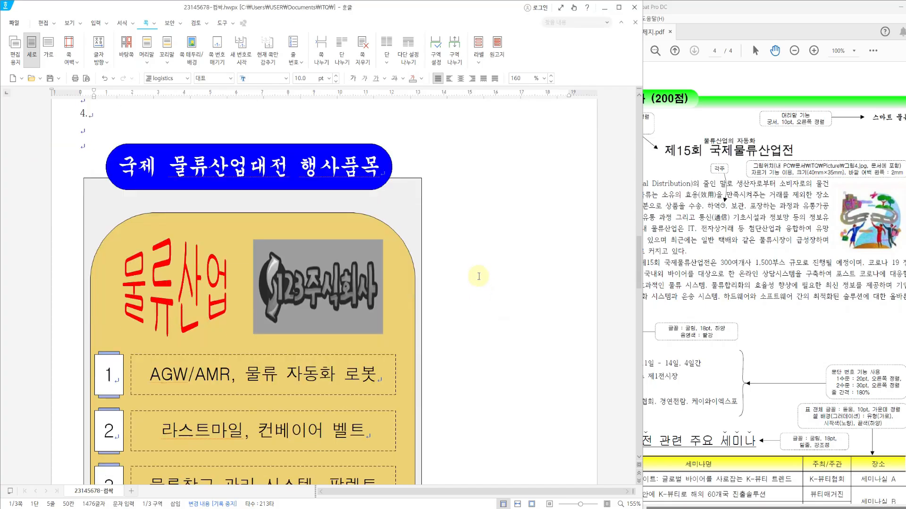
scroll(479, 273, "up", 1)
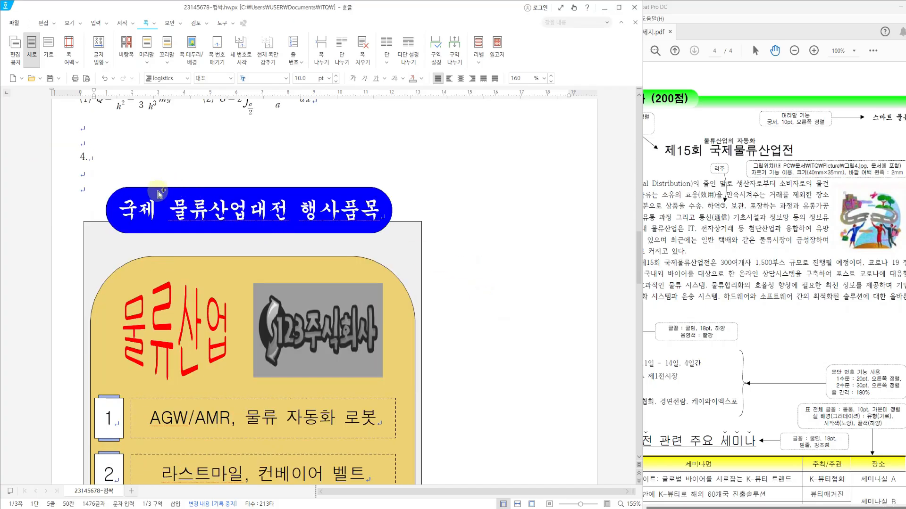
left_click_drag(73, 149, 203, 212)
left_click_drag(263, 226, 406, 233)
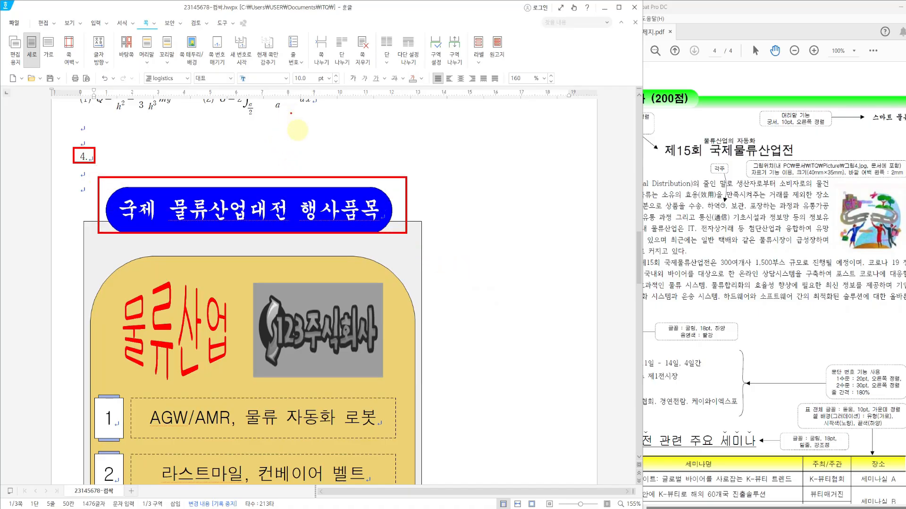
mouse_move(412, 187)
left_mouse_down()
mouse_move(429, 208)
mouse_move(446, 183)
left_mouse_up()
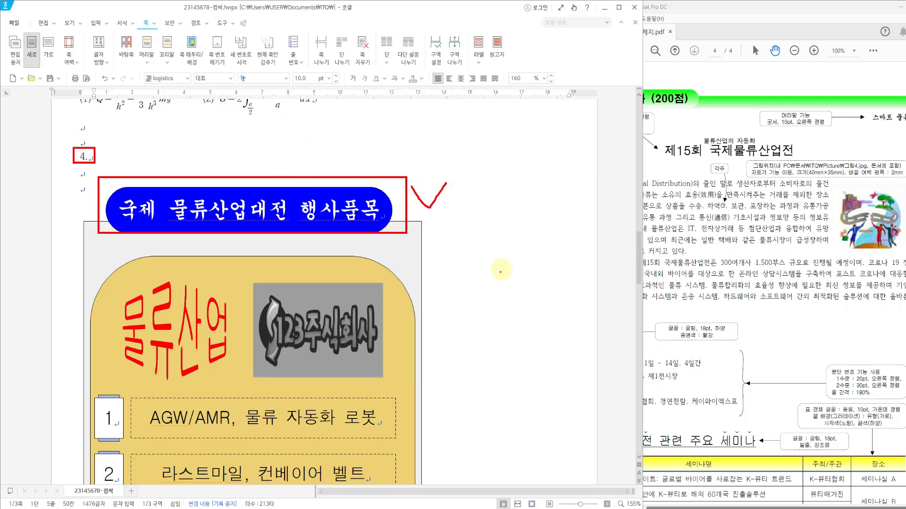
key("Escape")
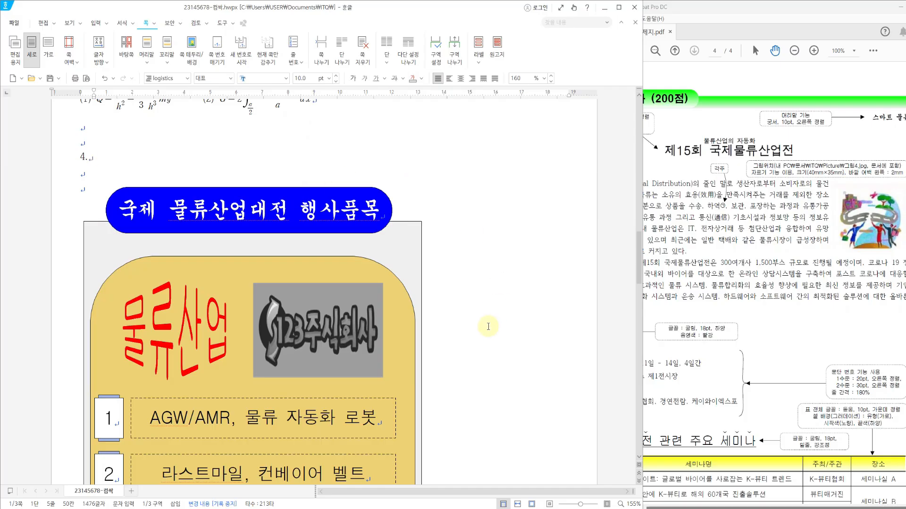
Step: Review the 문서작성 page from its body text through 전시개요, the seminar table and the closing line, returning to the equations
scroll(489, 327, "down", 10)
scroll(489, 324, "down", 3)
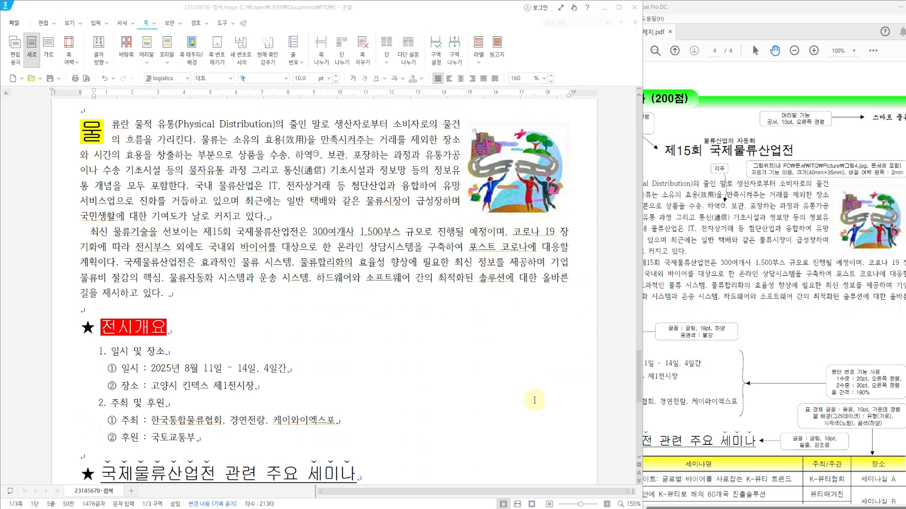
scroll(583, 365, "down", 5)
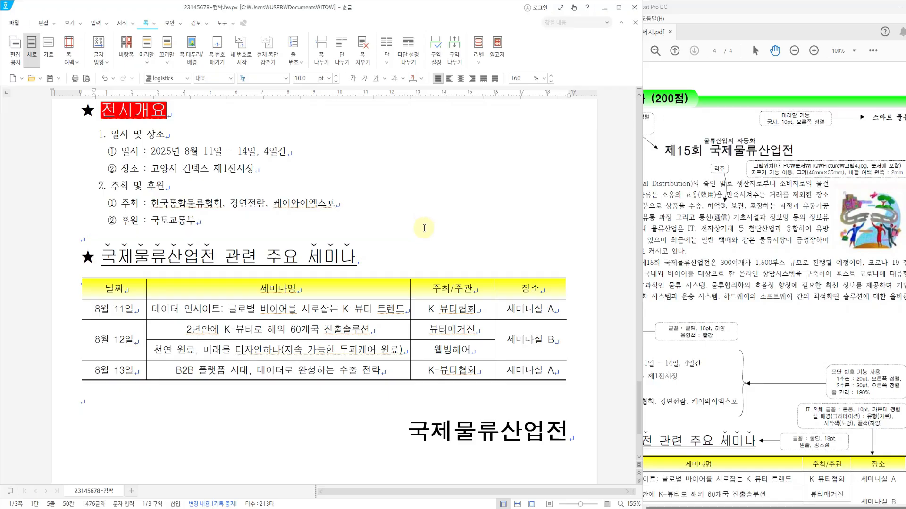
scroll(393, 211, "up", 15)
scroll(429, 242, "up", 8)
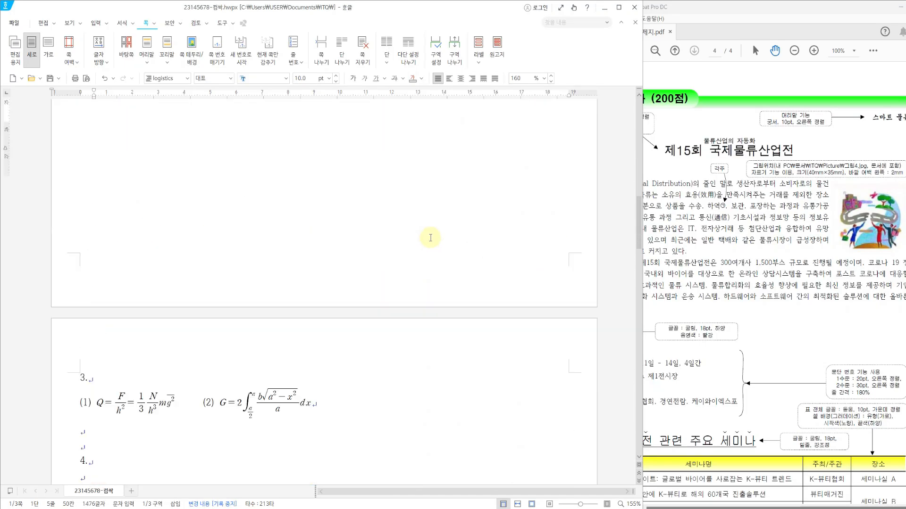